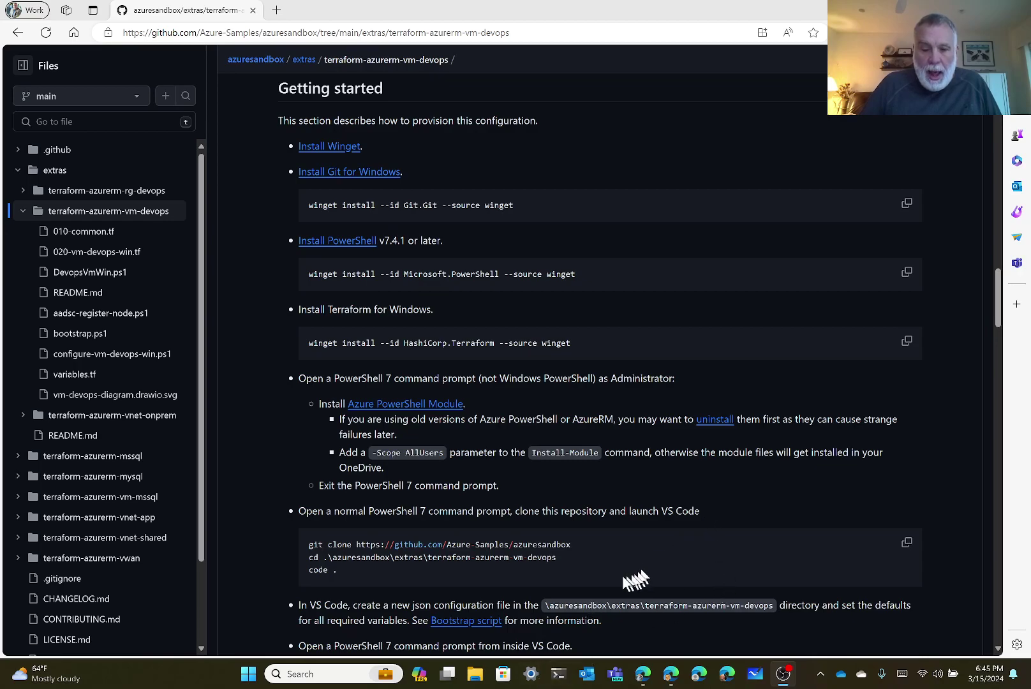
In a new PowerShell 7 tab of Windows Terminal, confirm with winget list that Git 2.44.0 is installed.
{"action": "left_click", "coordinate": [560, 677]}
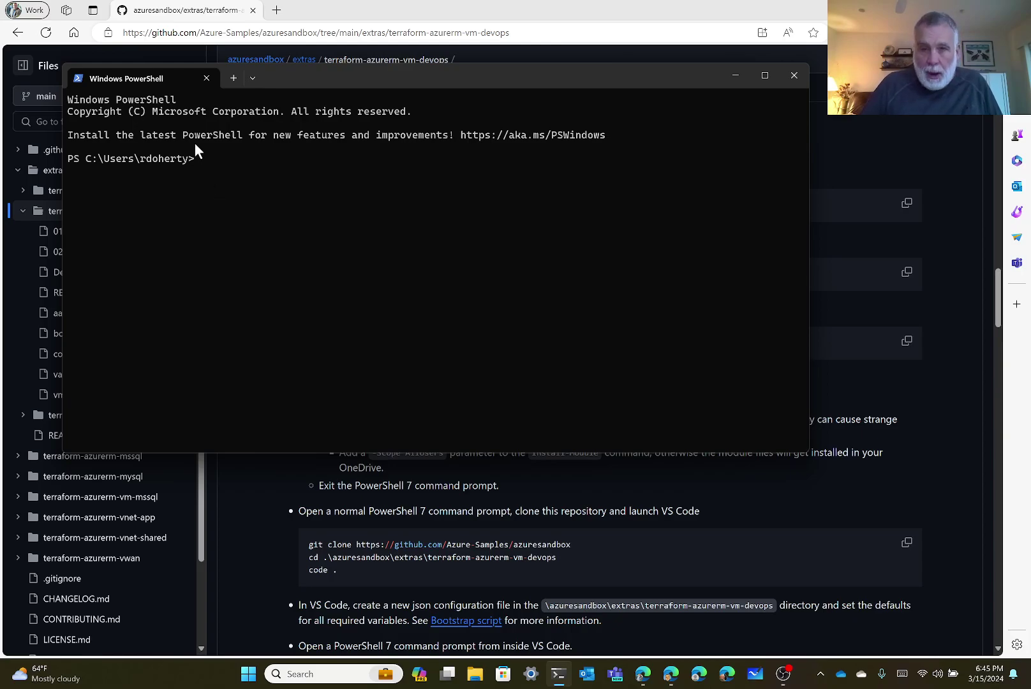
{"action": "left_click", "coordinate": [252, 78]}
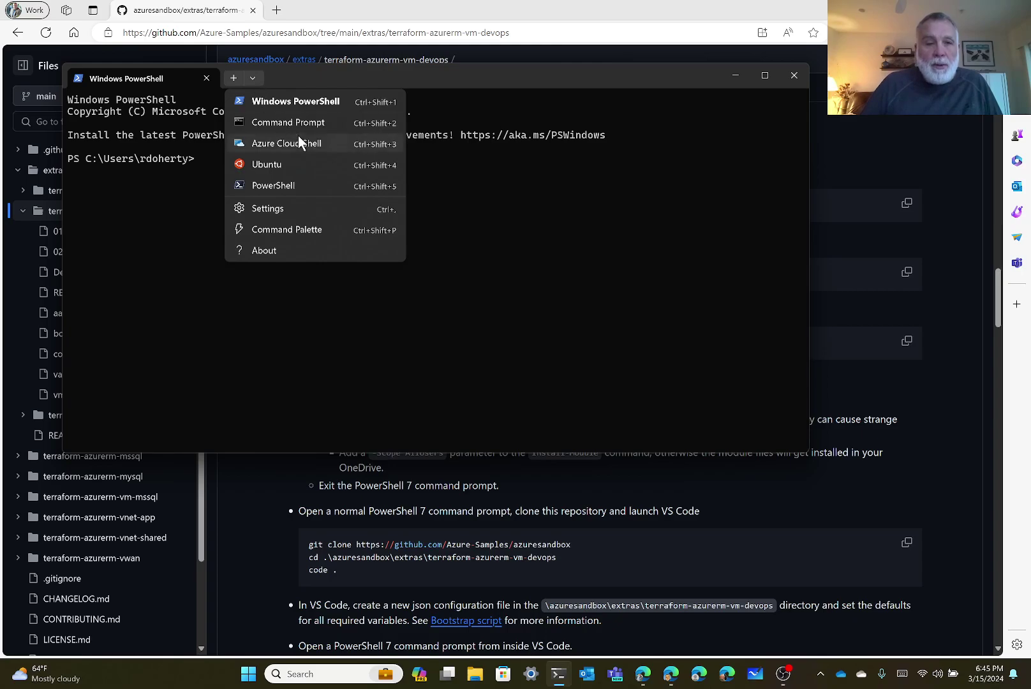
{"action": "left_click", "coordinate": [273, 180]}
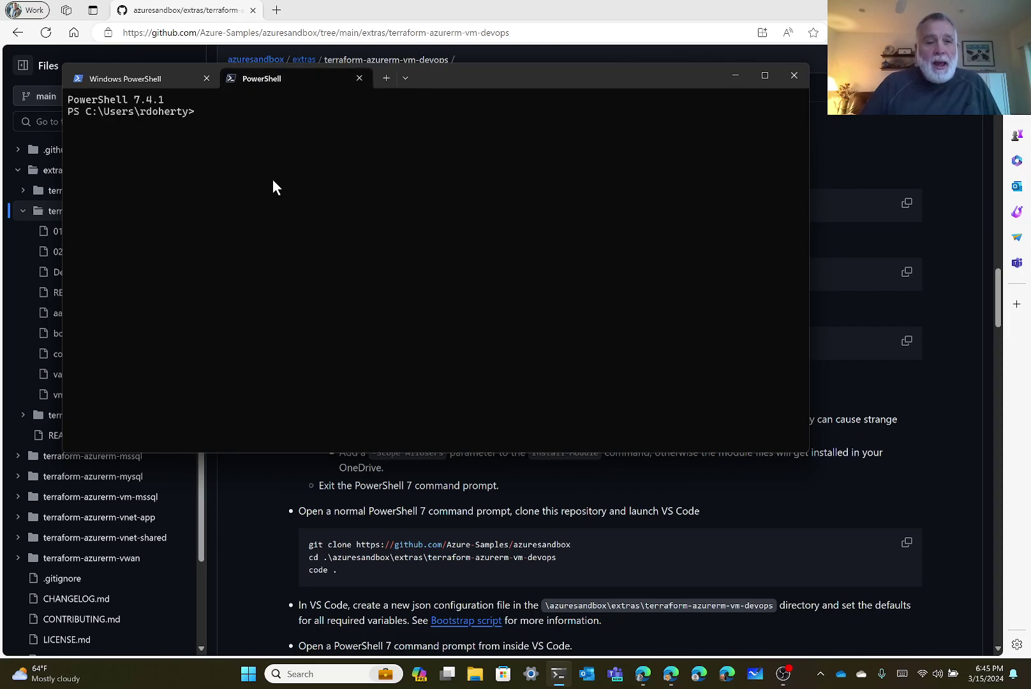
{"action": "type", "text": "winget"}
{"action": "key", "text": "Right"}
{"action": "key", "text": "BackSpace"}
{"action": "key", "text": "BackSpace"}
{"action": "key", "text": "BackSpace"}
{"action": "key", "text": "BackSpace"}
{"action": "key", "text": "BackSpace"}
{"action": "key", "text": "BackSpace"}
{"action": "key", "text": "BackSpace"}
{"action": "key", "text": "BackSpace"}
{"action": "key", "text": "BackSpace"}
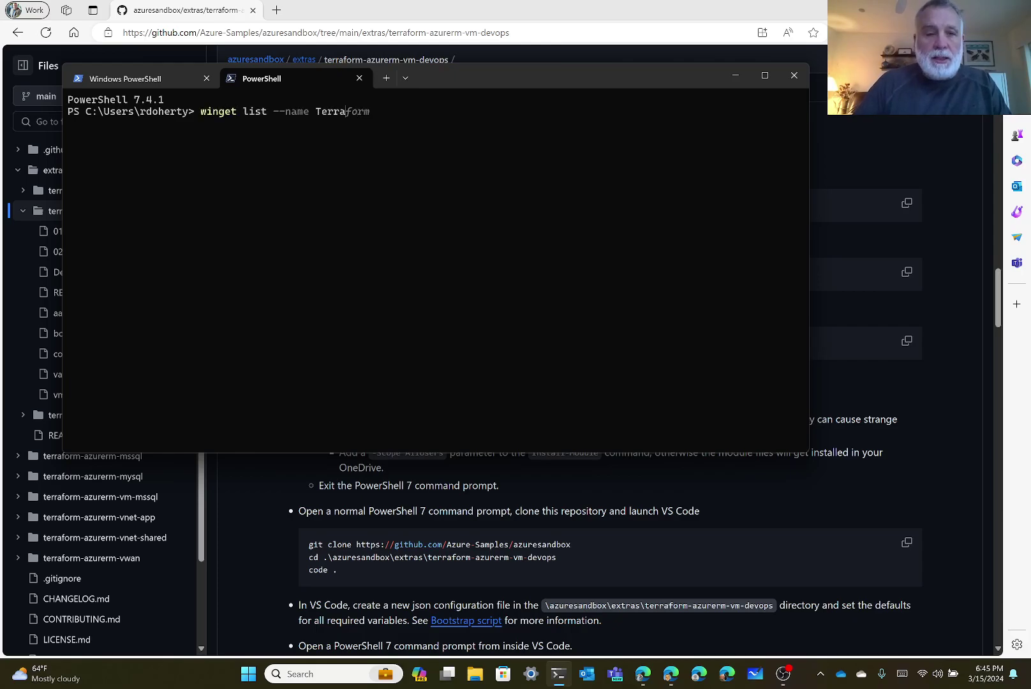
{"action": "type", "text": "Git"}
{"action": "key", "text": "Return"}
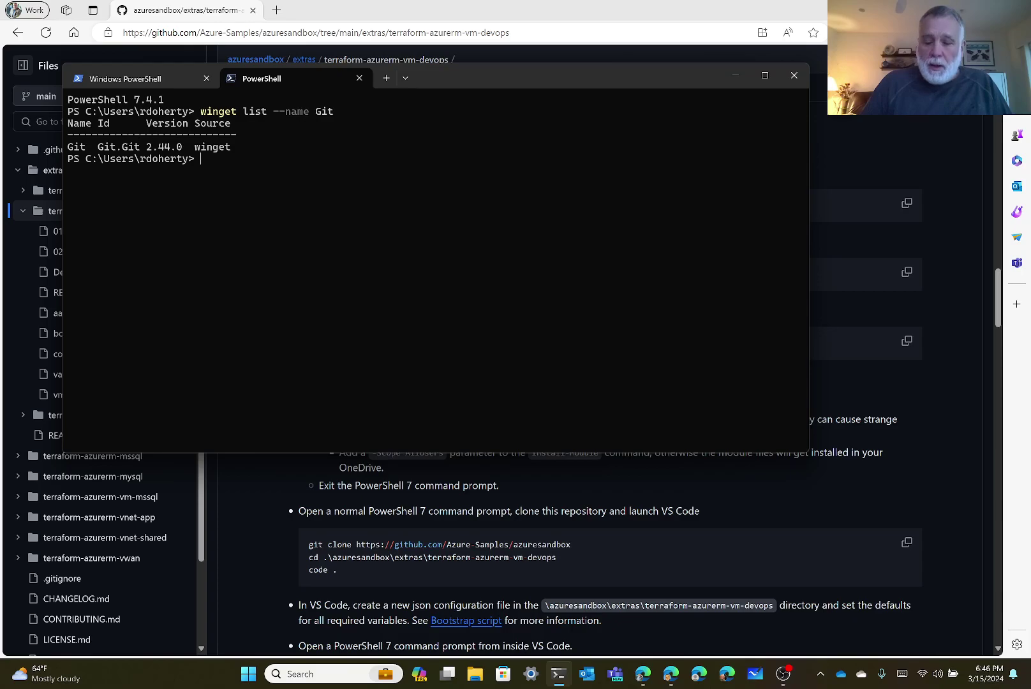
Confirm with winget list --name that PowerShell 7.4.1 and Terraform 1.7.4 are installed.
{"action": "key", "text": "Up"}
{"action": "key", "text": "BackSpace"}
{"action": "key", "text": "BackSpace"}
{"action": "key", "text": "BackSpace"}
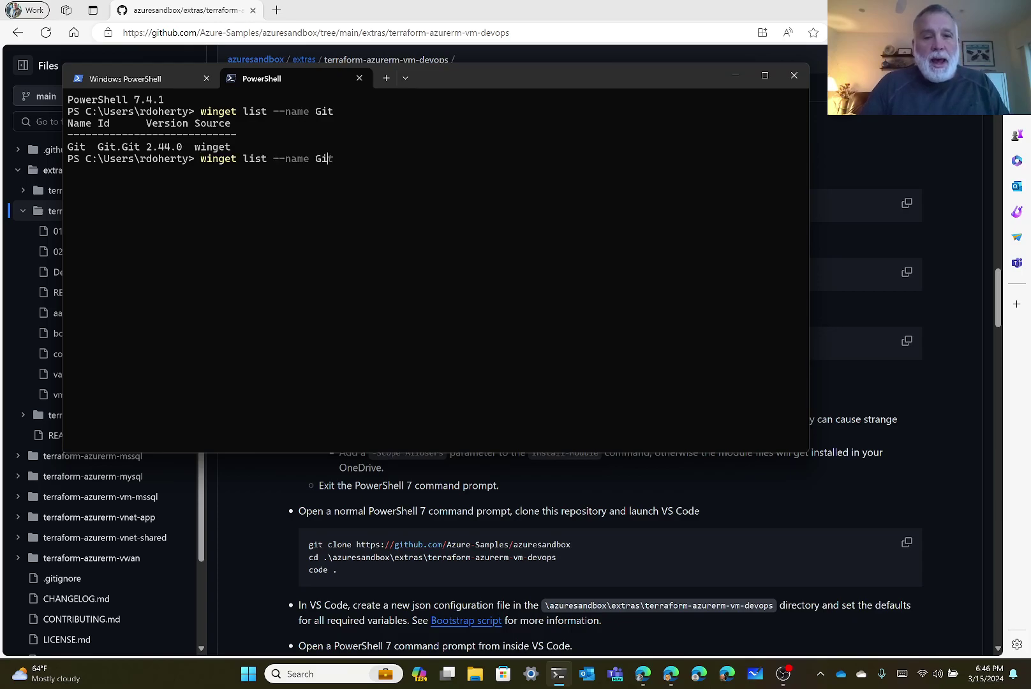
{"action": "type", "text": "PowerShell"}
{"action": "key", "text": "Return"}
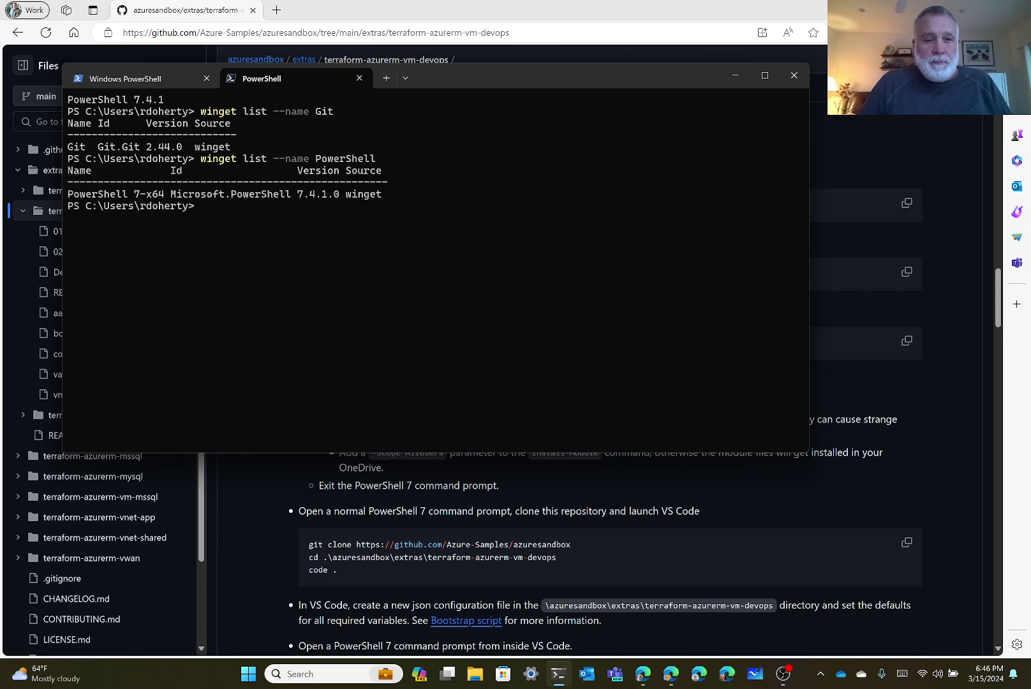
{"action": "key", "text": "Up"}
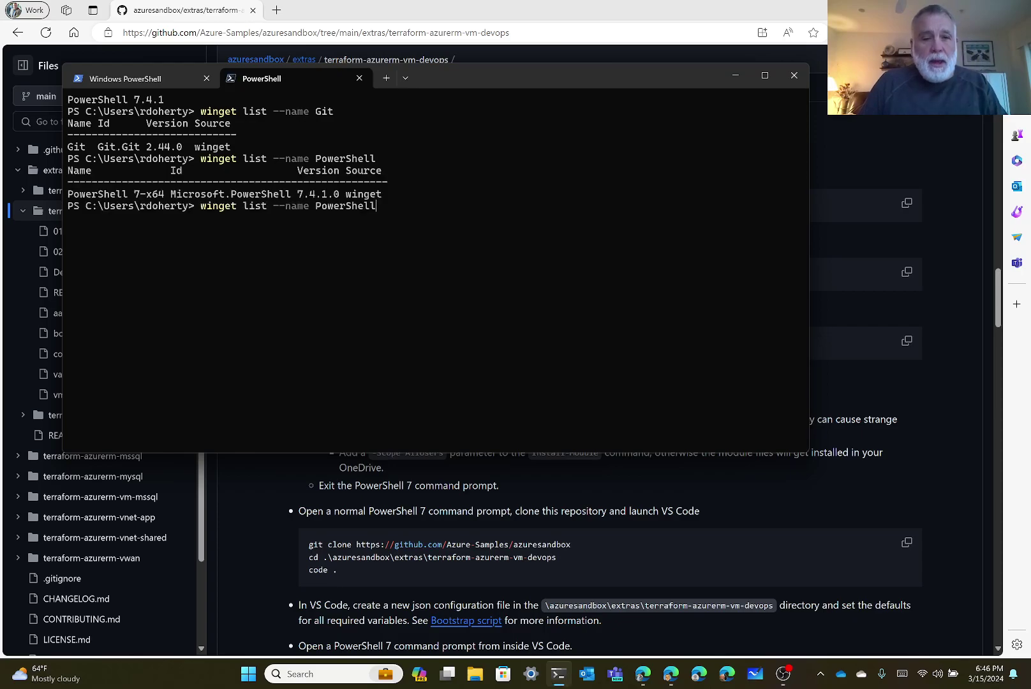
{"action": "key", "text": "BackSpace"}
{"action": "key", "text": "BackSpace"}
{"action": "key", "text": "BackSpace"}
{"action": "key", "text": "BackSpace"}
{"action": "key", "text": "BackSpace"}
{"action": "key", "text": "BackSpace"}
{"action": "key", "text": "BackSpace"}
{"action": "key", "text": "BackSpace"}
{"action": "key", "text": "BackSpace"}
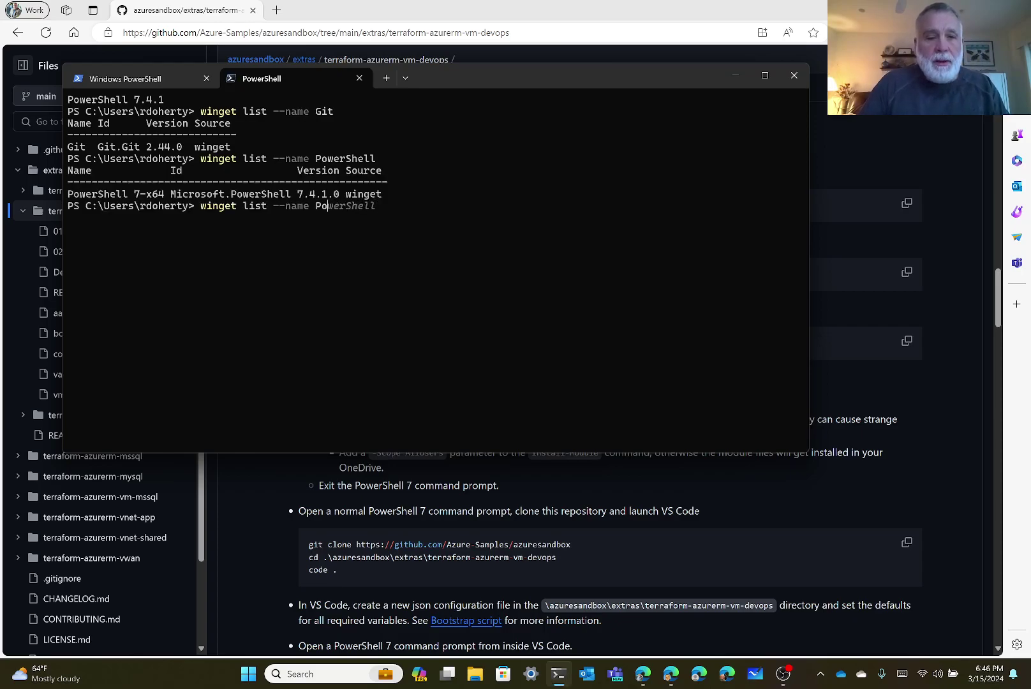
{"action": "key", "text": "BackSpace"}
{"action": "type", "text": "T"}
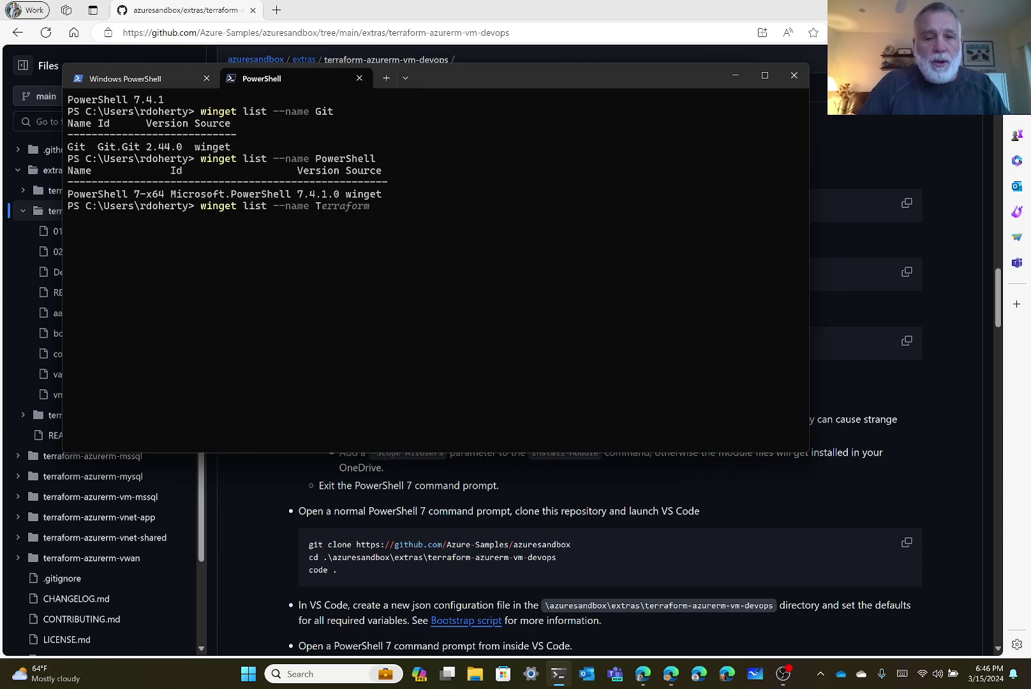
{"action": "type", "text": "erraform"}
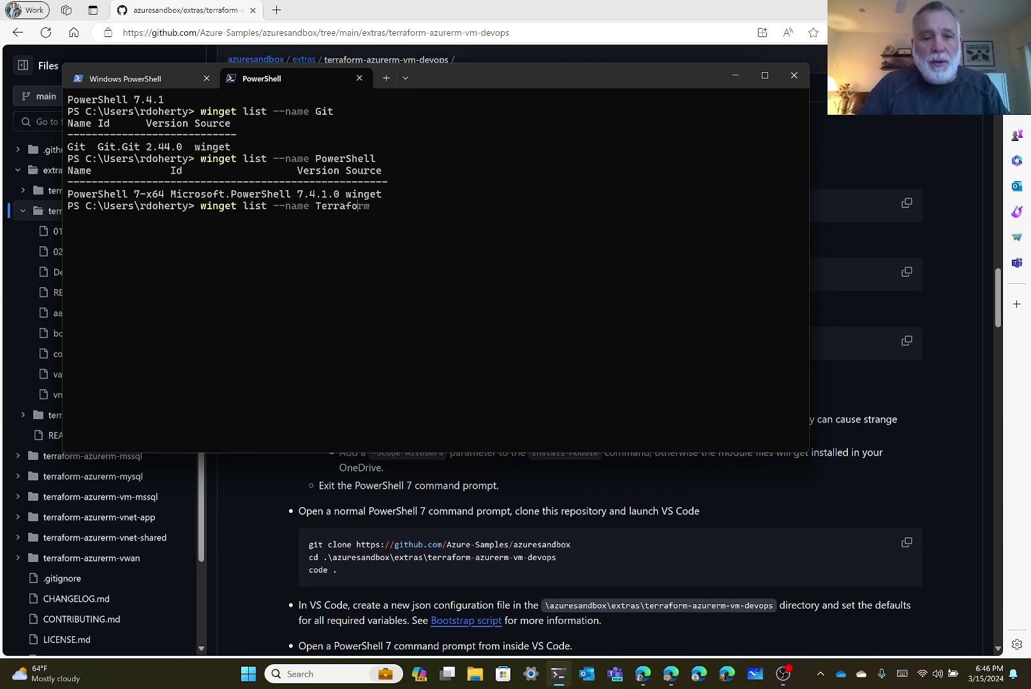
{"action": "key", "text": "Return"}
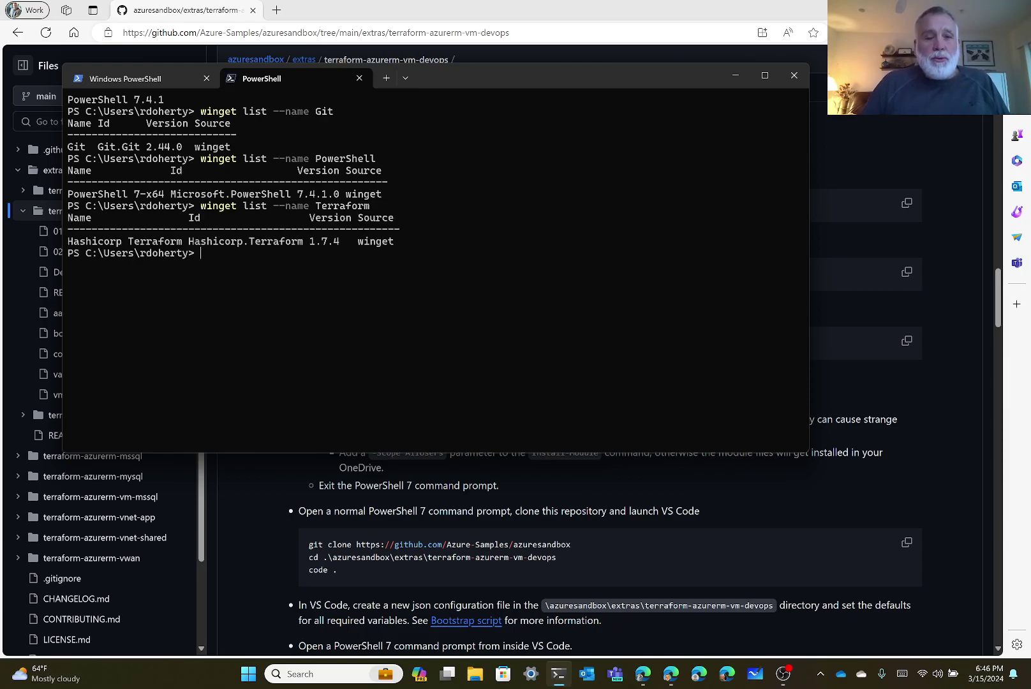
{"action": "left_click", "coordinate": [386, 4]}
Scroll the README down to the terraform init, validate, plan and apply commands and Smoke testing.
{"action": "scroll", "coordinate": [460, 271], "scroll_direction": "down", "scroll_amount": 2}
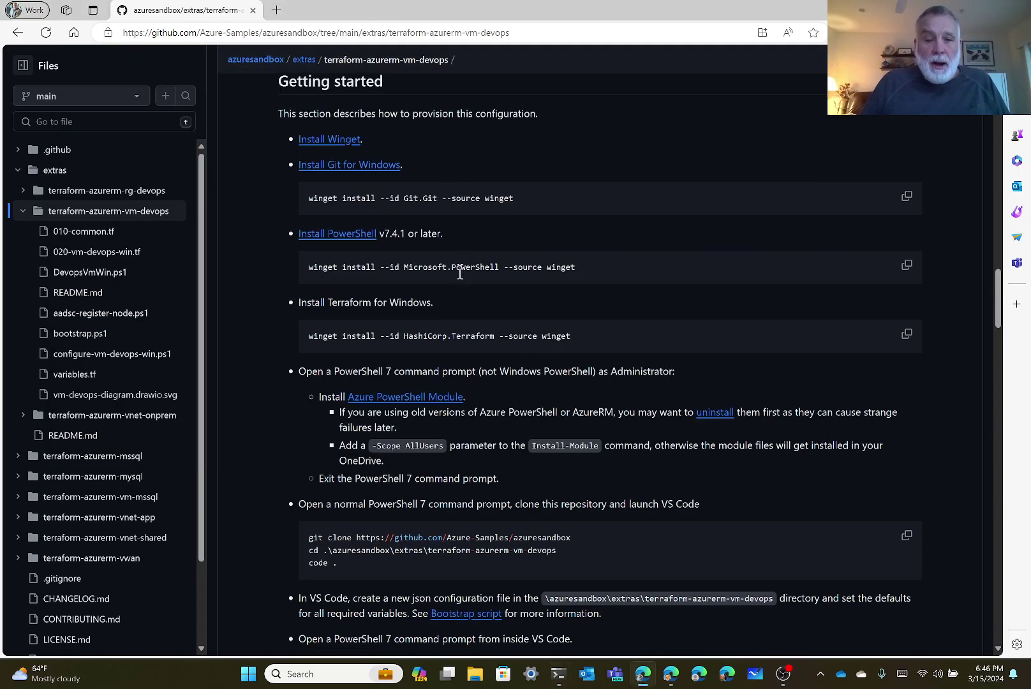
{"action": "scroll", "coordinate": [460, 271], "scroll_direction": "down", "scroll_amount": 1}
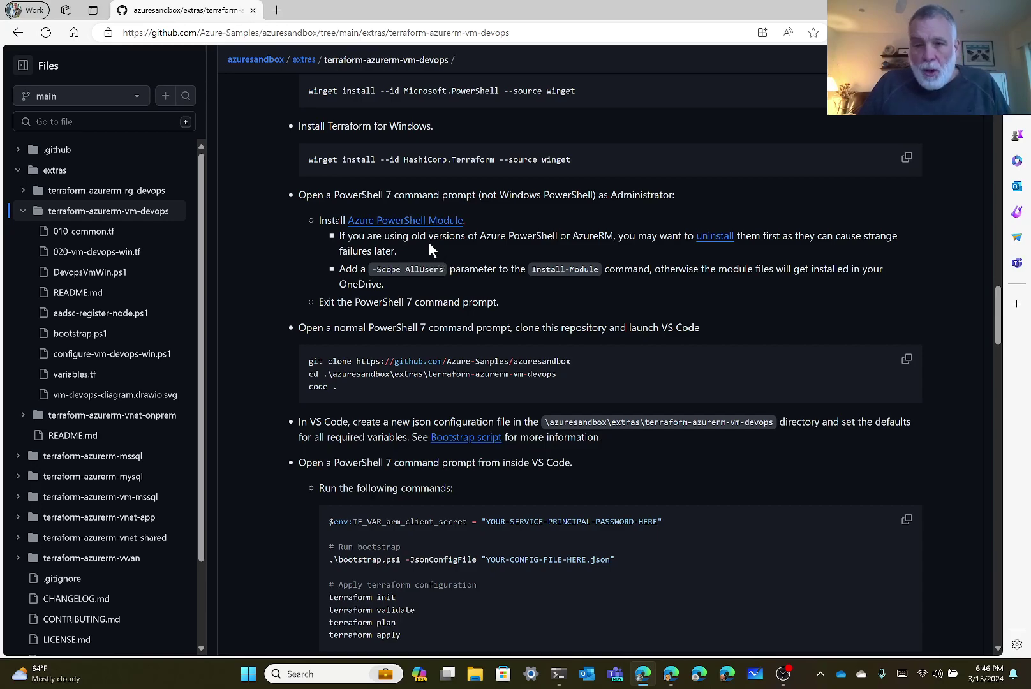
{"action": "scroll", "coordinate": [426, 248], "scroll_direction": "down", "scroll_amount": 1}
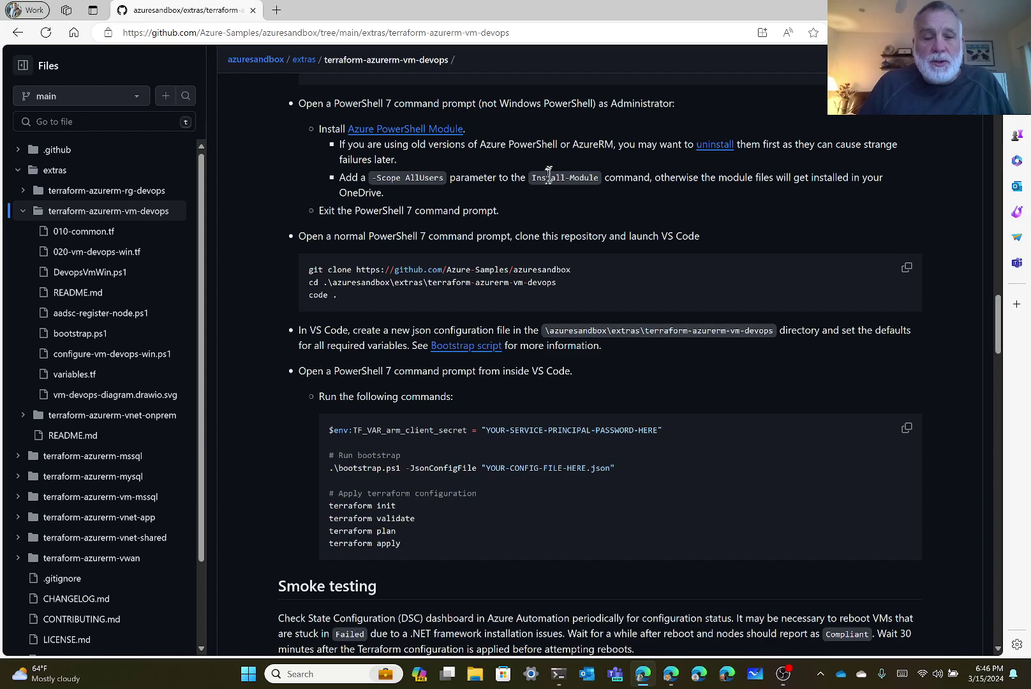
{"action": "scroll", "coordinate": [542, 200], "scroll_direction": "down", "scroll_amount": 1}
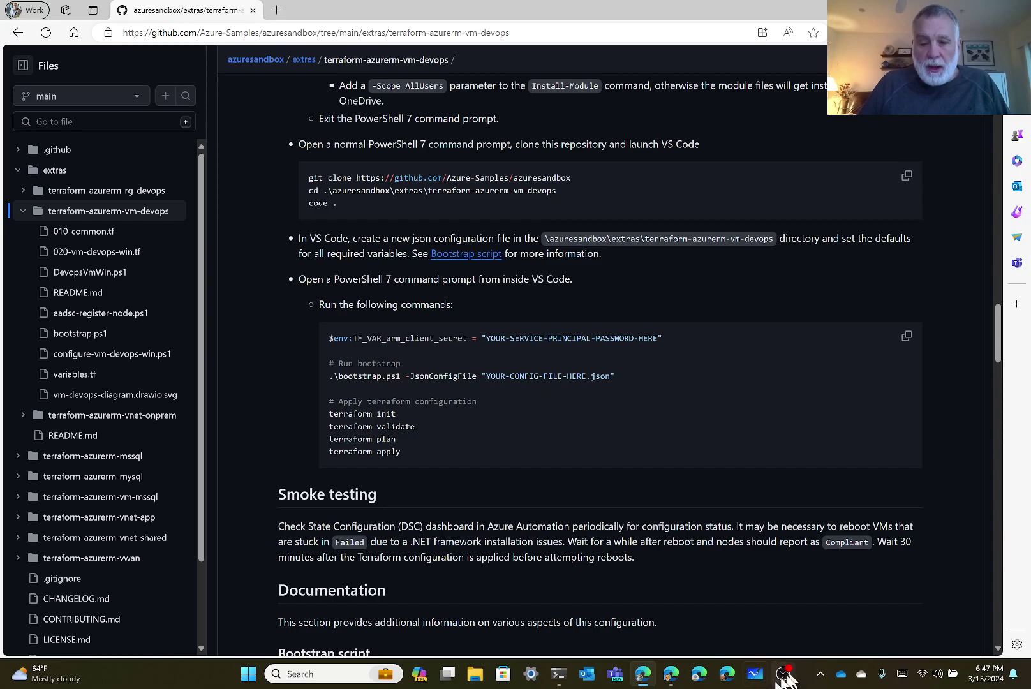
{"action": "left_click", "coordinate": [564, 682]}
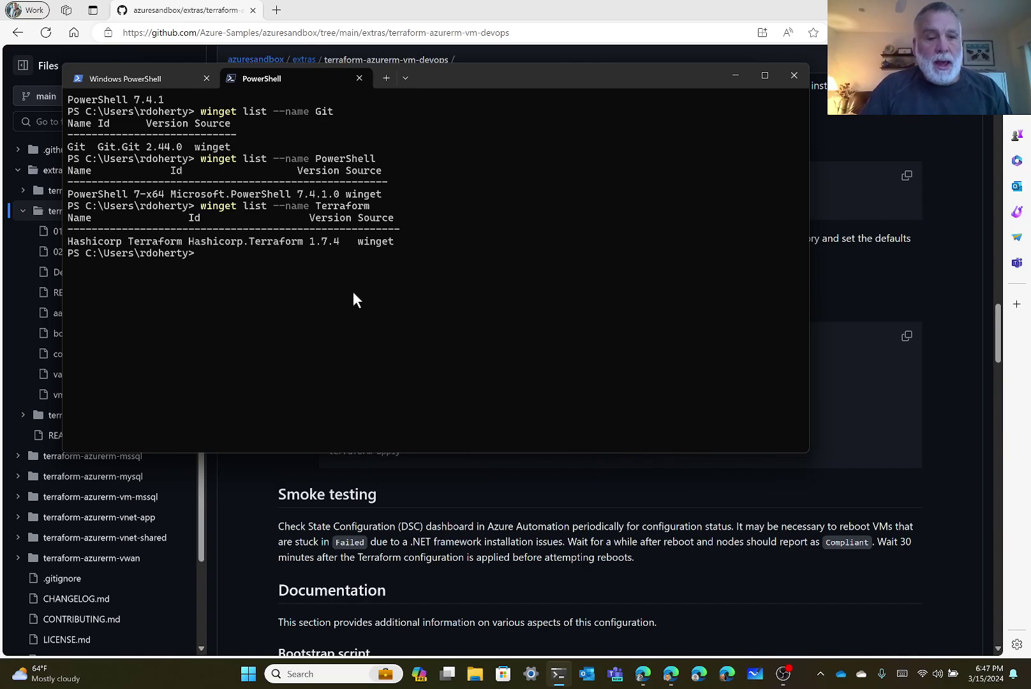
{"action": "type", "text": "git "}
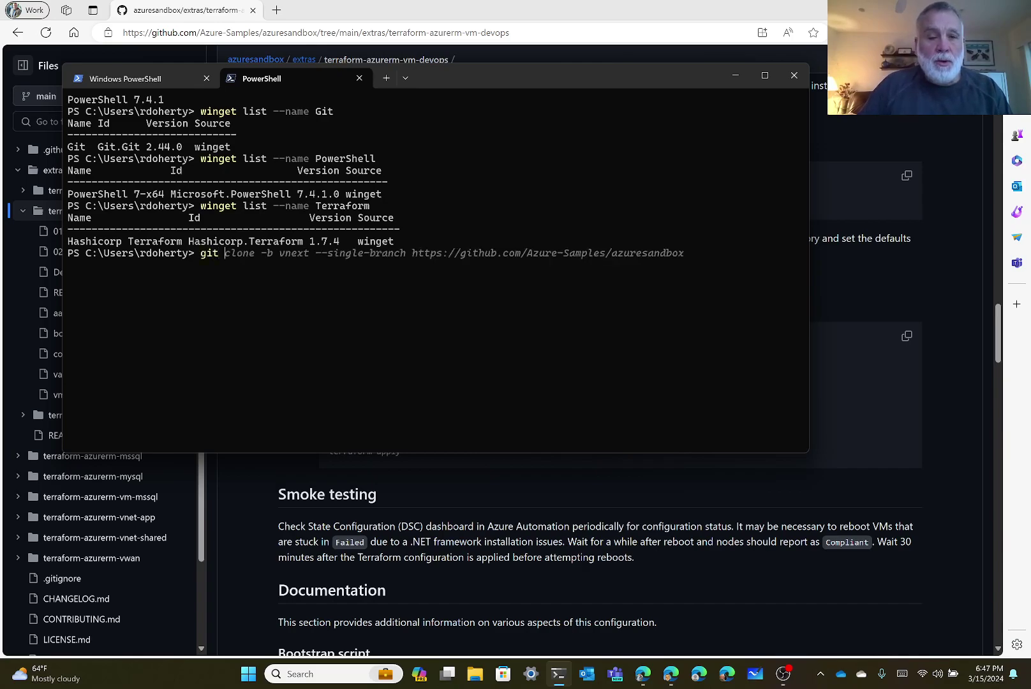
{"action": "type", "text": "cone"}
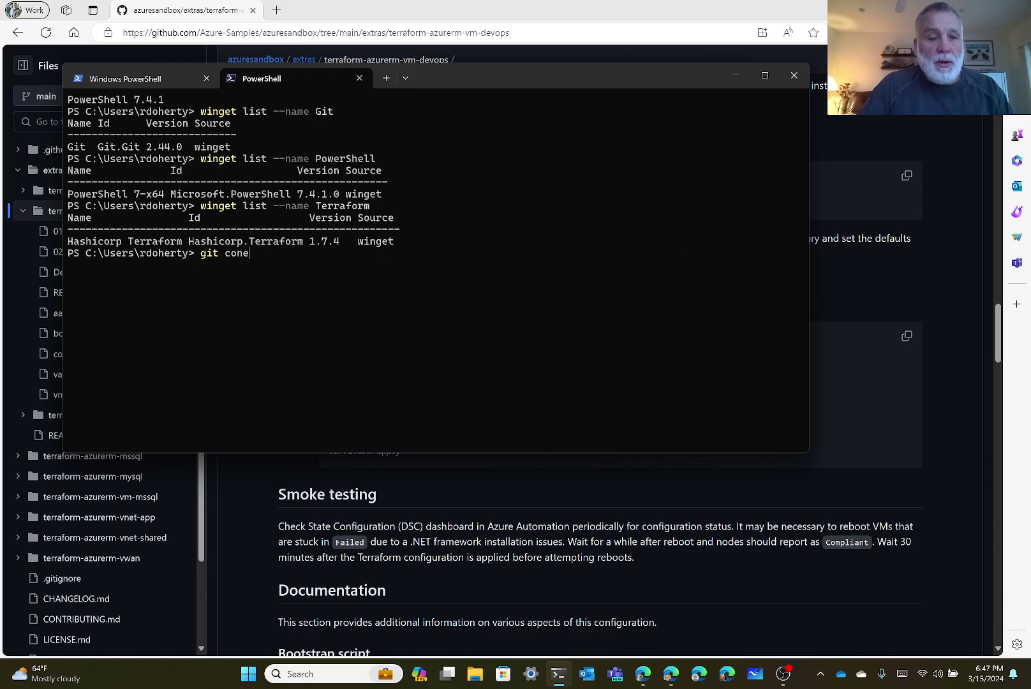
{"action": "key", "text": "BackSpace"}
{"action": "key", "text": "BackSpace"}
{"action": "key", "text": "BackSpace"}
{"action": "type", "text": "lone https"}
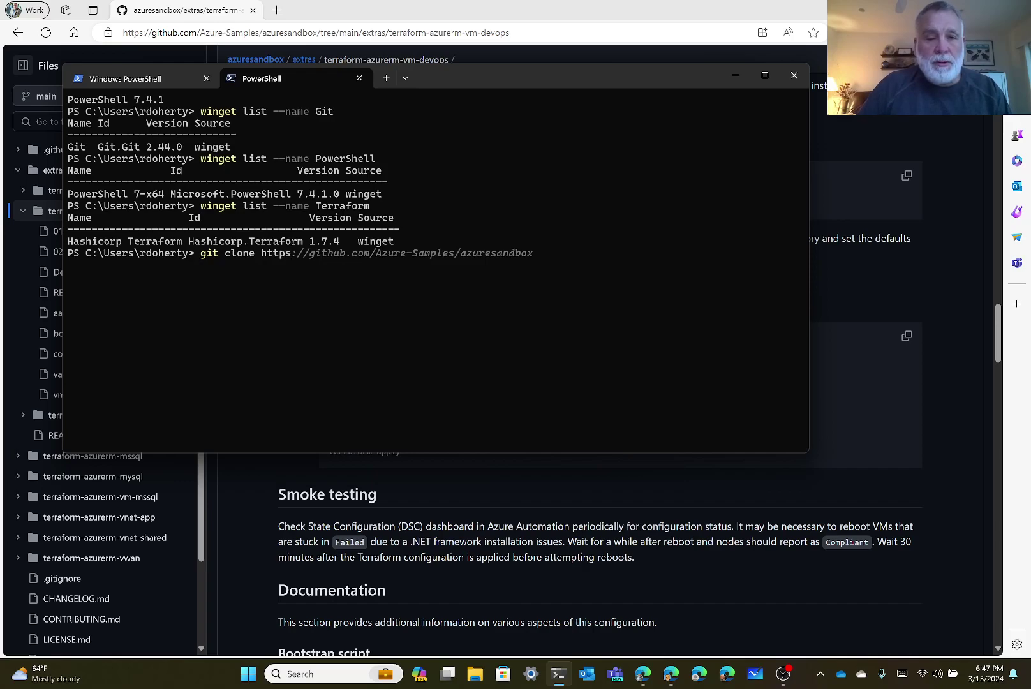
{"action": "key", "text": "Right"}
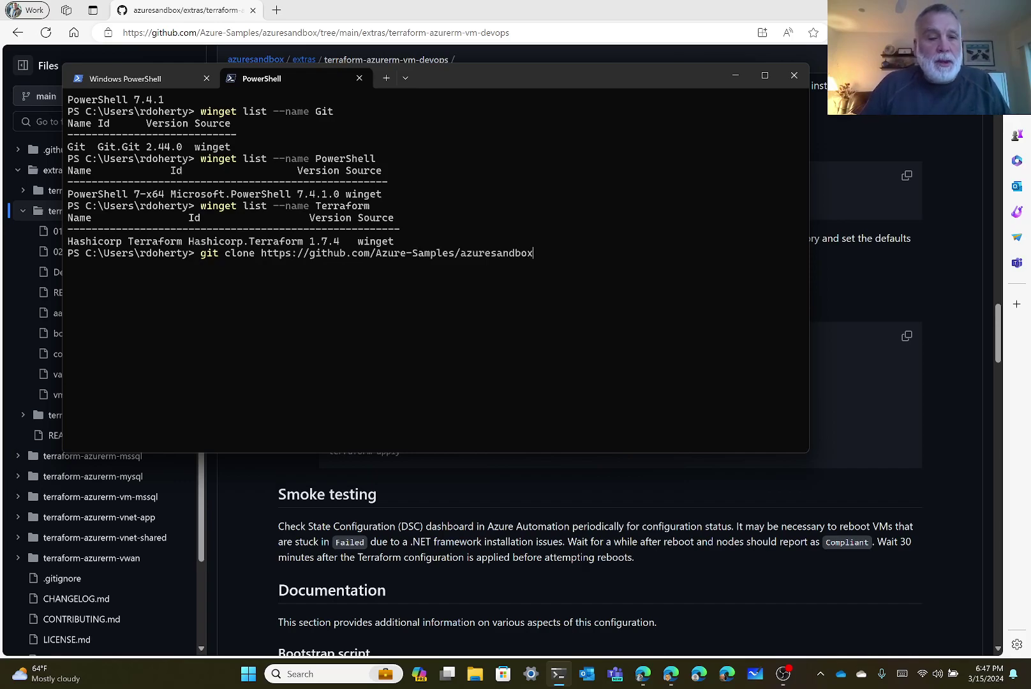
{"action": "key", "text": "Return"}
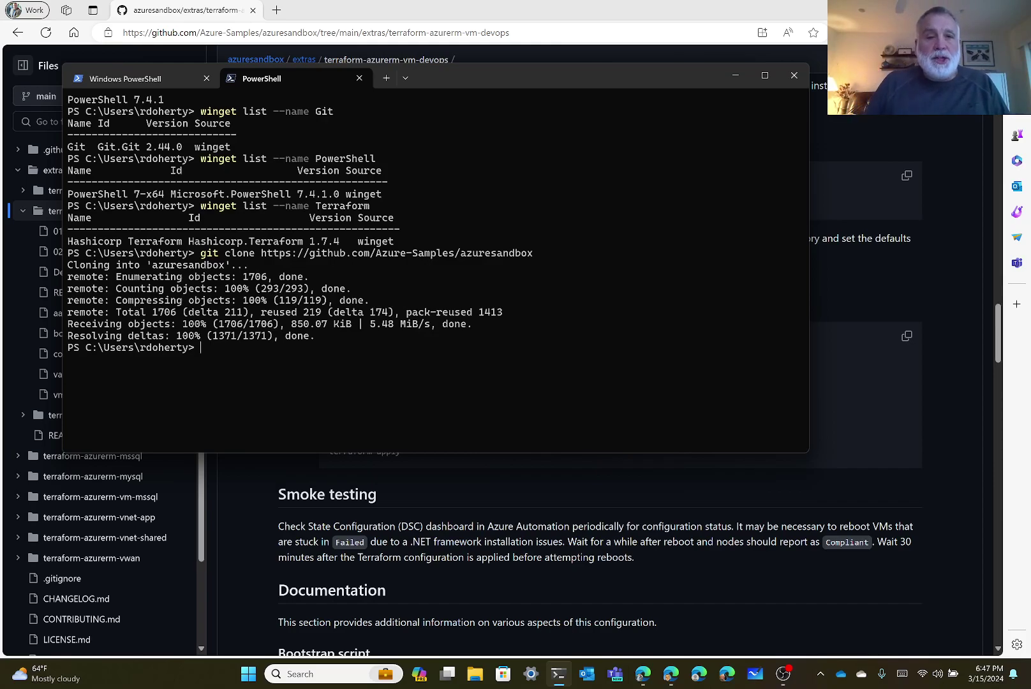
Change into the azuresandbox\extras\terraform-azurerm-vm-devops folder.
{"action": "left_click", "coordinate": [161, 7]}
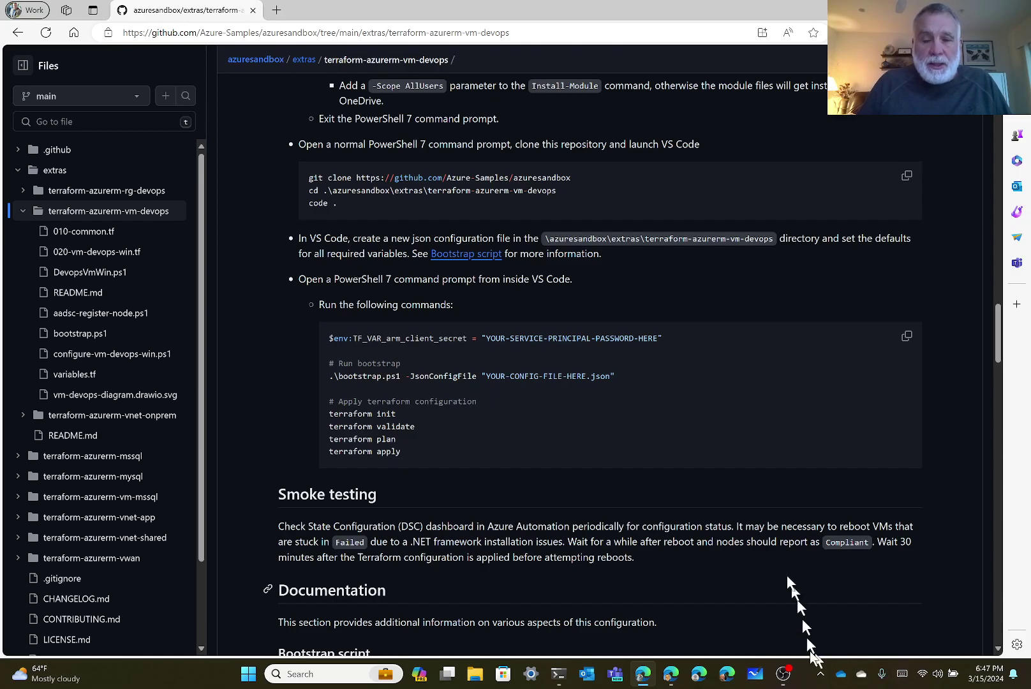
{"action": "mouse_move", "coordinate": [783, 683]}
{"action": "left_click", "coordinate": [558, 674]}
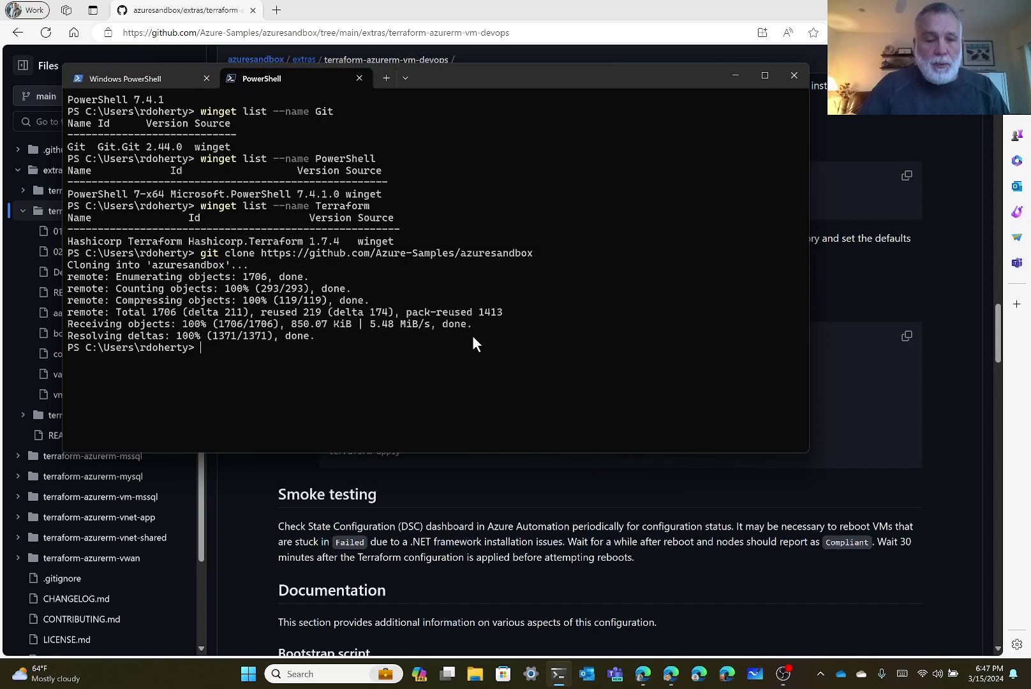
{"action": "type", "text": "cd az"}
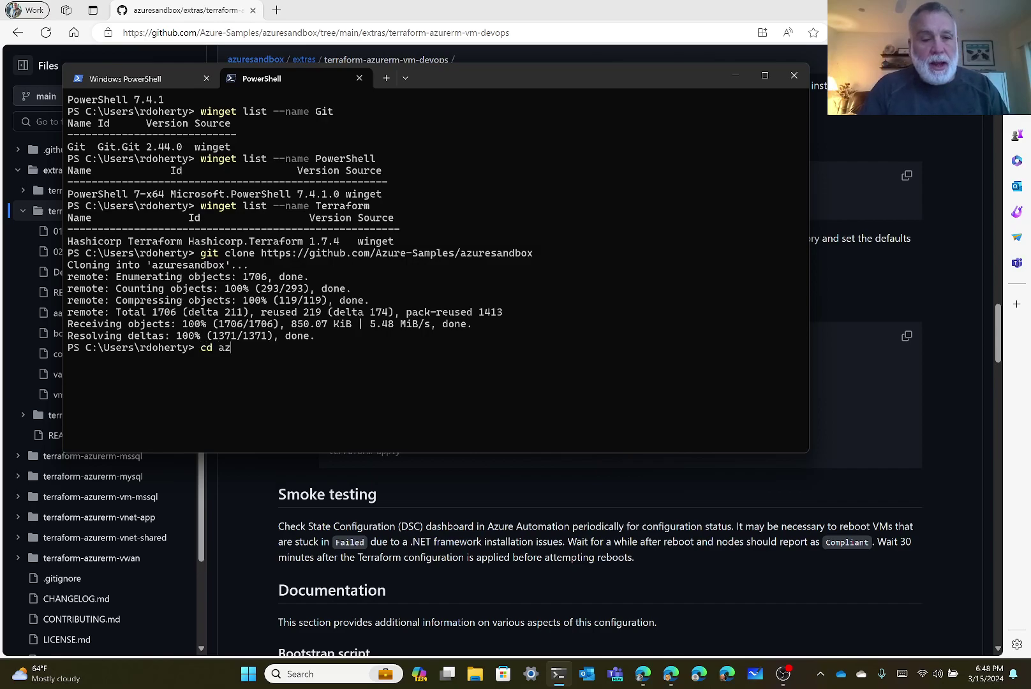
{"action": "key", "text": "Tab"}
{"action": "key", "text": "Right"}
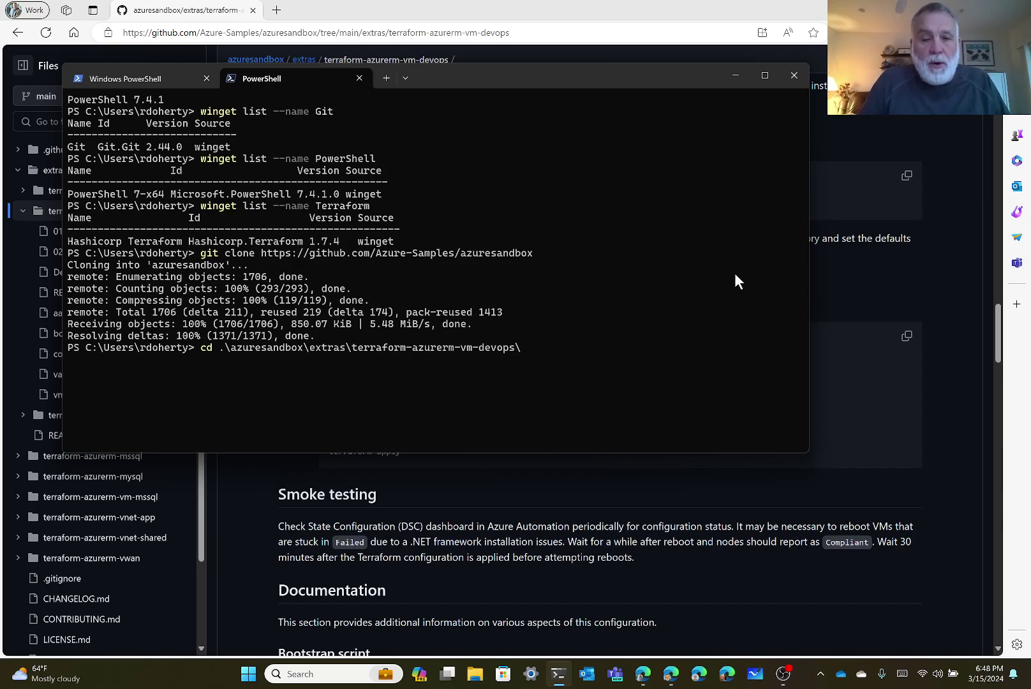
{"action": "key", "text": "Return"}
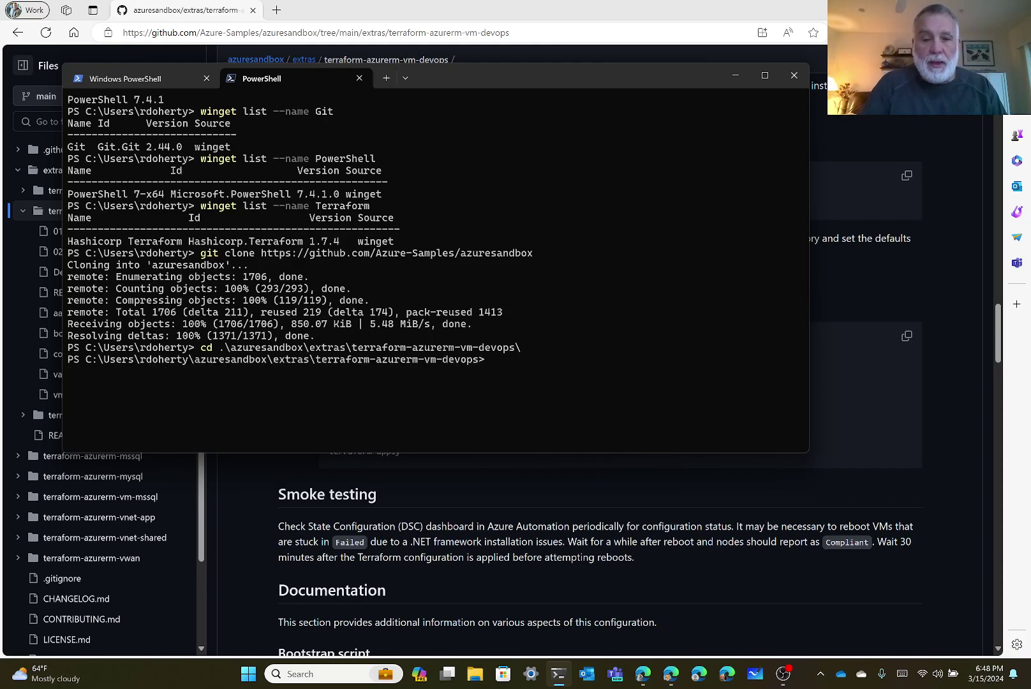
Launch VS Code on the terraform-azurerm-vm-devops folder with 'code .', then return to the README.
{"action": "type", "text": "code ."}
{"action": "key", "text": "Return"}
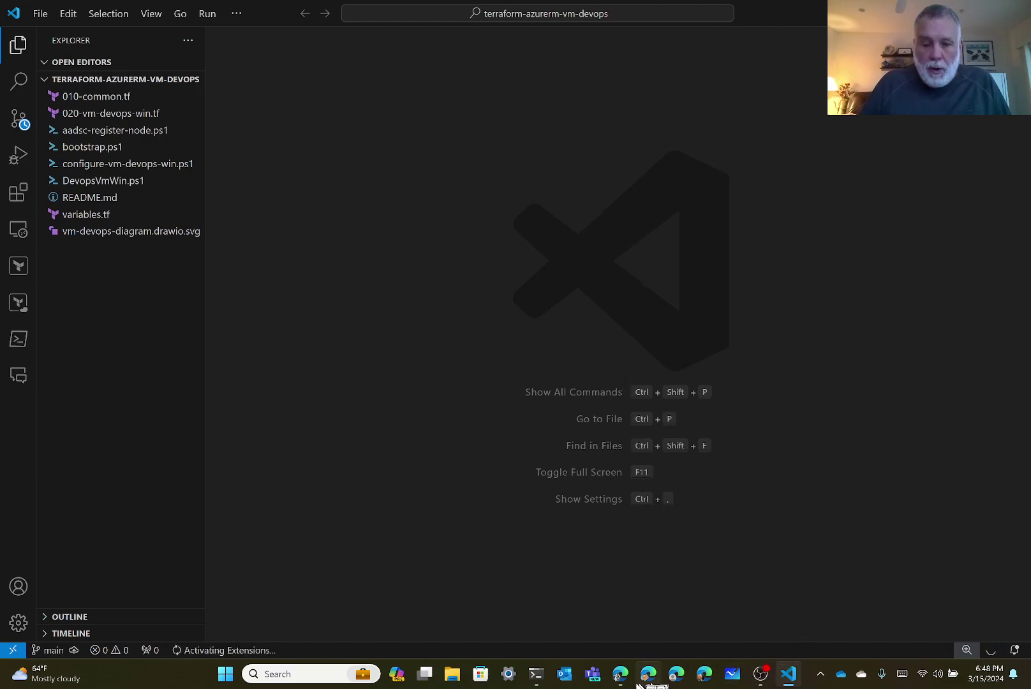
{"action": "left_click", "coordinate": [620, 674]}
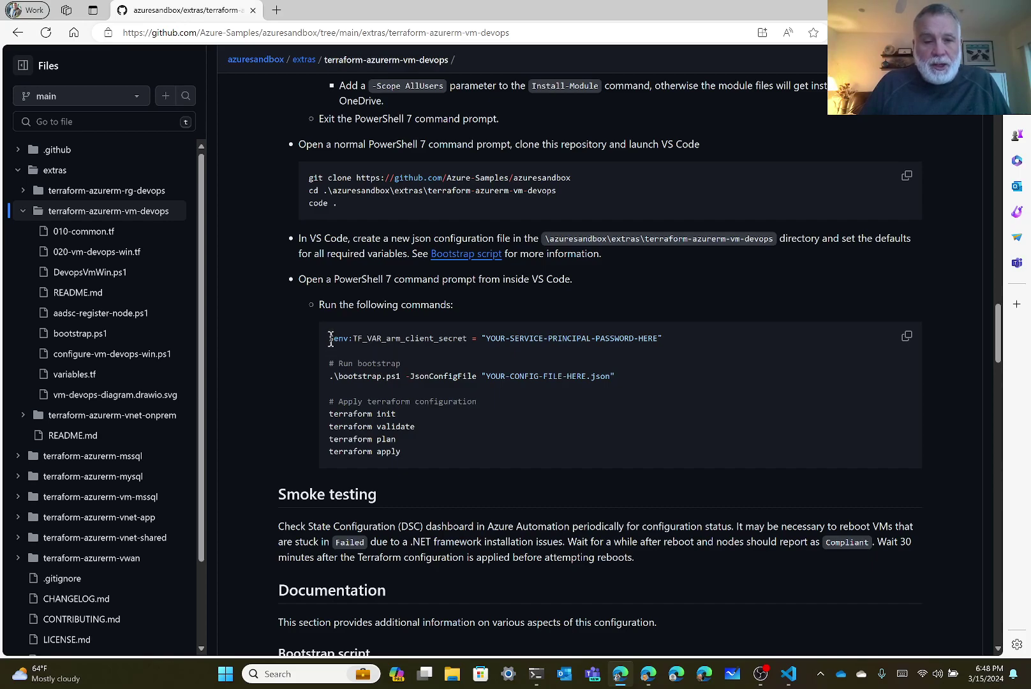
Copy the $env:TF_VAR_arm_client_secret line from the README and switch to VS Code.
{"action": "left_click_drag", "start_coordinate": [329, 339], "coordinate": [474, 341]}
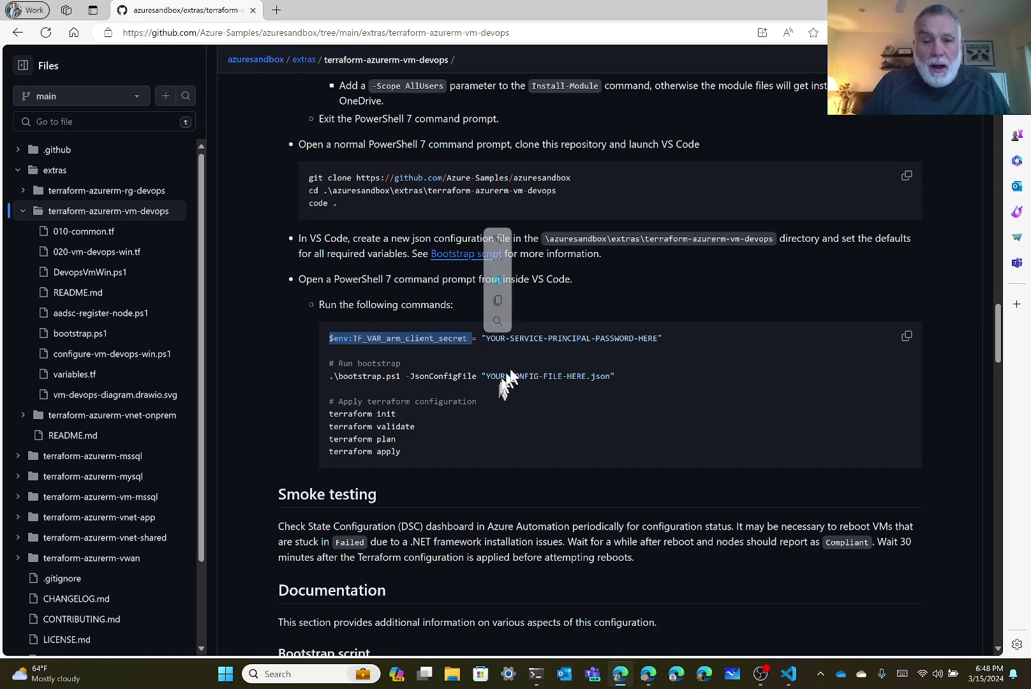
{"action": "left_click", "coordinate": [326, 339]}
{"action": "left_click_drag", "start_coordinate": [329, 338], "coordinate": [682, 342]}
{"action": "key", "text": "ctrl+c"}
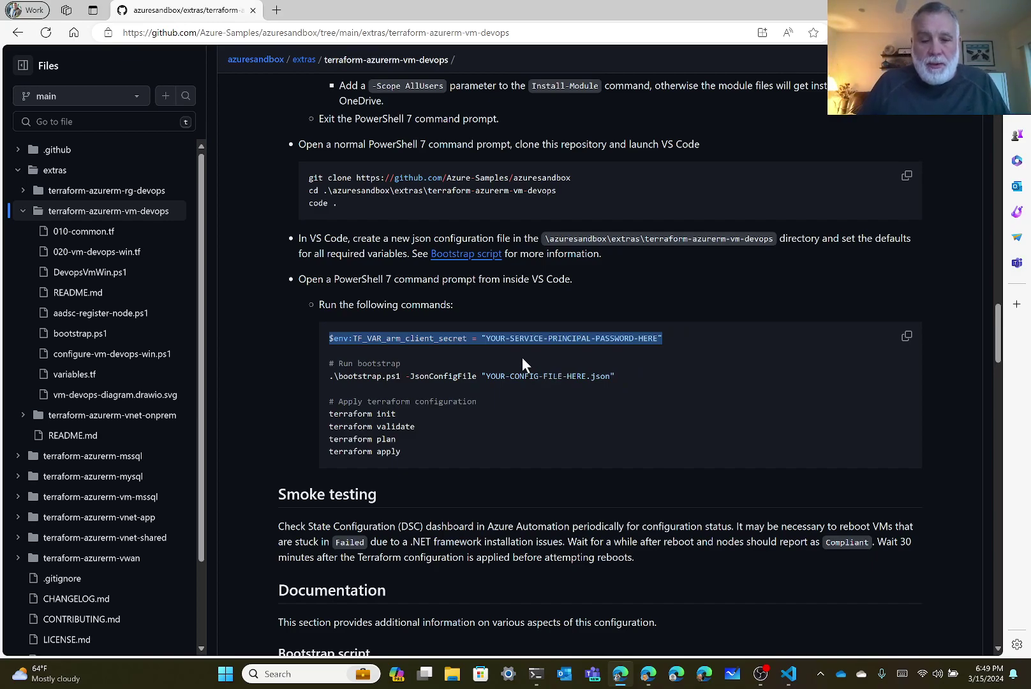
{"action": "left_click", "coordinate": [789, 674]}
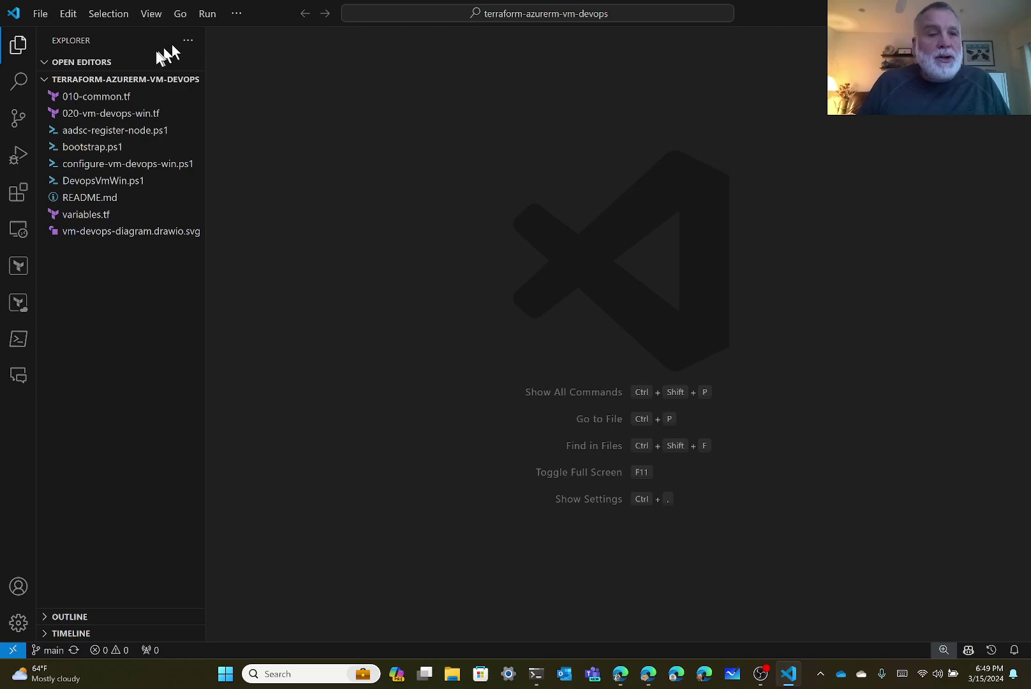
In a VS Code terminal, set $env:TF_VAR_arm_client_secret to the service principal's secret.
{"action": "left_click", "coordinate": [151, 14]}
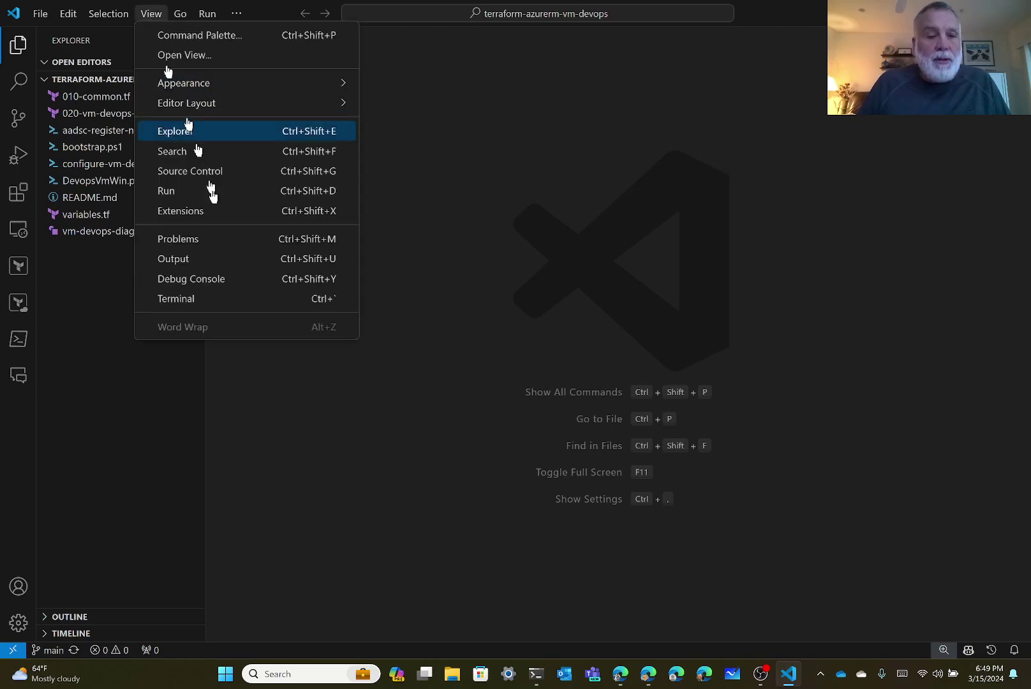
{"action": "left_click", "coordinate": [211, 299]}
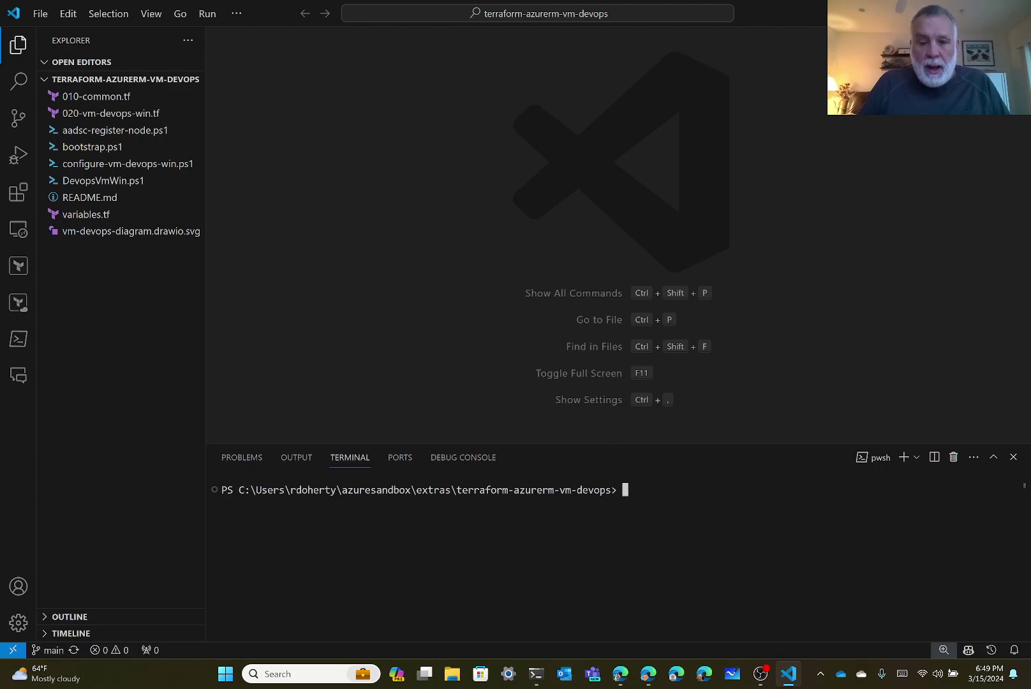
{"action": "key", "text": "ctrl+v"}
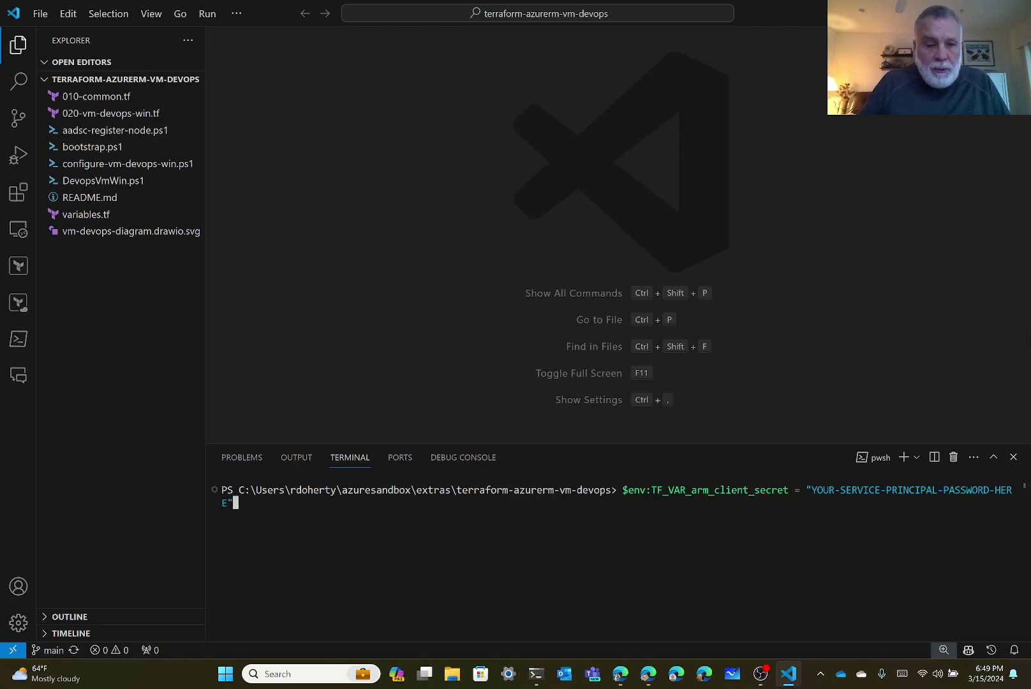
{"action": "key", "text": "Left"}
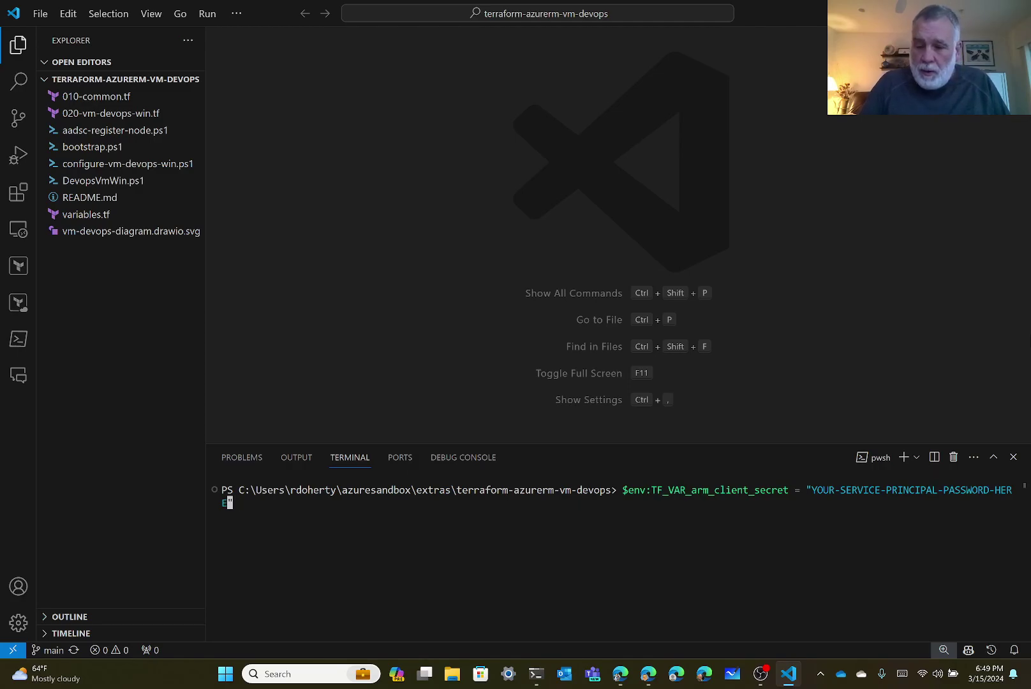
{"action": "key", "text": "BackSpace"}
{"action": "key", "text": "BackSpace"}
{"action": "key", "text": "BackSpace"}
{"action": "key", "text": "BackSpace"}
{"action": "key", "text": "BackSpace"}
{"action": "key", "text": "BackSpace"}
{"action": "key", "text": "BackSpace"}
{"action": "key", "text": "BackSpace"}
{"action": "key", "text": "BackSpace"}
{"action": "key", "text": "BackSpace"}
{"action": "key", "text": "BackSpace"}
{"action": "key", "text": "BackSpace"}
{"action": "key", "text": "BackSpace"}
{"action": "key", "text": "BackSpace"}
{"action": "key", "text": "BackSpace"}
{"action": "key", "text": "BackSpace"}
{"action": "key", "text": "BackSpace"}
{"action": "key", "text": "BackSpace"}
{"action": "key", "text": "BackSpace"}
{"action": "key", "text": "BackSpace"}
{"action": "key", "text": "BackSpace"}
{"action": "key", "text": "BackSpace"}
{"action": "key", "text": "BackSpace"}
{"action": "key", "text": "BackSpace"}
{"action": "key", "text": "BackSpace"}
{"action": "key", "text": "BackSpace"}
{"action": "key", "text": "BackSpace"}
{"action": "key", "text": "BackSpace"}
{"action": "key", "text": "BackSpace"}
{"action": "key", "text": "BackSpace"}
{"action": "key", "text": "BackSpace"}
{"action": "key", "text": "BackSpace"}
{"action": "key", "text": "BackSpace"}
{"action": "key", "text": "BackSpace"}
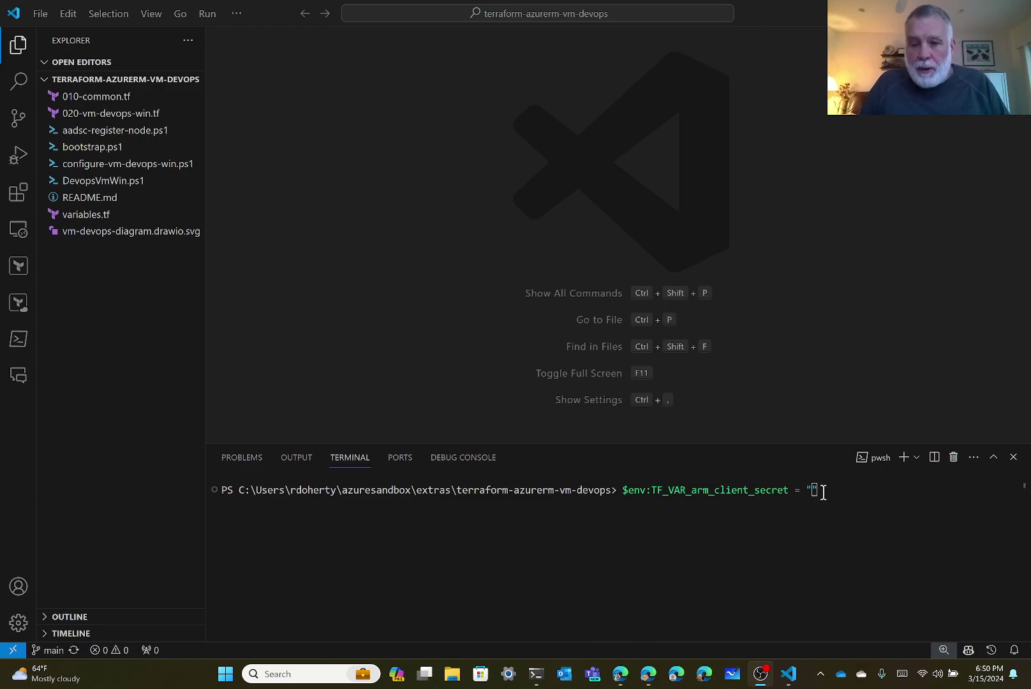
{"action": "right_click", "coordinate": [812, 490]}
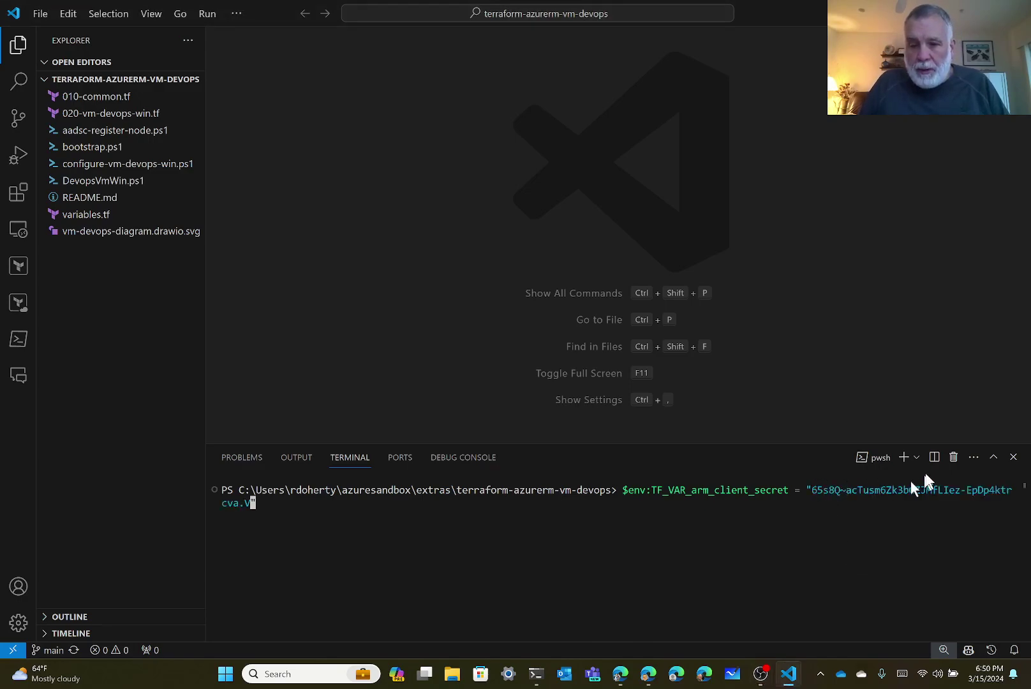
{"action": "type", "text": "\""}
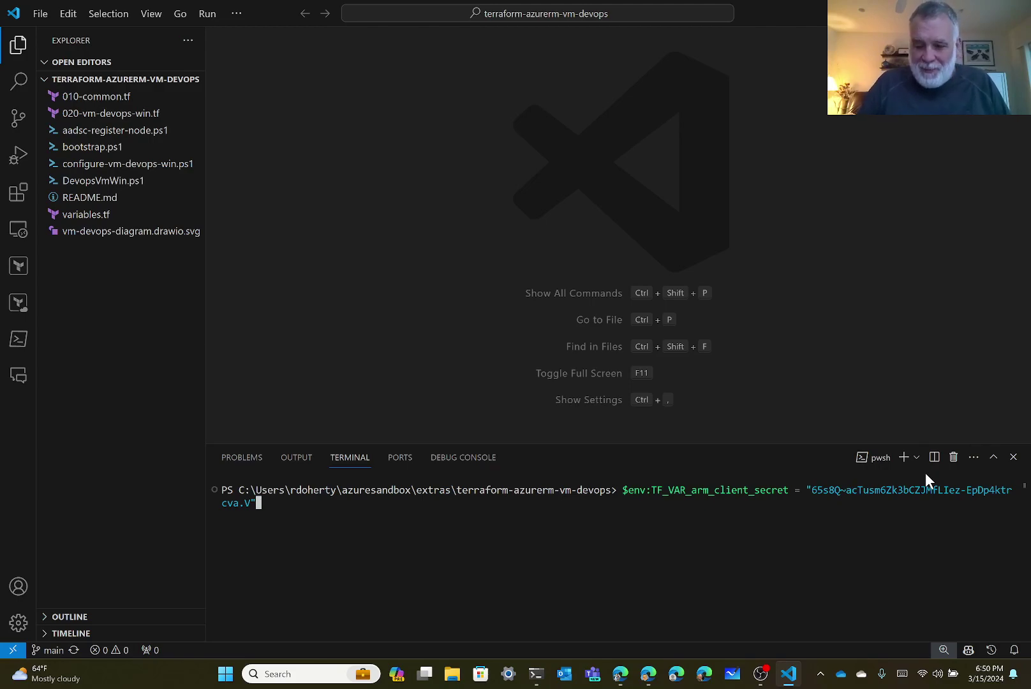
{"action": "key", "text": "Return"}
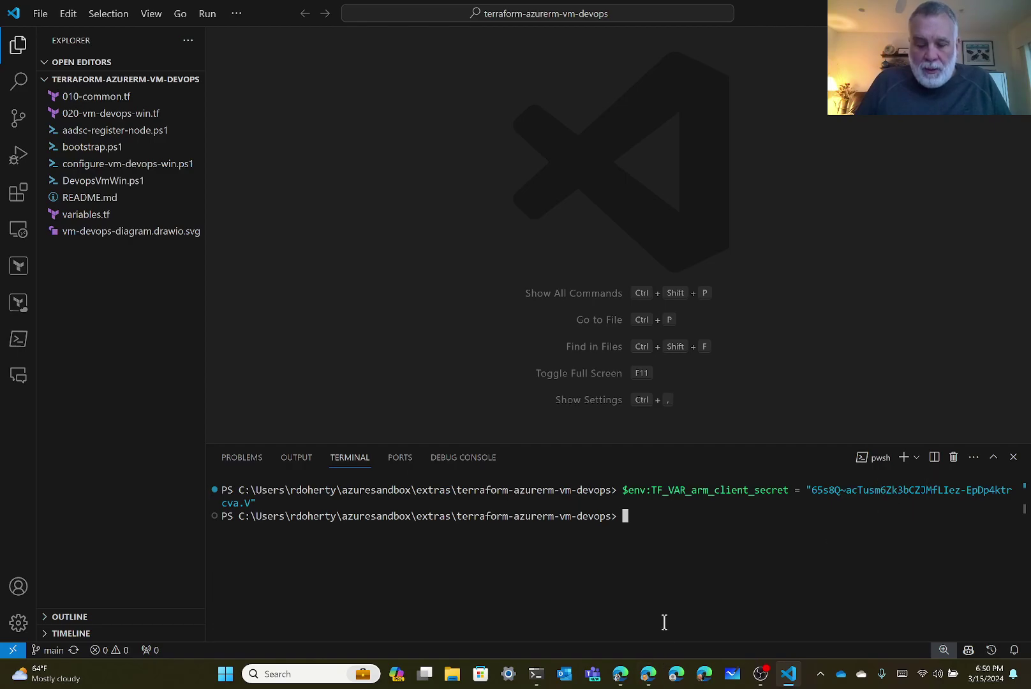
{"action": "left_click", "coordinate": [621, 675]}
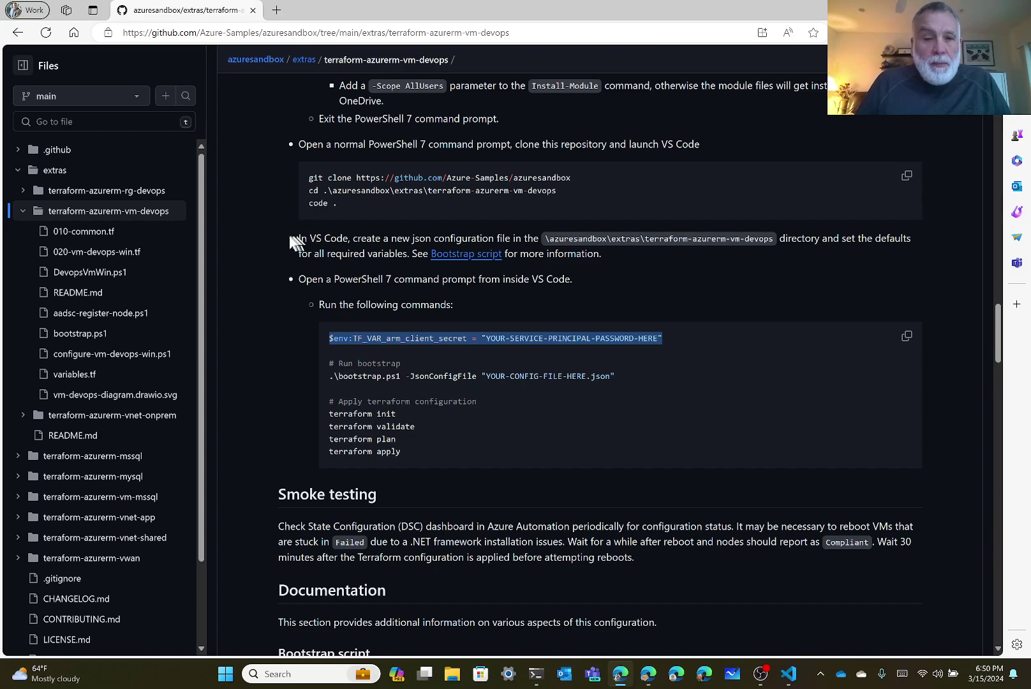
Highlight the README instruction about creating a JSON configuration file in the project directory.
{"action": "left_click_drag", "start_coordinate": [298, 238], "coordinate": [616, 256]}
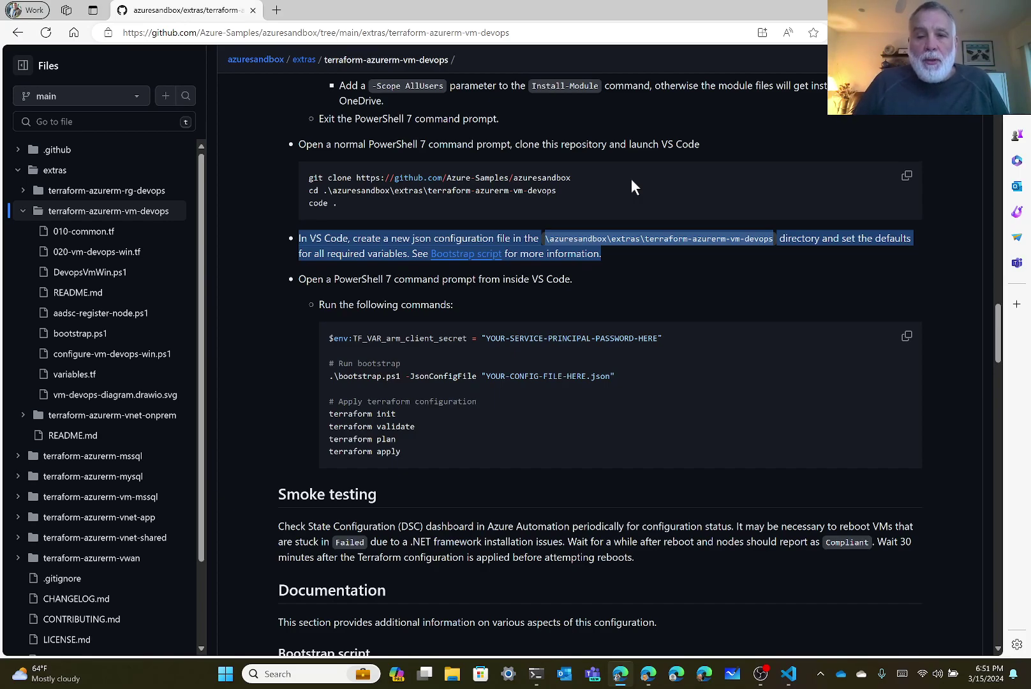
{"action": "left_click", "coordinate": [632, 180]}
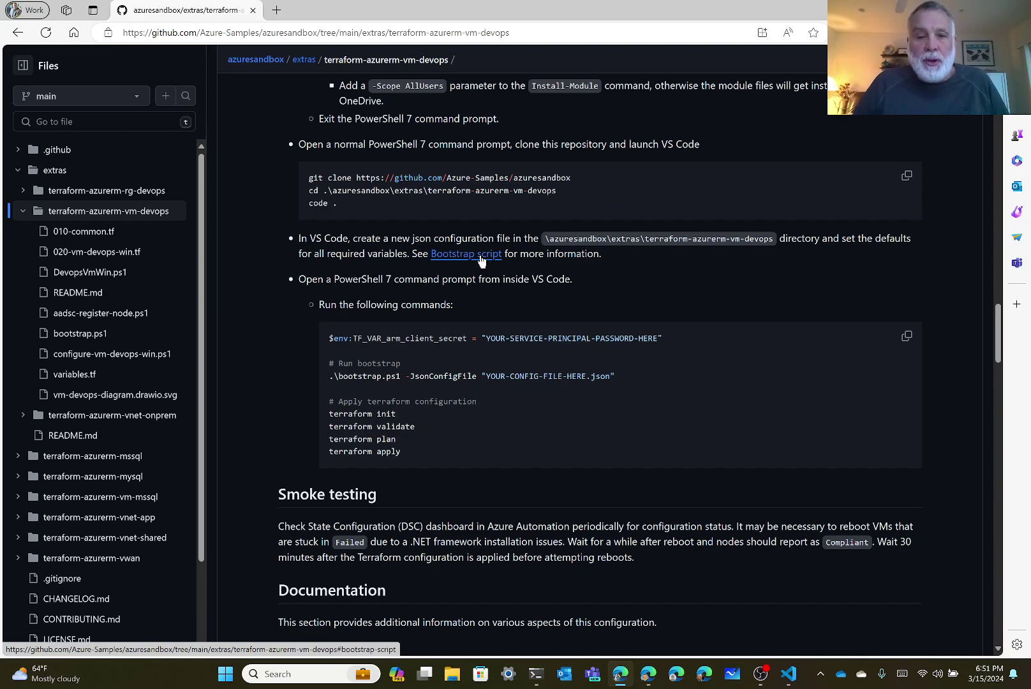
Go to the Bootstrap script section and copy its example JSON configuration.
{"action": "left_click", "coordinate": [481, 261]}
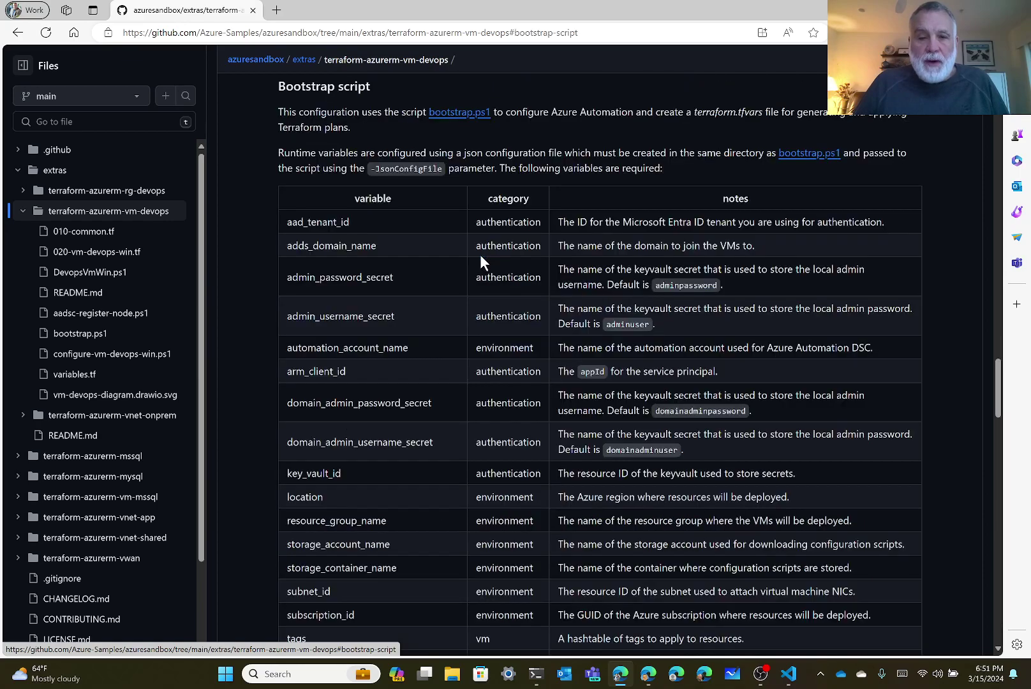
{"action": "scroll", "coordinate": [481, 261], "scroll_direction": "down", "scroll_amount": 10}
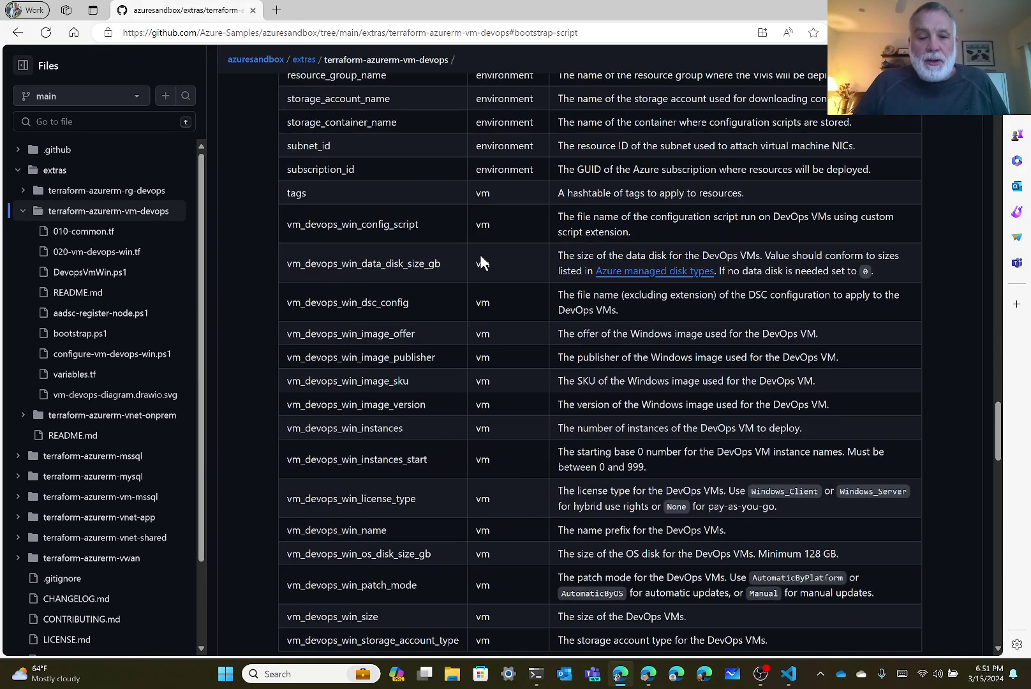
{"action": "scroll", "coordinate": [481, 255], "scroll_direction": "down", "scroll_amount": 6}
{"action": "scroll", "coordinate": [483, 261], "scroll_direction": "up", "scroll_amount": 3}
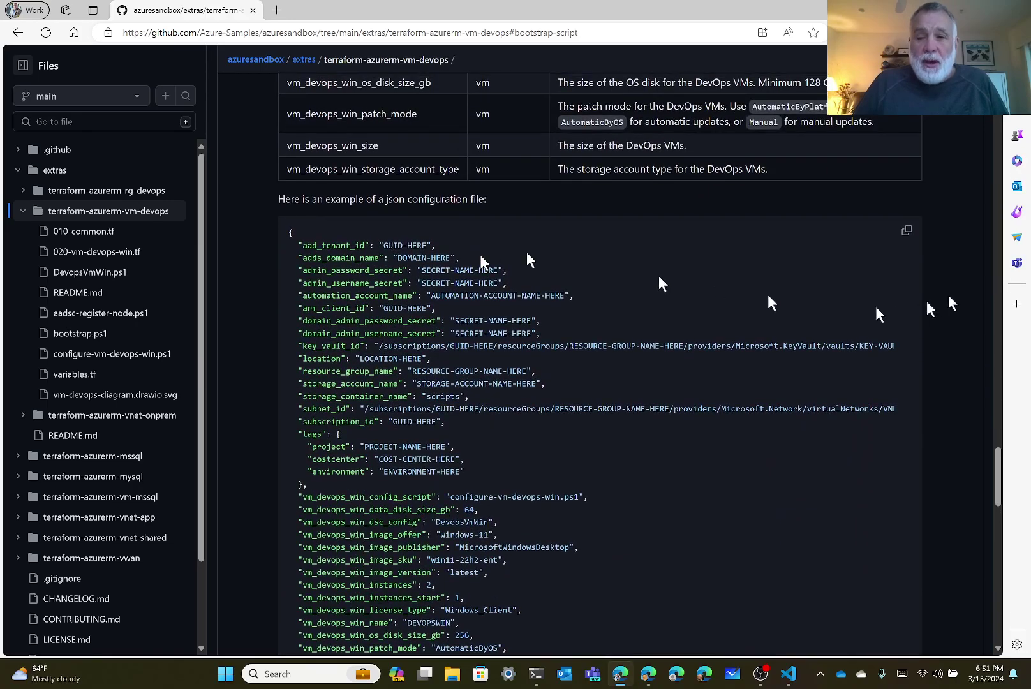
{"action": "left_click", "coordinate": [906, 231]}
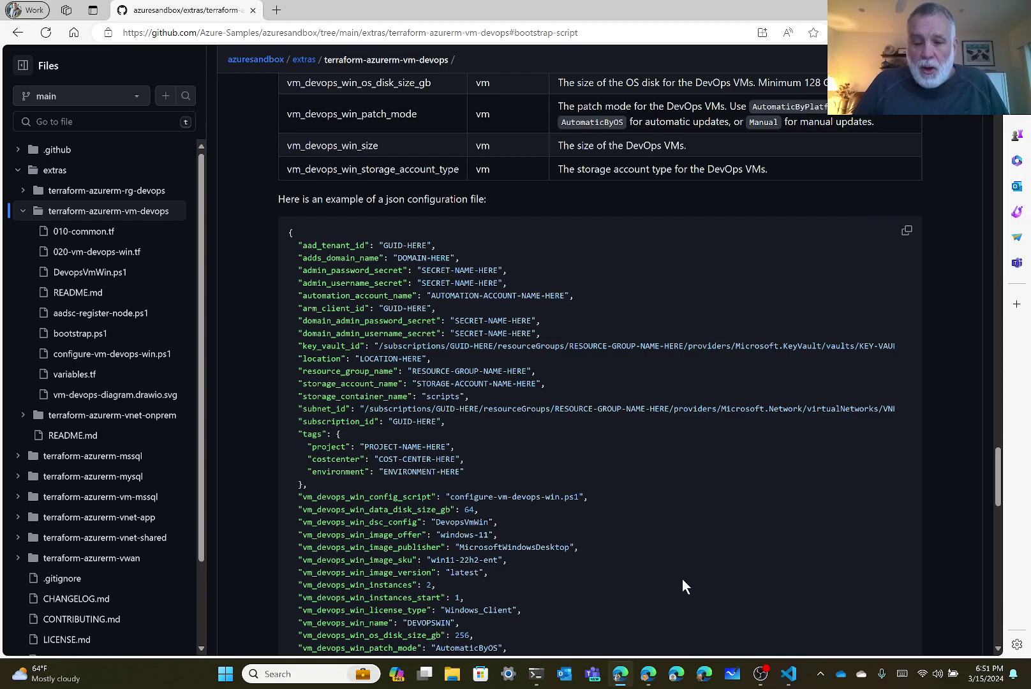
{"action": "left_click", "coordinate": [790, 675]}
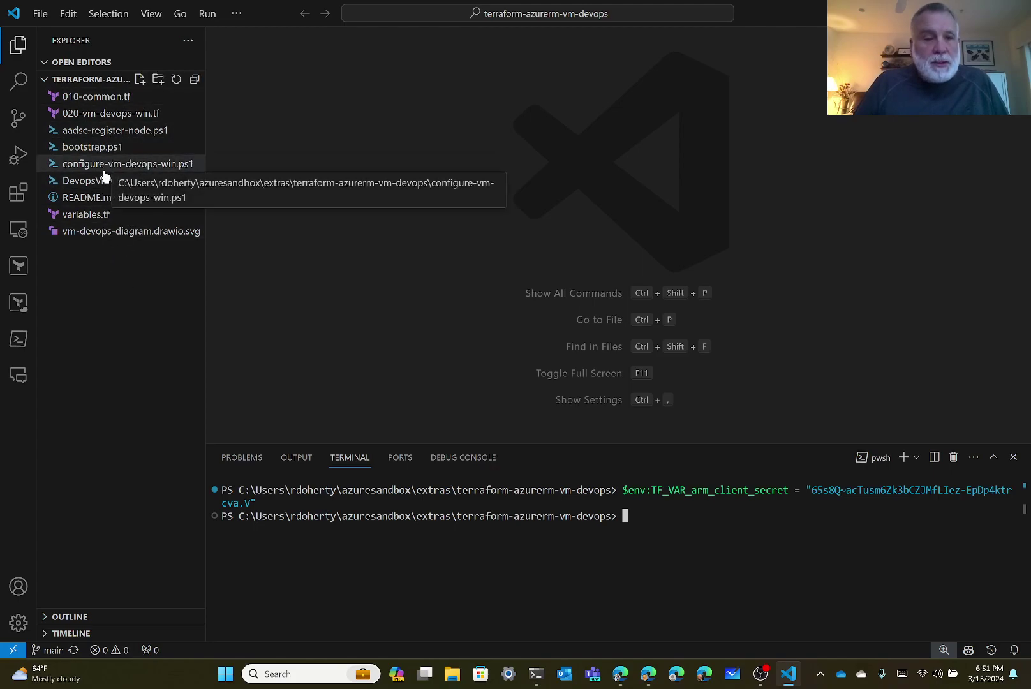
Create bootstrap.json in the terraform-azurerm-vm-devops folder and paste the example JSON into it.
{"action": "left_click", "coordinate": [139, 81]}
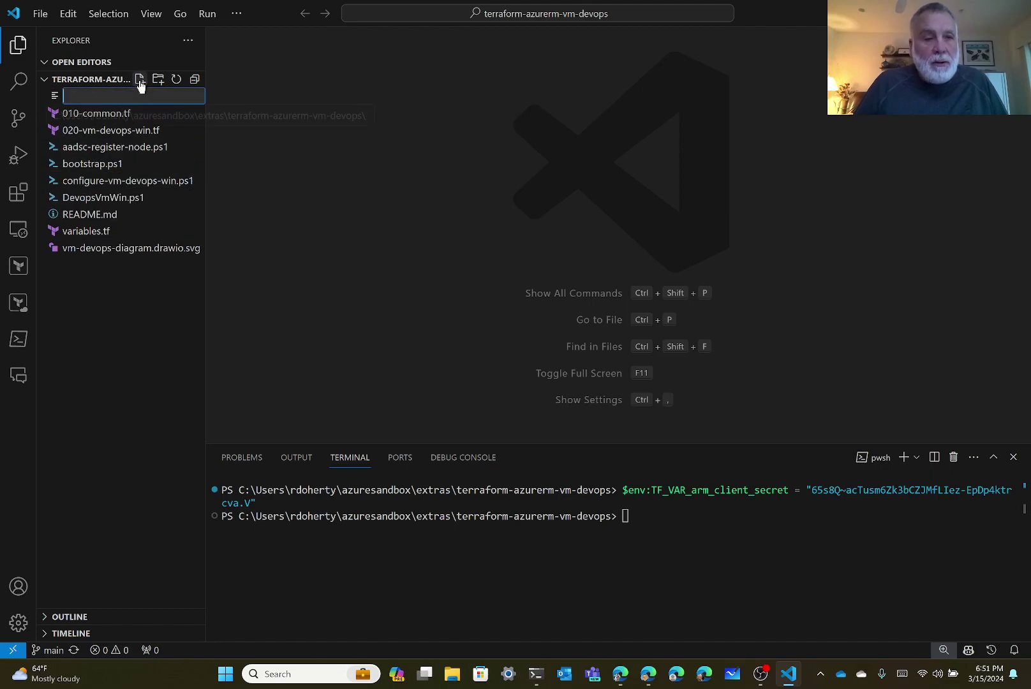
{"action": "type", "text": "boo"}
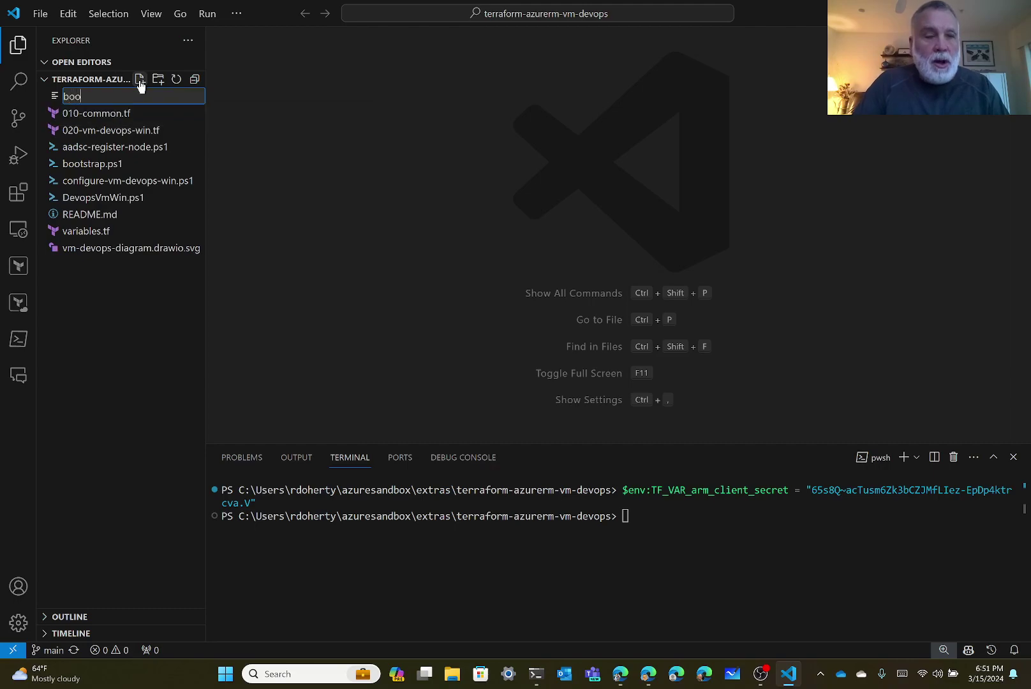
{"action": "type", "text": "tstrap."}
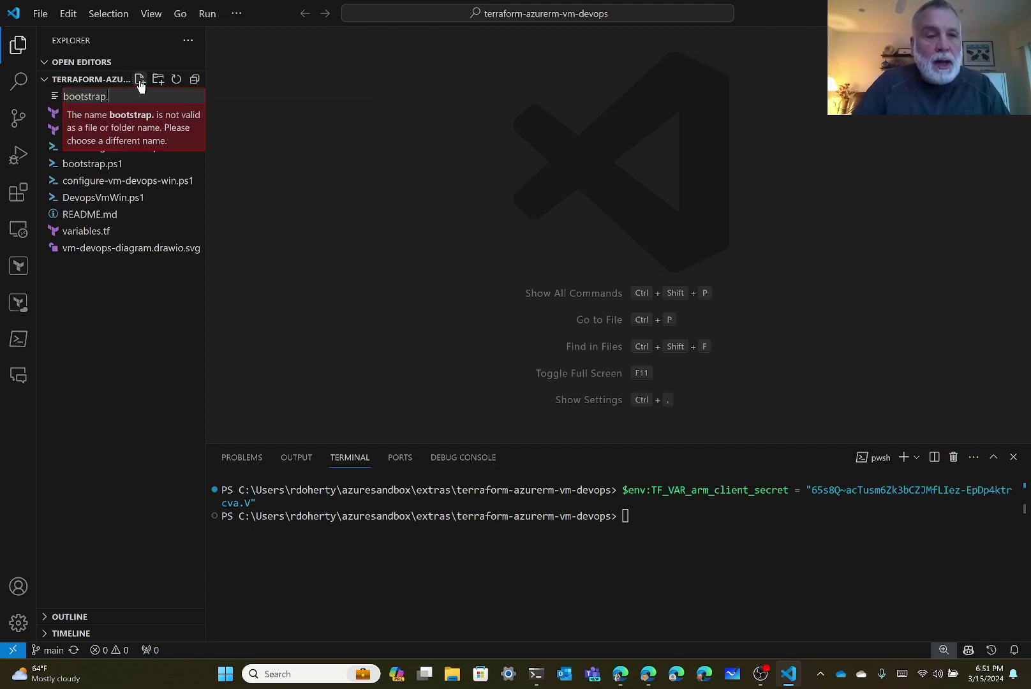
{"action": "type", "text": "json"}
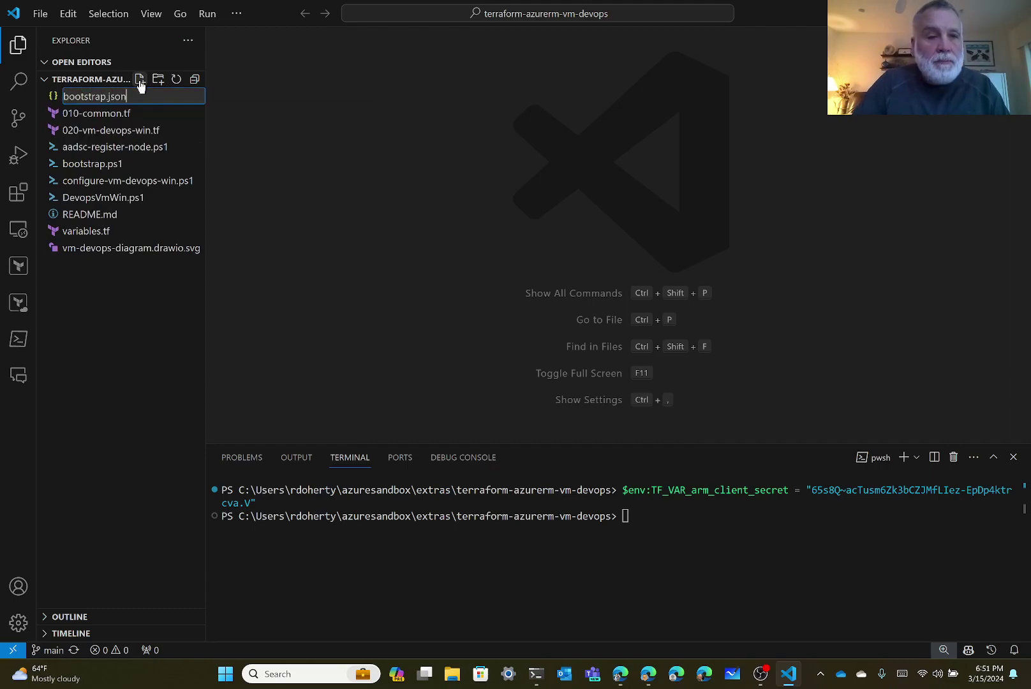
{"action": "key", "text": "Return"}
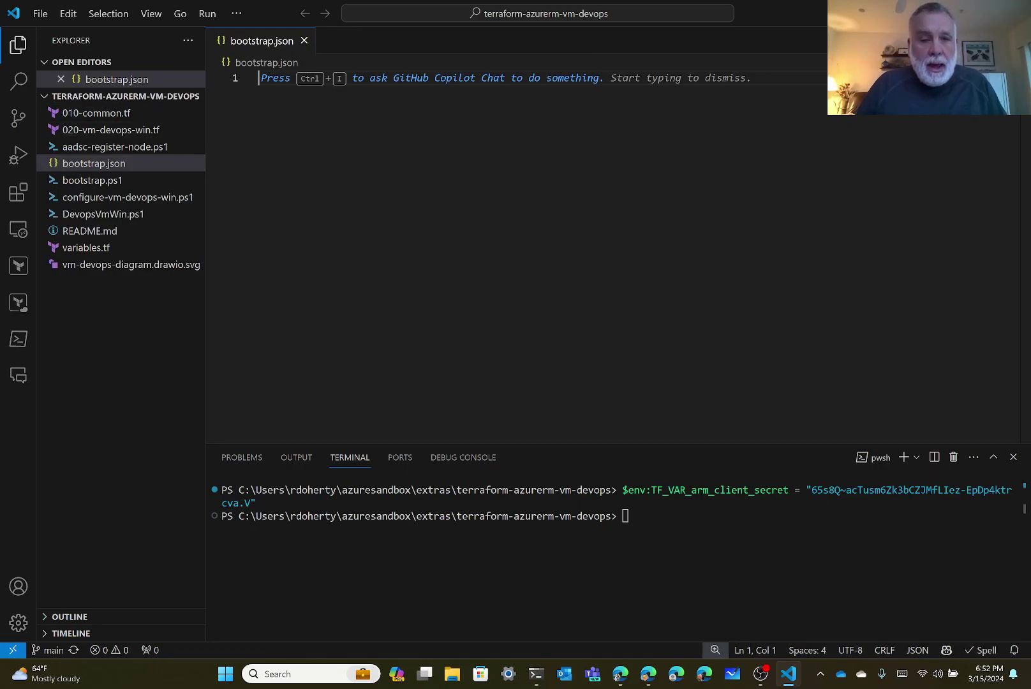
{"action": "key", "text": "ctrl+v"}
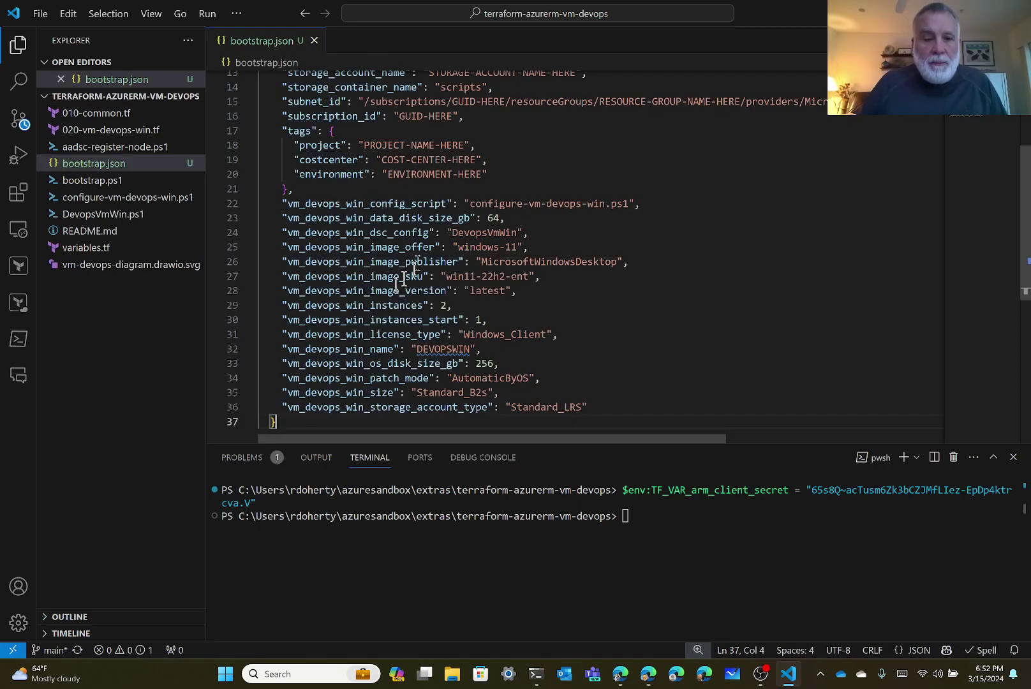
{"action": "key", "text": "Return"}
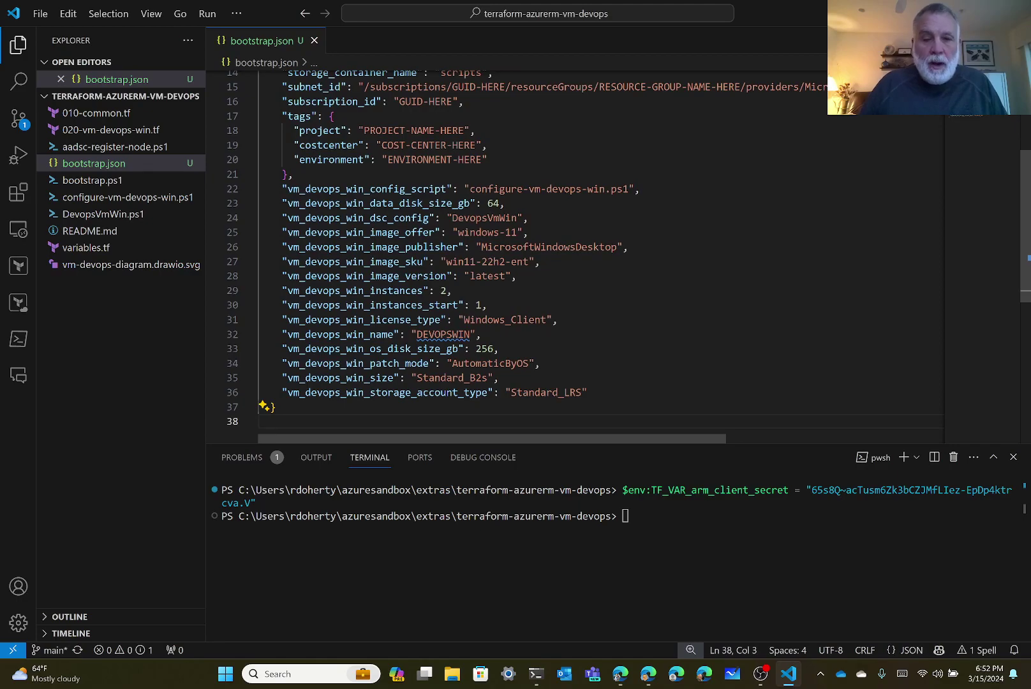
{"action": "scroll", "coordinate": [521, 281], "scroll_direction": "up", "scroll_amount": 5}
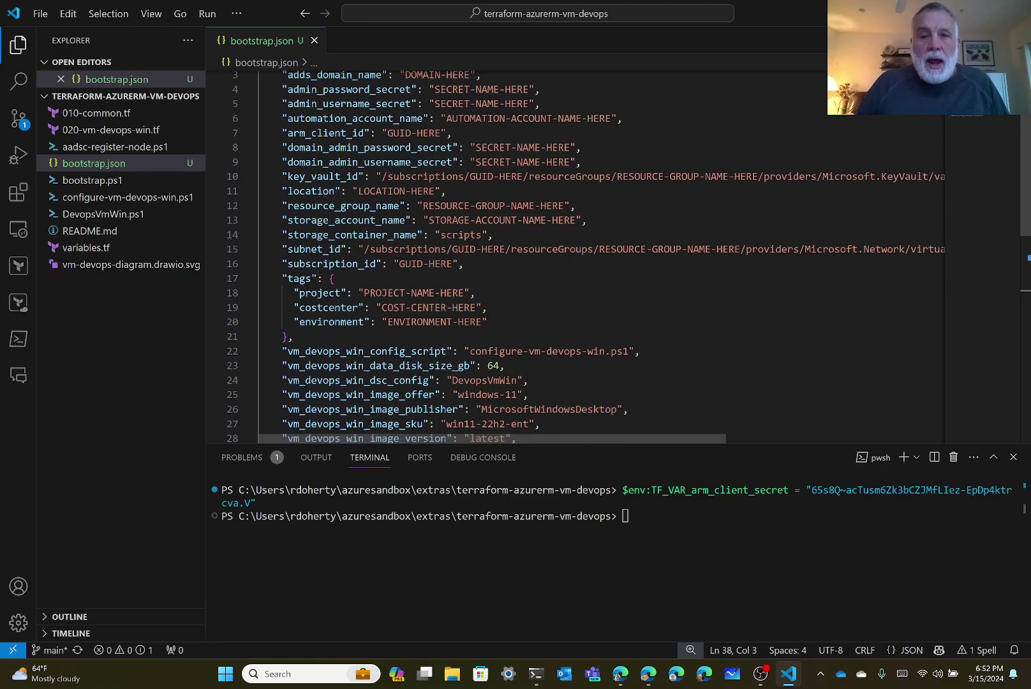
{"action": "scroll", "coordinate": [520, 255], "scroll_direction": "up", "scroll_amount": 1}
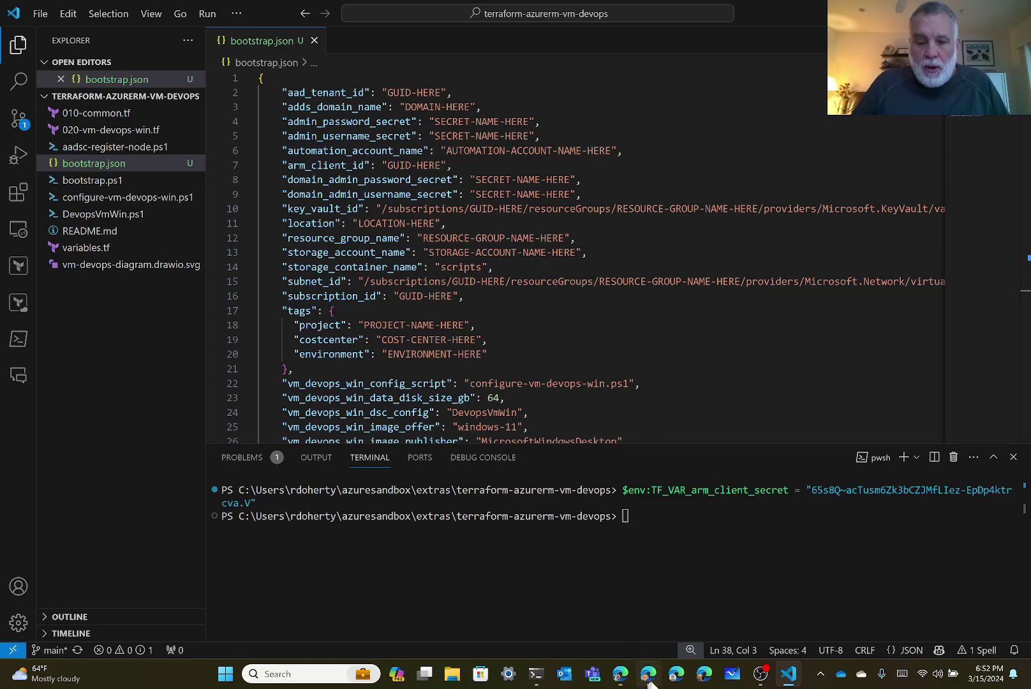
Open the Azure portal in a new browser window and copy the Contoso tenant ID from Microsoft Entra ID.
{"action": "left_click", "coordinate": [678, 675]}
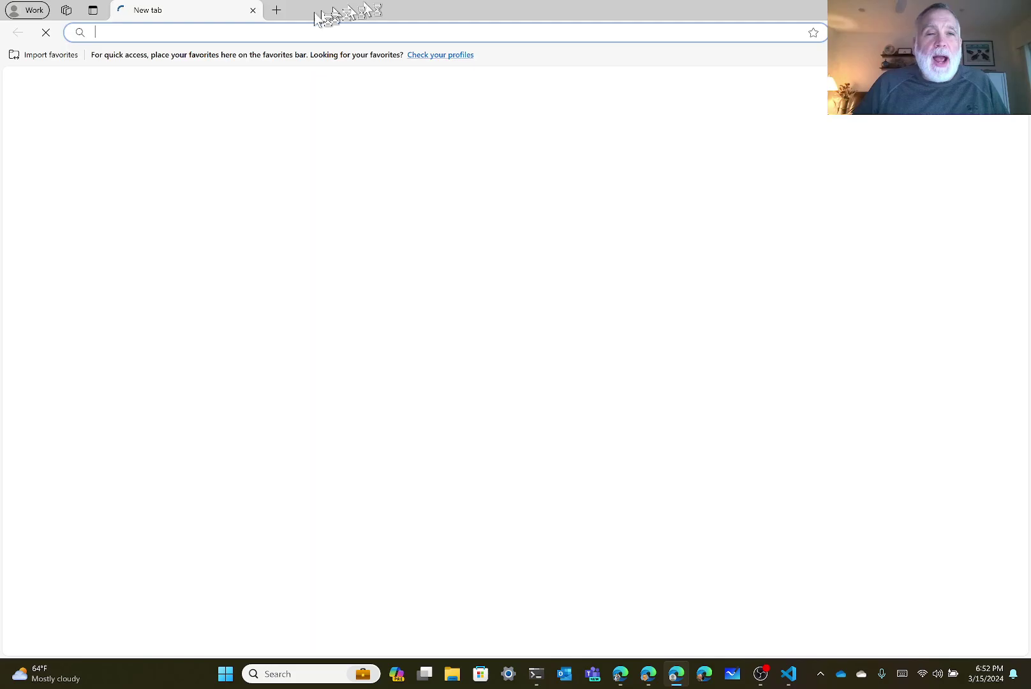
{"action": "left_click", "coordinate": [201, 32]}
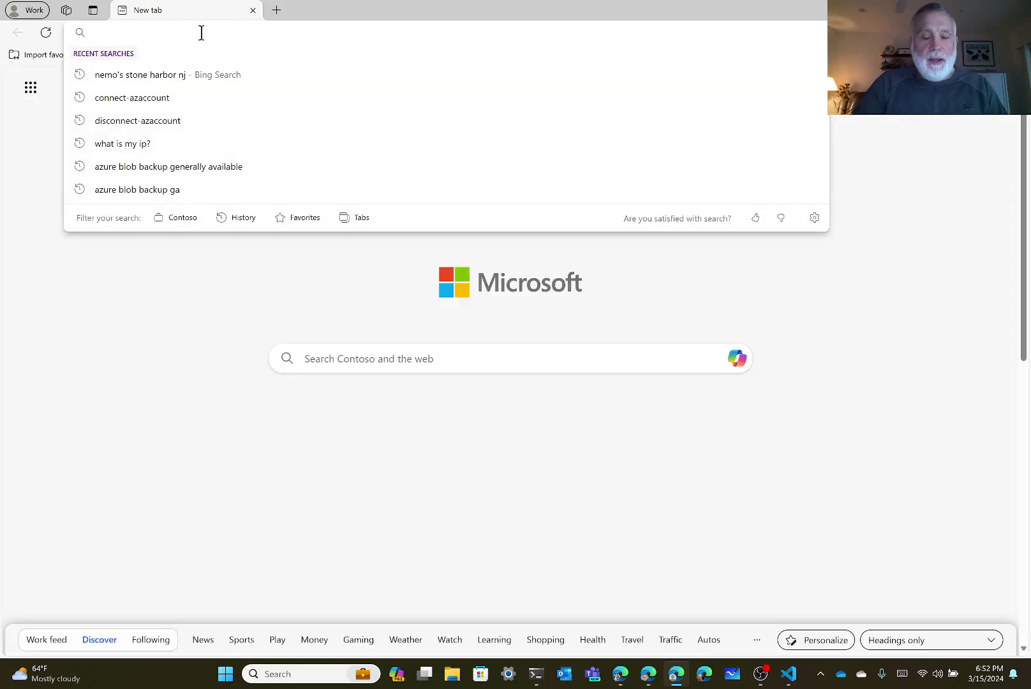
{"action": "type", "text": "por"}
{"action": "key", "text": "Return"}
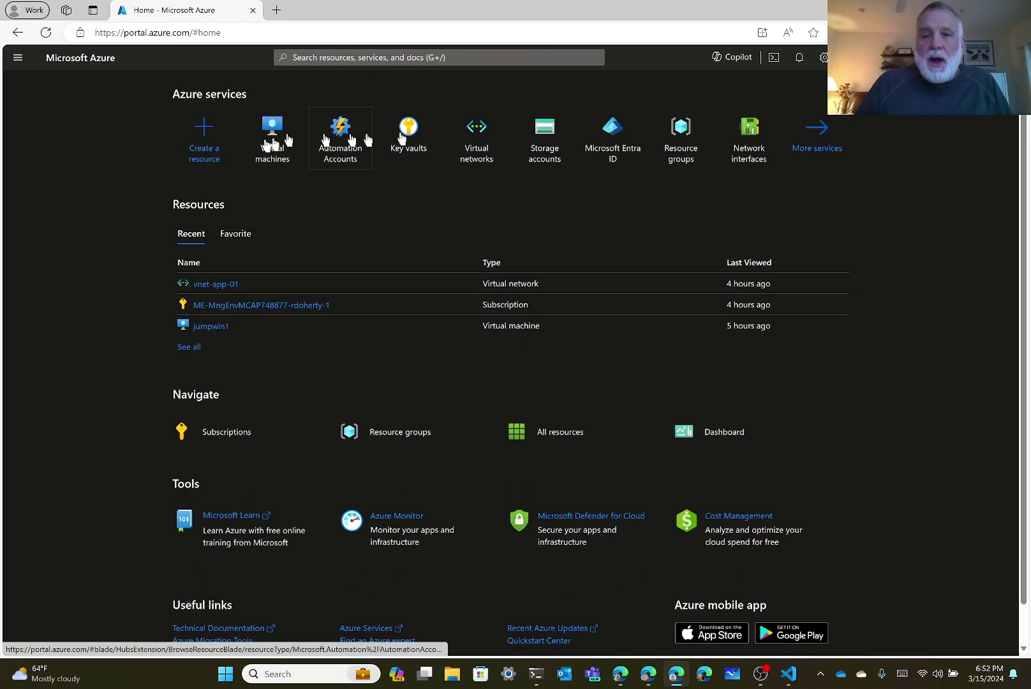
{"action": "left_click", "coordinate": [614, 135]}
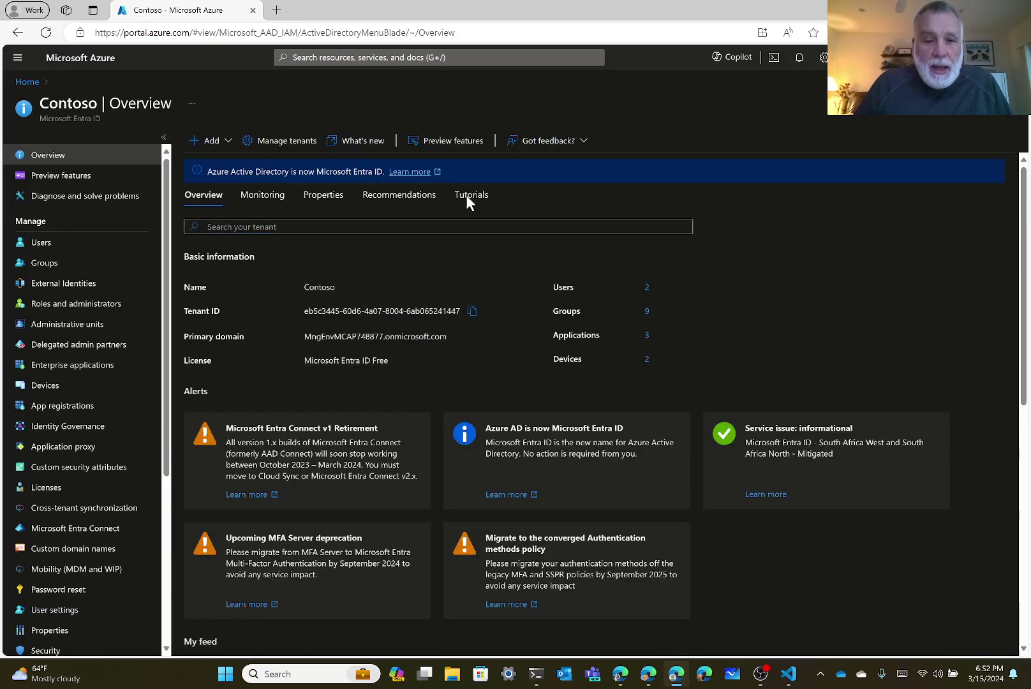
{"action": "left_click", "coordinate": [473, 314]}
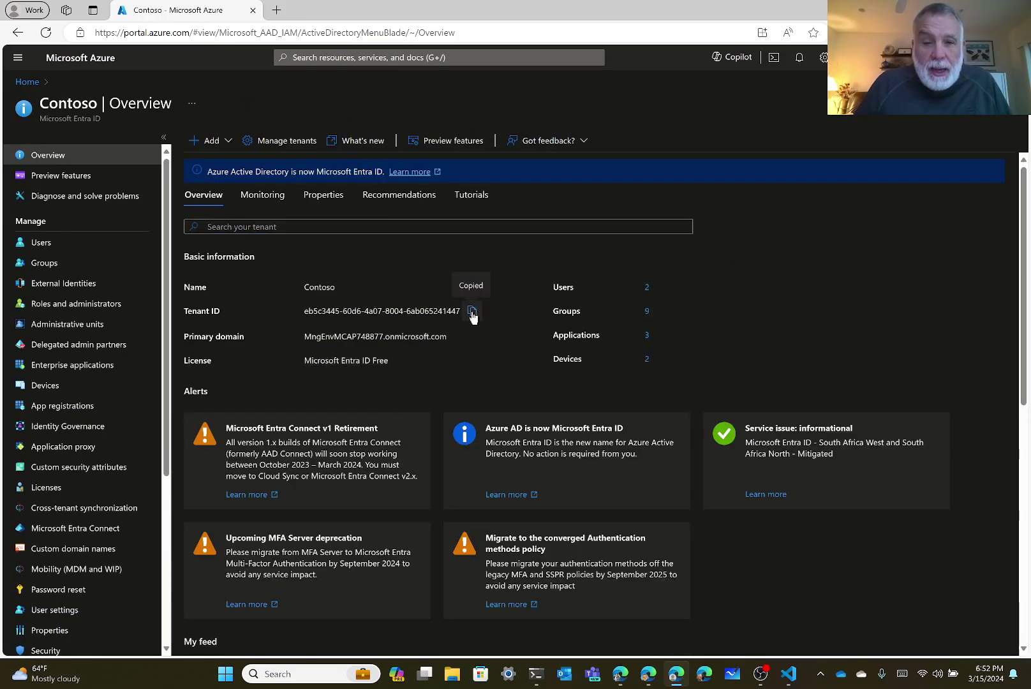
{"action": "left_click", "coordinate": [789, 674]}
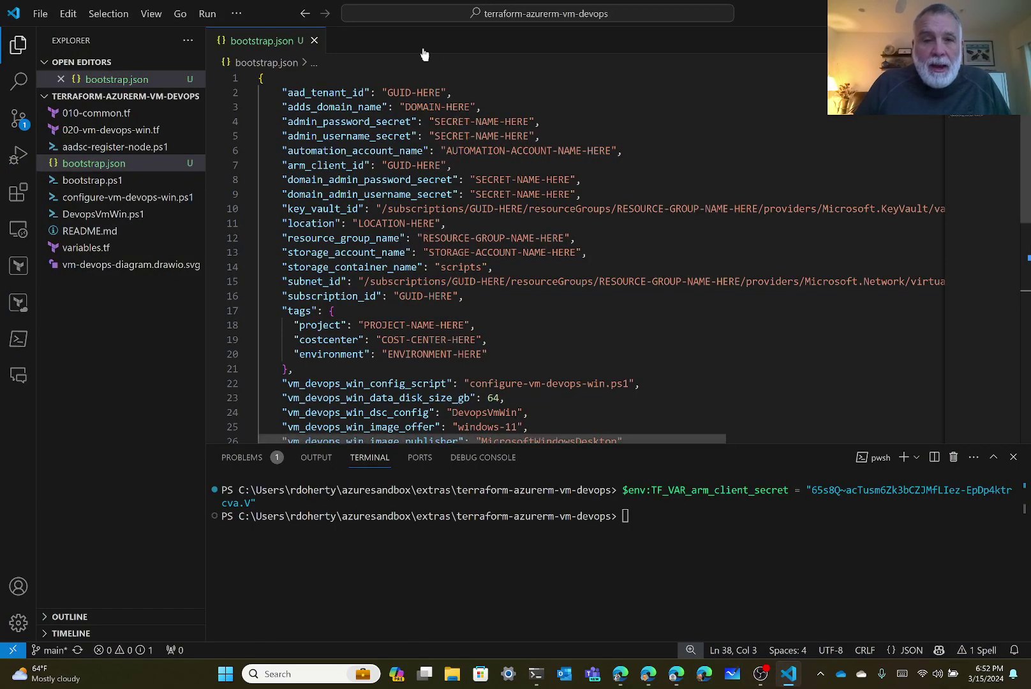
Paste the copied tenant ID over the GUID-HERE placeholder of aad_tenant_id on line 2.
{"action": "left_click", "coordinate": [388, 93]}
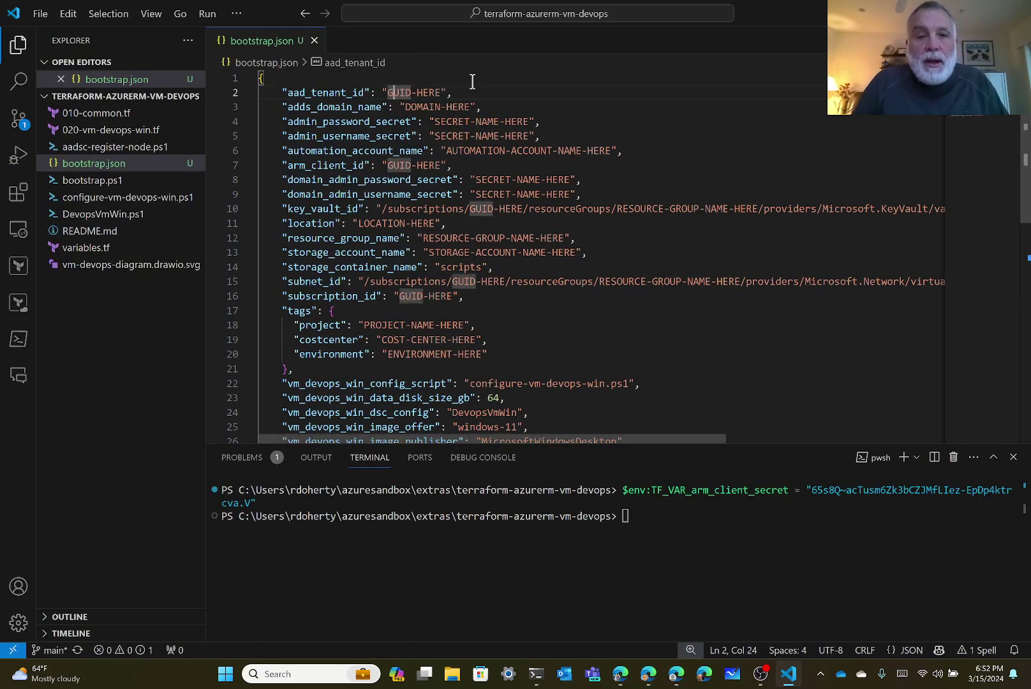
{"action": "key", "text": "shift+Right"}
{"action": "key", "text": "shift+Right"}
{"action": "key", "text": "shift+Right"}
{"action": "key", "text": "shift+Right"}
{"action": "key", "text": "shift+Right"}
{"action": "key", "text": "shift+Right"}
{"action": "key", "text": "shift+Right"}
{"action": "key", "text": "shift+Right"}
{"action": "key", "text": "shift+Right"}
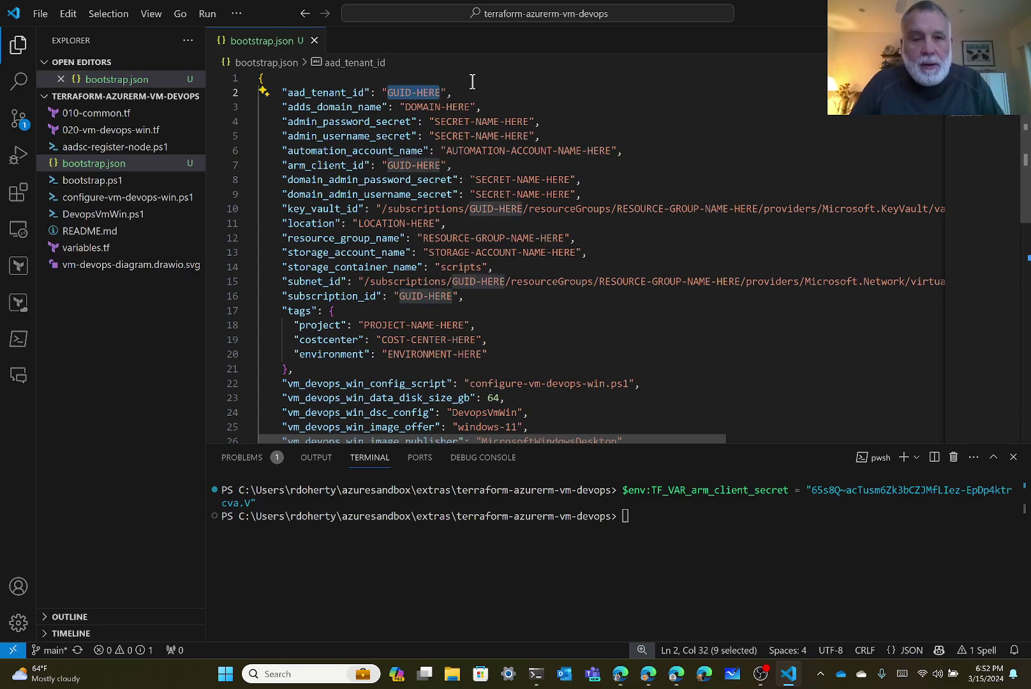
{"action": "key", "text": "ctrl+v"}
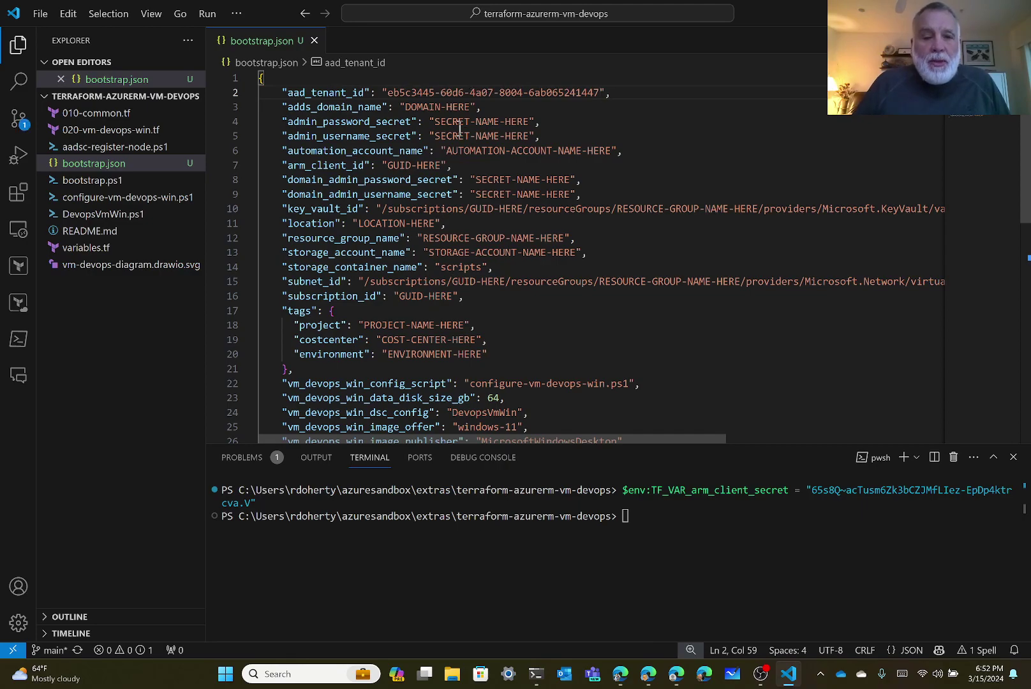
{"action": "scroll", "coordinate": [460, 127], "scroll_direction": "down", "scroll_amount": 2}
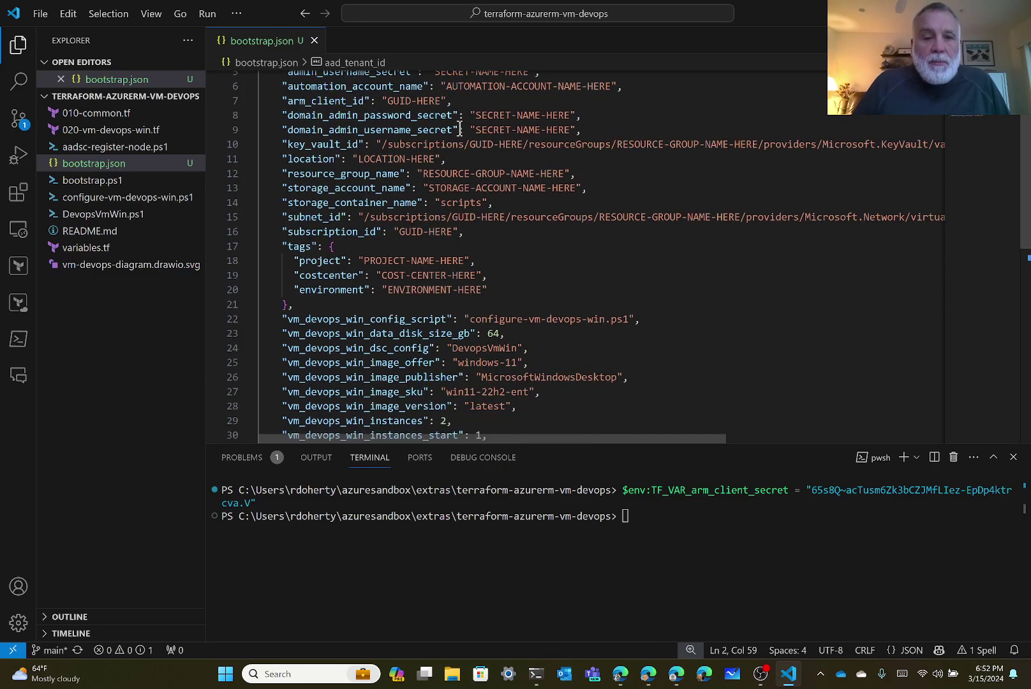
{"action": "left_click", "coordinate": [322, 231]}
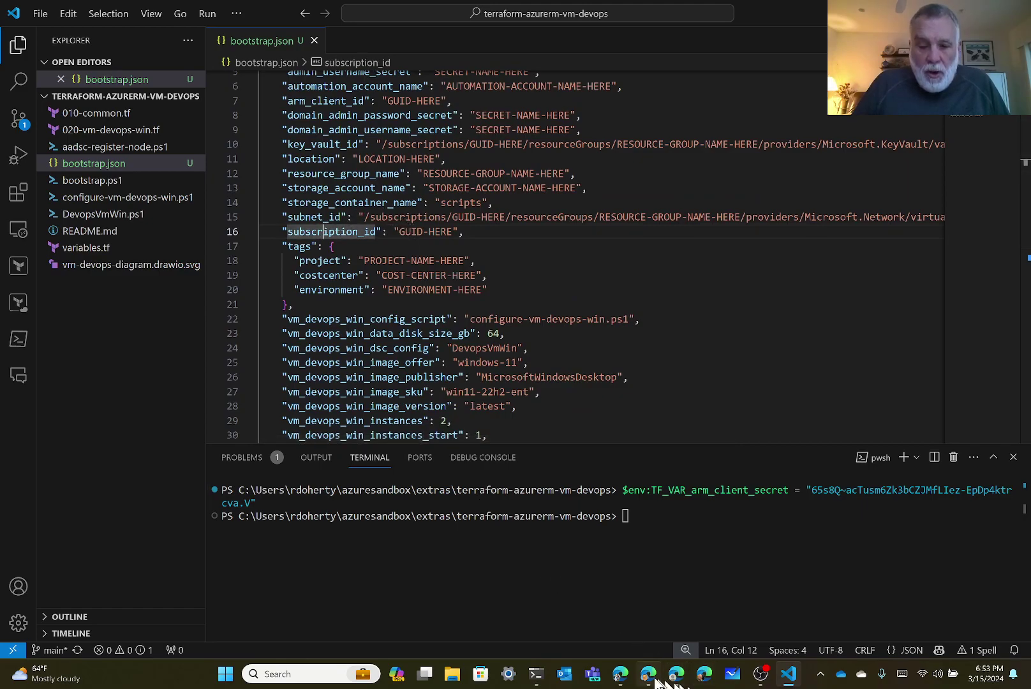
Find Subscriptions via the 'subsc' portal search, open the subscription, and copy its Subscription ID.
{"action": "left_click", "coordinate": [676, 674]}
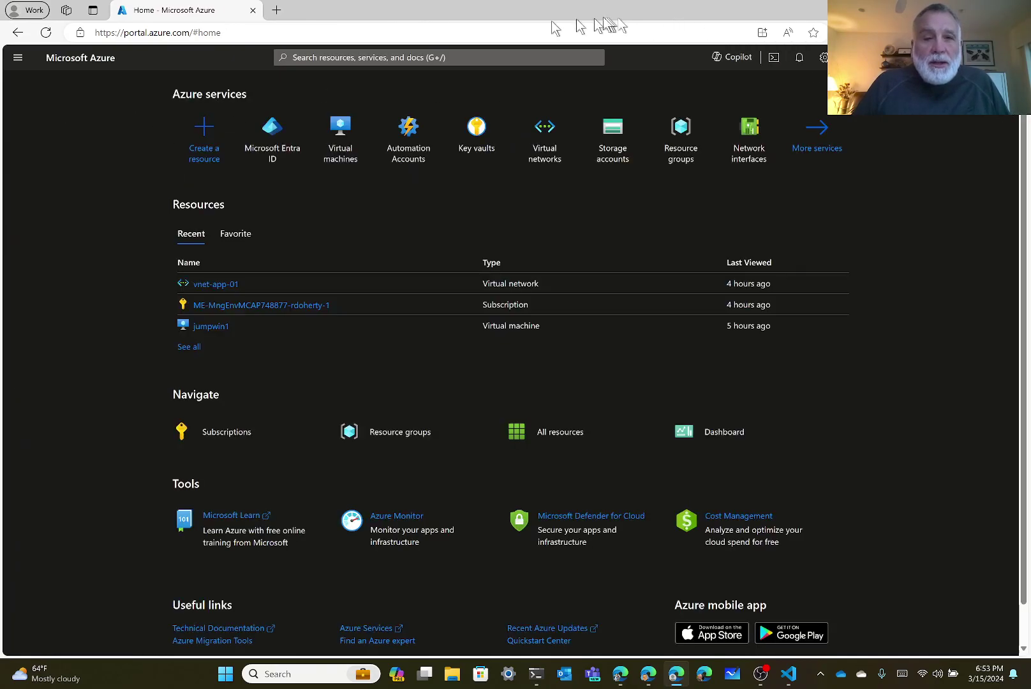
{"action": "left_click", "coordinate": [427, 57]}
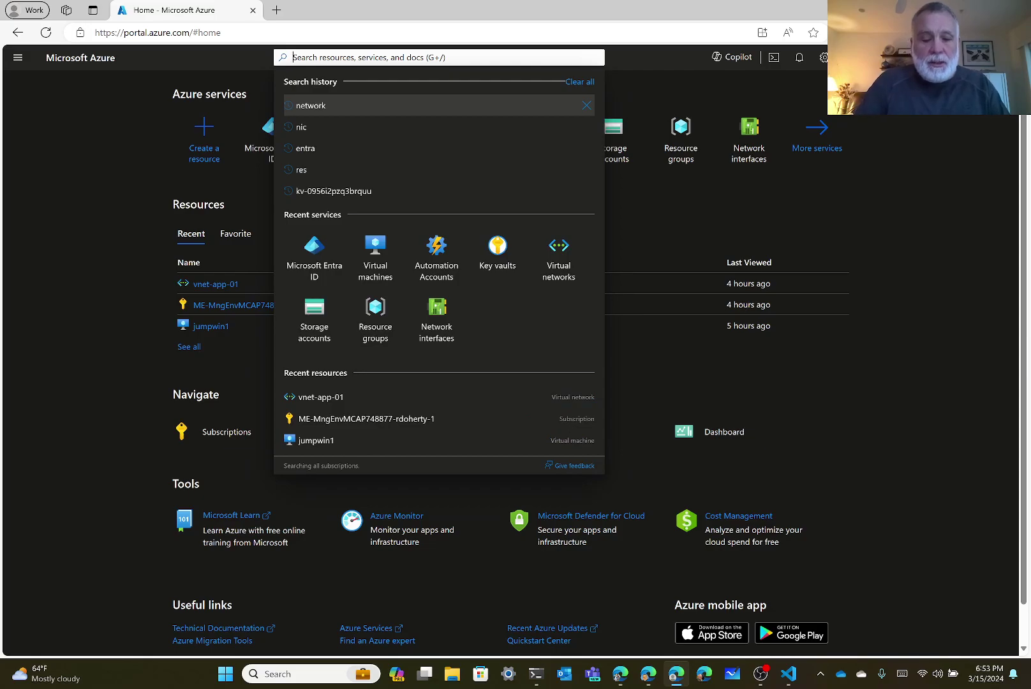
{"action": "type", "text": "subsc"}
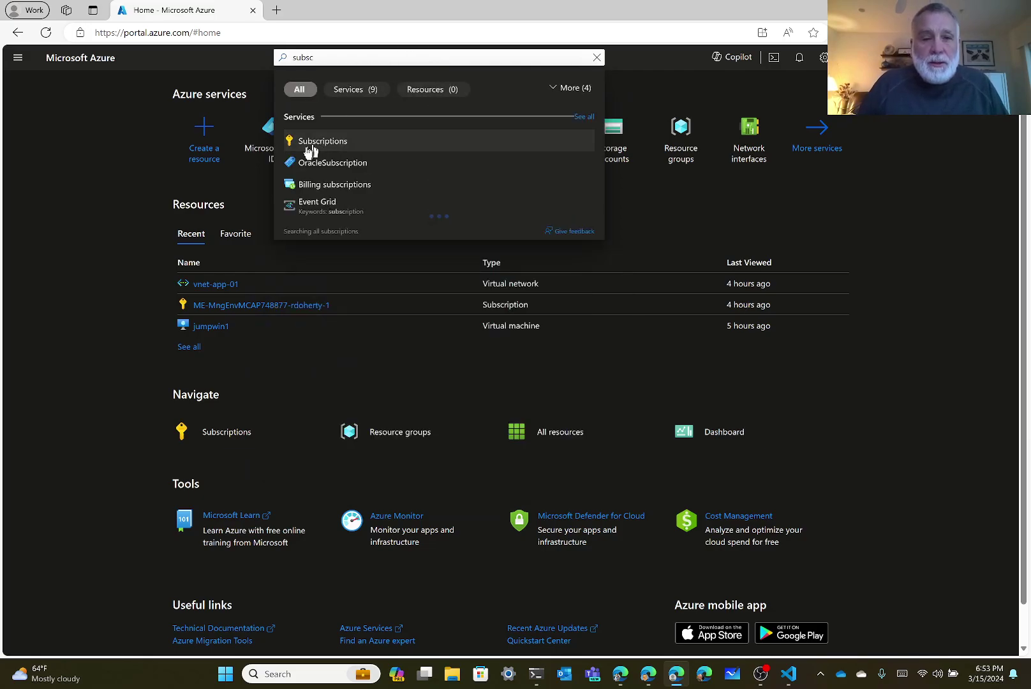
{"action": "left_click", "coordinate": [313, 143]}
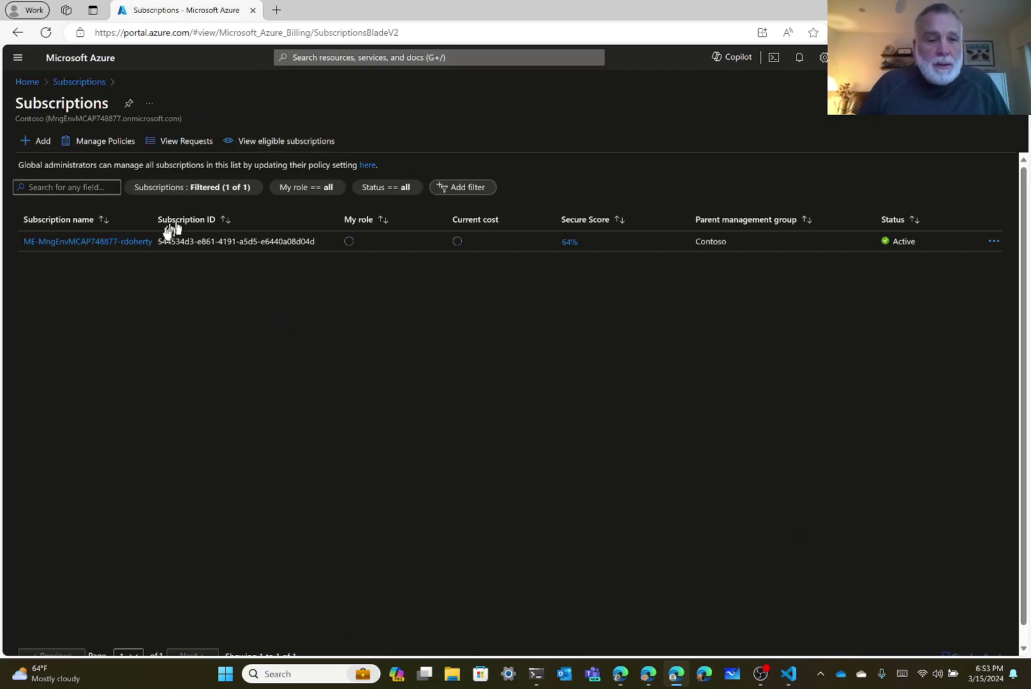
{"action": "left_click", "coordinate": [111, 243]}
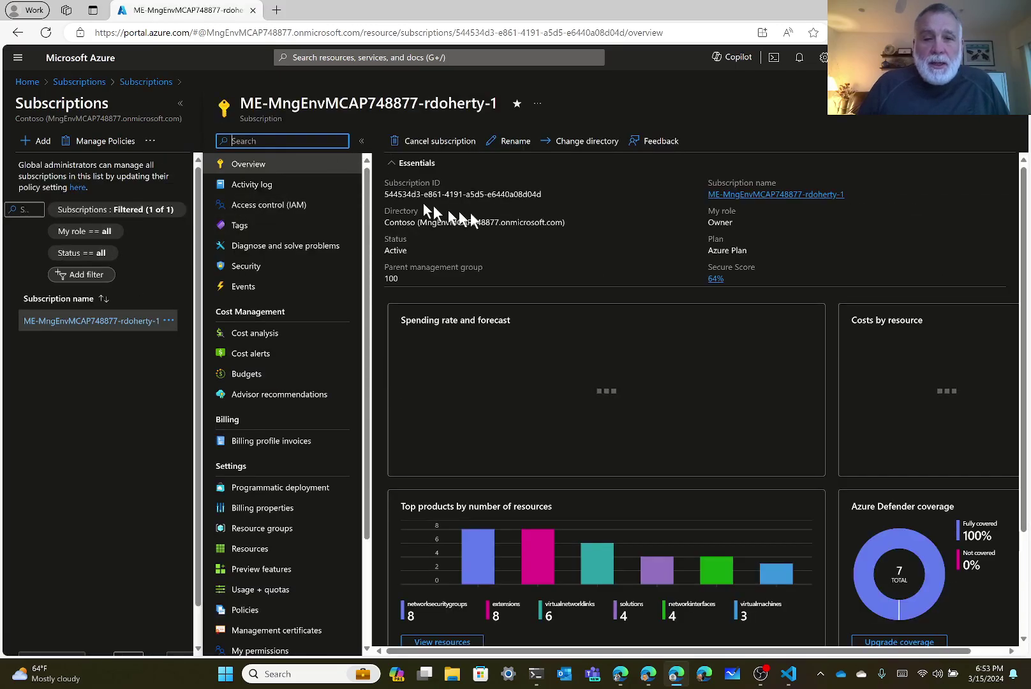
{"action": "left_click", "coordinate": [550, 195]}
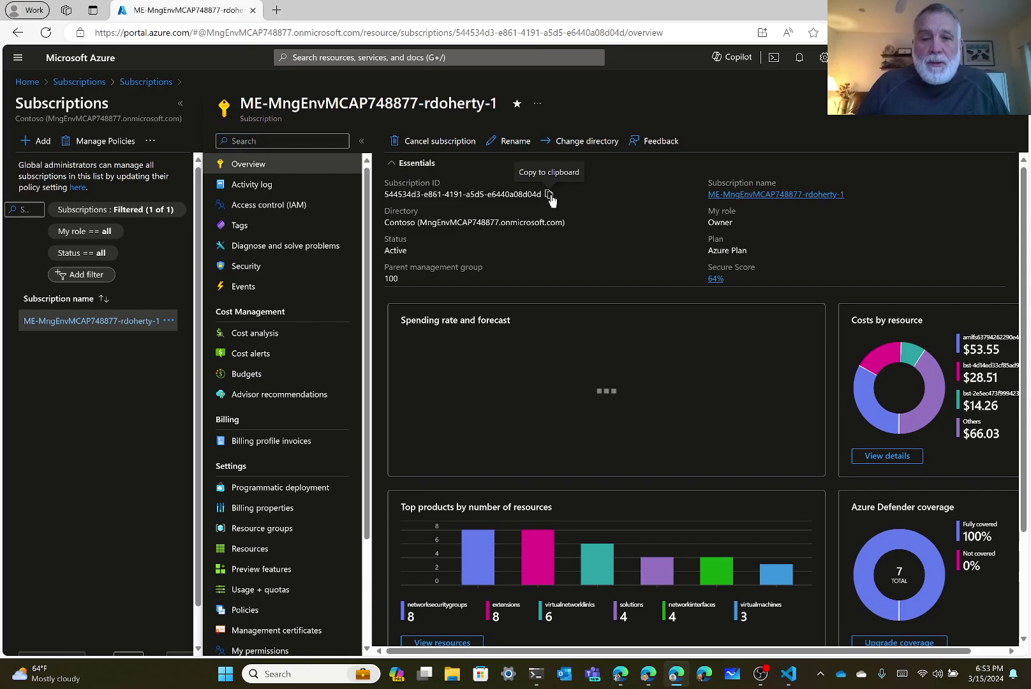
{"action": "left_click", "coordinate": [549, 194]}
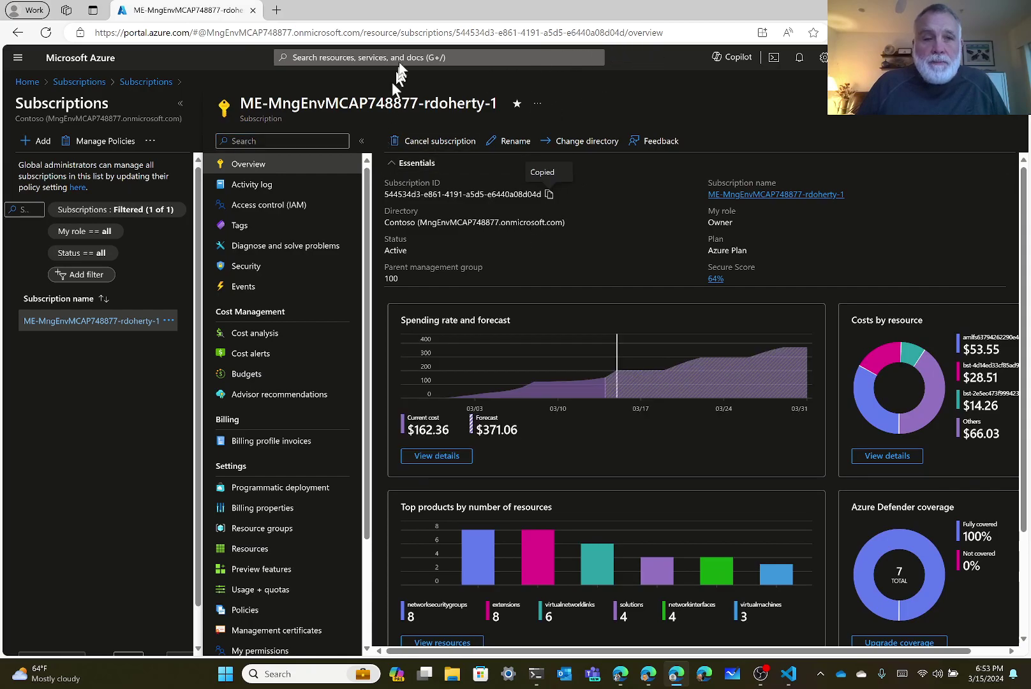
{"action": "key", "text": "alt+Tab"}
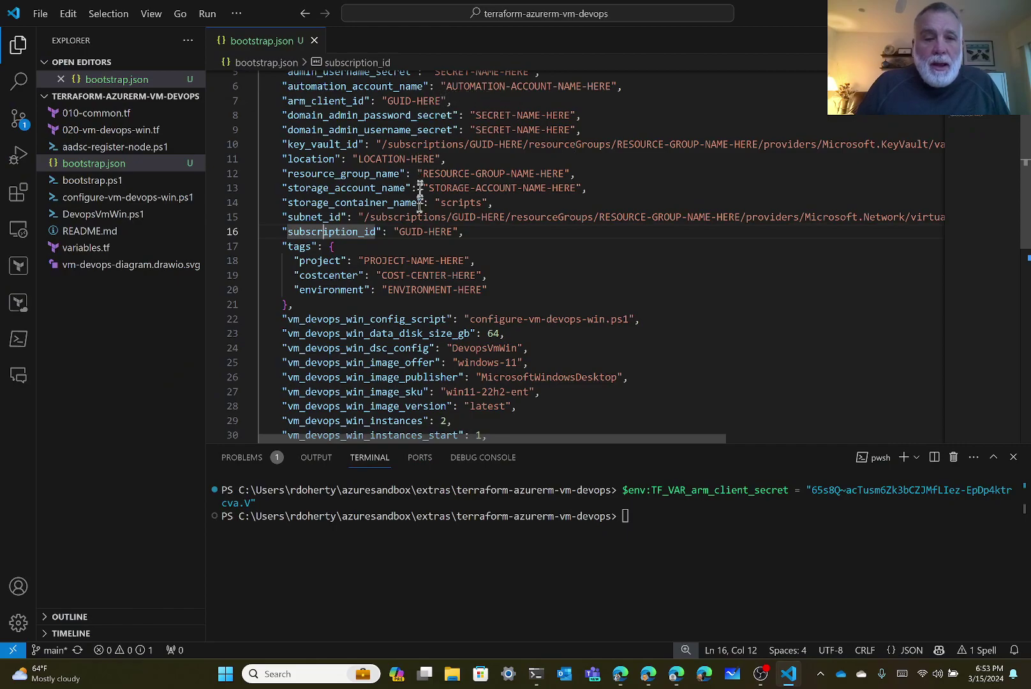
Paste the subscription ID over the GUID-HERE placeholder of subscription_id on line 16.
{"action": "left_click", "coordinate": [401, 232]}
{"action": "key", "text": "shift+Right"}
{"action": "key", "text": "shift+Right"}
{"action": "key", "text": "shift+Right"}
{"action": "key", "text": "shift+Right"}
{"action": "key", "text": "shift+Right"}
{"action": "key", "text": "shift+Right"}
{"action": "key", "text": "shift+Right"}
{"action": "key", "text": "shift+Right"}
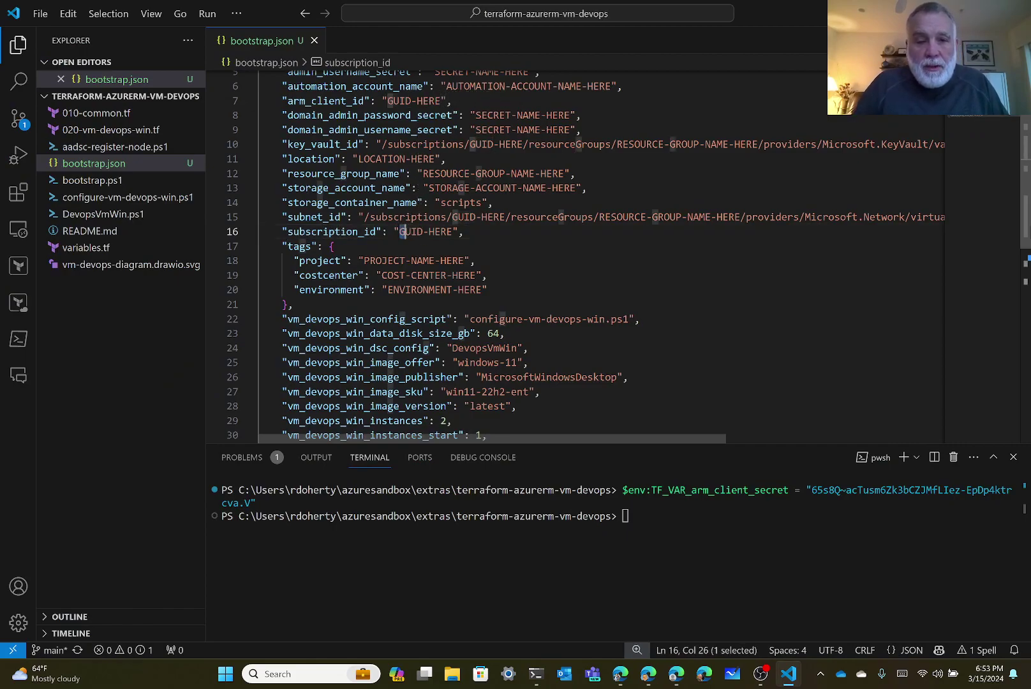
{"action": "key", "text": "shift+Right"}
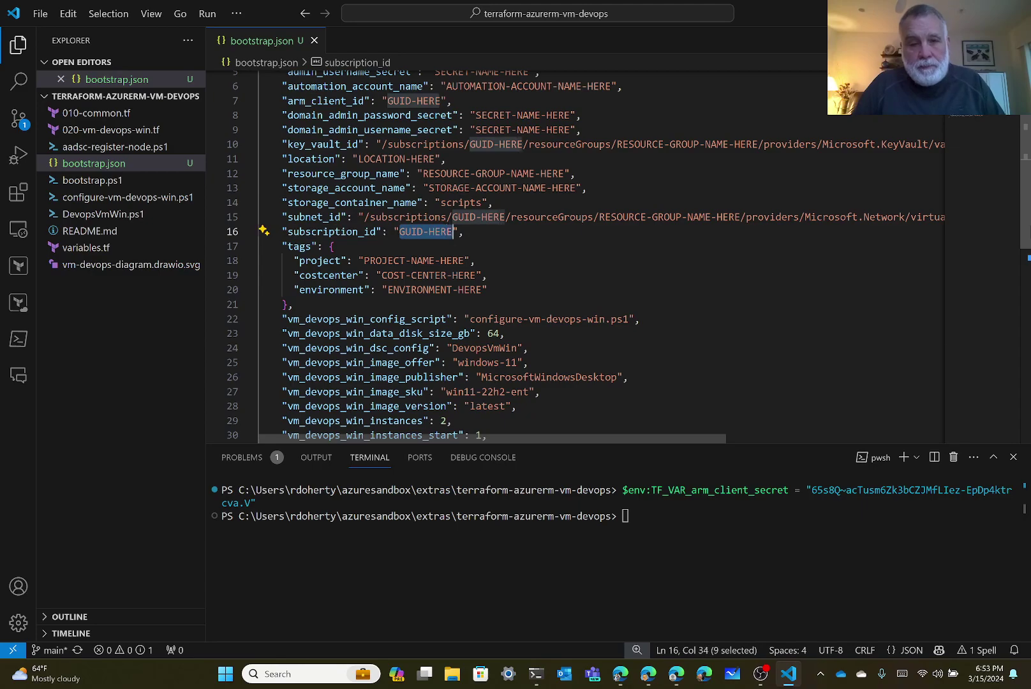
{"action": "key", "text": "ctrl+v"}
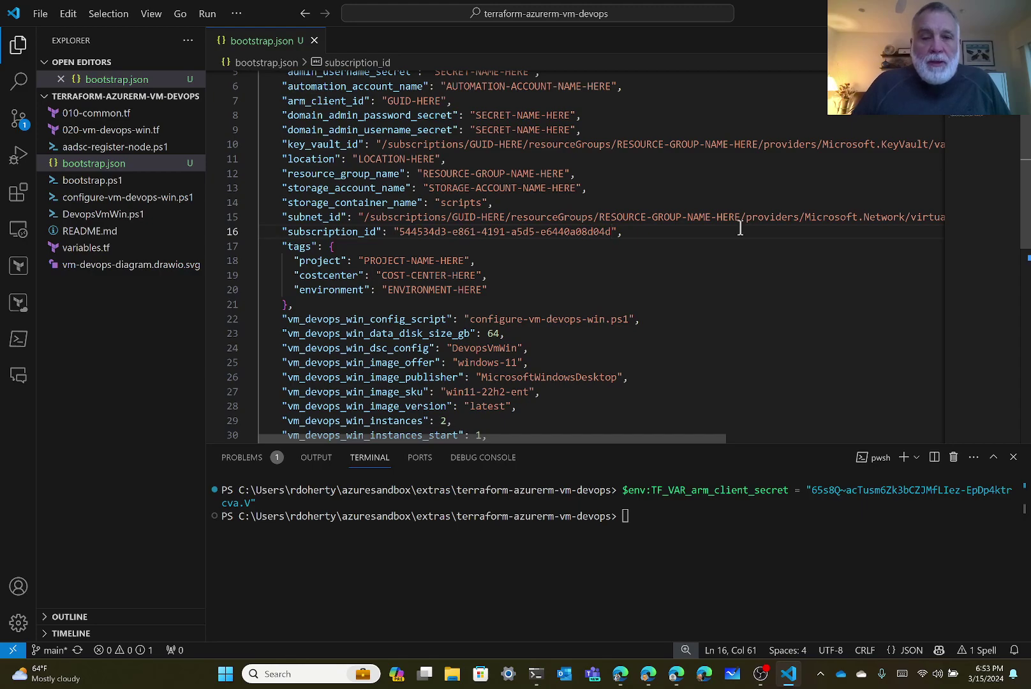
Paste the subscription ID over the GUID-HERE placeholders in the key_vault_id and subnet_id paths.
{"action": "scroll", "coordinate": [741, 229], "scroll_direction": "up", "scroll_amount": 1}
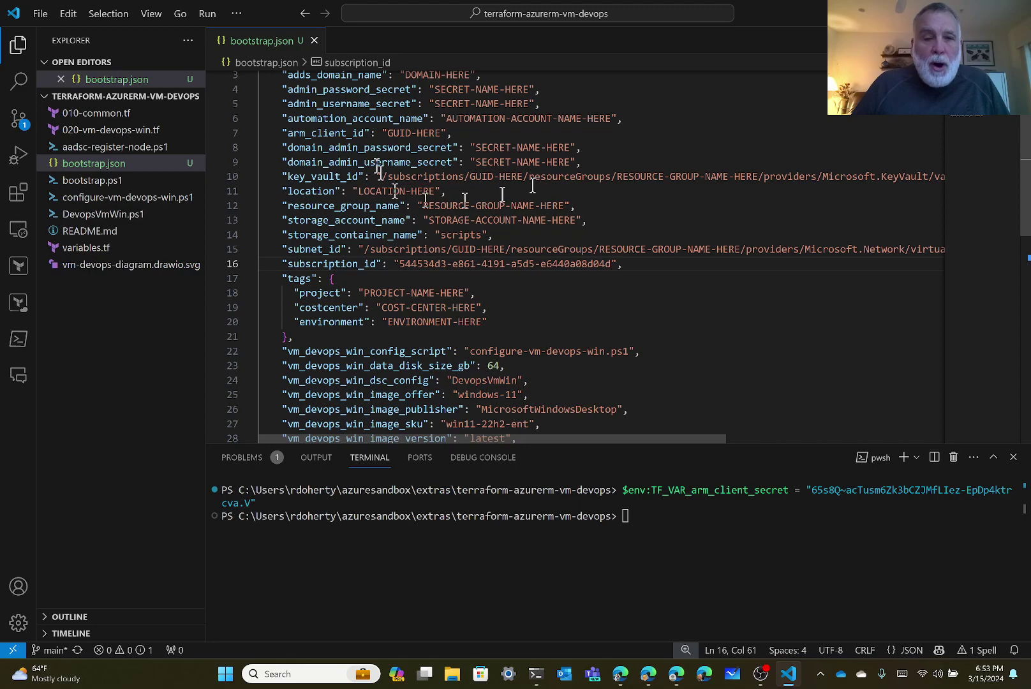
{"action": "scroll", "coordinate": [336, 193], "scroll_direction": "up", "scroll_amount": 1}
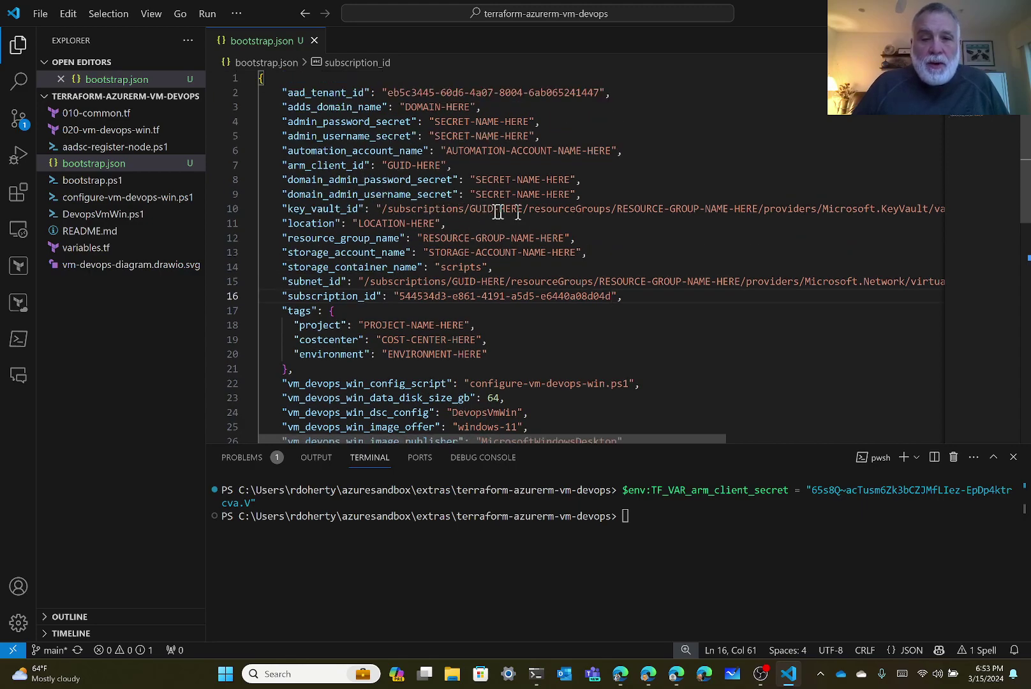
{"action": "left_click", "coordinate": [476, 209]}
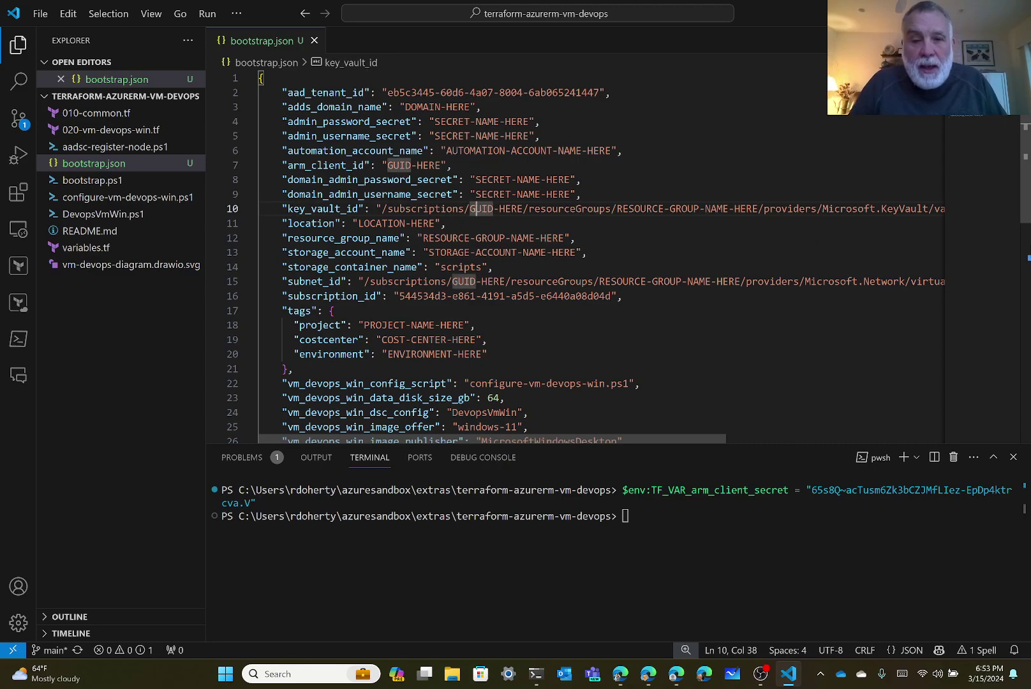
{"action": "left_click_drag", "start_coordinate": [471, 209], "coordinate": [523, 209]}
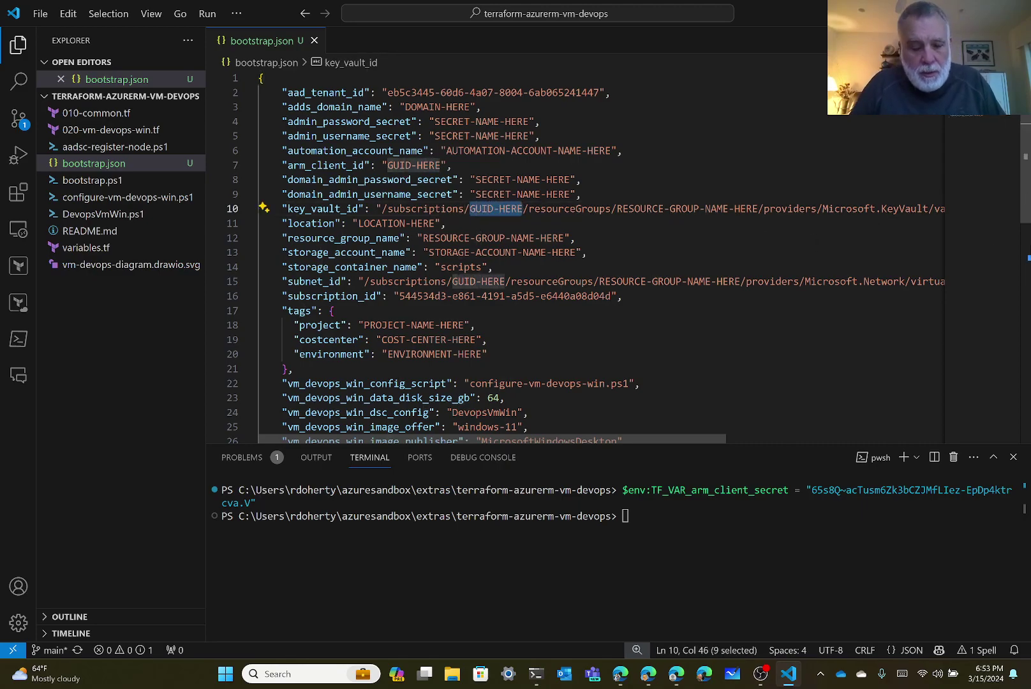
{"action": "type", "text": "544534d3-e861-4191-a5d5-e6440a08d04d"}
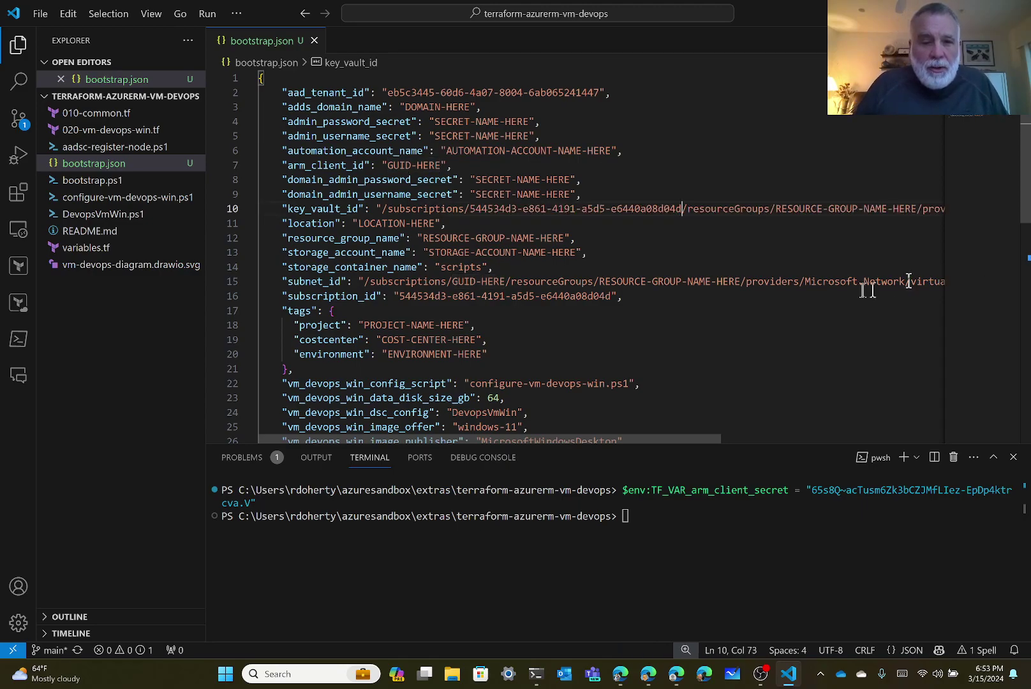
{"action": "left_click", "coordinate": [470, 282]}
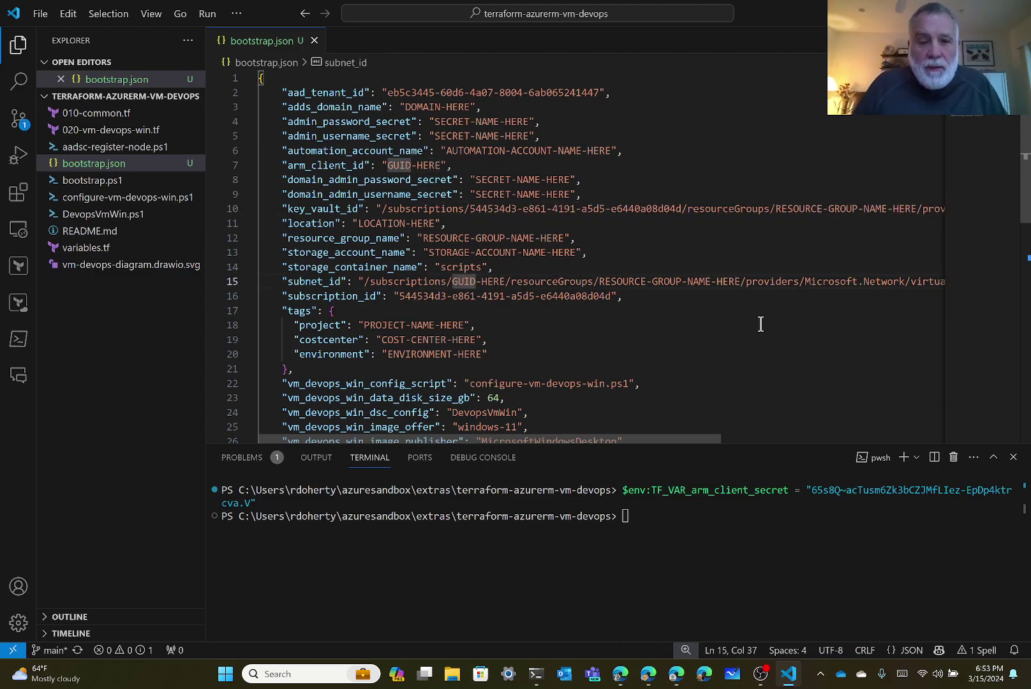
{"action": "key", "text": "shift+Right"}
{"action": "key", "text": "shift+Right"}
{"action": "key", "text": "shift+Right"}
{"action": "key", "text": "shift+Right"}
{"action": "key", "text": "shift+Right"}
{"action": "key", "text": "shift+Right"}
{"action": "key", "text": "shift+Right"}
{"action": "key", "text": "shift+Right"}
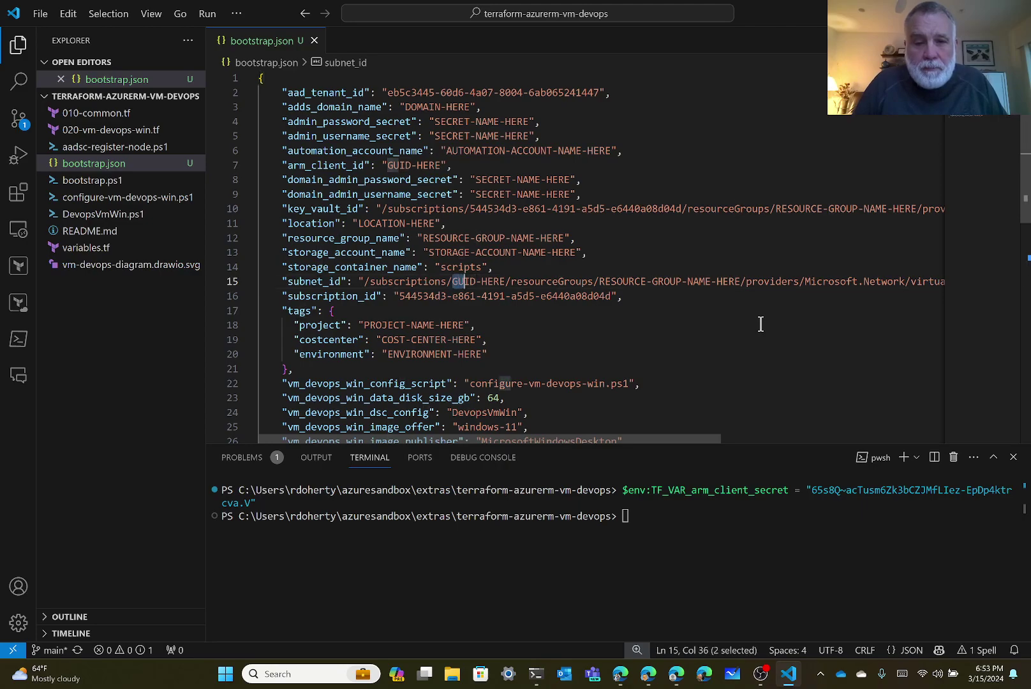
{"action": "key", "text": "shift+Right"}
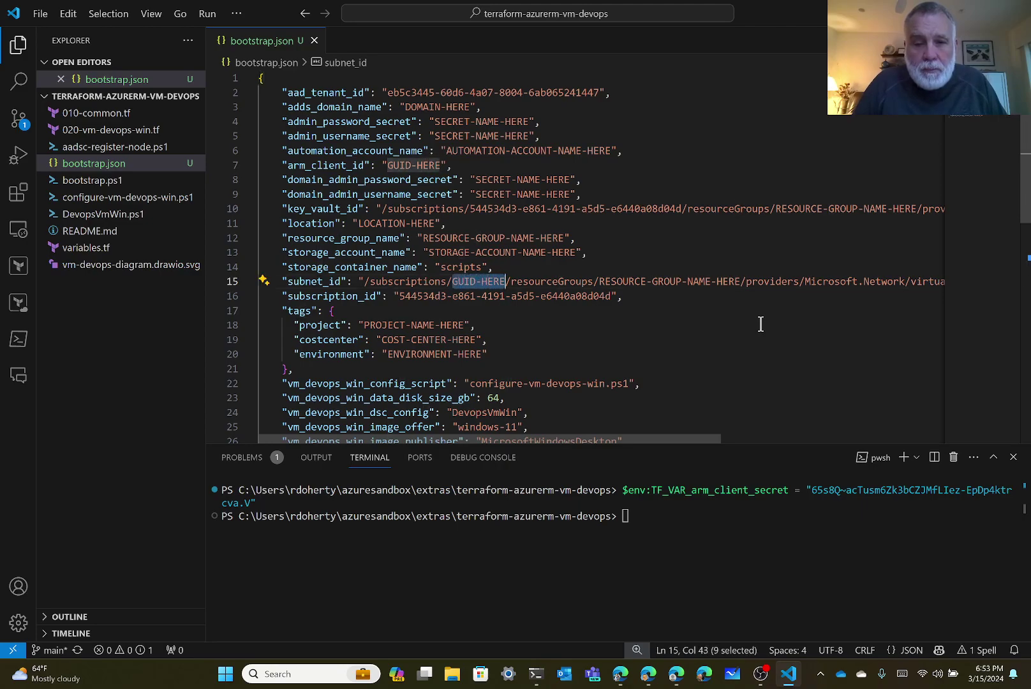
{"action": "type", "text": "544534d3-e861-4191-a5d5-e6440a08d04d"}
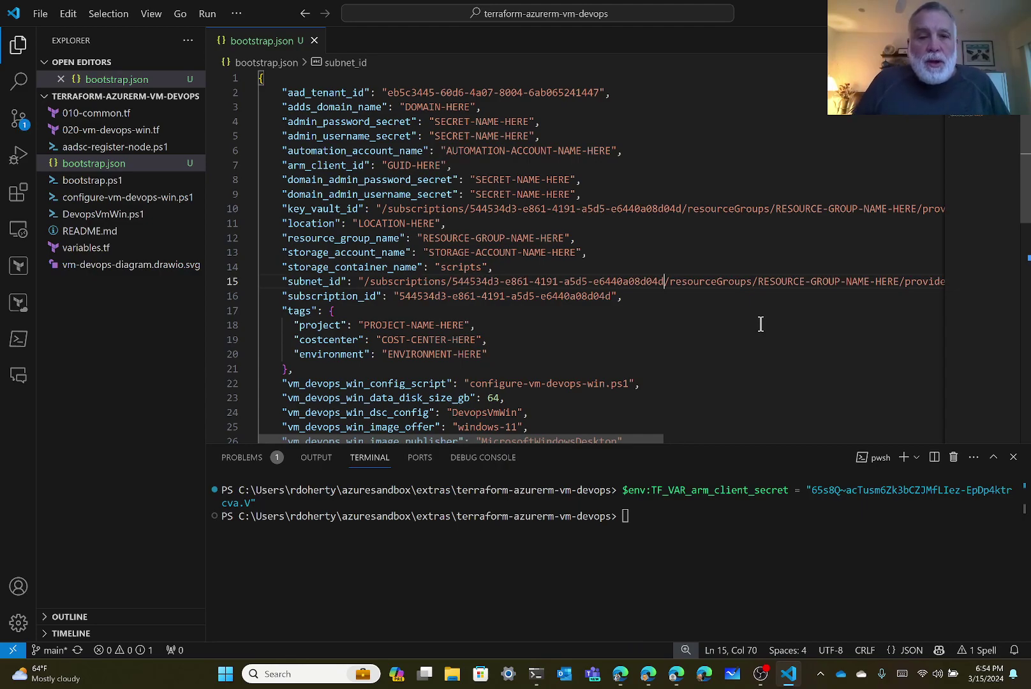
Replace the DOMAIN-HERE placeholder of adds_domain_name with mysandbox.local.
{"action": "left_click", "coordinate": [424, 108]}
{"action": "key", "text": "Left"}
{"action": "key", "text": "Left"}
{"action": "key", "text": "Left"}
{"action": "key", "text": "shift+Right"}
{"action": "key", "text": "shift+Right"}
{"action": "key", "text": "shift+Right"}
{"action": "key", "text": "shift+Right"}
{"action": "key", "text": "shift+Right"}
{"action": "key", "text": "shift+Right"}
{"action": "key", "text": "shift+Right"}
{"action": "key", "text": "shift+Right"}
{"action": "key", "text": "shift+Right"}
{"action": "key", "text": "shift+Right"}
{"action": "key", "text": "shift+Right"}
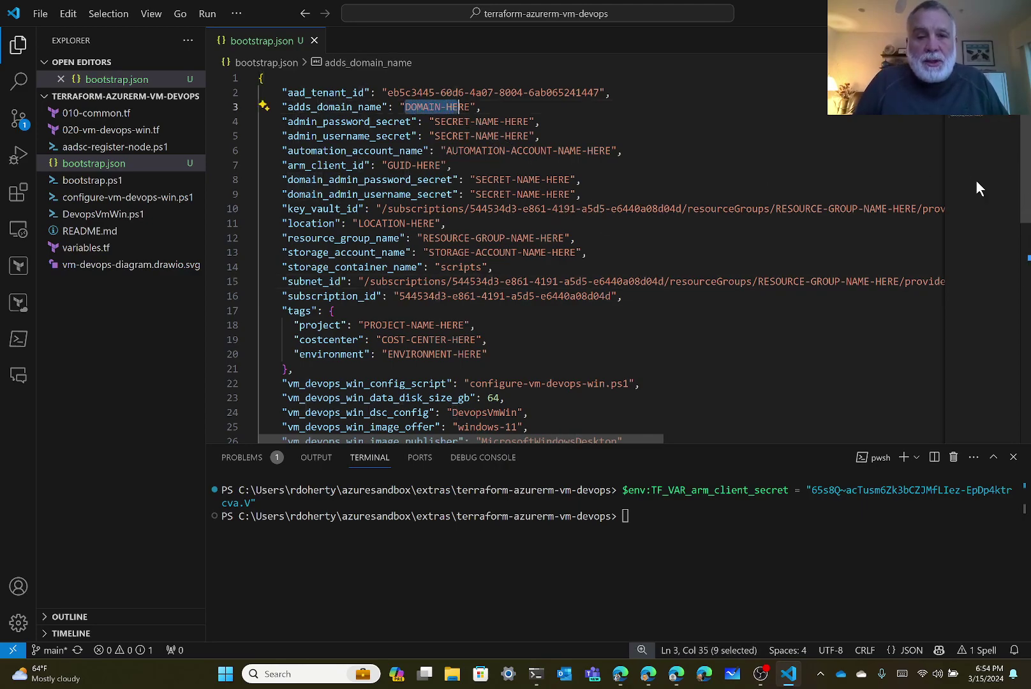
{"action": "type", "text": "my"}
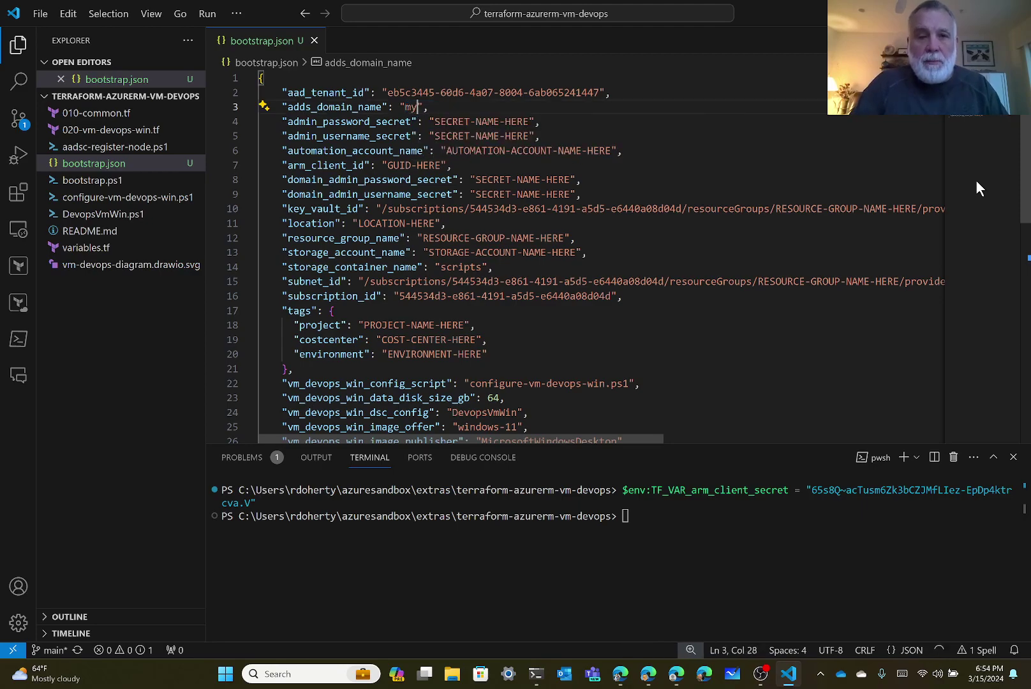
{"action": "type", "text": "sandbox.local"}
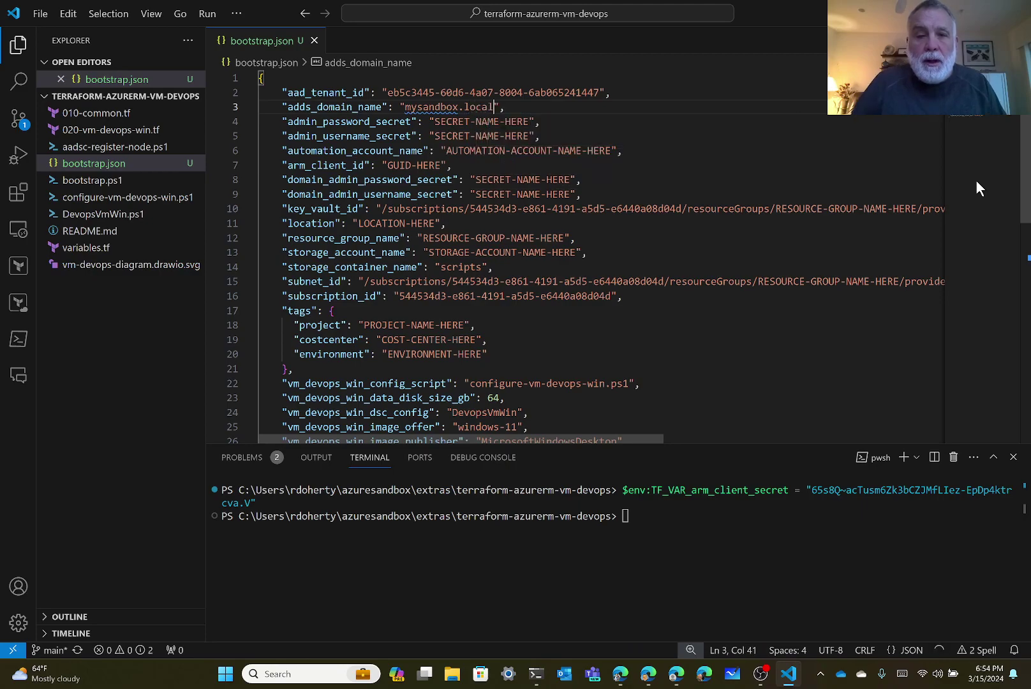
{"action": "left_click", "coordinate": [582, 180]}
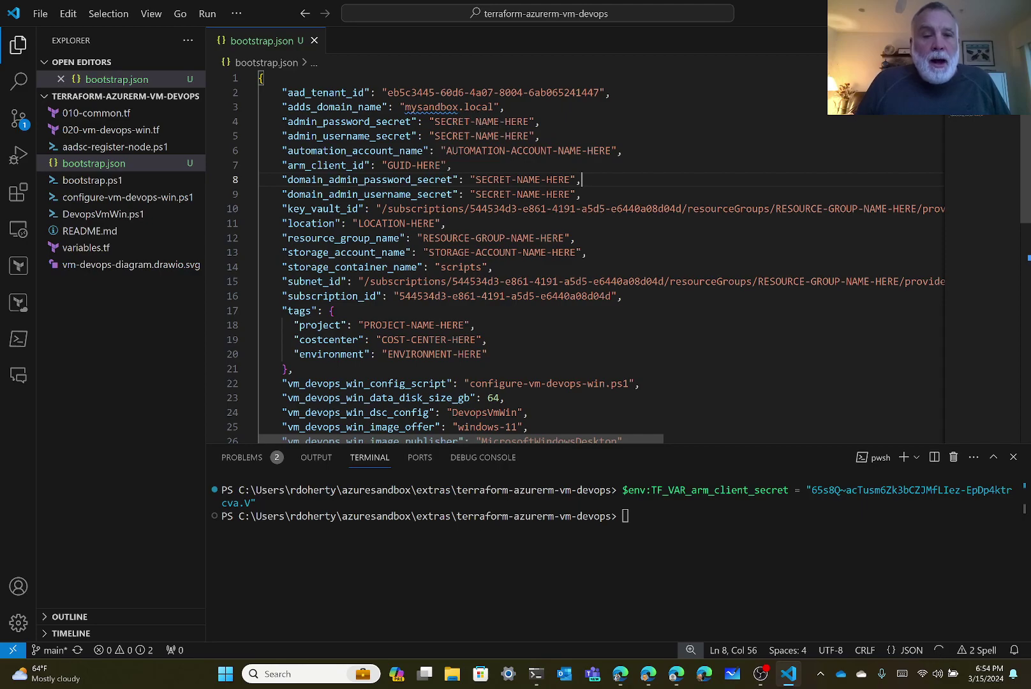
{"action": "double_click", "coordinate": [450, 121]}
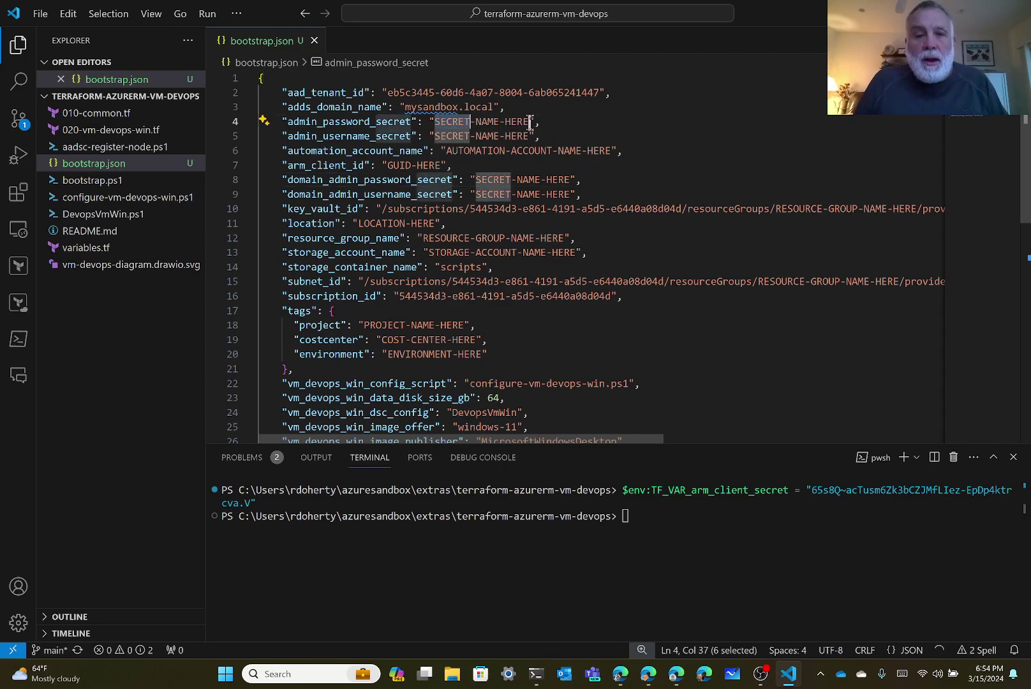
{"action": "left_click", "coordinate": [529, 122], "text": "shift"}
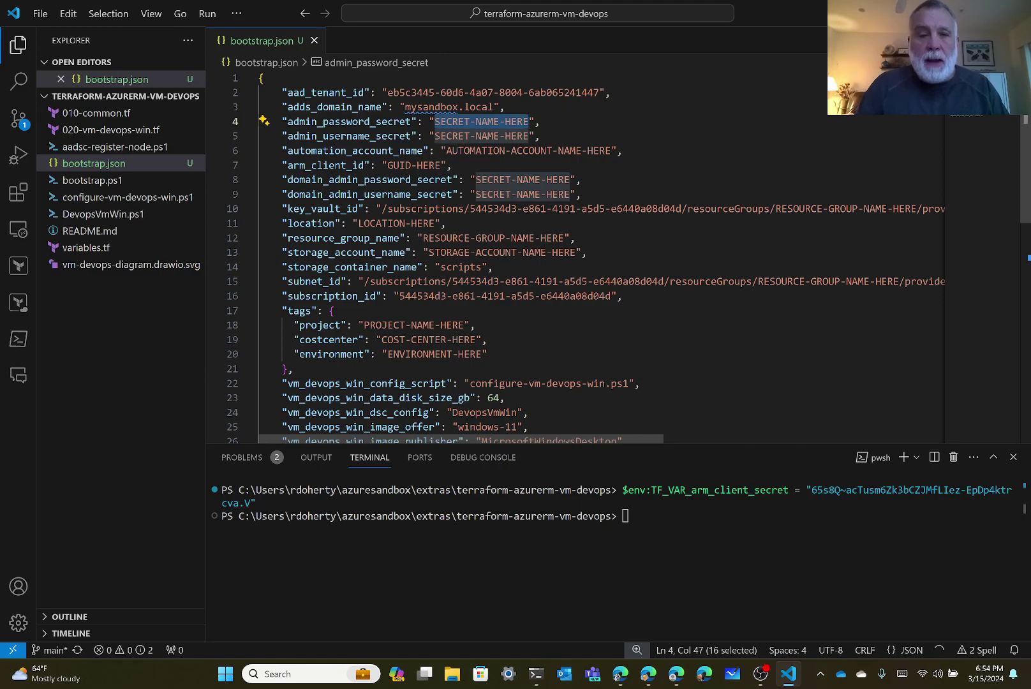
{"action": "type", "text": "adminpasword"}
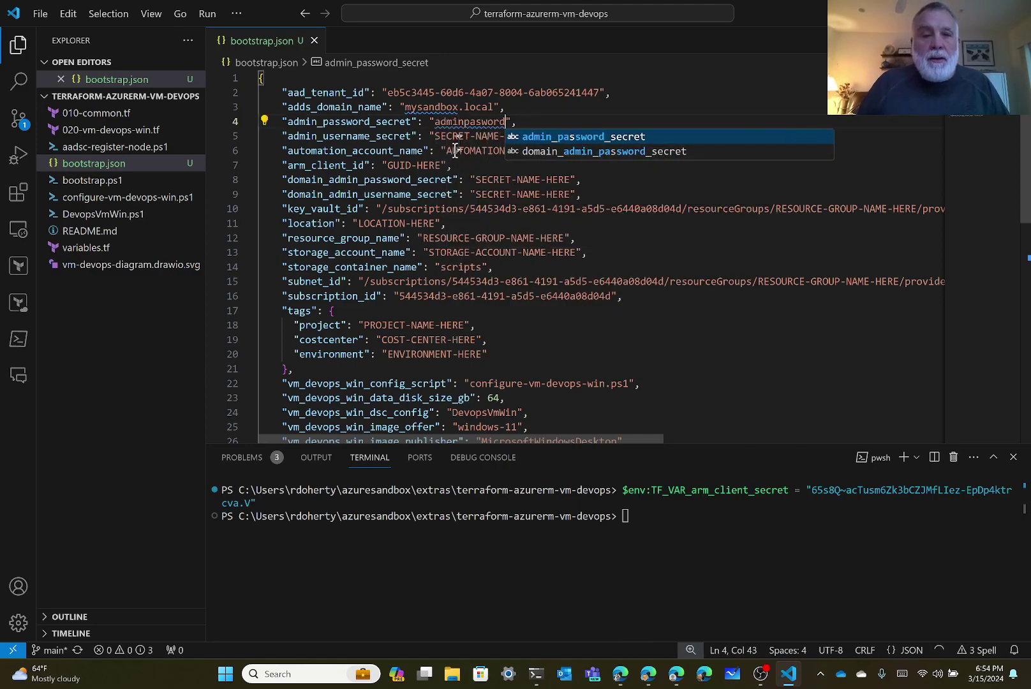
{"action": "double_click", "coordinate": [459, 136]}
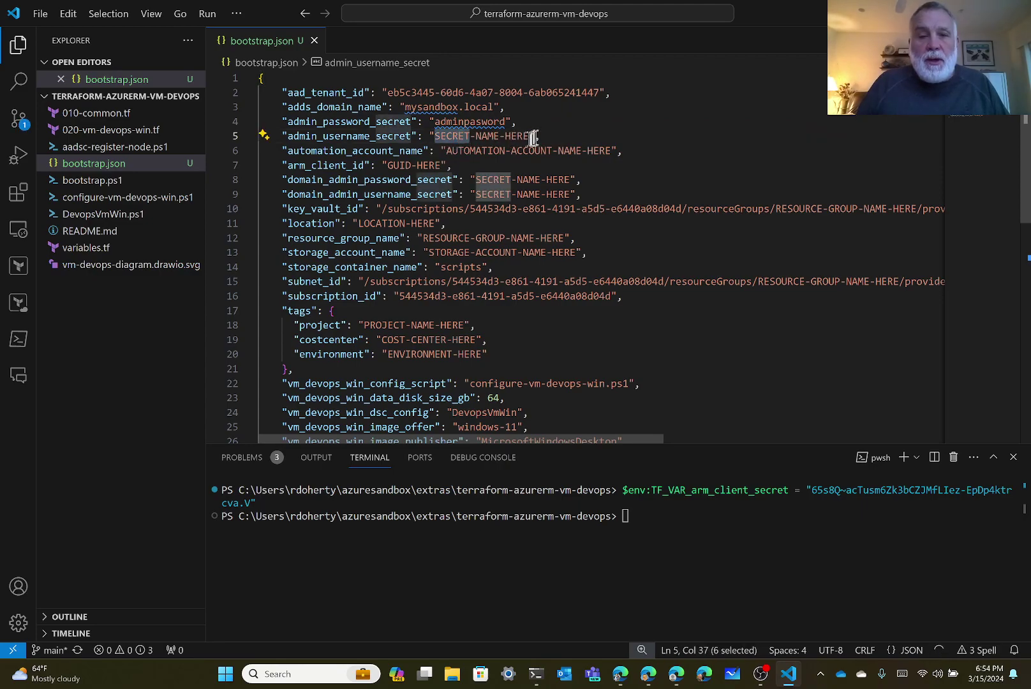
{"action": "left_click_drag", "start_coordinate": [470, 136], "coordinate": [536, 135]}
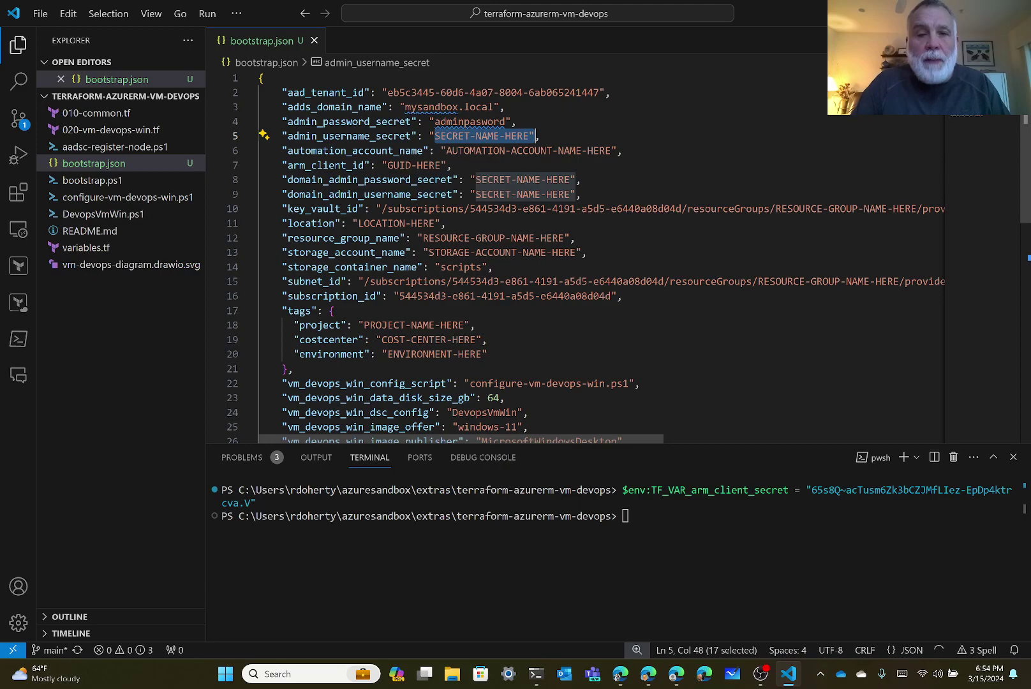
{"action": "type", "text": "adminuser\""}
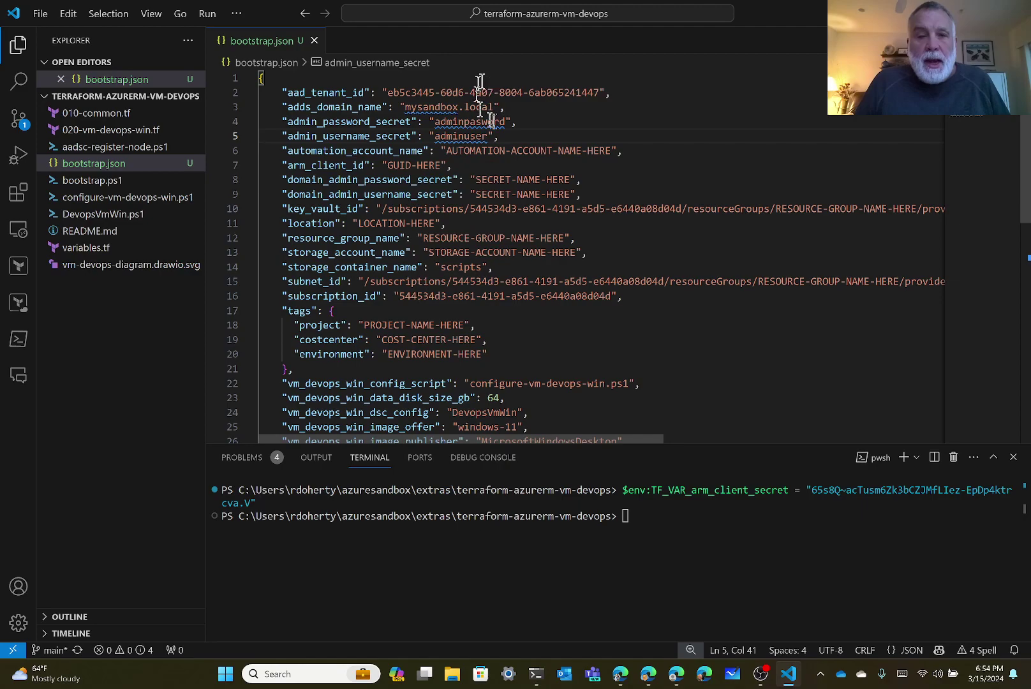
{"action": "left_click", "coordinate": [482, 121]}
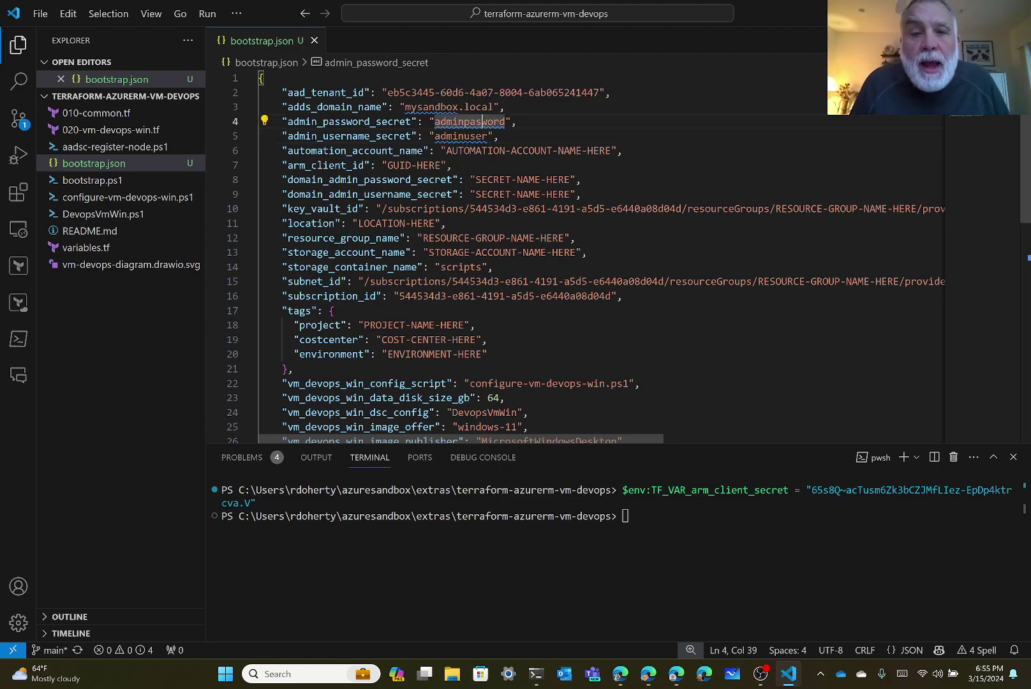
{"action": "type", "text": "s"}
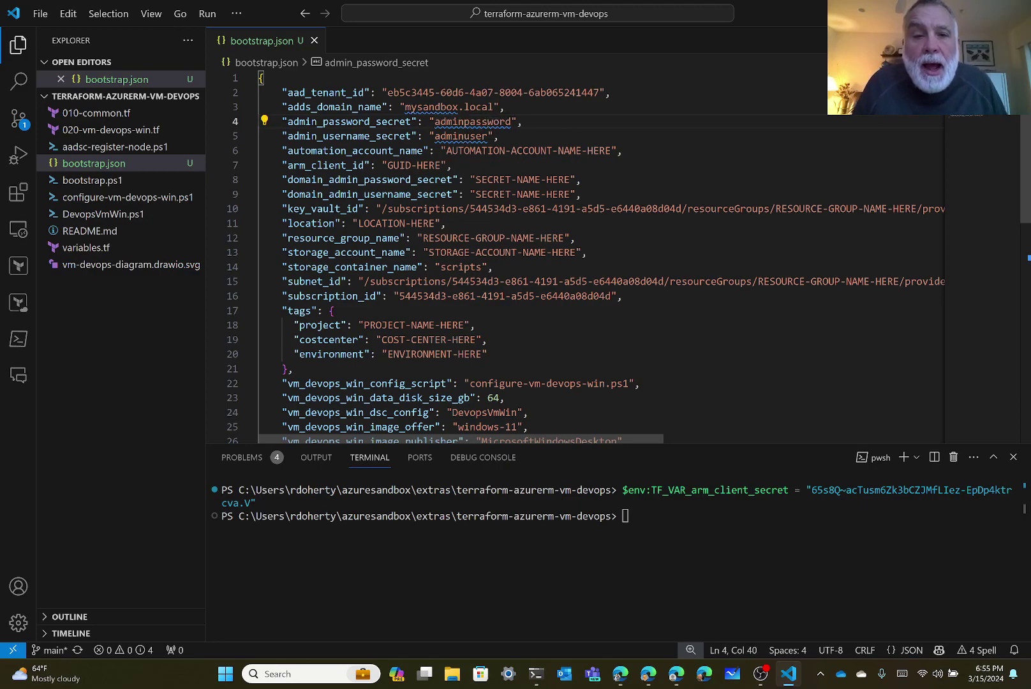
Copy adminpassword and paste it over SECRET-NAME-HERE for domain_admin_password_secret on line 8.
{"action": "double_click", "coordinate": [497, 121]}
{"action": "key", "text": "ctrl+c"}
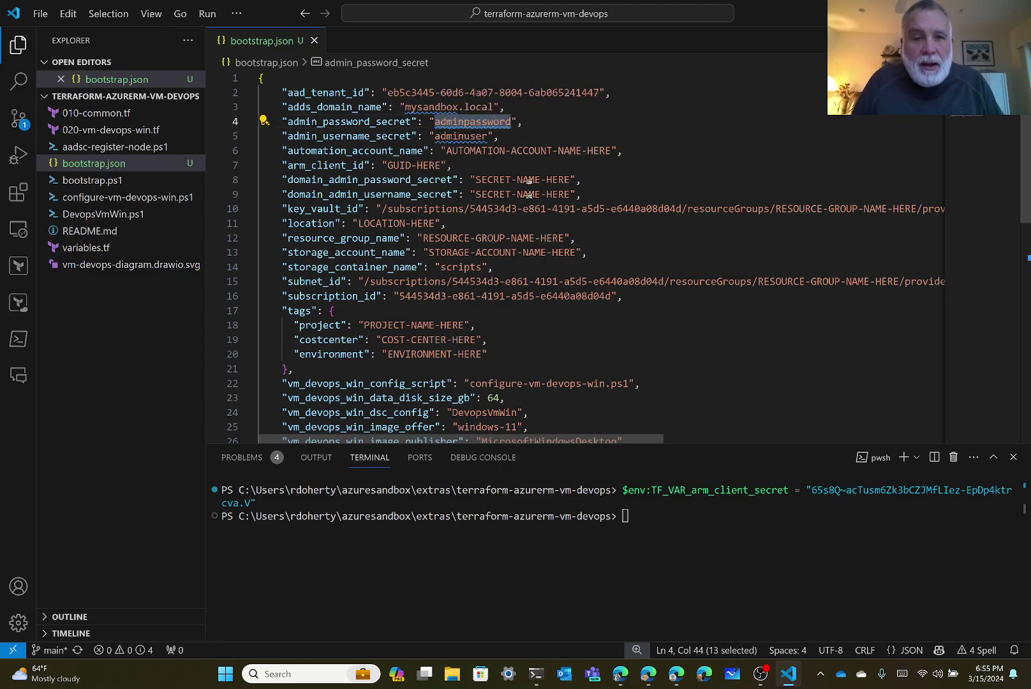
{"action": "double_click", "coordinate": [529, 179]}
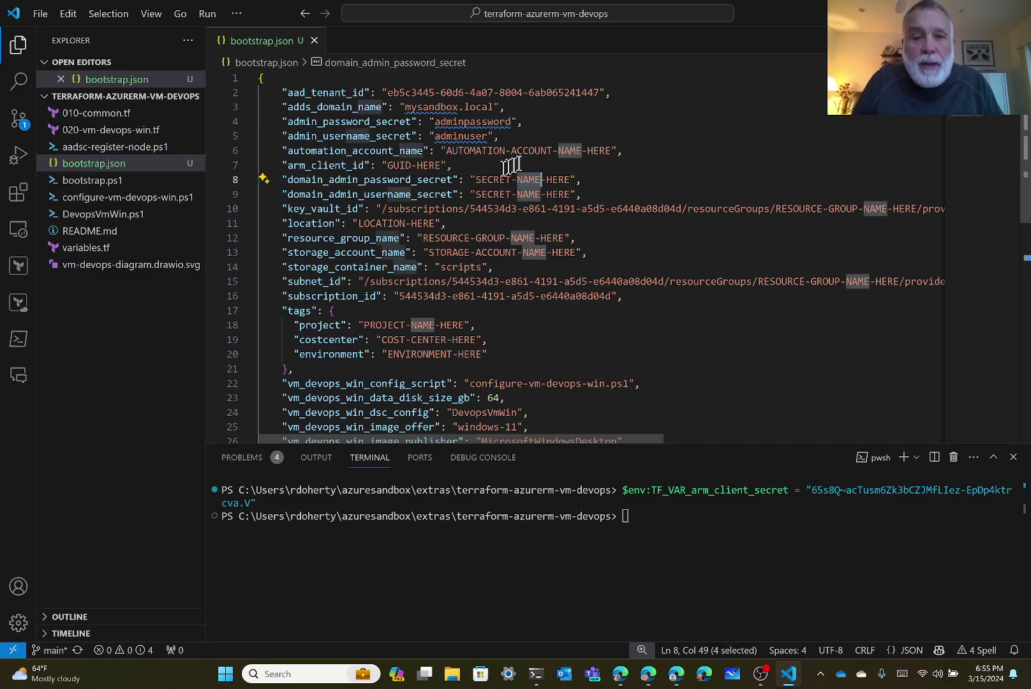
{"action": "left_click", "coordinate": [502, 180]}
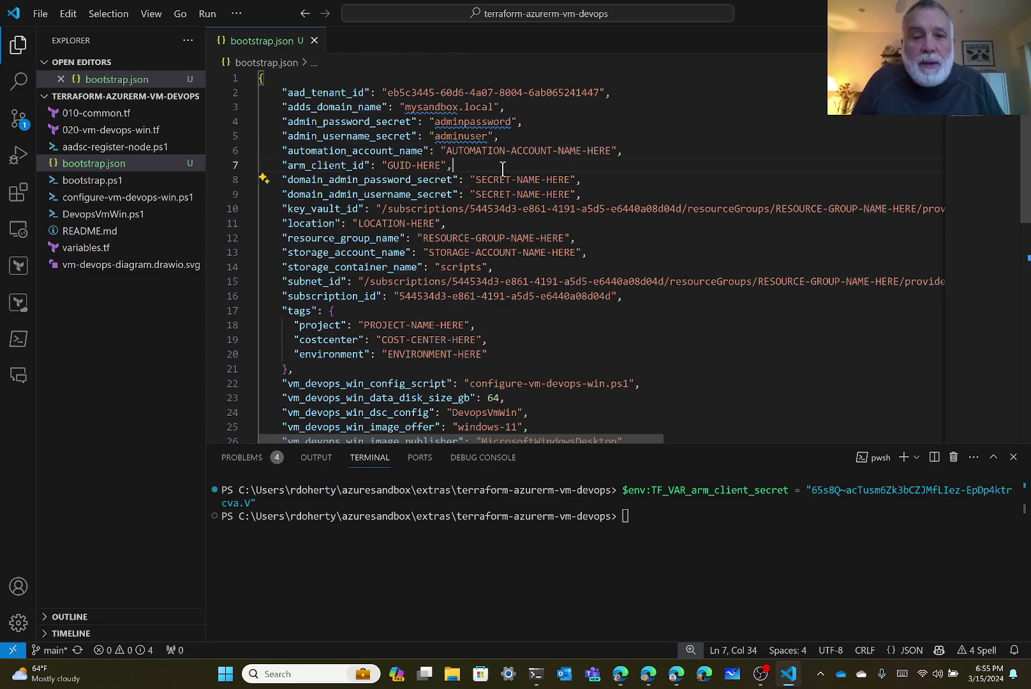
{"action": "left_click", "coordinate": [570, 180], "text": "shift"}
{"action": "left_click", "coordinate": [486, 180]}
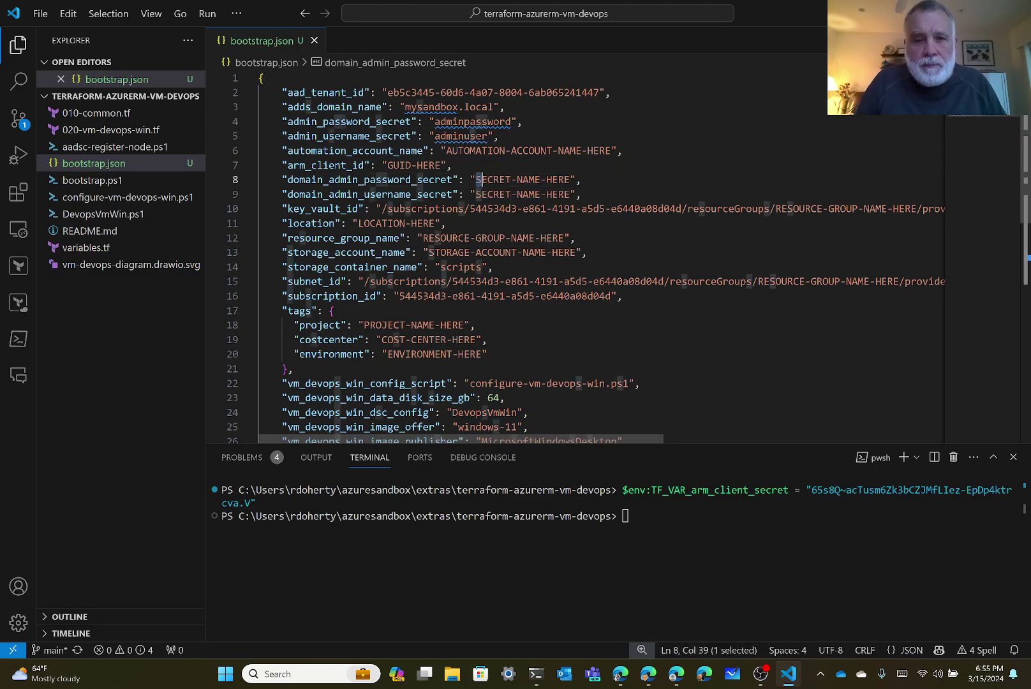
{"action": "left_click_drag", "start_coordinate": [476, 180], "coordinate": [571, 180]}
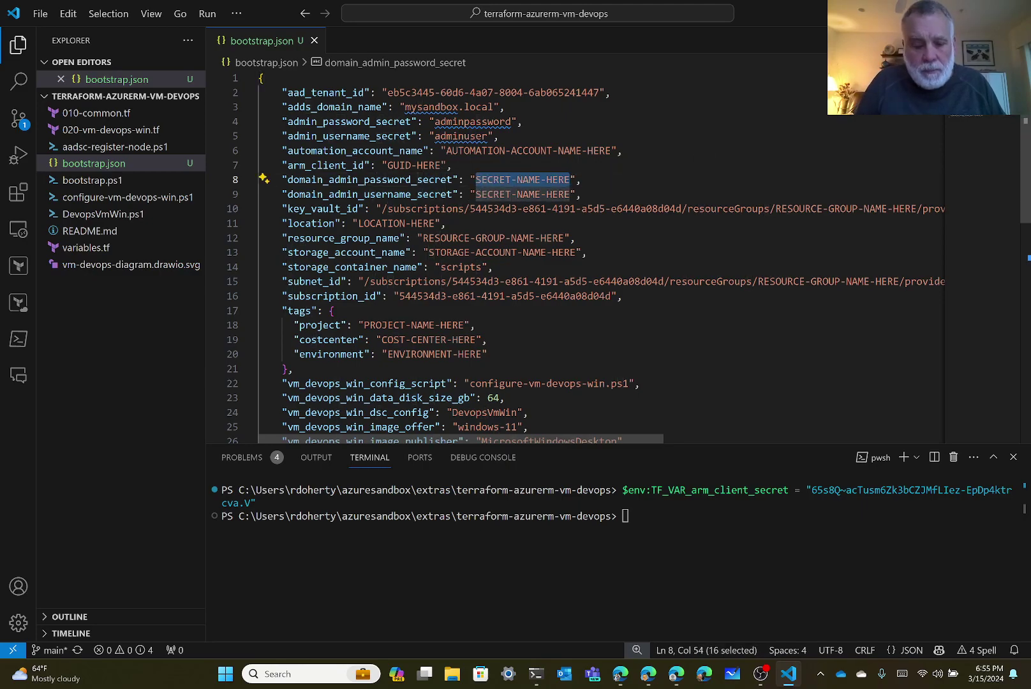
{"action": "key", "text": "ctrl+v"}
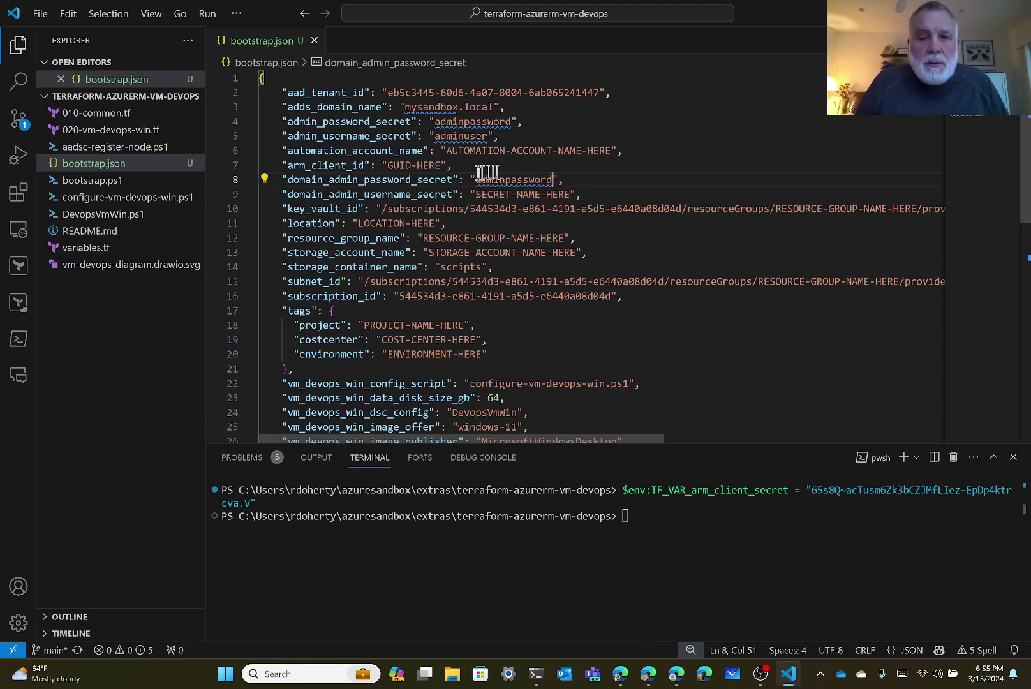
Copy adminuser and paste it over SECRET-NAME-HERE for domain_admin_username_secret on line 9.
{"action": "double_click", "coordinate": [462, 136]}
{"action": "key", "text": "ctrl+c"}
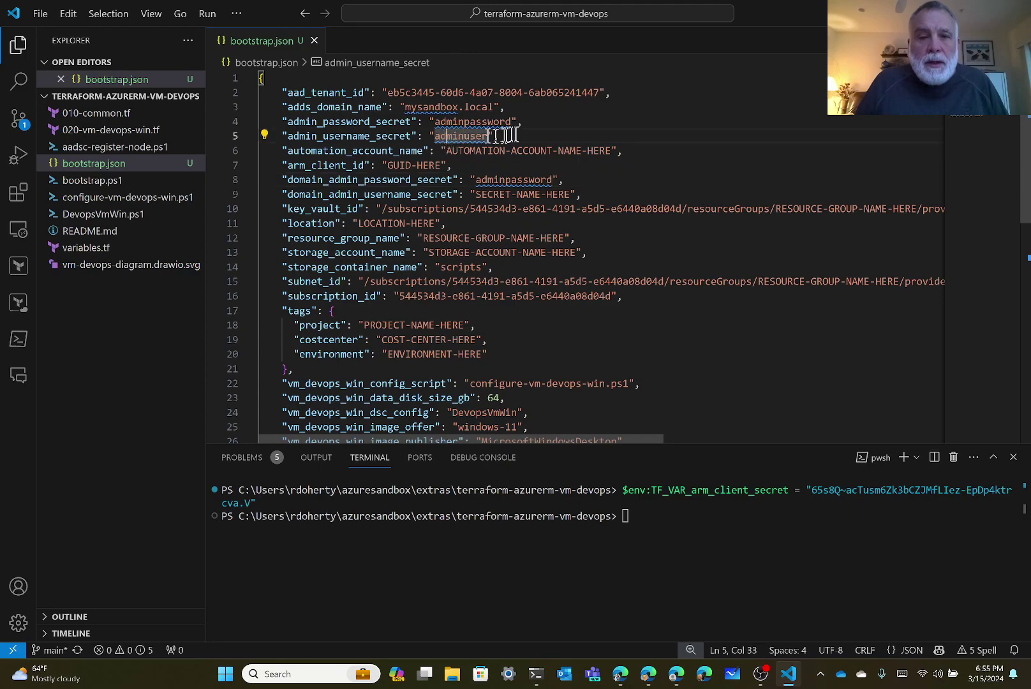
{"action": "left_click", "coordinate": [487, 194]}
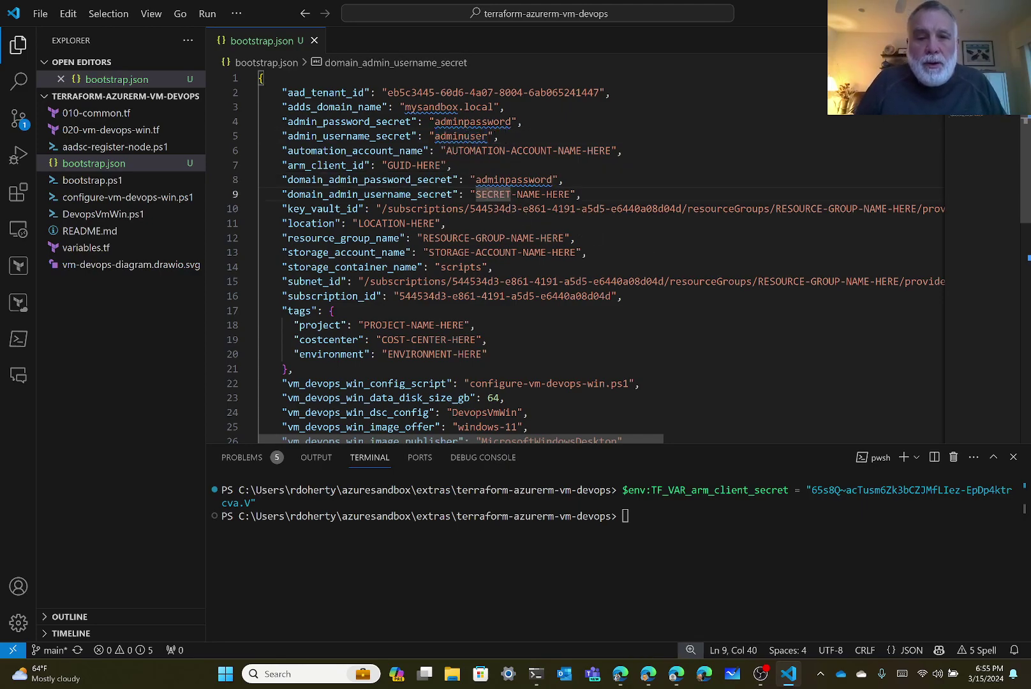
{"action": "left_click_drag", "start_coordinate": [476, 194], "coordinate": [565, 194]}
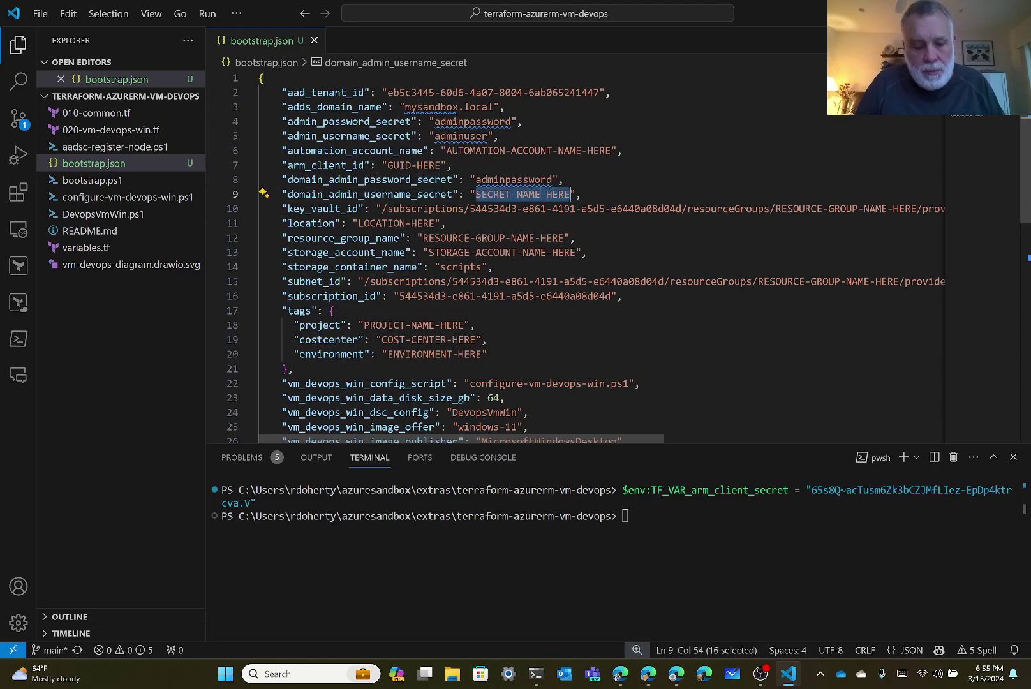
{"action": "key", "text": "ctrl+v"}
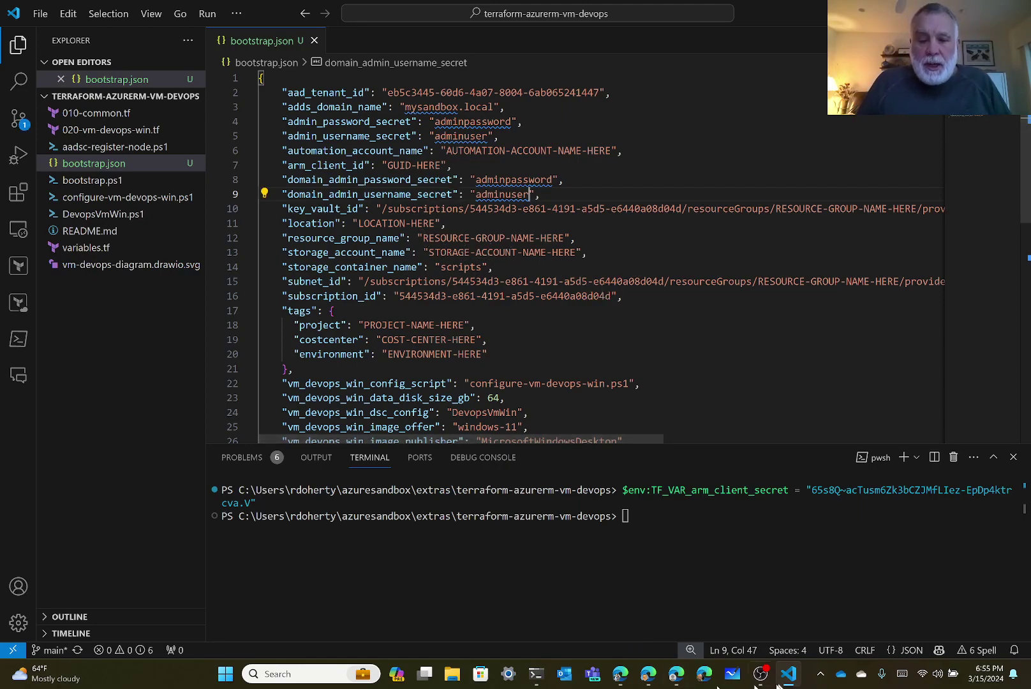
Open automation account auto-2851e450aa3d3a7e-01 from Home > Automation Accounts and copy its name.
{"action": "left_click", "coordinate": [678, 682]}
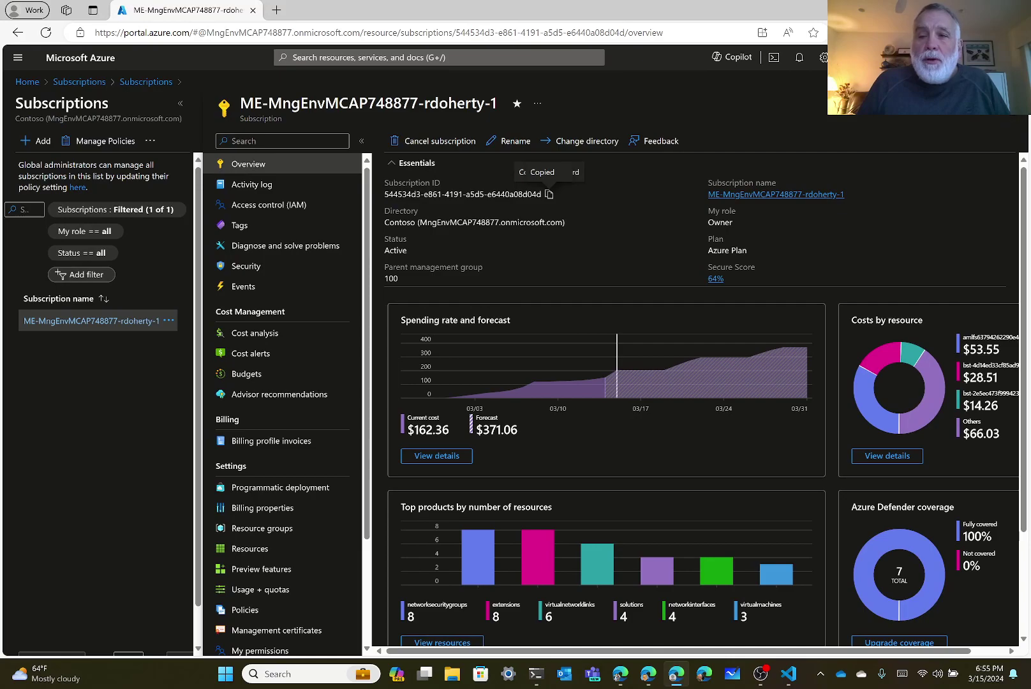
{"action": "left_click", "coordinate": [1007, 103]}
{"action": "left_click", "coordinate": [1007, 103]}
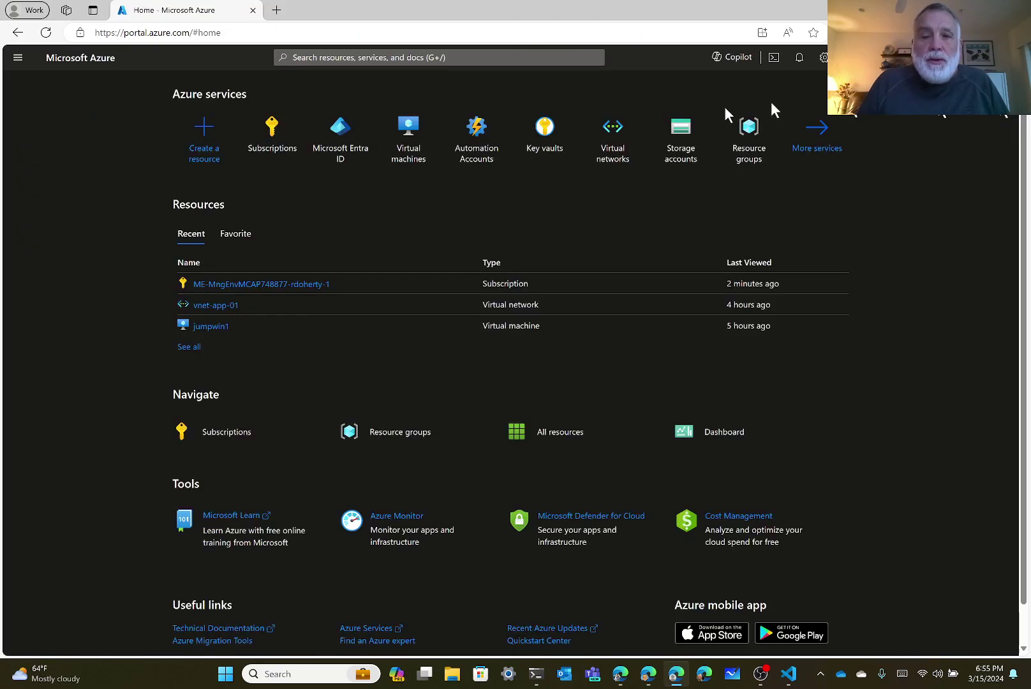
{"action": "left_click", "coordinate": [476, 134]}
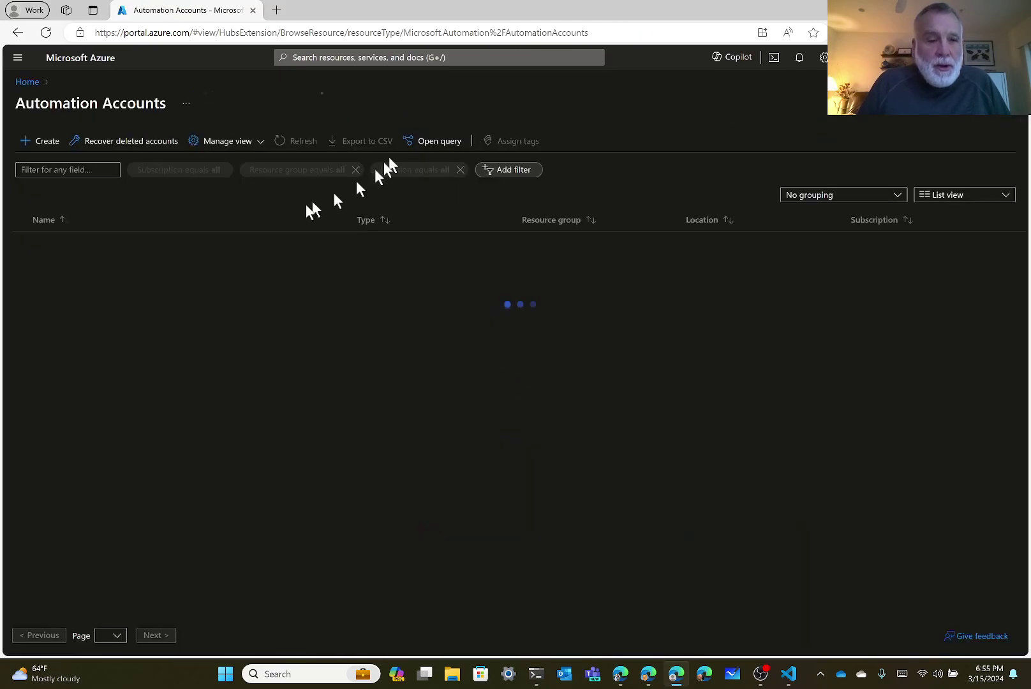
{"action": "left_click", "coordinate": [115, 242]}
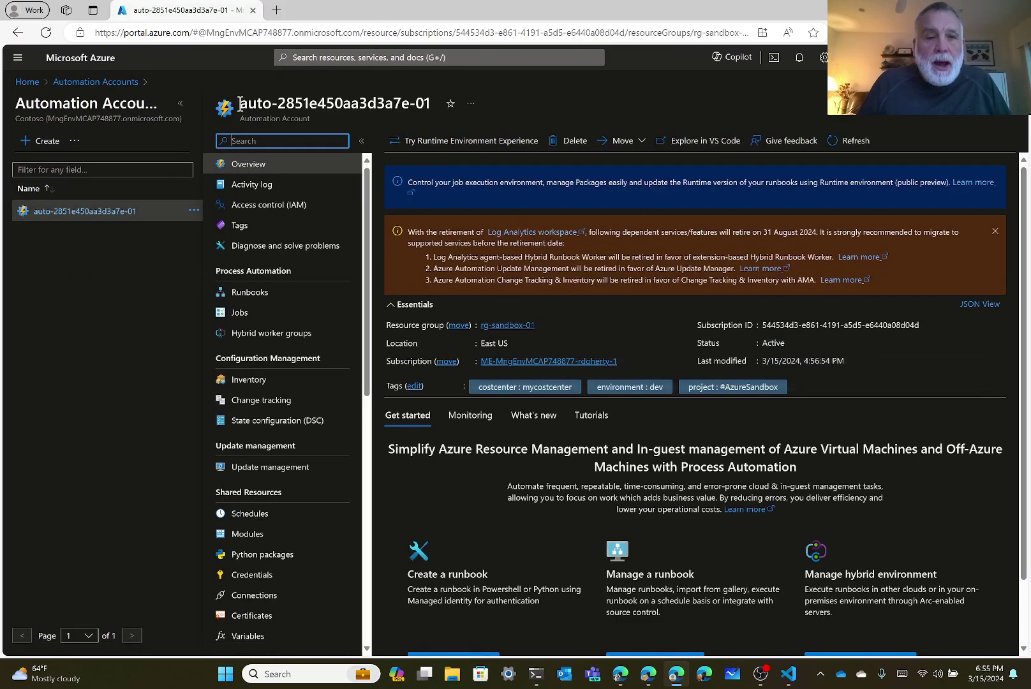
{"action": "left_click_drag", "start_coordinate": [241, 103], "coordinate": [432, 107]}
{"action": "key", "text": "ctrl+c"}
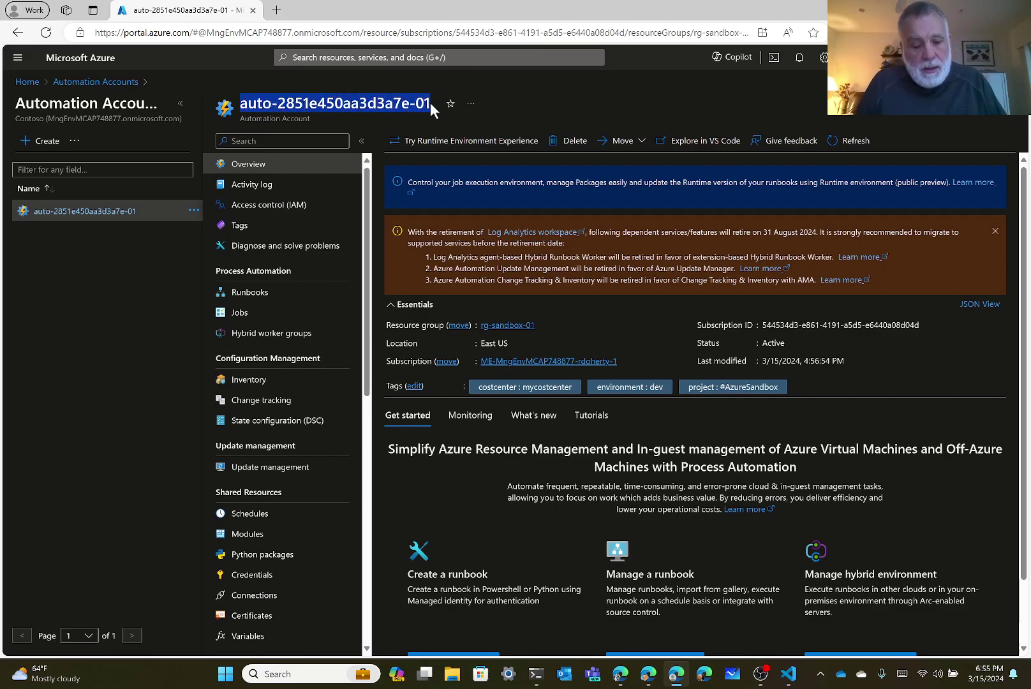
{"action": "left_click", "coordinate": [790, 674]}
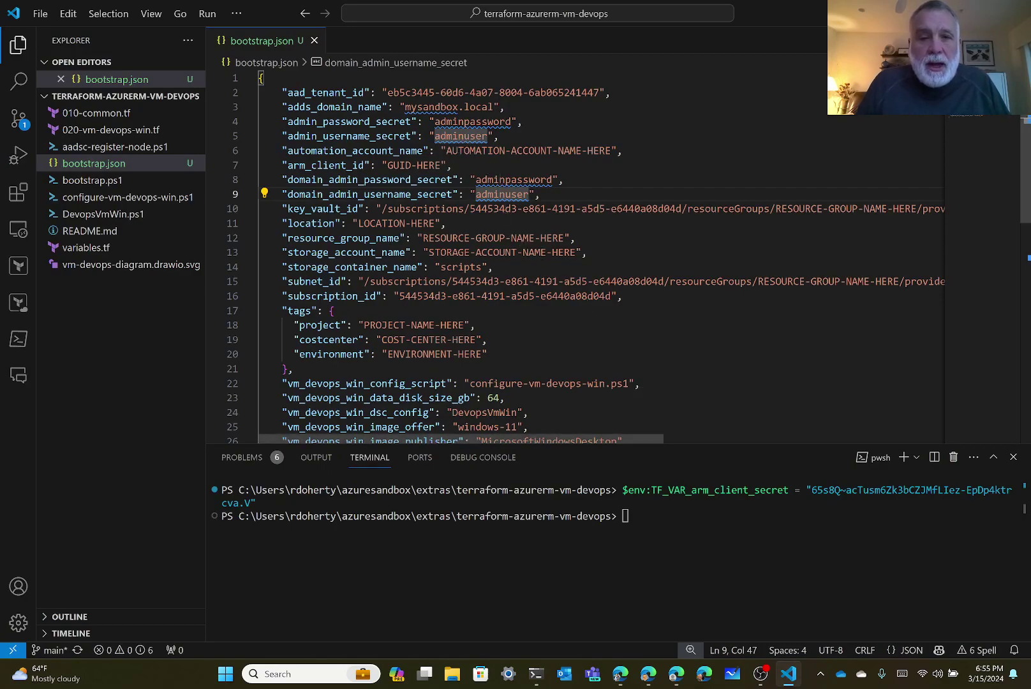
Paste auto-2851e450aa3d3a7e-01 over the AUTOMATION-ACCOUNT-NAME-HERE placeholder.
{"action": "left_click", "coordinate": [458, 151]}
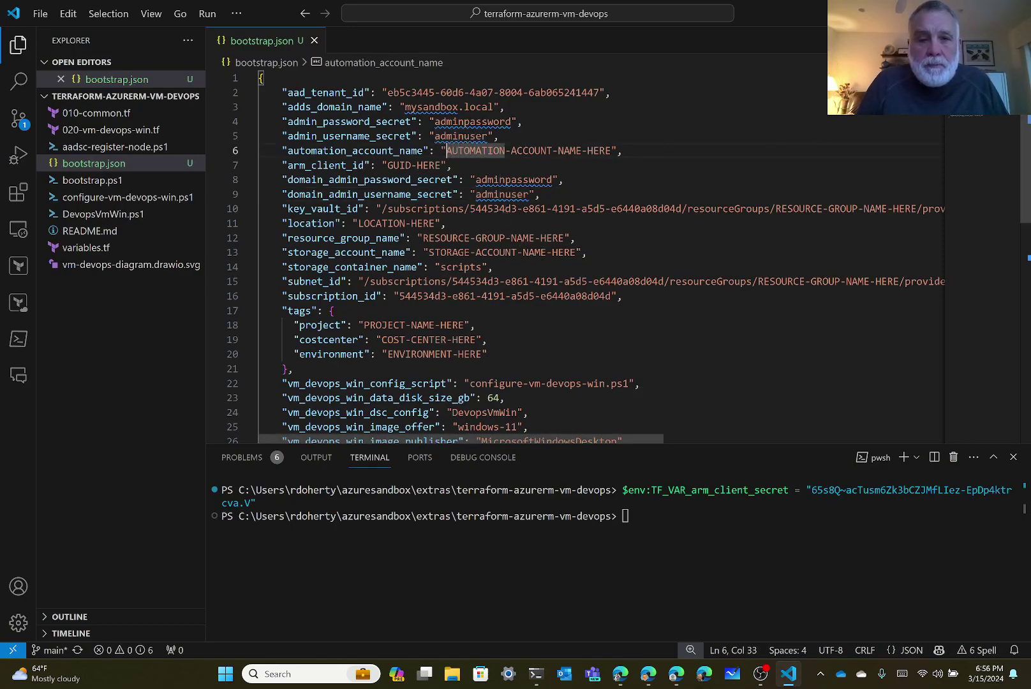
{"action": "key", "text": "shift+Right"}
{"action": "key", "text": "shift+Right"}
{"action": "key", "text": "shift+Right"}
{"action": "key", "text": "shift+Right"}
{"action": "key", "text": "shift+Right"}
{"action": "key", "text": "shift+Right"}
{"action": "key", "text": "shift+Right"}
{"action": "key", "text": "shift+Right"}
{"action": "key", "text": "shift+Right"}
{"action": "key", "text": "shift+Right"}
{"action": "key", "text": "shift+Right"}
{"action": "key", "text": "shift+Right"}
{"action": "key", "text": "shift+Right"}
{"action": "key", "text": "shift+Right"}
{"action": "key", "text": "shift+Right"}
{"action": "key", "text": "shift+Right"}
{"action": "key", "text": "shift+Right"}
{"action": "key", "text": "shift+Right"}
{"action": "key", "text": "shift+Right"}
{"action": "key", "text": "shift+Right"}
{"action": "key", "text": "shift+Right"}
{"action": "key", "text": "shift+Right"}
{"action": "key", "text": "shift+Right"}
{"action": "key", "text": "shift+Right"}
{"action": "key", "text": "shift+Right"}
{"action": "key", "text": "shift+Right"}
{"action": "key", "text": "shift+Right"}
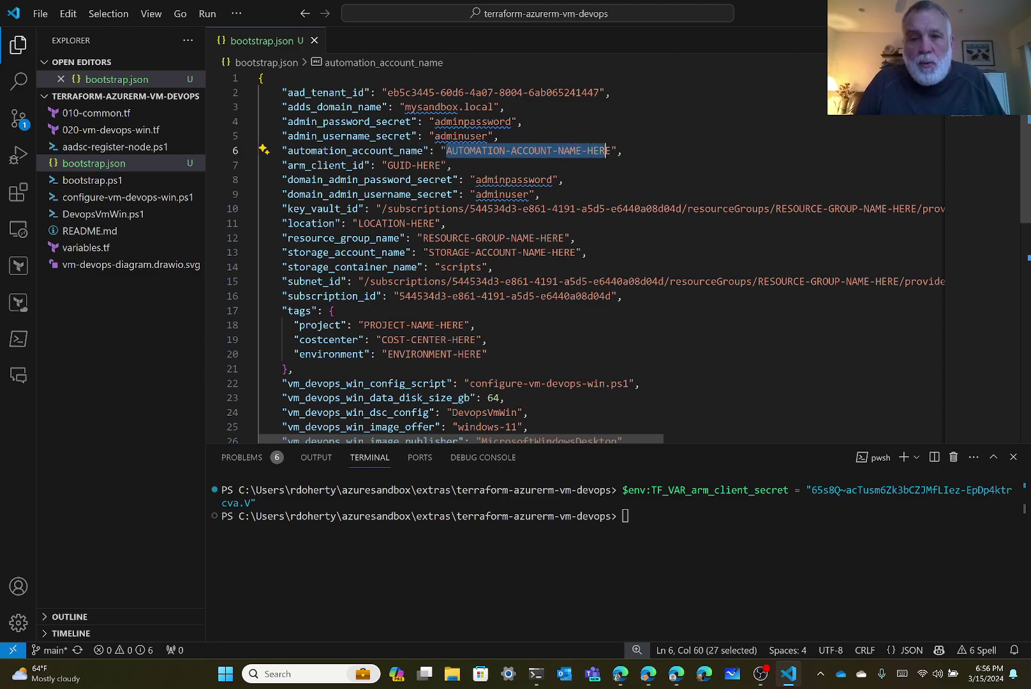
{"action": "key", "text": "shift+Right"}
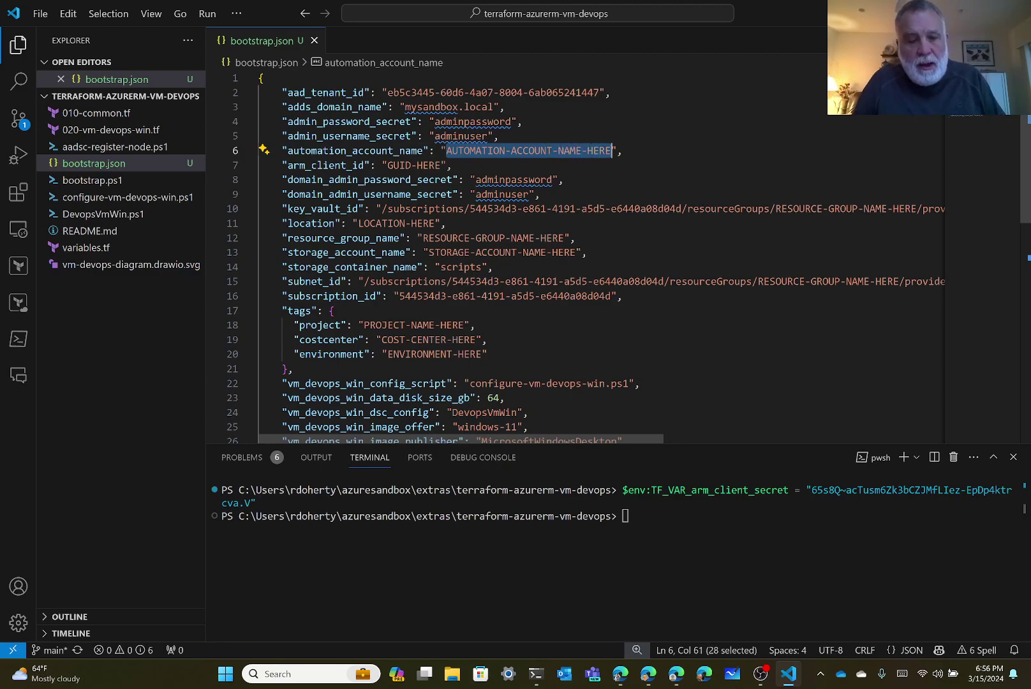
{"action": "key", "text": "ctrl+v"}
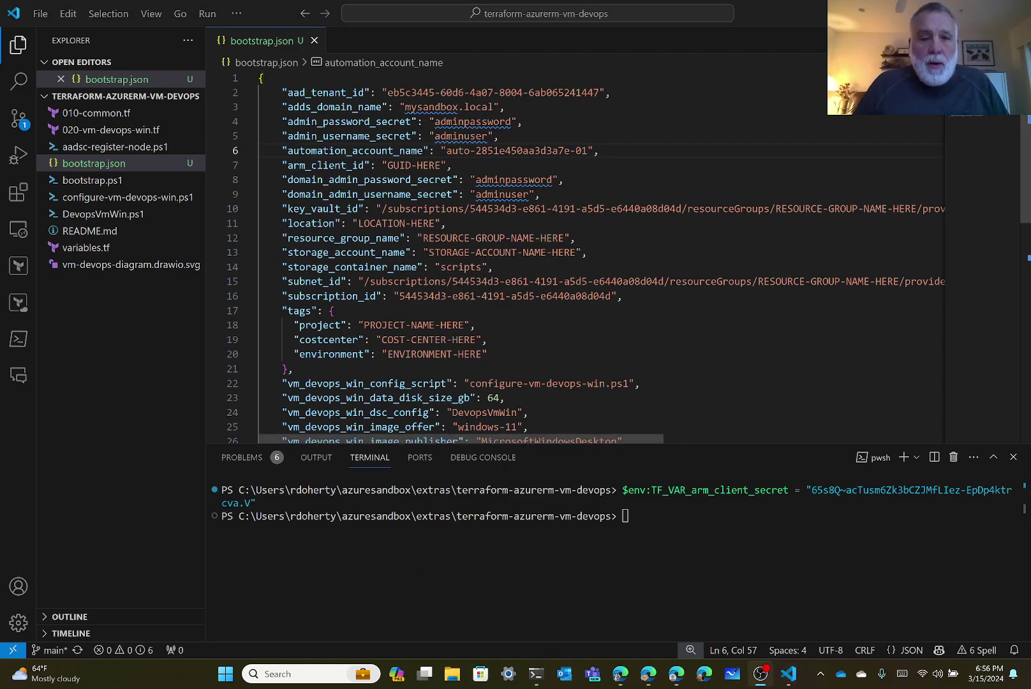
Paste the service principal's client ID over the GUID-HERE placeholder of arm_client_id.
{"action": "left_click", "coordinate": [420, 166]}
{"action": "key", "text": "Left"}
{"action": "key", "text": "shift+Left"}
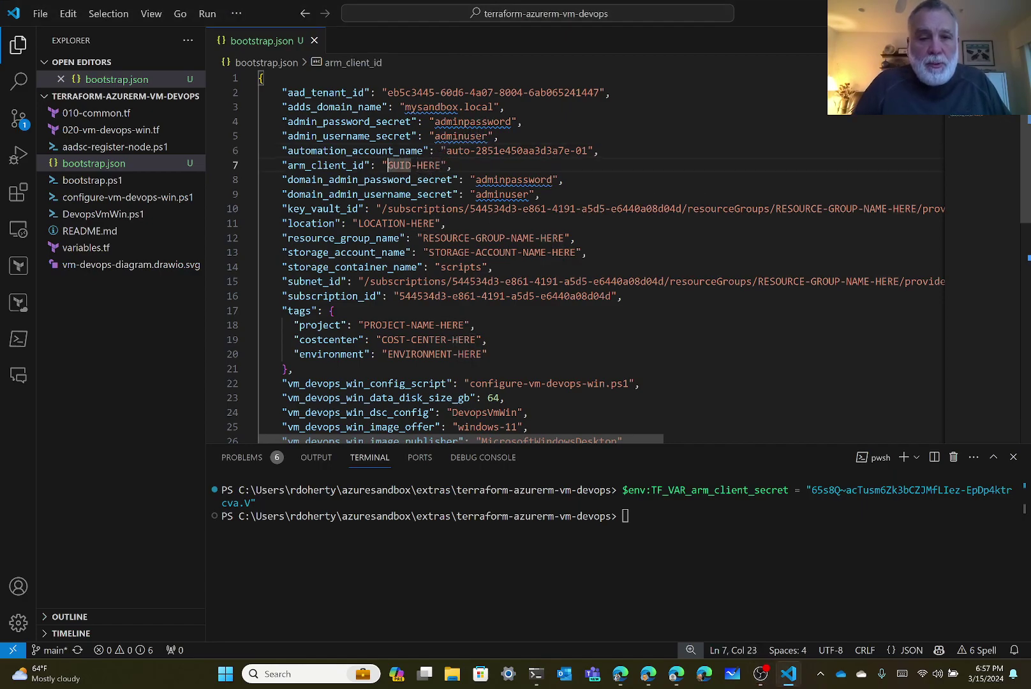
{"action": "key", "text": "shift+Right"}
{"action": "key", "text": "shift+Right"}
{"action": "key", "text": "shift+Right"}
{"action": "key", "text": "shift+Right"}
{"action": "key", "text": "shift+Right"}
{"action": "key", "text": "shift+Right"}
{"action": "key", "text": "shift+Right"}
{"action": "key", "text": "shift+Right"}
{"action": "key", "text": "shift+Right"}
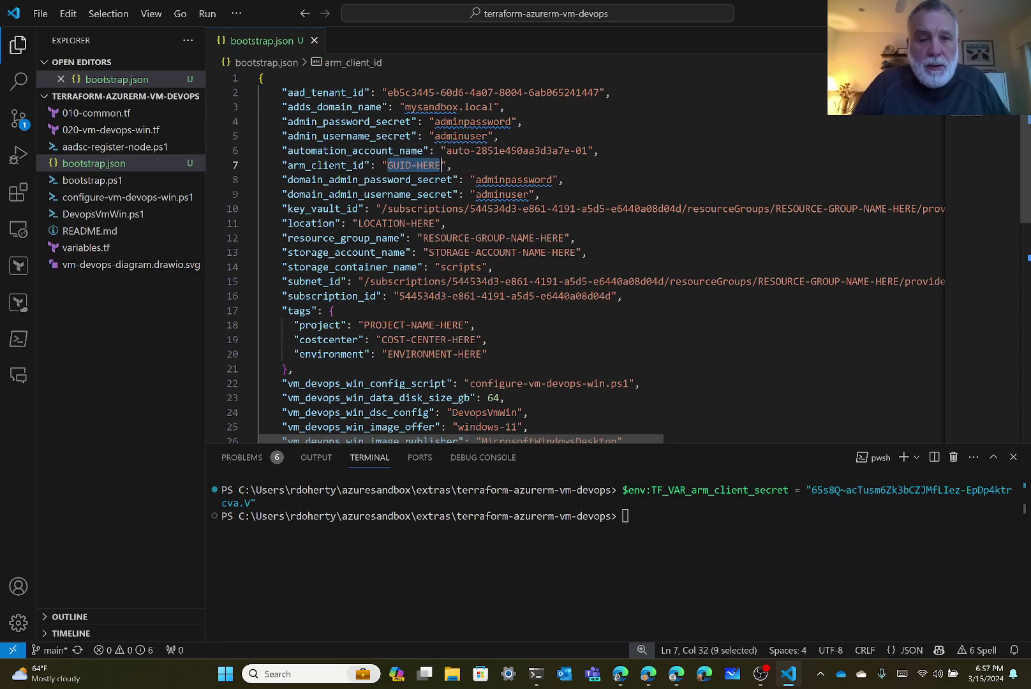
{"action": "type", "text": "497b14ad-c99f-47a7-8245-d2e1ef3b7df7"}
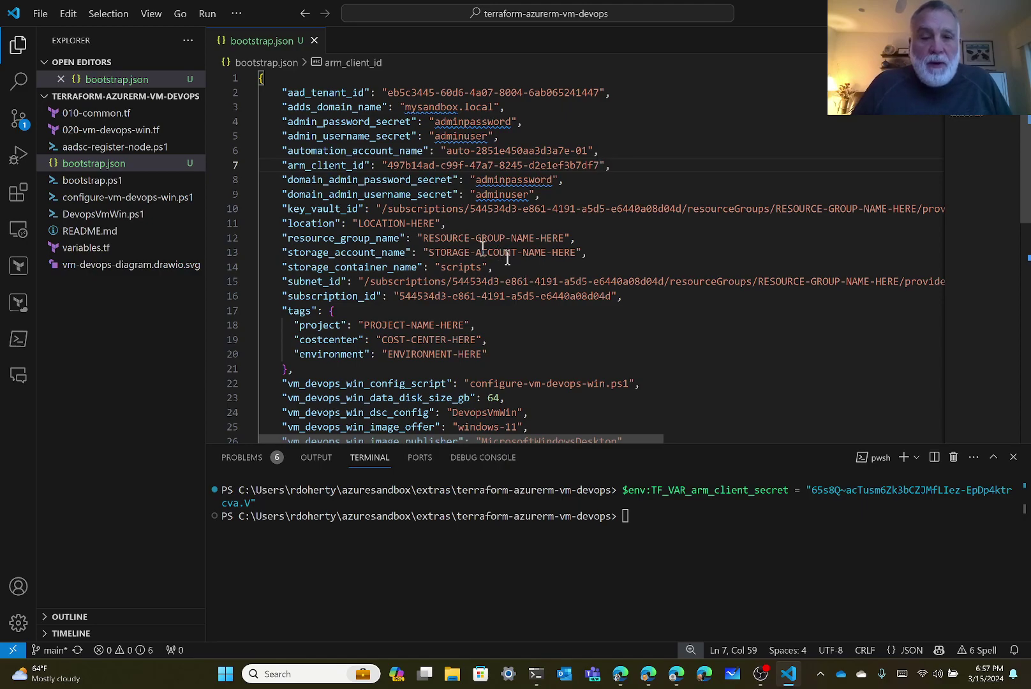
Type rg-sandbox-01 as resource_group_name on line 12 and select it for copying.
{"action": "double_click", "coordinate": [464, 238]}
{"action": "key", "text": "ctrl+shift+Right"}
{"action": "key", "text": "ctrl+shift+Right"}
{"action": "key", "text": "ctrl+shift+Right"}
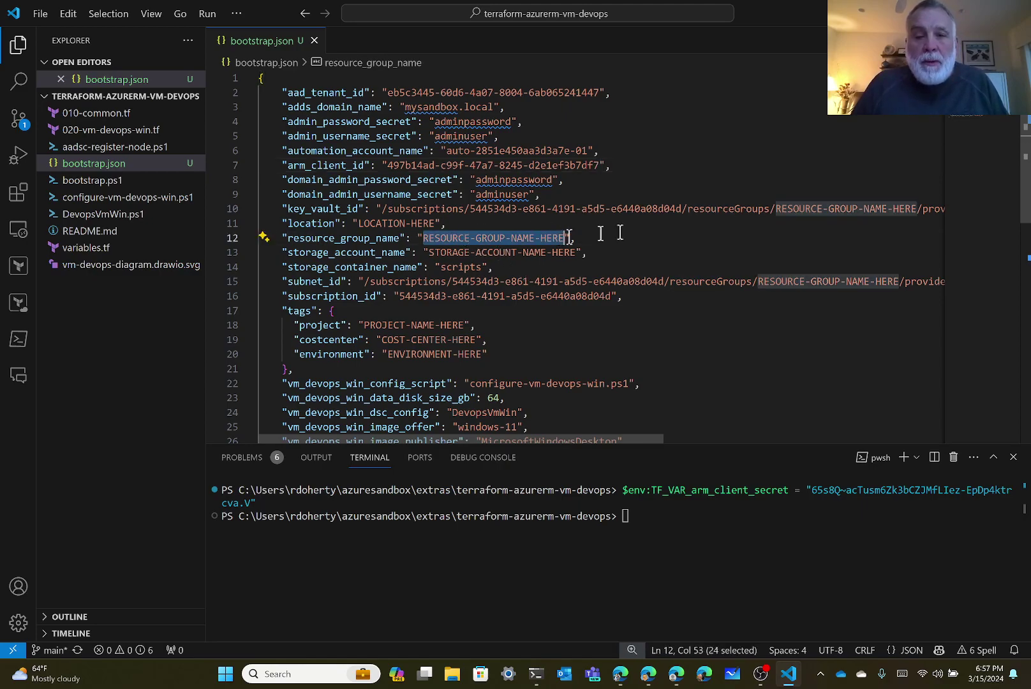
{"action": "type", "text": "rg"}
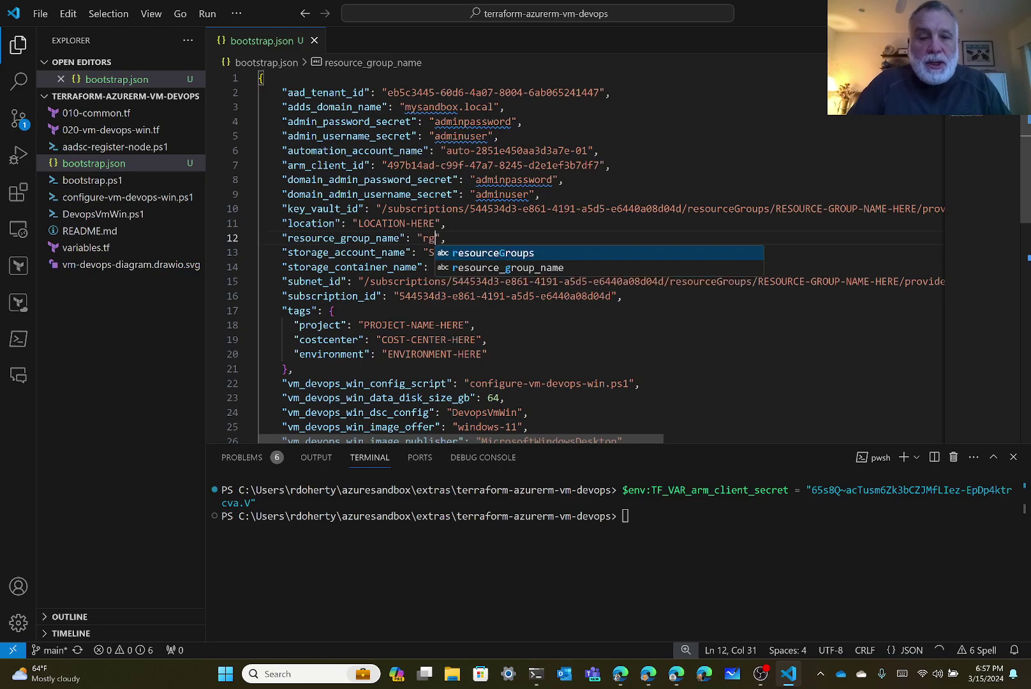
{"action": "type", "text": "-sandbox-"}
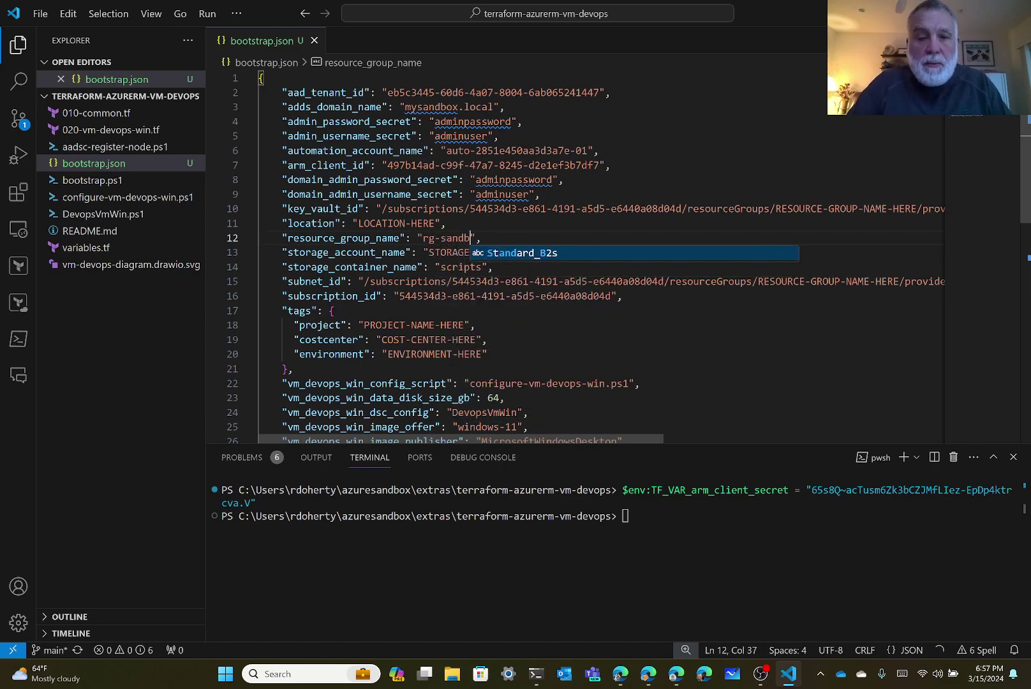
{"action": "type", "text": "0"}
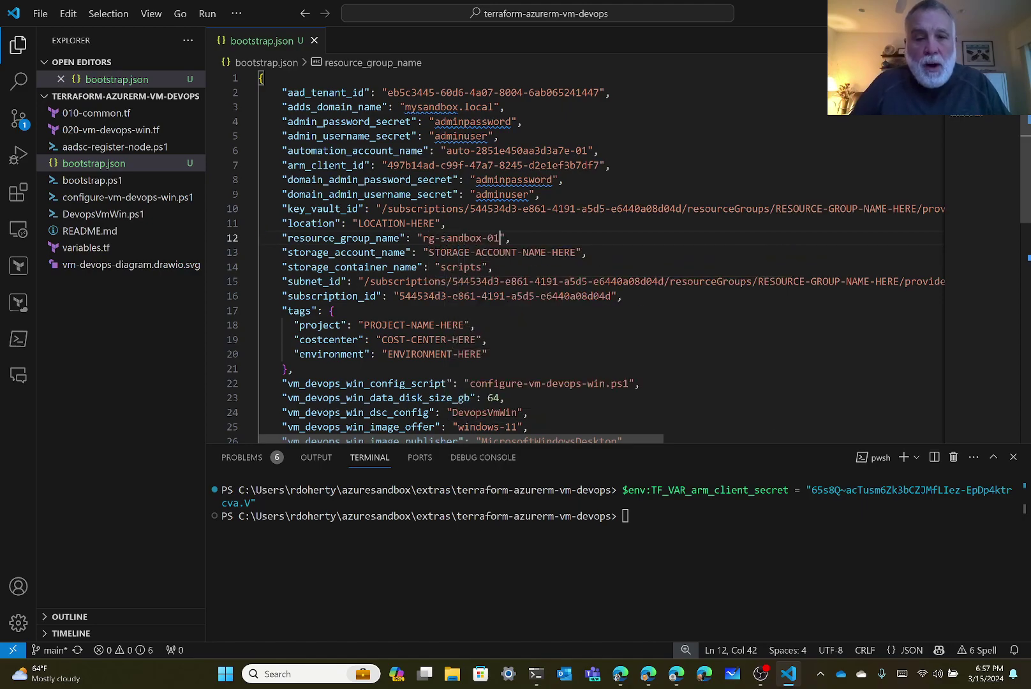
{"action": "type", "text": "1"}
{"action": "key", "text": "shift+Left"}
{"action": "key", "text": "shift+Left"}
{"action": "key", "text": "shift+Left"}
{"action": "key", "text": "shift+Left"}
{"action": "key", "text": "shift+Left"}
{"action": "key", "text": "shift+Left"}
{"action": "key", "text": "shift+Left"}
{"action": "key", "text": "shift+Left"}
{"action": "key", "text": "shift+Left"}
{"action": "key", "text": "shift+Left"}
{"action": "key", "text": "shift+Left"}
{"action": "key", "text": "shift+Left"}
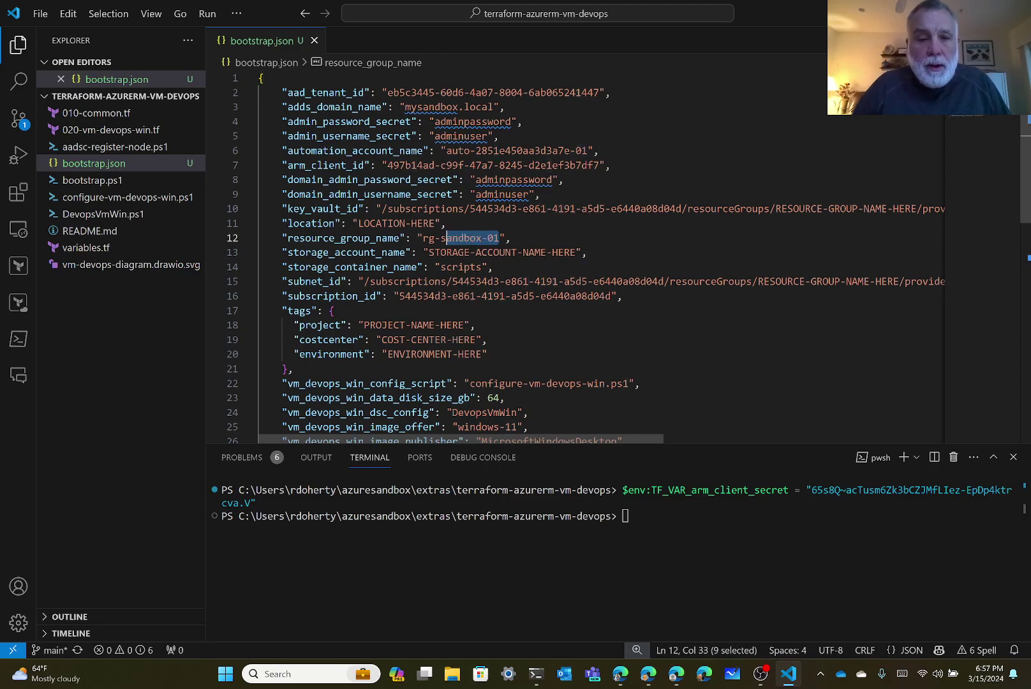
{"action": "key", "text": "shift+Left"}
{"action": "key", "text": "ctrl+c"}
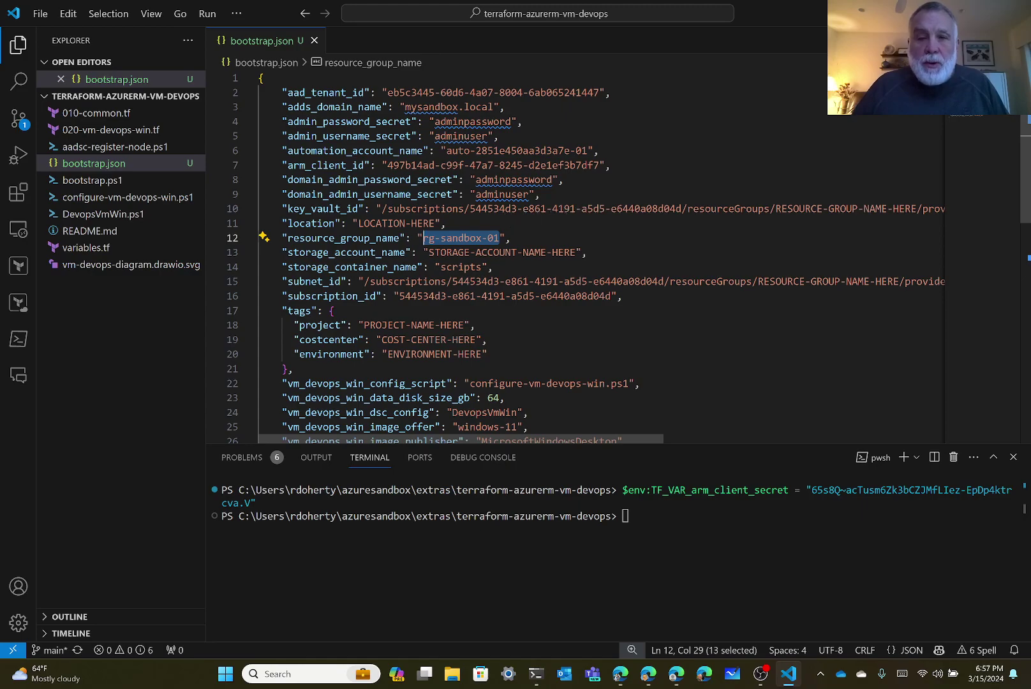
Paste rg-sandbox-01 into the key_vault_id and subnet_id paths and hide the file explorer.
{"action": "left_click", "coordinate": [778, 209]}
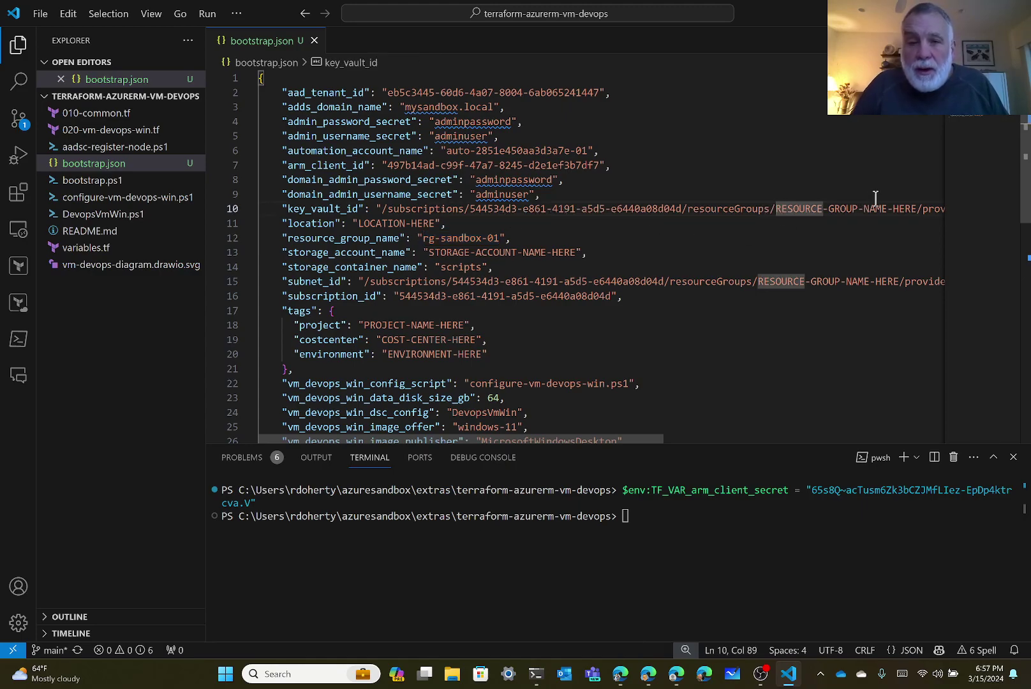
{"action": "key", "text": "shift+Right"}
{"action": "key", "text": "shift+Right"}
{"action": "key", "text": "shift+Right"}
{"action": "key", "text": "shift+Right"}
{"action": "key", "text": "shift+Right"}
{"action": "key", "text": "shift+Right"}
{"action": "key", "text": "shift+Right"}
{"action": "key", "text": "shift+Right"}
{"action": "key", "text": "shift+Right"}
{"action": "key", "text": "shift+Right"}
{"action": "key", "text": "shift+Right"}
{"action": "key", "text": "shift+Right"}
{"action": "key", "text": "shift+Right"}
{"action": "key", "text": "shift+Right"}
{"action": "key", "text": "shift+Right"}
{"action": "key", "text": "shift+Right"}
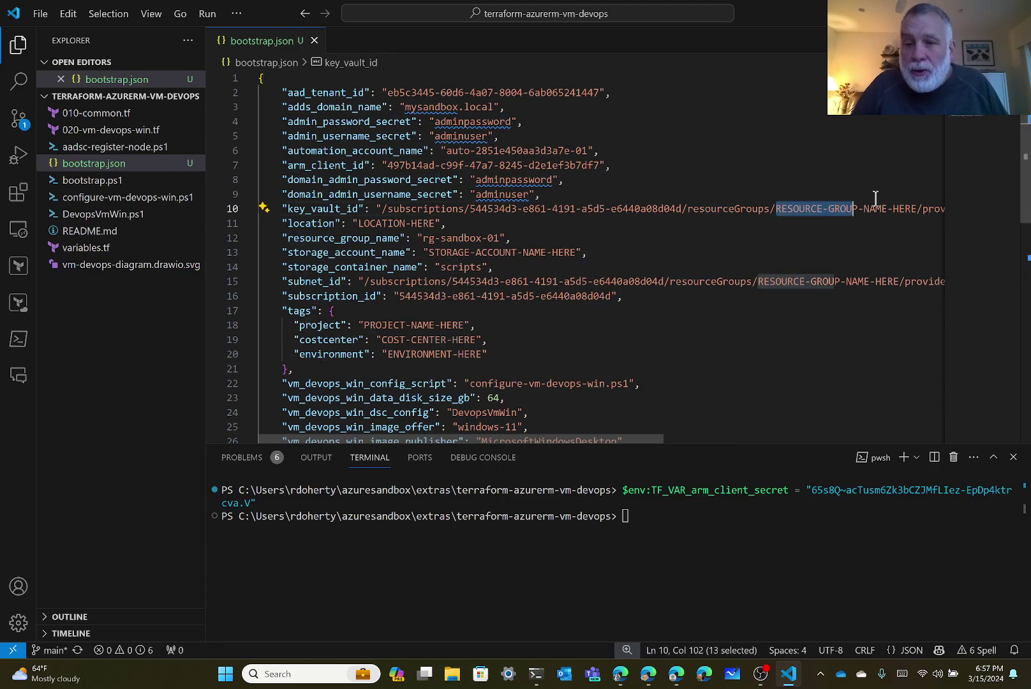
{"action": "key", "text": "shift+Right"}
{"action": "key", "text": "shift+Right"}
{"action": "key", "text": "shift+Right"}
{"action": "key", "text": "shift+Right"}
{"action": "key", "text": "shift+Right"}
{"action": "key", "text": "shift+Right"}
{"action": "key", "text": "shift+Right"}
{"action": "key", "text": "shift+Right"}
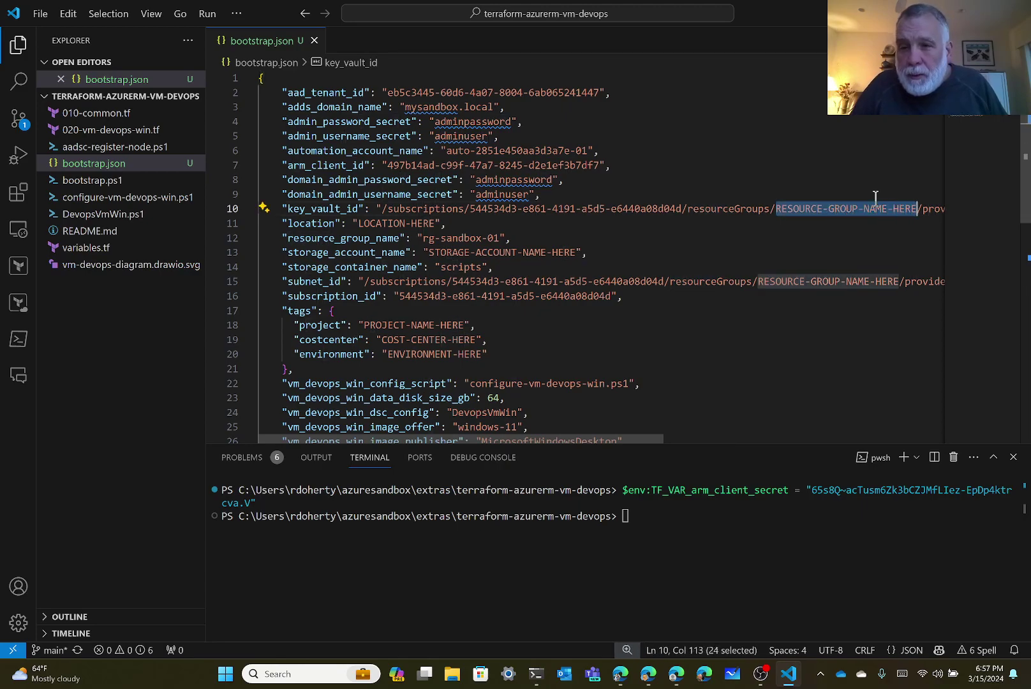
{"action": "key", "text": "ctrl+v"}
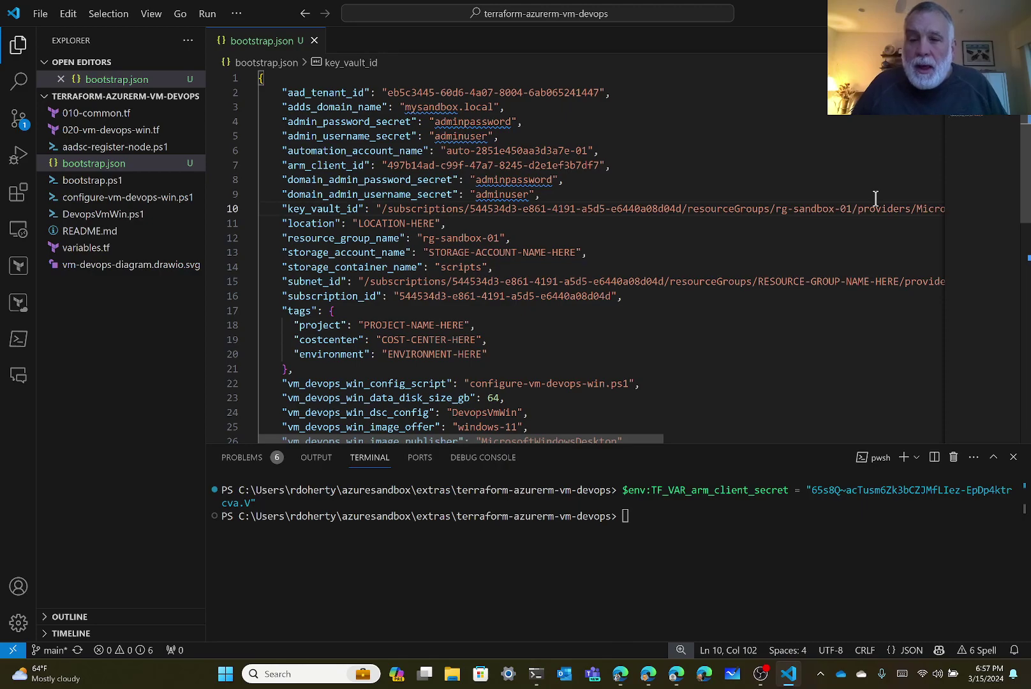
{"action": "left_click", "coordinate": [777, 282]}
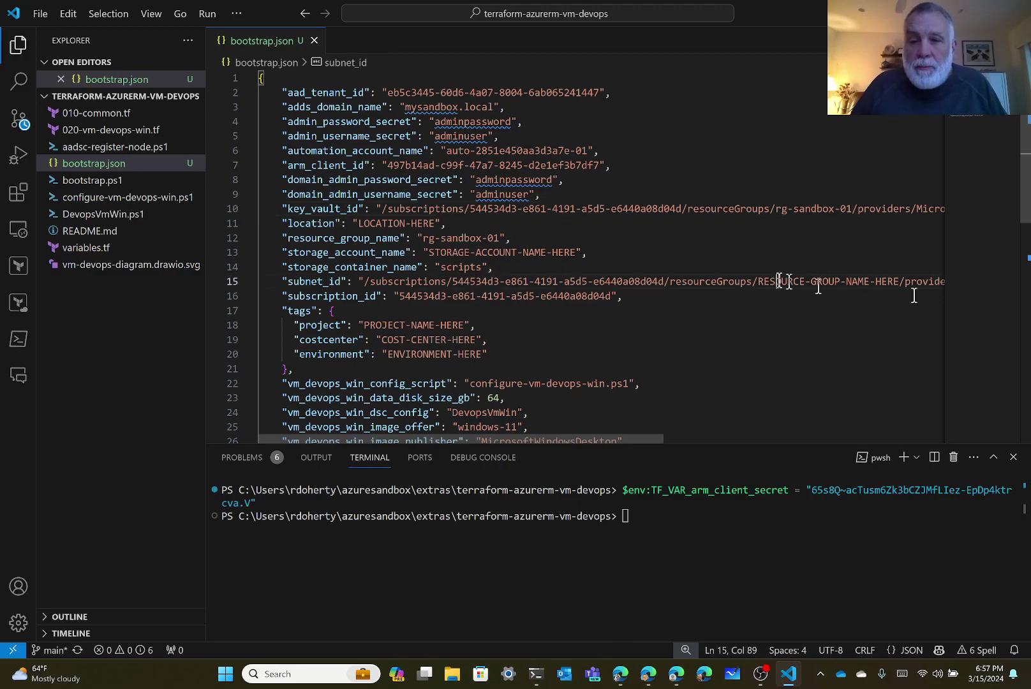
{"action": "key", "text": "shift+Right"}
{"action": "key", "text": "shift+Right"}
{"action": "key", "text": "shift+Right"}
{"action": "key", "text": "shift+Right"}
{"action": "key", "text": "shift+Right"}
{"action": "key", "text": "shift+Right"}
{"action": "key", "text": "shift+Right"}
{"action": "key", "text": "shift+Right"}
{"action": "key", "text": "shift+Right"}
{"action": "key", "text": "shift+Right"}
{"action": "key", "text": "shift+Right"}
{"action": "key", "text": "shift+Right"}
{"action": "key", "text": "shift+Right"}
{"action": "key", "text": "shift+Right"}
{"action": "key", "text": "shift+Right"}
{"action": "key", "text": "shift+Right"}
{"action": "key", "text": "shift+Right"}
{"action": "key", "text": "shift+Right"}
{"action": "key", "text": "shift+Right"}
{"action": "key", "text": "shift+Right"}
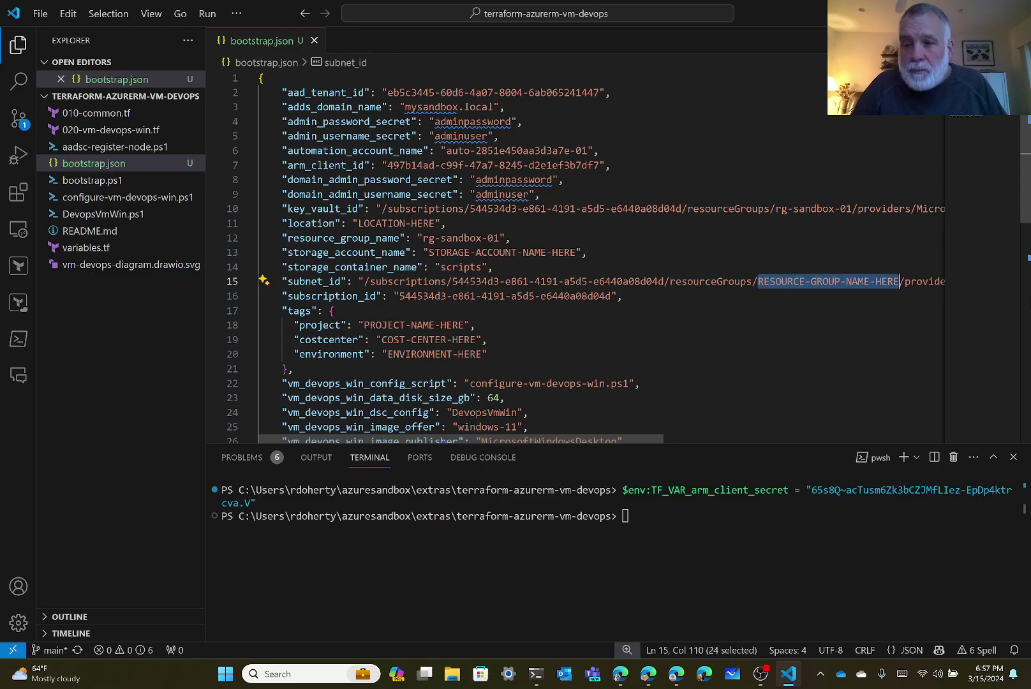
{"action": "type", "text": "rg-sandbox-01"}
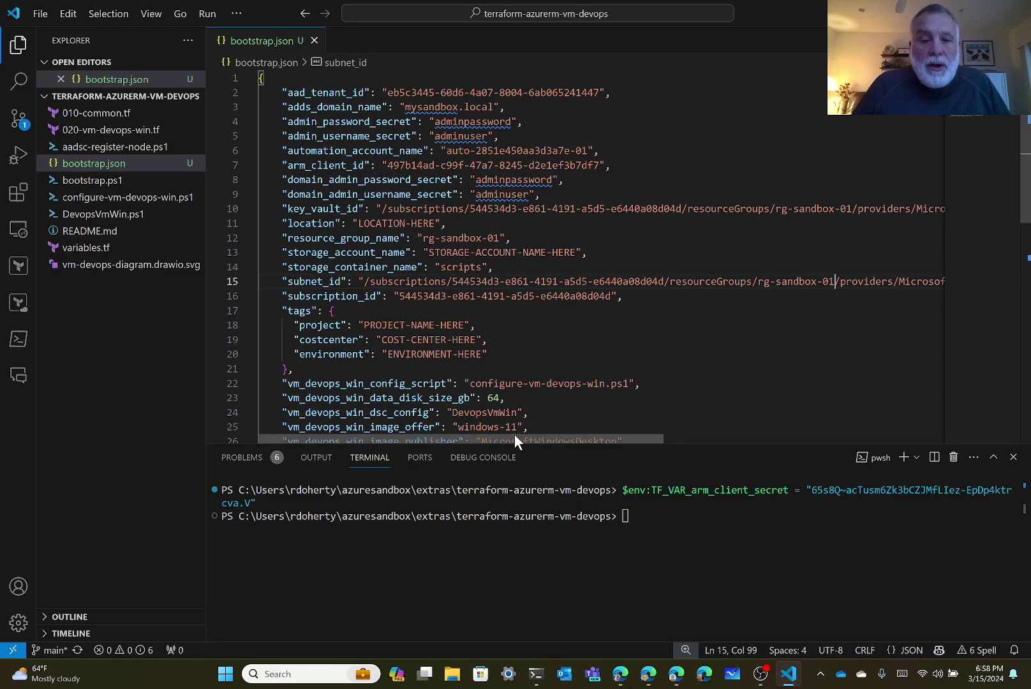
{"action": "left_click", "coordinate": [18, 46]}
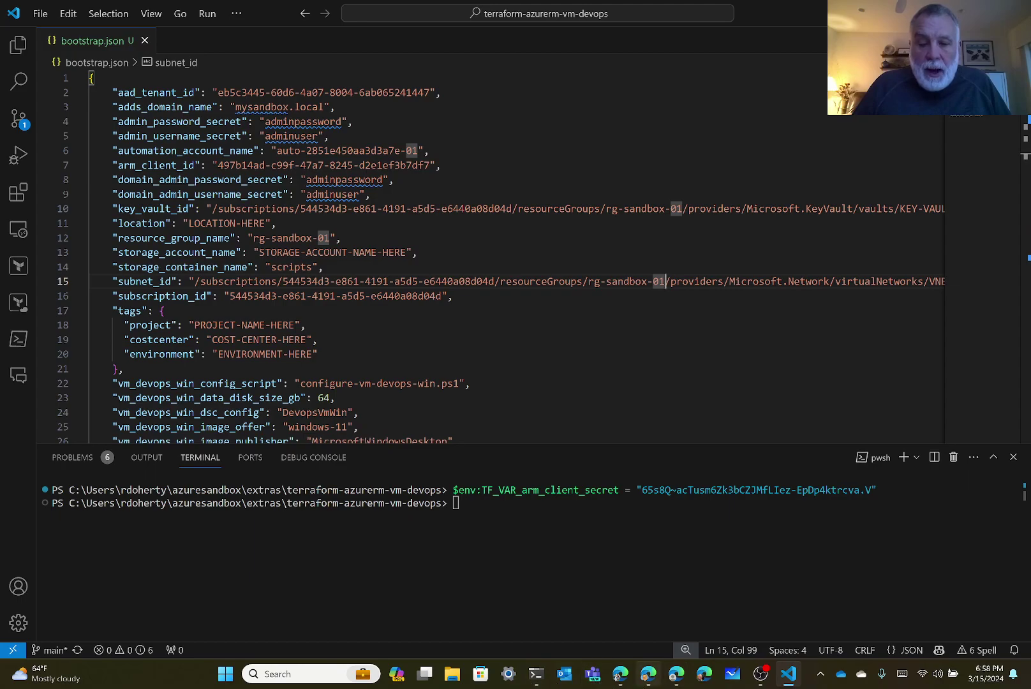
Open key vault kv-x3uy4mj5x9h3nk0 from Home > Key vaults and copy its name.
{"action": "left_click", "coordinate": [679, 678]}
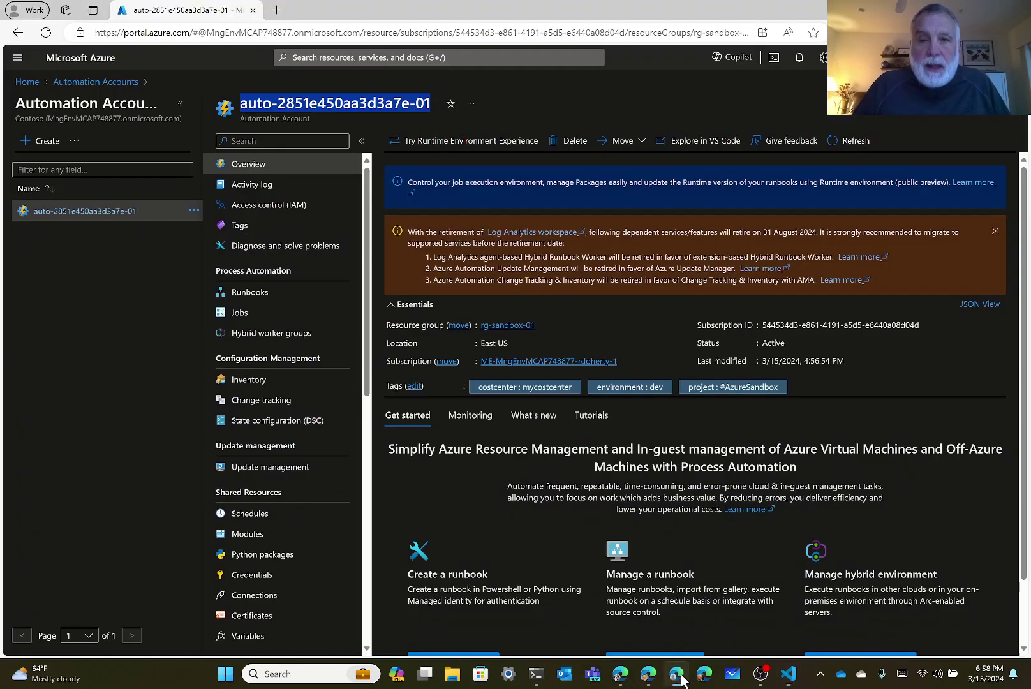
{"action": "left_click", "coordinate": [1001, 118]}
{"action": "left_click", "coordinate": [1013, 116]}
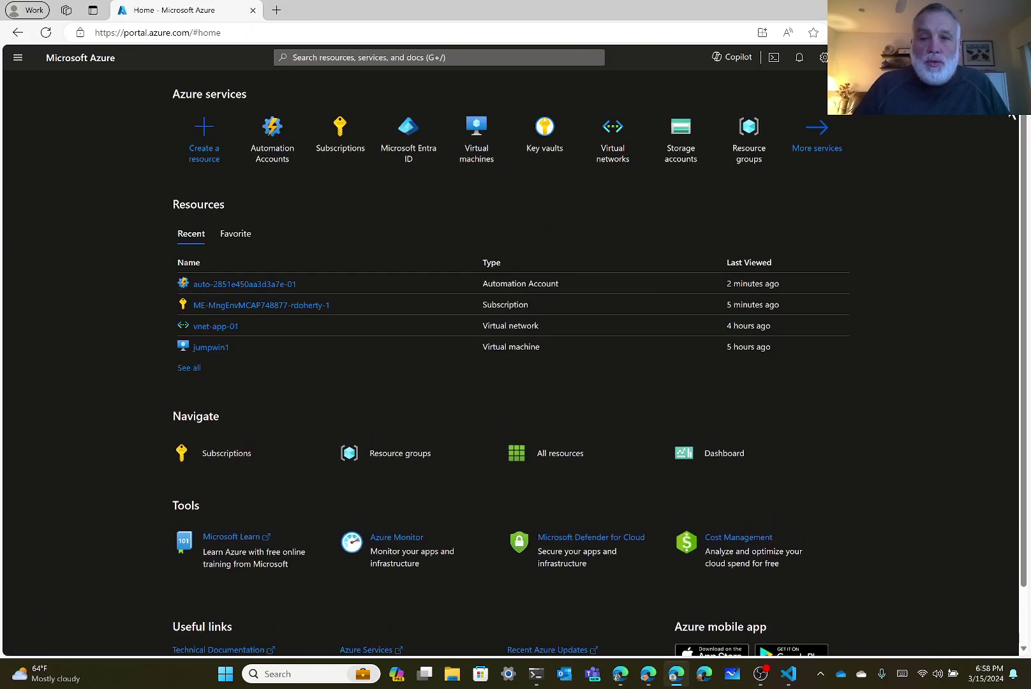
{"action": "left_click", "coordinate": [550, 141]}
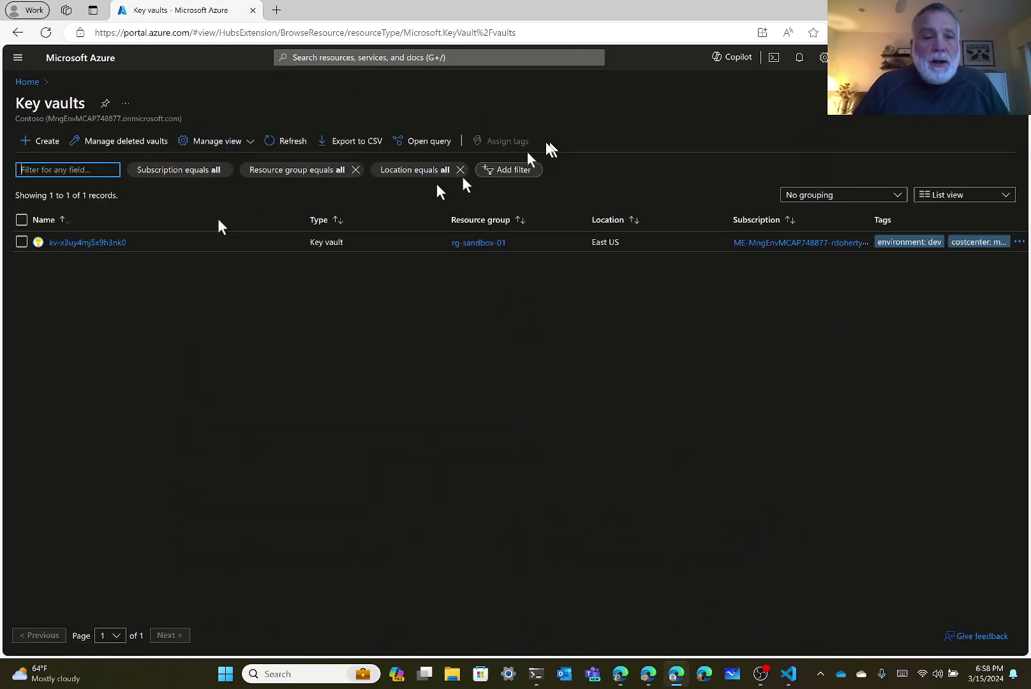
{"action": "left_click", "coordinate": [77, 243]}
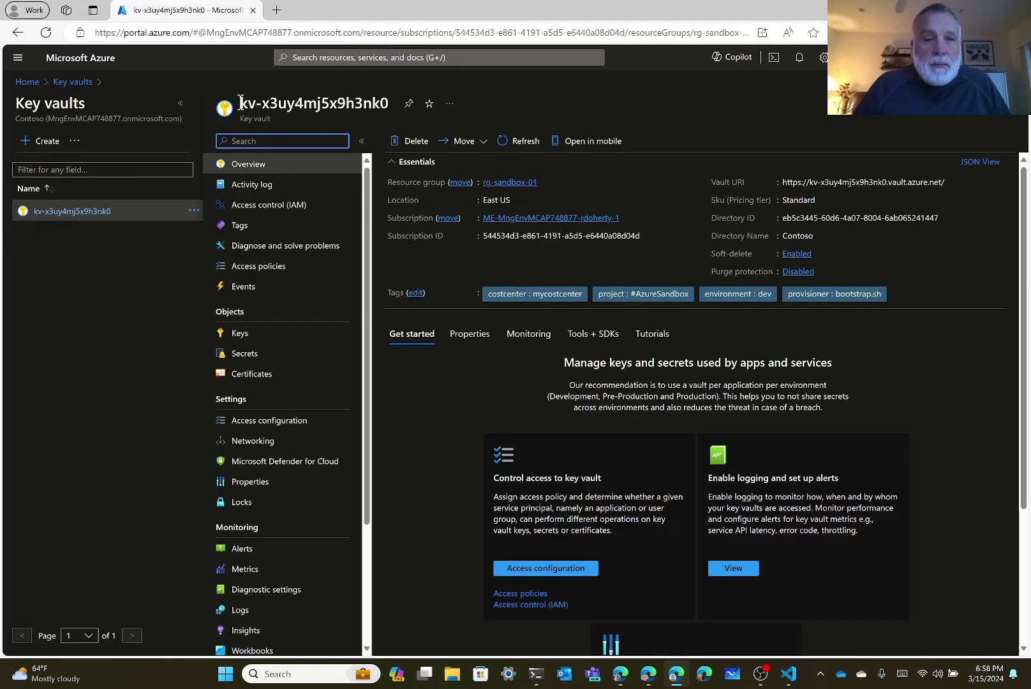
{"action": "left_click_drag", "start_coordinate": [240, 103], "coordinate": [384, 103]}
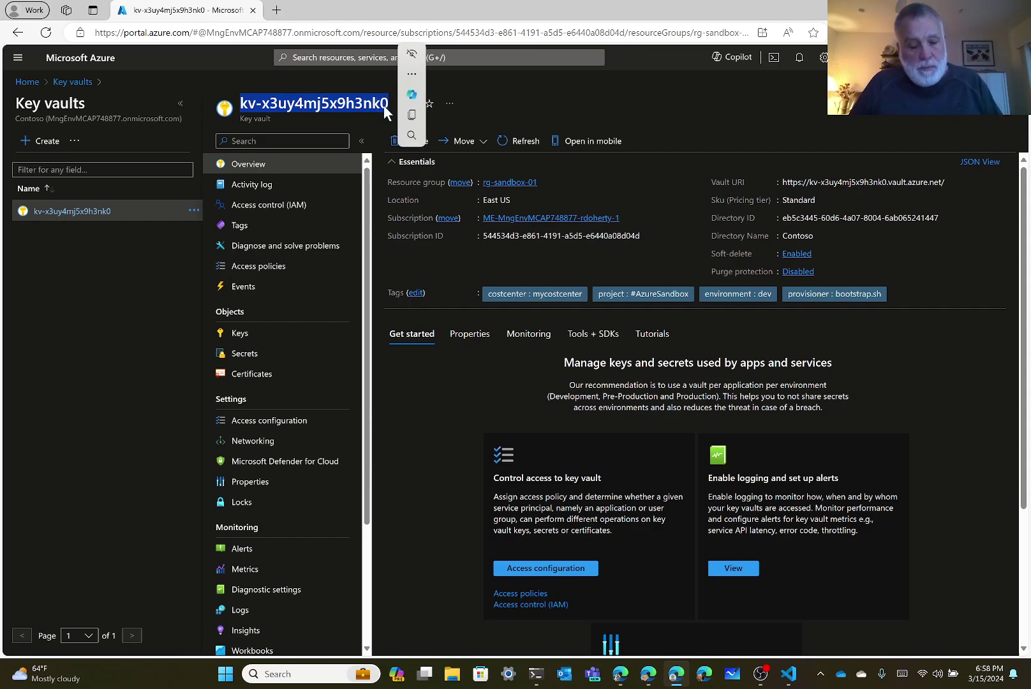
{"action": "left_click", "coordinate": [789, 674]}
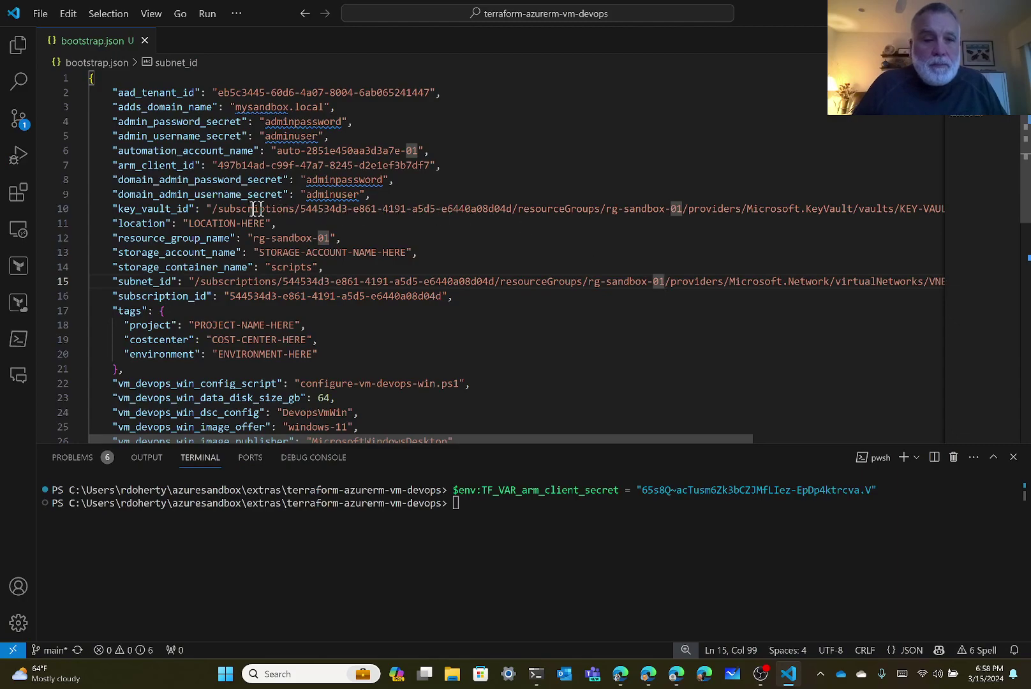
Replace KEY-VAULT-NAME-HERE at the end of the line 10 key_vault_id path with kv-x3uy4mj5x9h3nk0.
{"action": "left_click", "coordinate": [899, 208]}
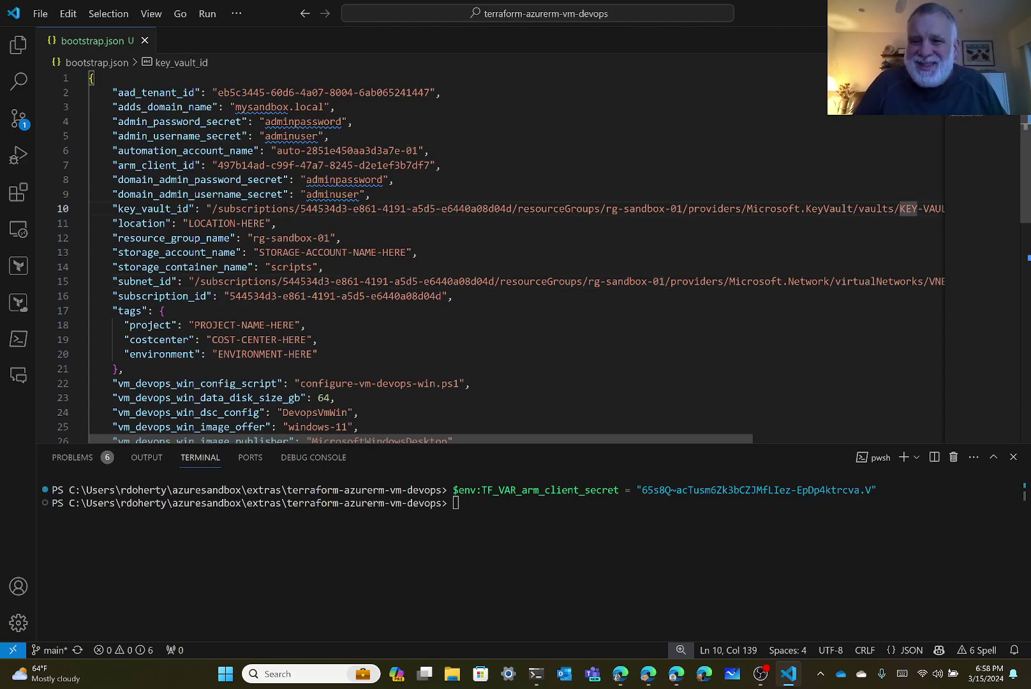
{"action": "key", "text": "Right"}
{"action": "key", "text": "Right"}
{"action": "key", "text": "Right"}
{"action": "key", "text": "Right"}
{"action": "key", "text": "Right"}
{"action": "key", "text": "Right"}
{"action": "key", "text": "Right"}
{"action": "key", "text": "Right"}
{"action": "key", "text": "Right"}
{"action": "key", "text": "Right"}
{"action": "key", "text": "Right"}
{"action": "key", "text": "Right"}
{"action": "key", "text": "Right"}
{"action": "key", "text": "Right"}
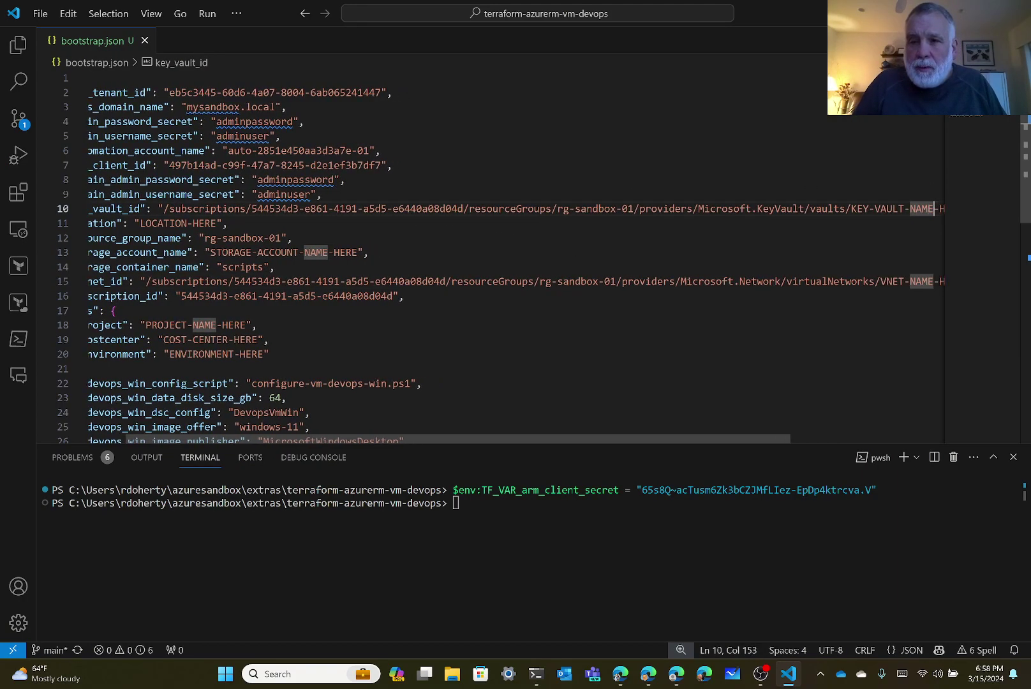
{"action": "key", "text": "Right"}
{"action": "key", "text": "Right"}
{"action": "key", "text": "Right"}
{"action": "key", "text": "Right"}
{"action": "key", "text": "Right"}
{"action": "key", "text": "Left"}
{"action": "key", "text": "Left"}
{"action": "key", "text": "Left"}
{"action": "key", "text": "Left"}
{"action": "key", "text": "shift+Right"}
{"action": "key", "text": "shift+Right"}
{"action": "key", "text": "shift+Right"}
{"action": "key", "text": "shift+Right"}
{"action": "key", "text": "shift+Right"}
{"action": "key", "text": "shift+Right"}
{"action": "key", "text": "shift+Right"}
{"action": "key", "text": "shift+Right"}
{"action": "key", "text": "shift+Right"}
{"action": "key", "text": "shift+Right"}
{"action": "key", "text": "shift+Right"}
{"action": "key", "text": "shift+Right"}
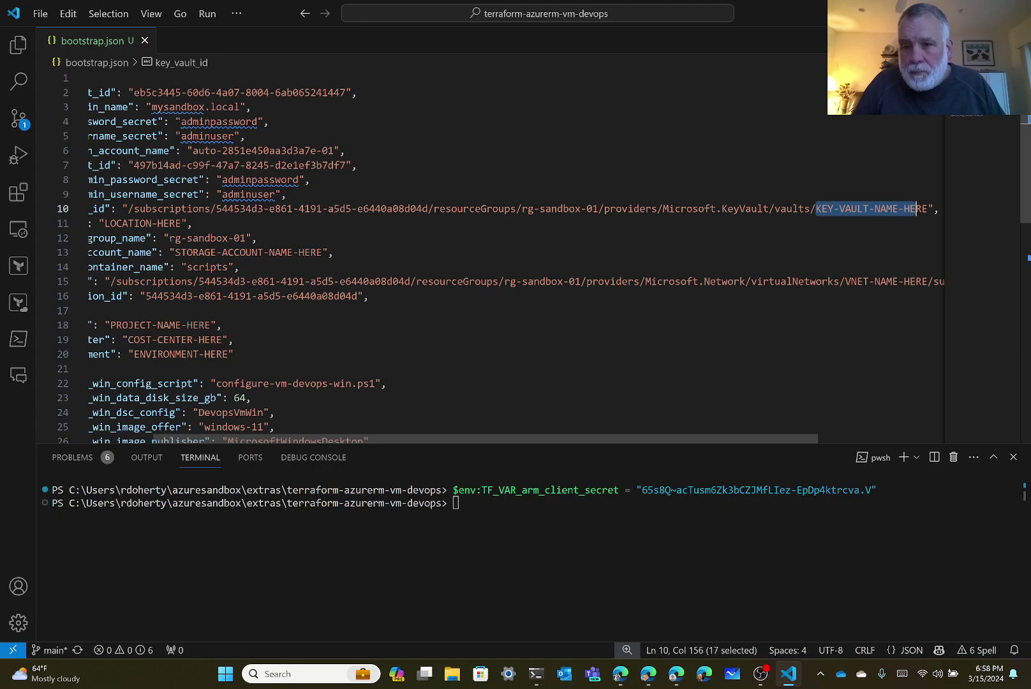
{"action": "type", "text": "kv-x3uy4mj5x9h3nk0"}
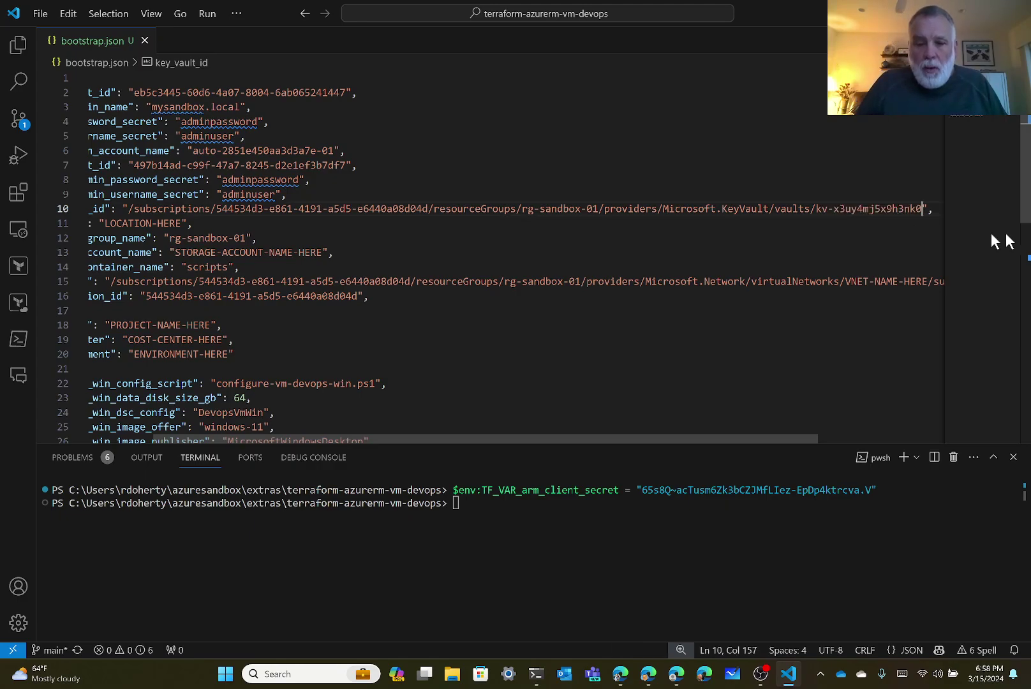
{"action": "mouse_move", "coordinate": [664, 679]}
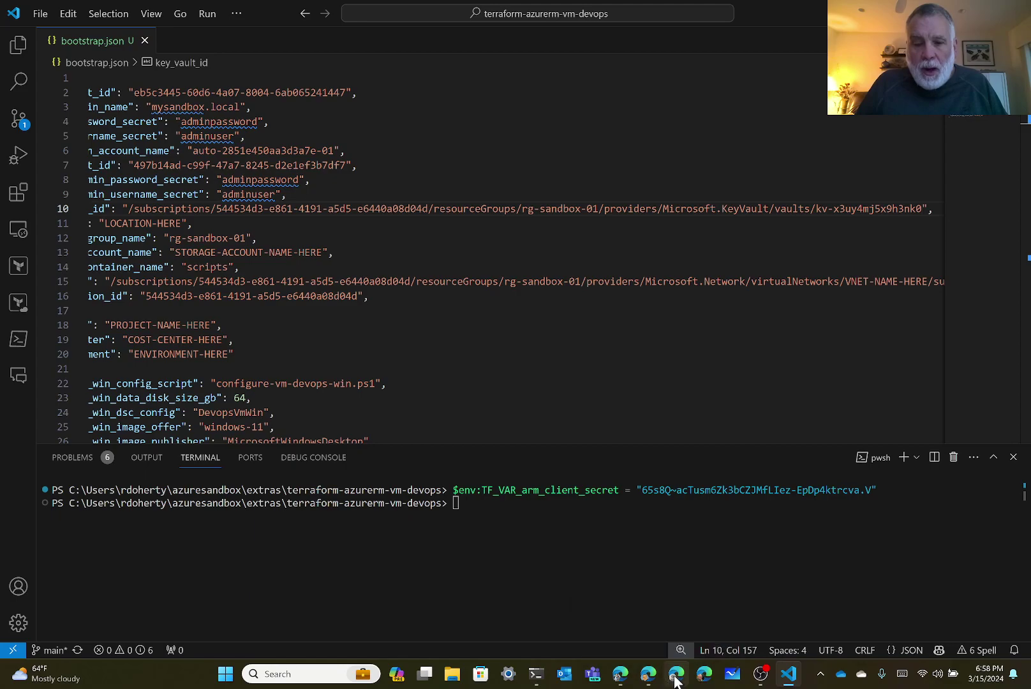
List the secrets of key vault kv-x3uy4mj5x9h3nk0, including adminpassword and adminuser.
{"action": "left_click", "coordinate": [675, 675]}
{"action": "left_click", "coordinate": [305, 361]}
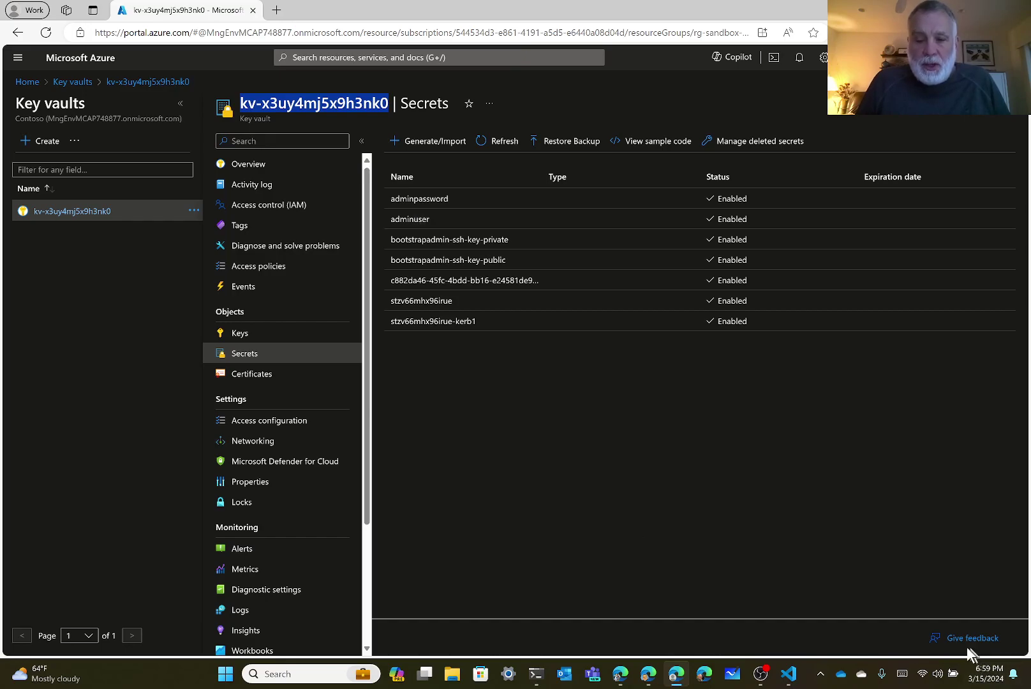
Replace the LOCATION-HERE placeholder on line 11 of bootstrap.json with eastus.
{"action": "mouse_move", "coordinate": [791, 675]}
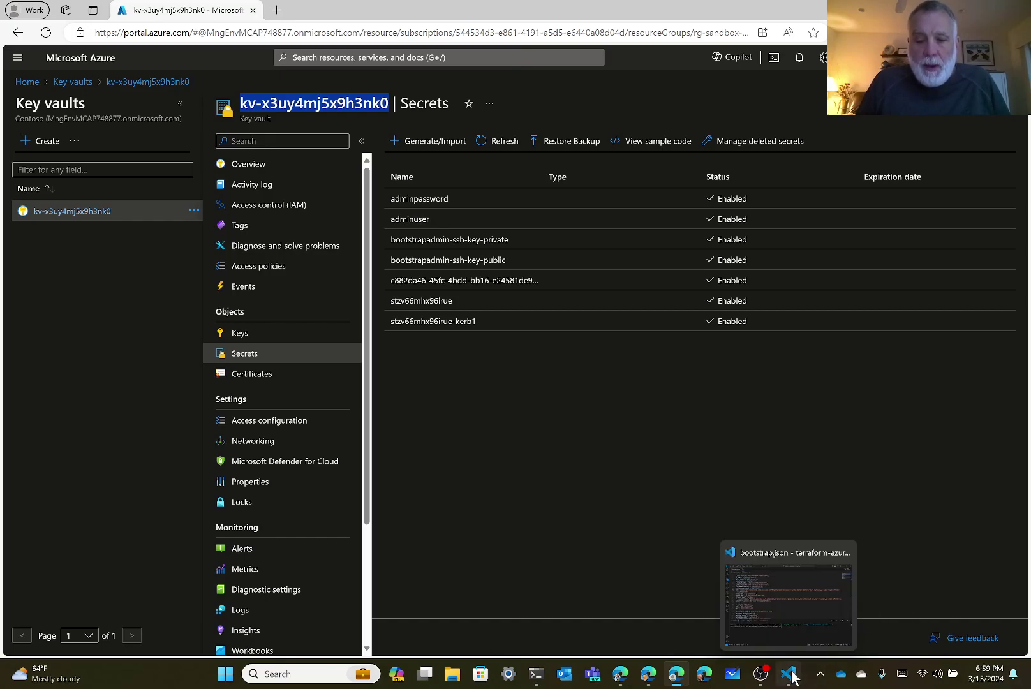
{"action": "left_click", "coordinate": [791, 675]}
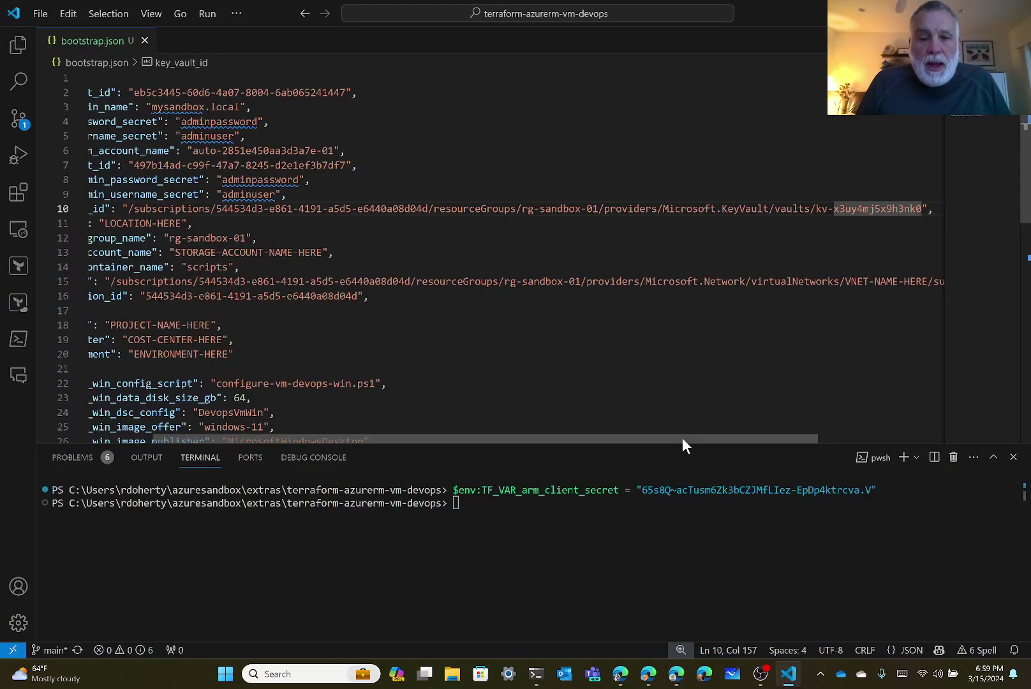
{"action": "left_click_drag", "start_coordinate": [670, 438], "coordinate": [440, 436]}
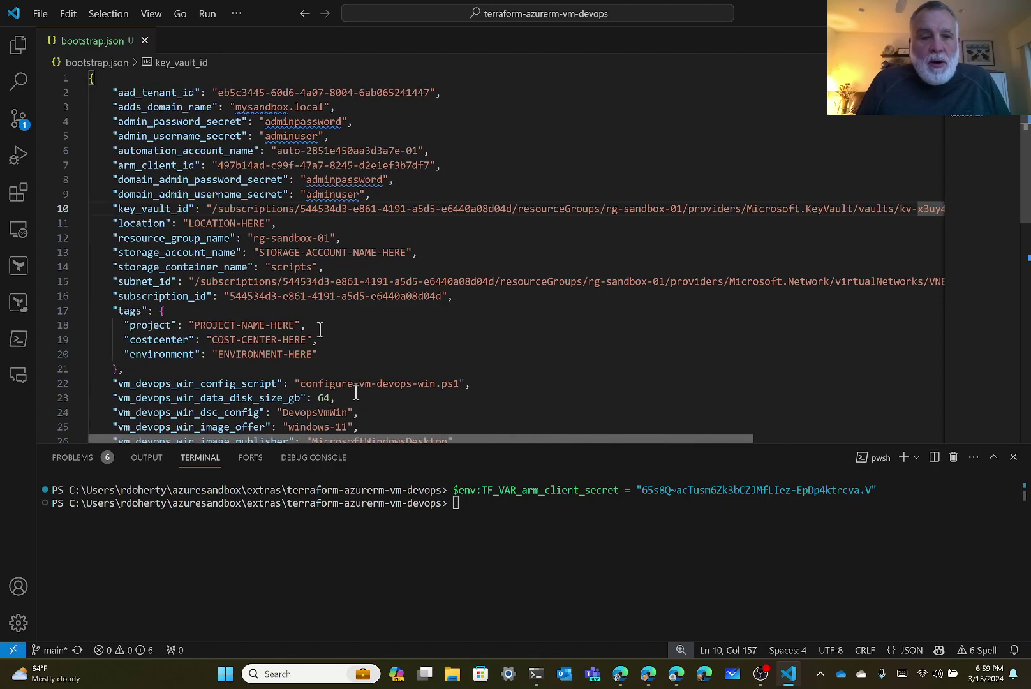
{"action": "double_click", "coordinate": [212, 224]}
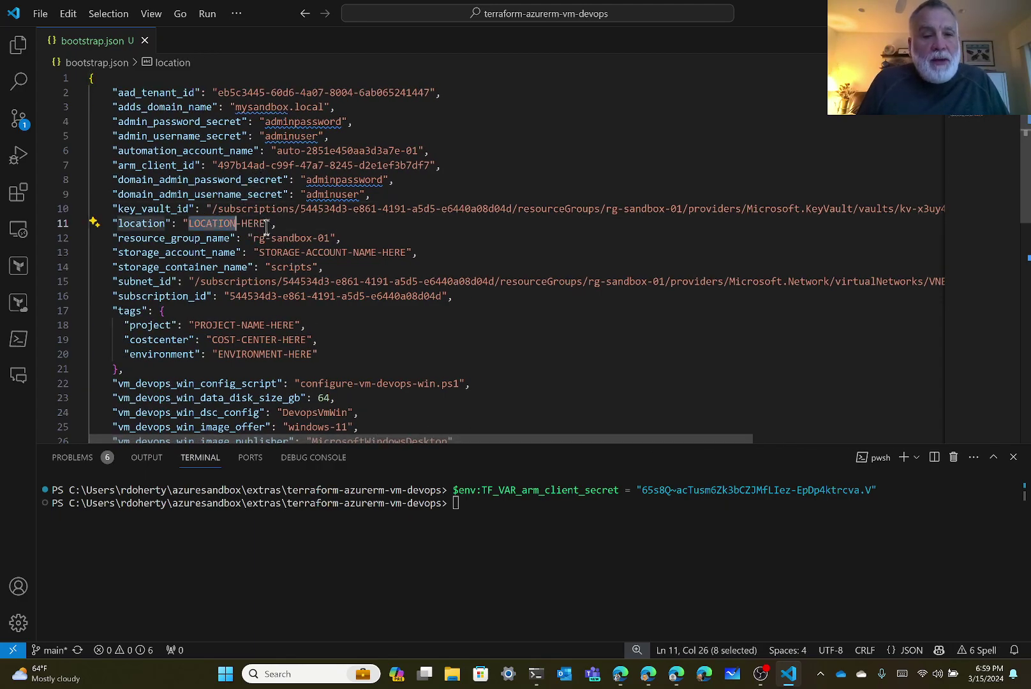
{"action": "left_click", "coordinate": [267, 223], "text": "shift"}
{"action": "type", "text": "eastus"}
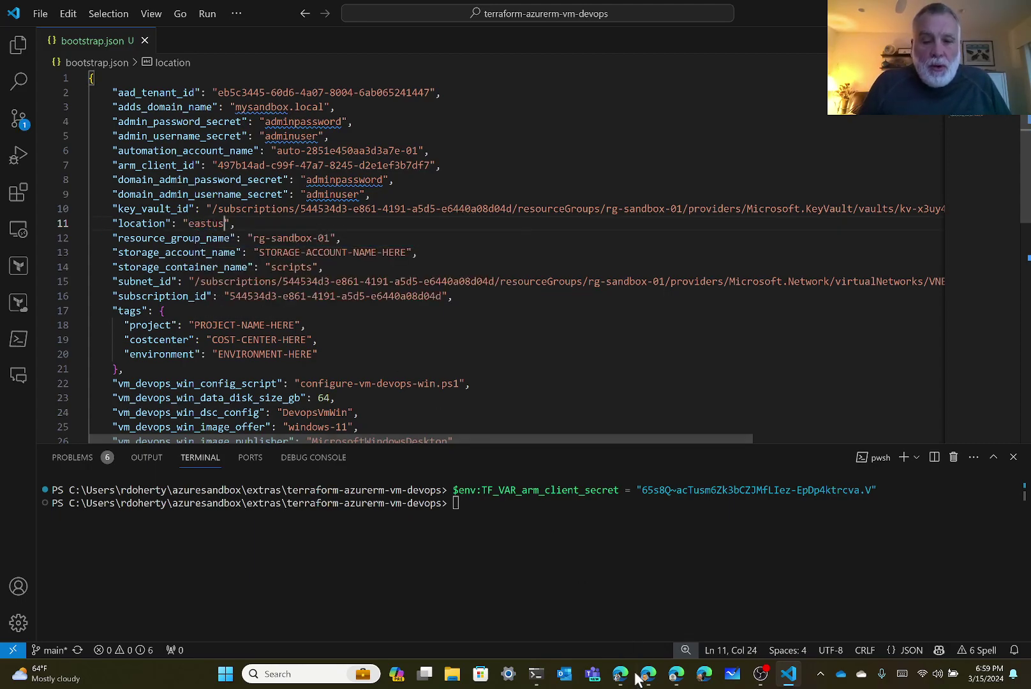
Open storage account stzv66mhx96irue from the Azure home page and copy its name.
{"action": "left_click", "coordinate": [678, 677]}
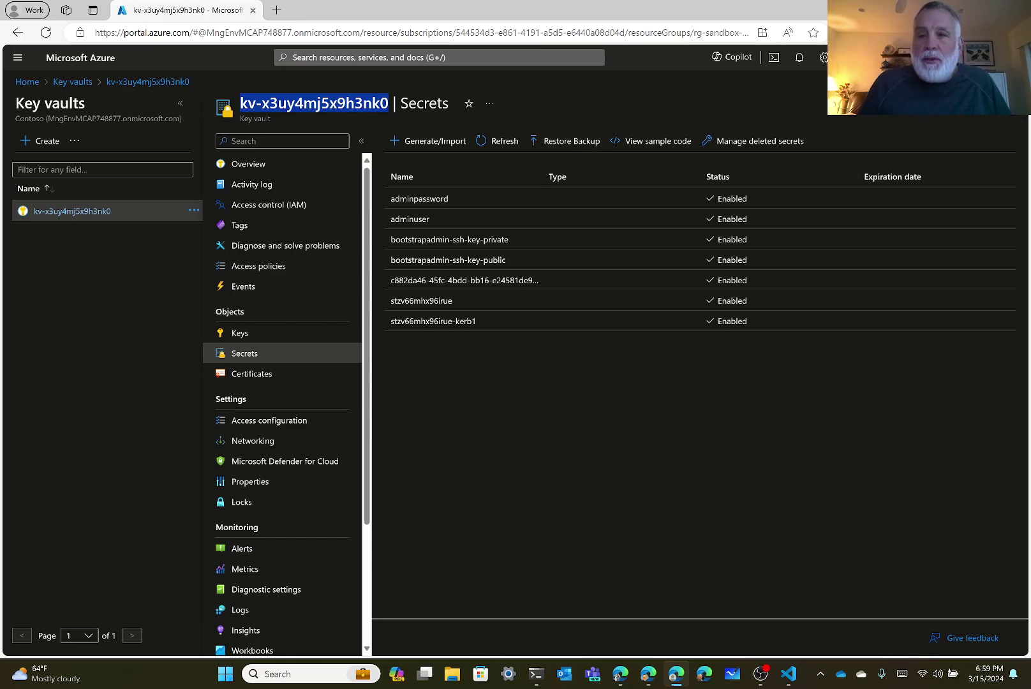
{"action": "left_click", "coordinate": [1014, 103]}
{"action": "left_click", "coordinate": [1015, 103]}
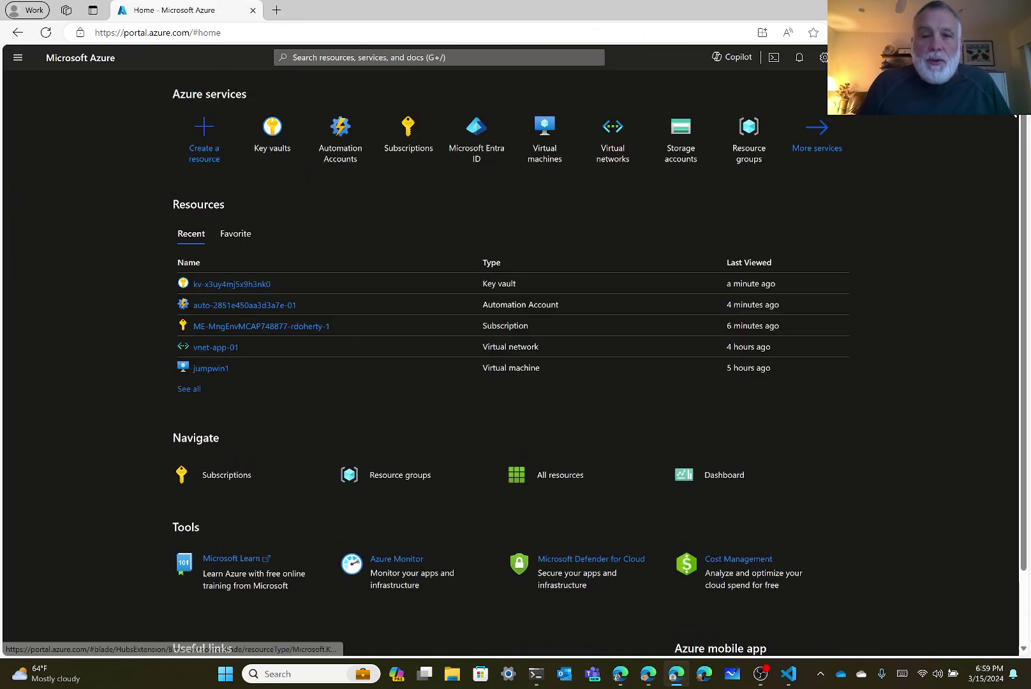
{"action": "left_click", "coordinate": [694, 137]}
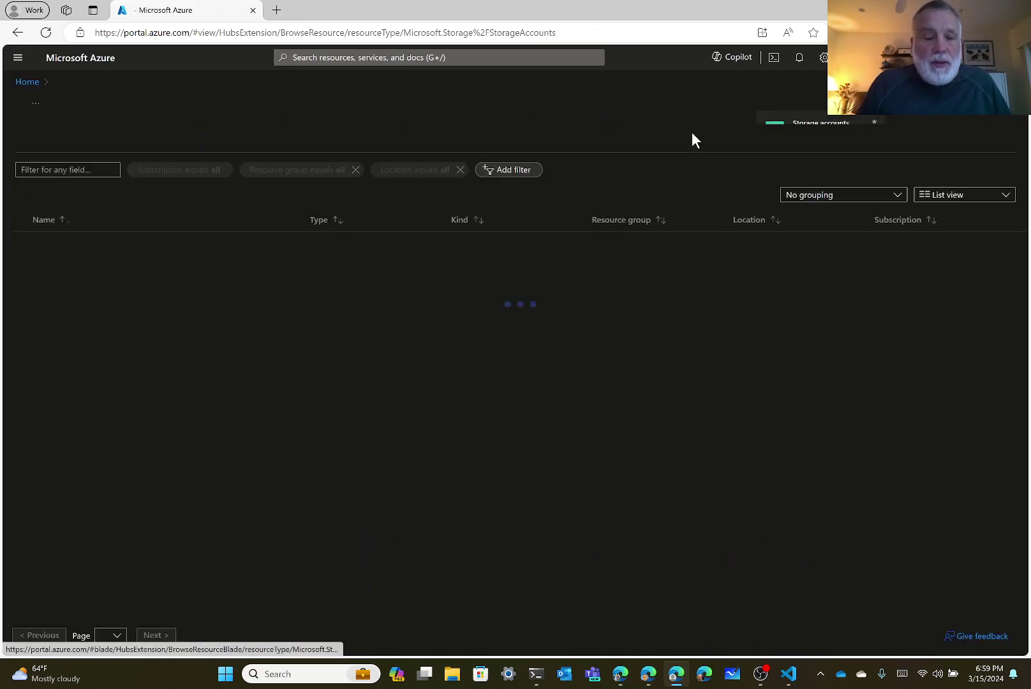
{"action": "left_click", "coordinate": [77, 245]}
{"action": "left_click_drag", "start_coordinate": [358, 102], "coordinate": [236, 114]}
{"action": "key", "text": "ctrl+c"}
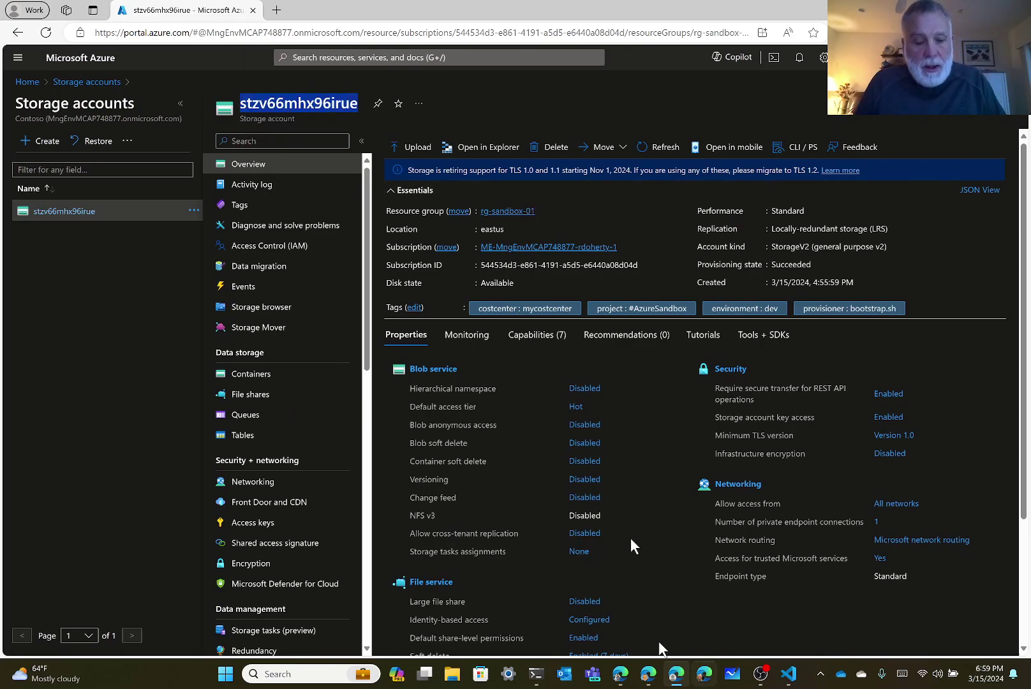
Paste stzv66mhx96irue over STORAGE-ACCOUNT-NAME-HERE on line 13 of bootstrap.json.
{"action": "left_click", "coordinate": [791, 677]}
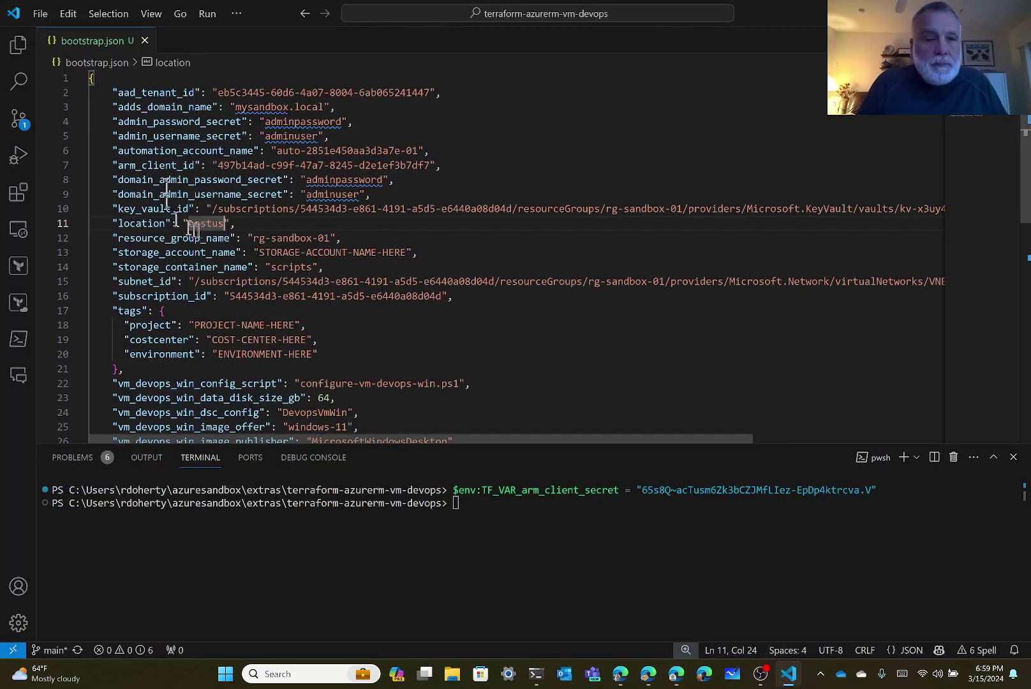
{"action": "left_click", "coordinate": [277, 253]}
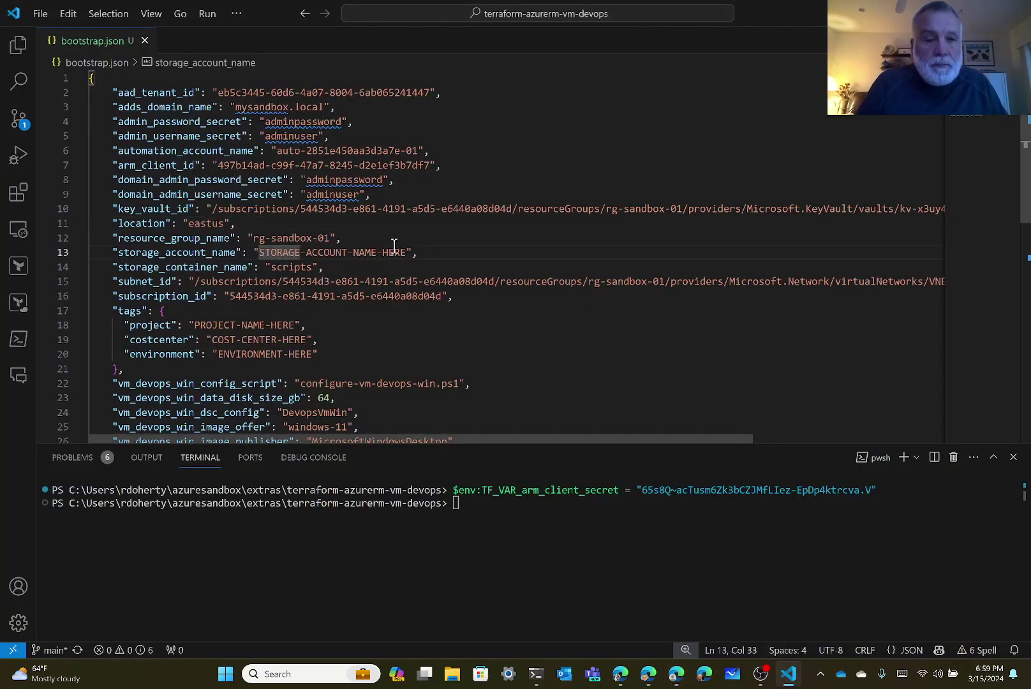
{"action": "key", "text": "shift+Right"}
{"action": "key", "text": "shift+Right"}
{"action": "key", "text": "shift+Right"}
{"action": "key", "text": "shift+Right"}
{"action": "key", "text": "shift+Right"}
{"action": "key", "text": "shift+Right"}
{"action": "key", "text": "shift+Right"}
{"action": "key", "text": "shift+Right"}
{"action": "key", "text": "shift+Right"}
{"action": "key", "text": "shift+Right"}
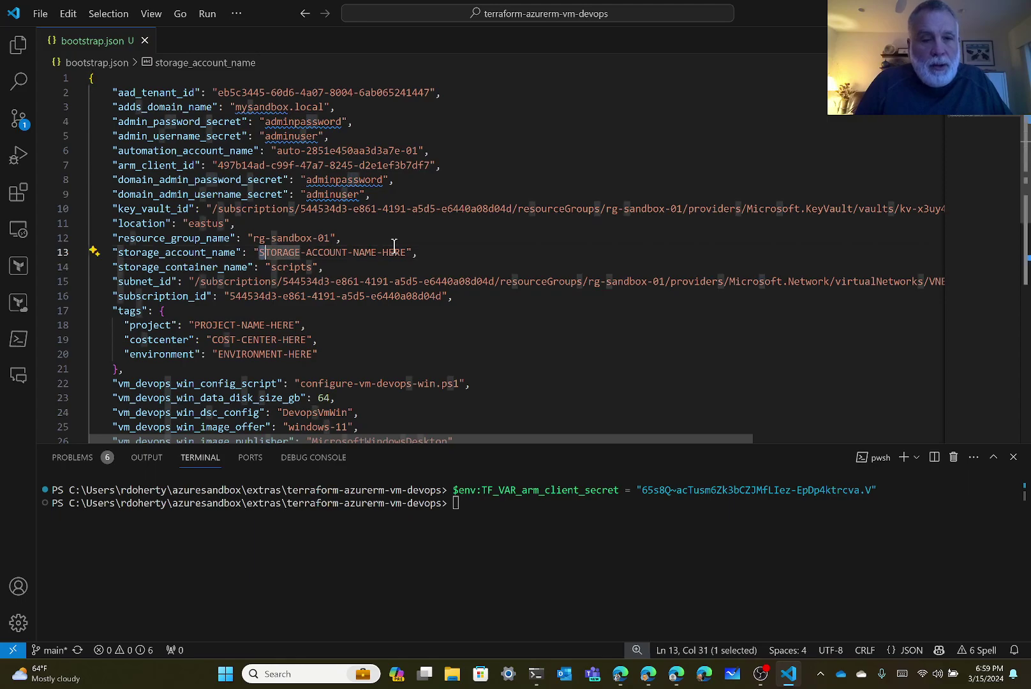
{"action": "key", "text": "shift+Right"}
{"action": "key", "text": "shift+Right"}
{"action": "key", "text": "shift+Right"}
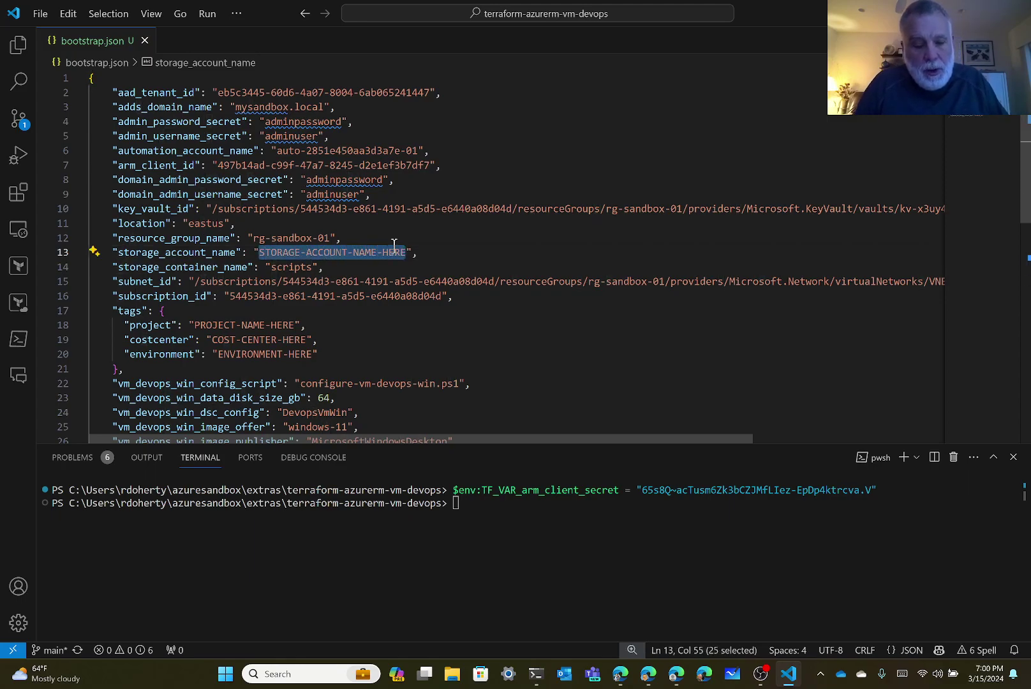
{"action": "key", "text": "ctrl+v"}
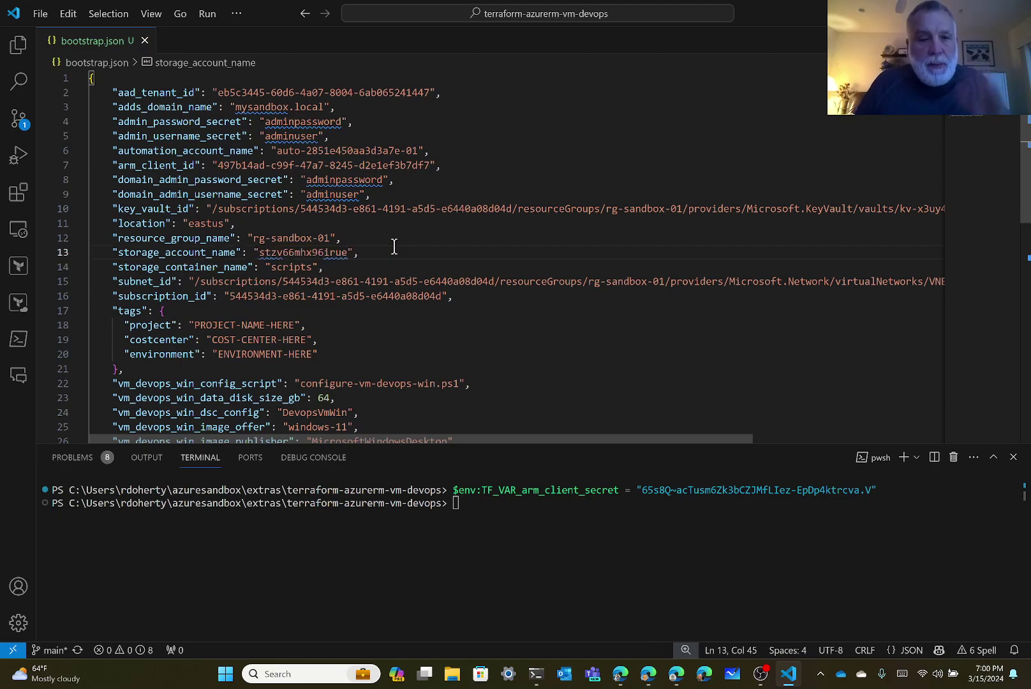
{"action": "double_click", "coordinate": [310, 263]}
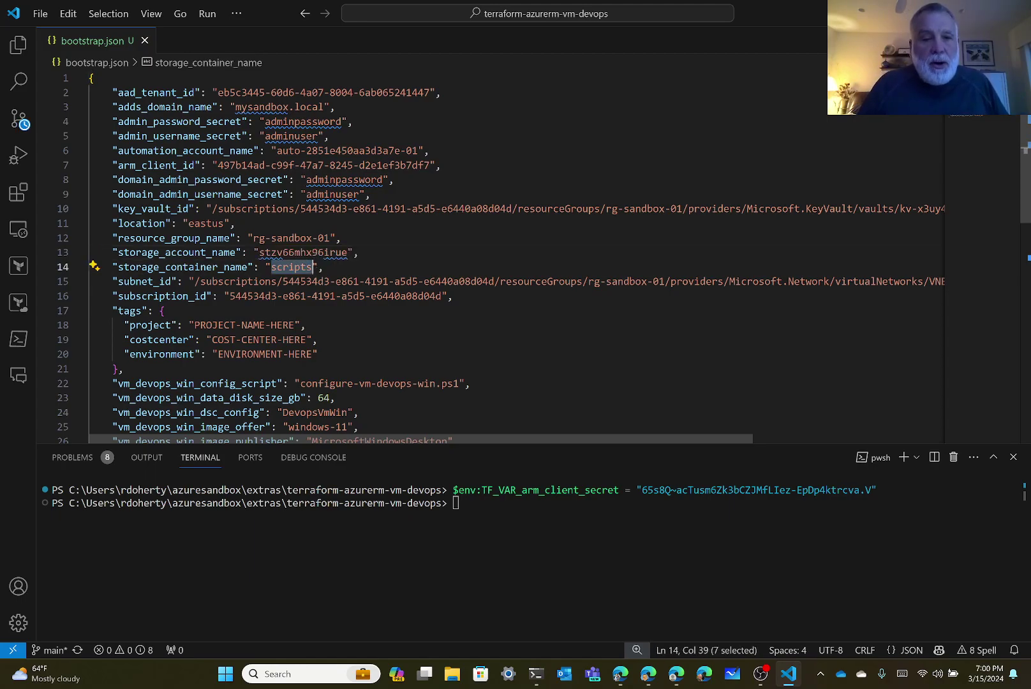
Confirm the storage account has a private scripts container, then return to bootstrap.json.
{"action": "mouse_move", "coordinate": [707, 682]}
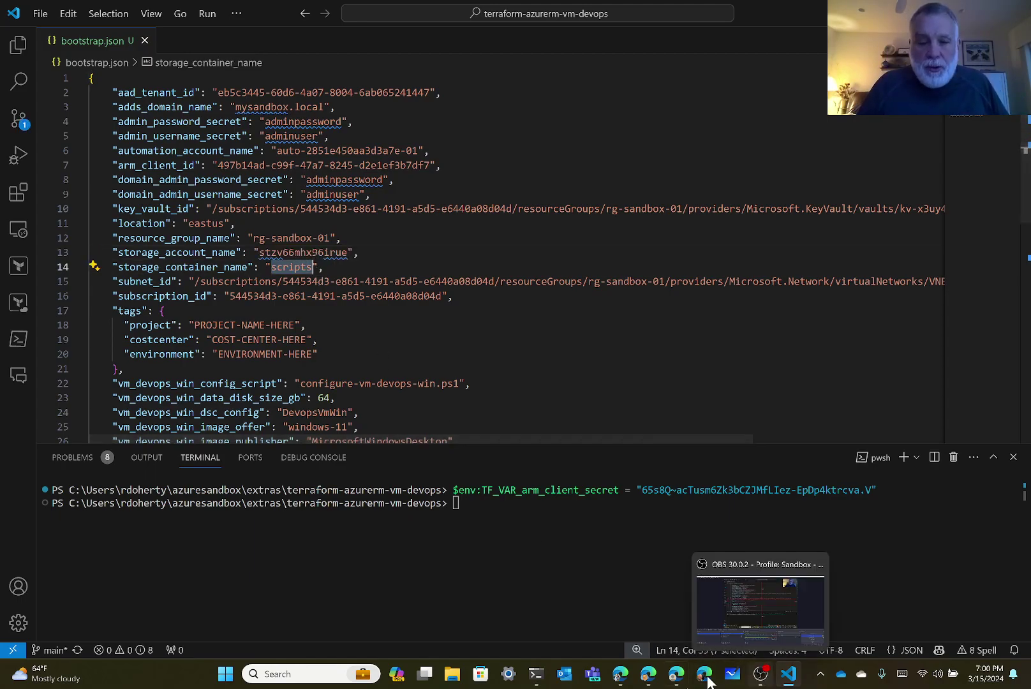
{"action": "left_click", "coordinate": [675, 682]}
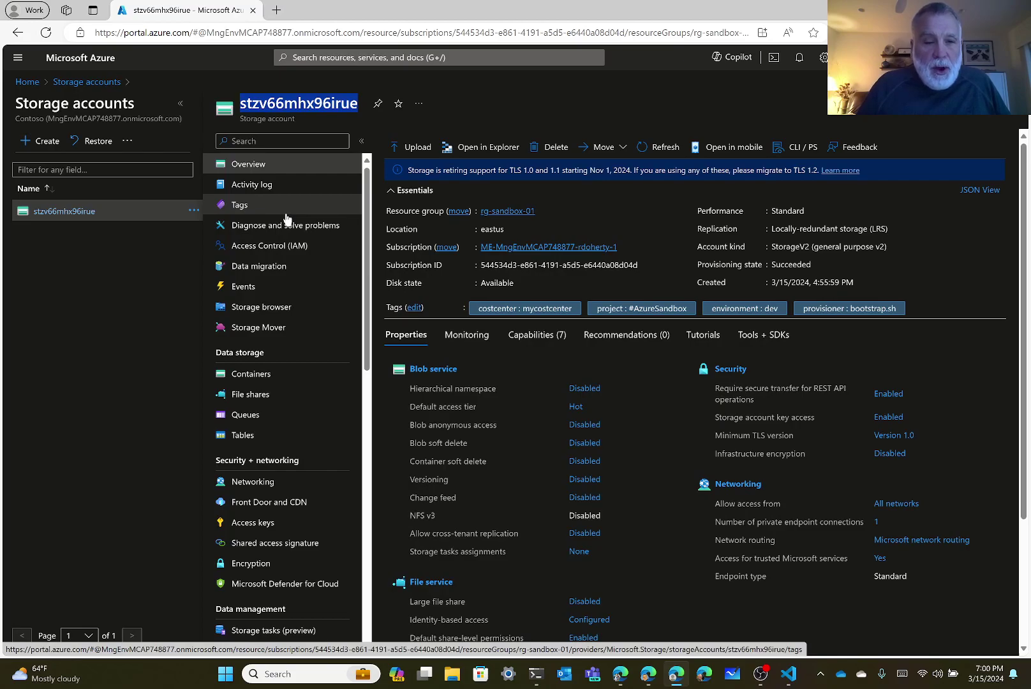
{"action": "left_click", "coordinate": [272, 376]}
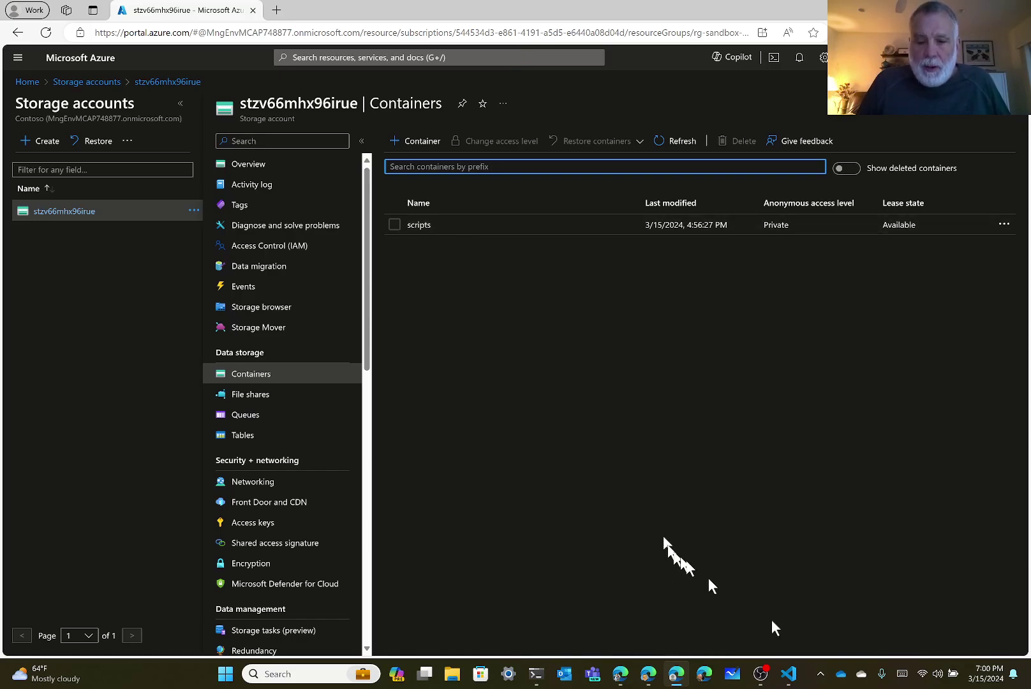
{"action": "left_click", "coordinate": [789, 674]}
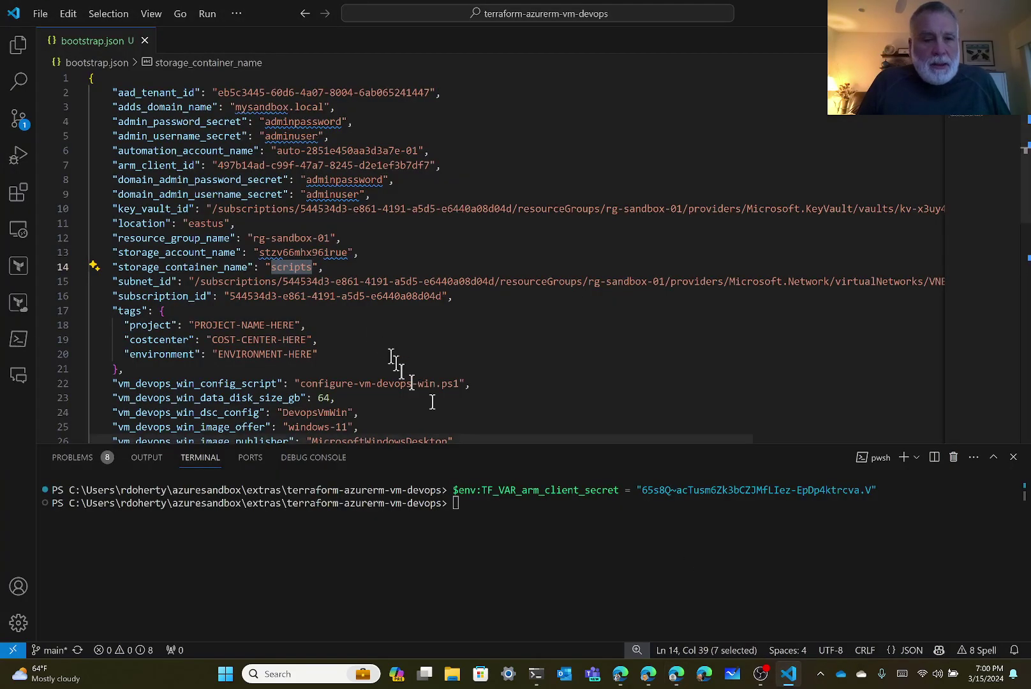
Scroll to the subnet_id path on line 15 and select its VNET-NAME-HERE placeholder.
{"action": "scroll", "coordinate": [366, 324], "scroll_direction": "down", "scroll_amount": 1}
{"action": "scroll", "coordinate": [367, 324], "scroll_direction": "down", "scroll_amount": 1}
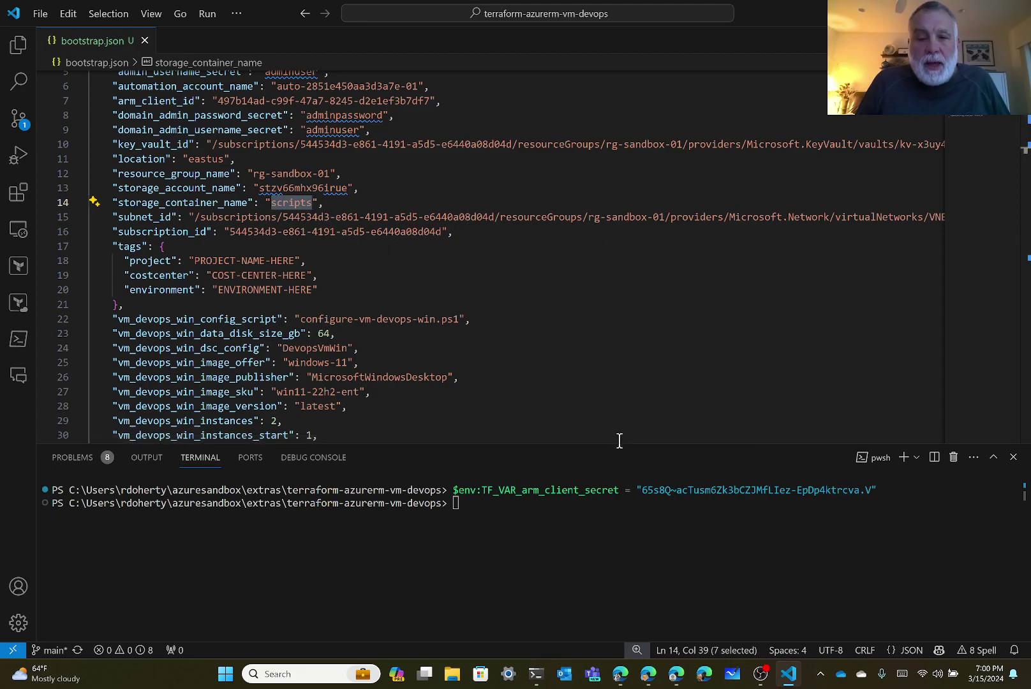
{"action": "left_click_drag", "start_coordinate": [624, 435], "coordinate": [792, 437]}
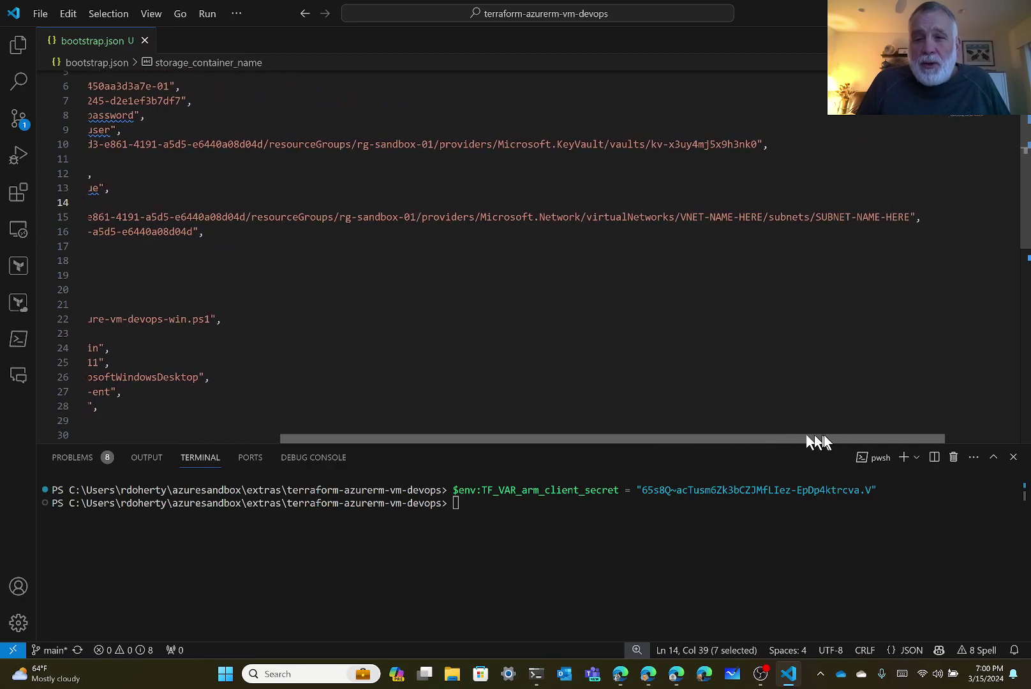
{"action": "left_click", "coordinate": [693, 219]}
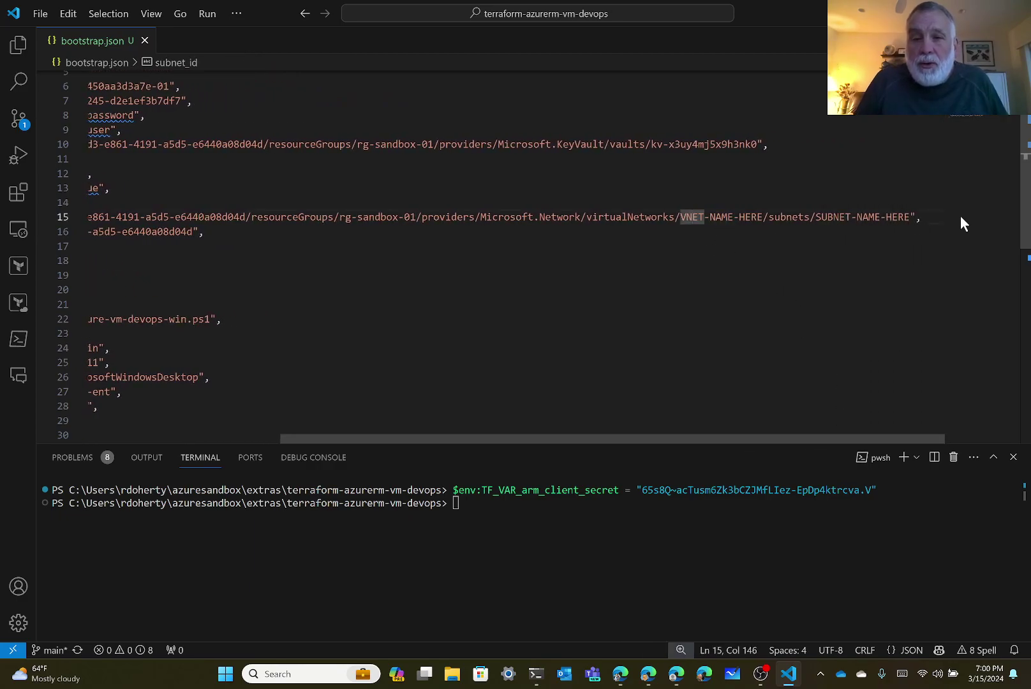
{"action": "key", "text": "shift+Left"}
{"action": "key", "text": "shift+Right"}
{"action": "key", "text": "shift+Right"}
{"action": "key", "text": "shift+Right"}
{"action": "key", "text": "shift+Right"}
{"action": "key", "text": "shift+Right"}
{"action": "key", "text": "shift+Right"}
{"action": "key", "text": "shift+Right"}
{"action": "key", "text": "shift+Right"}
{"action": "key", "text": "shift+Right"}
{"action": "key", "text": "shift+Right"}
{"action": "key", "text": "shift+Right"}
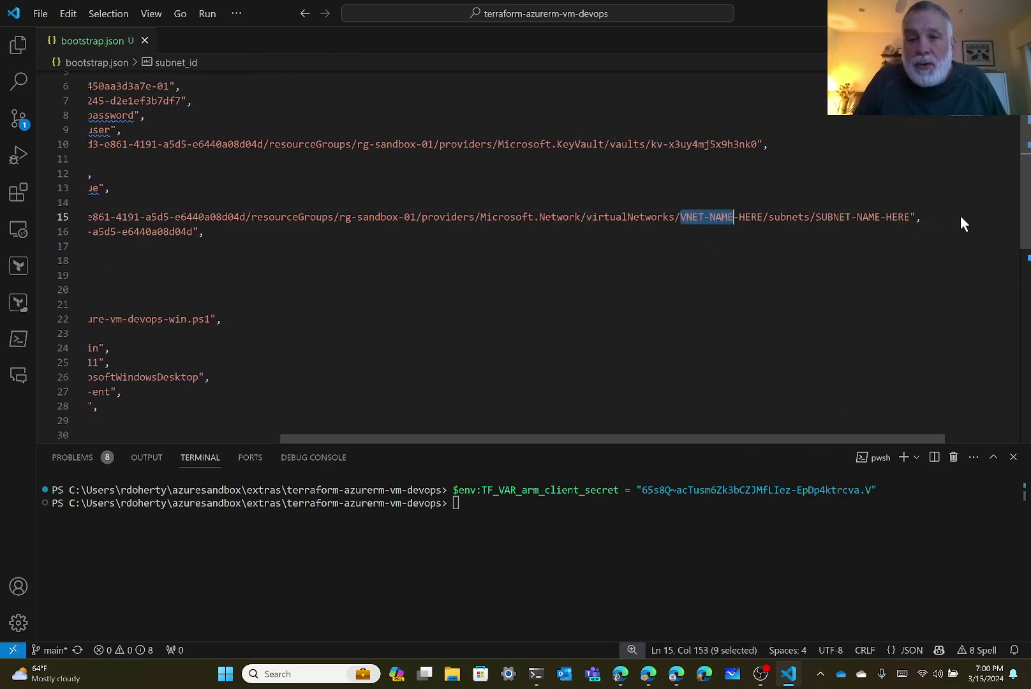
{"action": "key", "text": "shift+Right"}
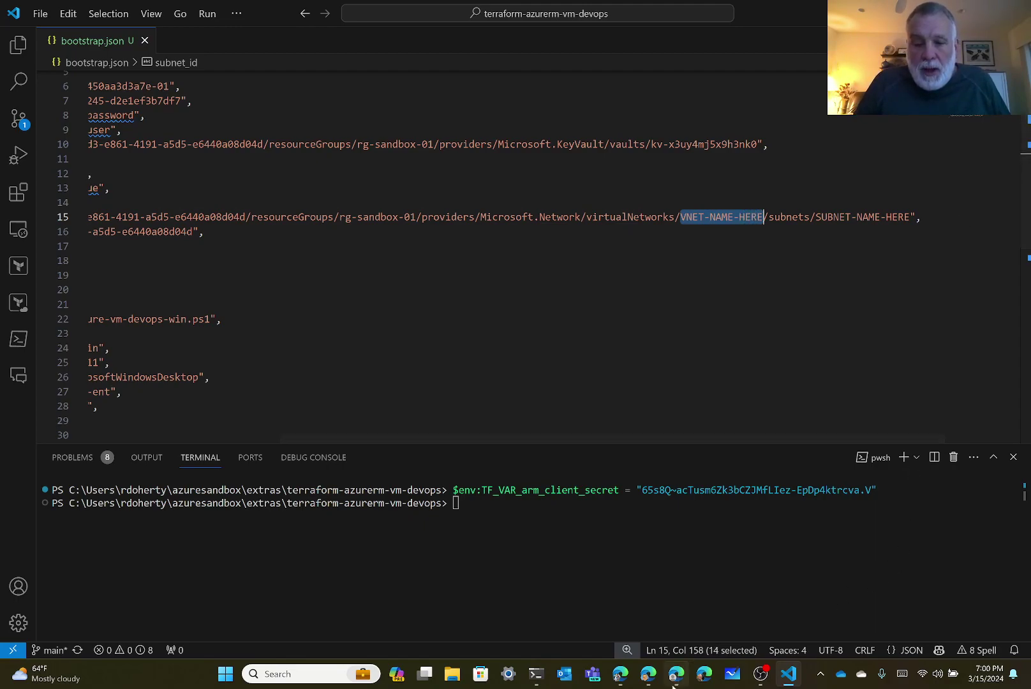
Open virtual network vnet-app-01 from the Azure home page and copy its name.
{"action": "mouse_move", "coordinate": [677, 674]}
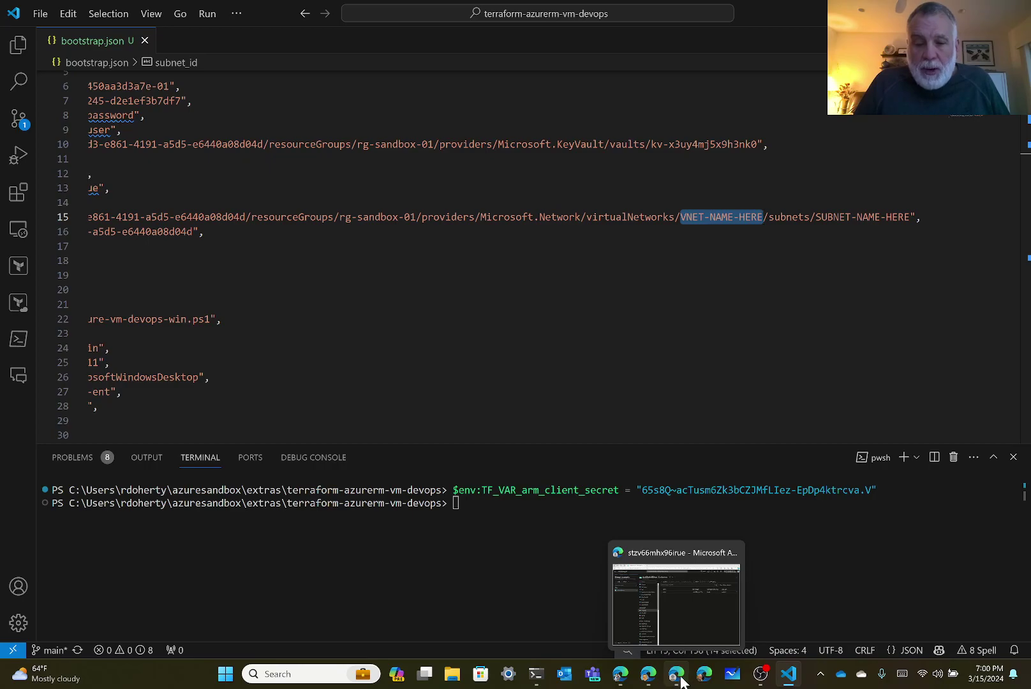
{"action": "left_click", "coordinate": [680, 680]}
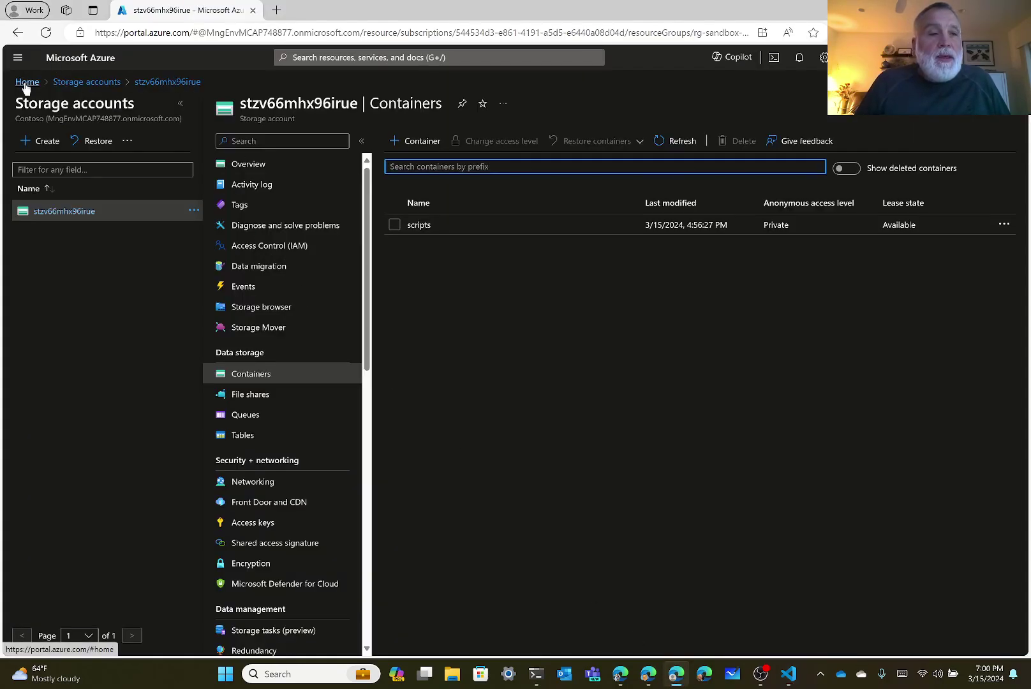
{"action": "left_click", "coordinate": [27, 83]}
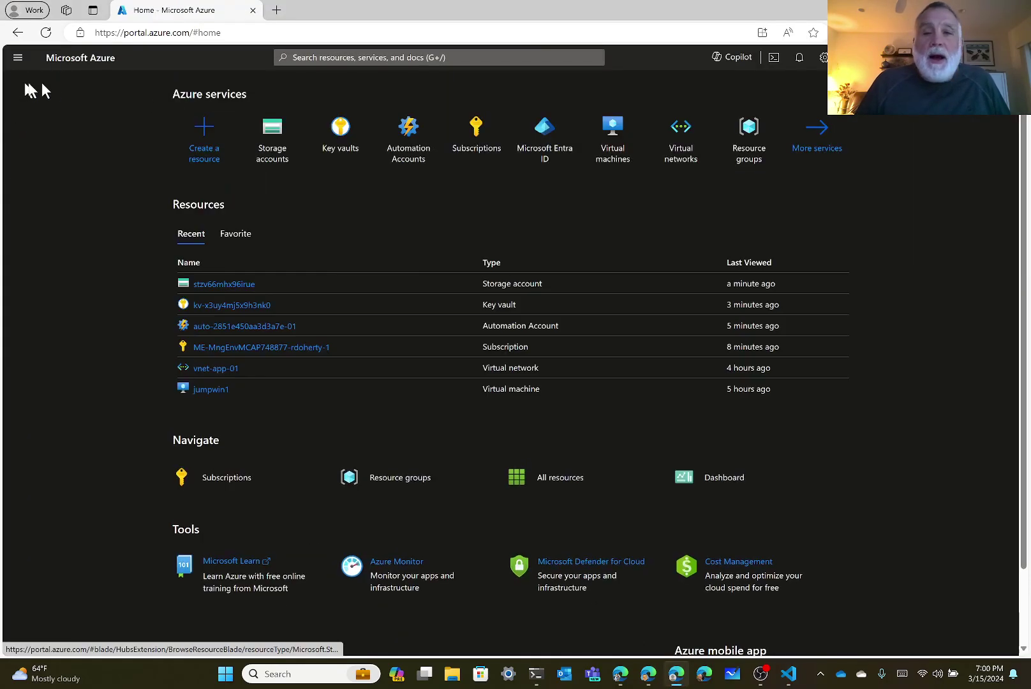
{"action": "left_click", "coordinate": [681, 159]}
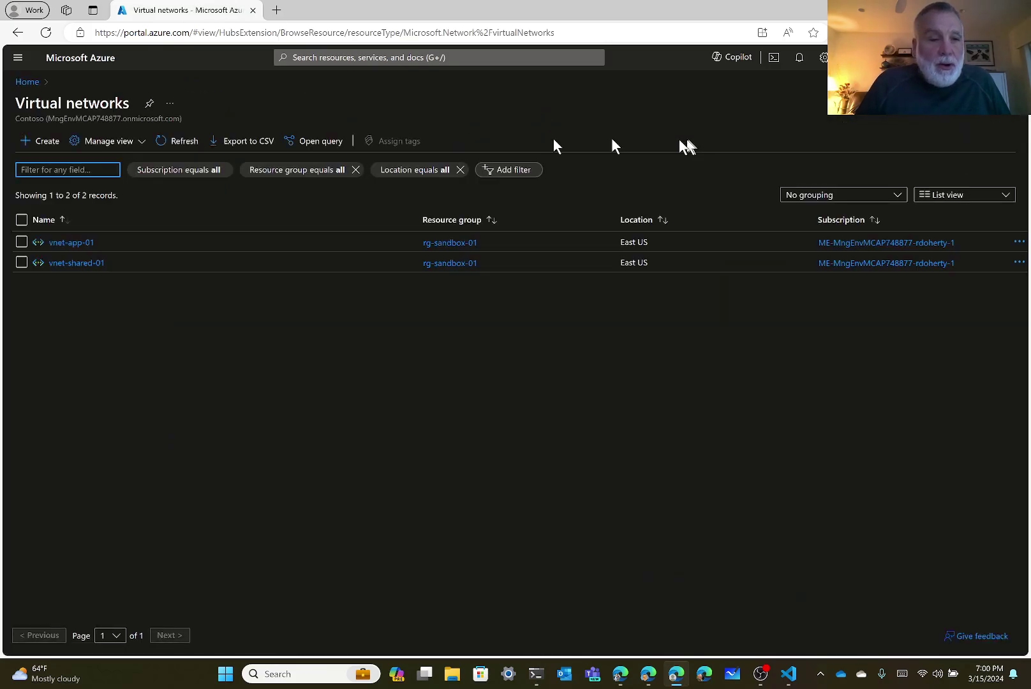
{"action": "left_click", "coordinate": [70, 243]}
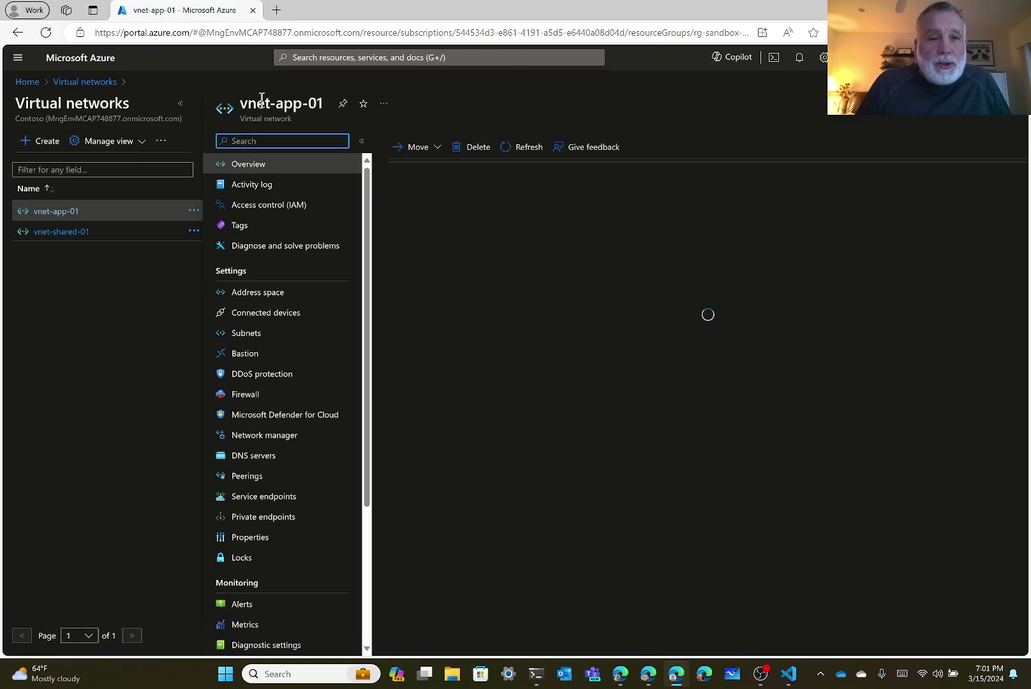
{"action": "left_click_drag", "start_coordinate": [240, 104], "coordinate": [320, 102]}
{"action": "key", "text": "ctrl+c"}
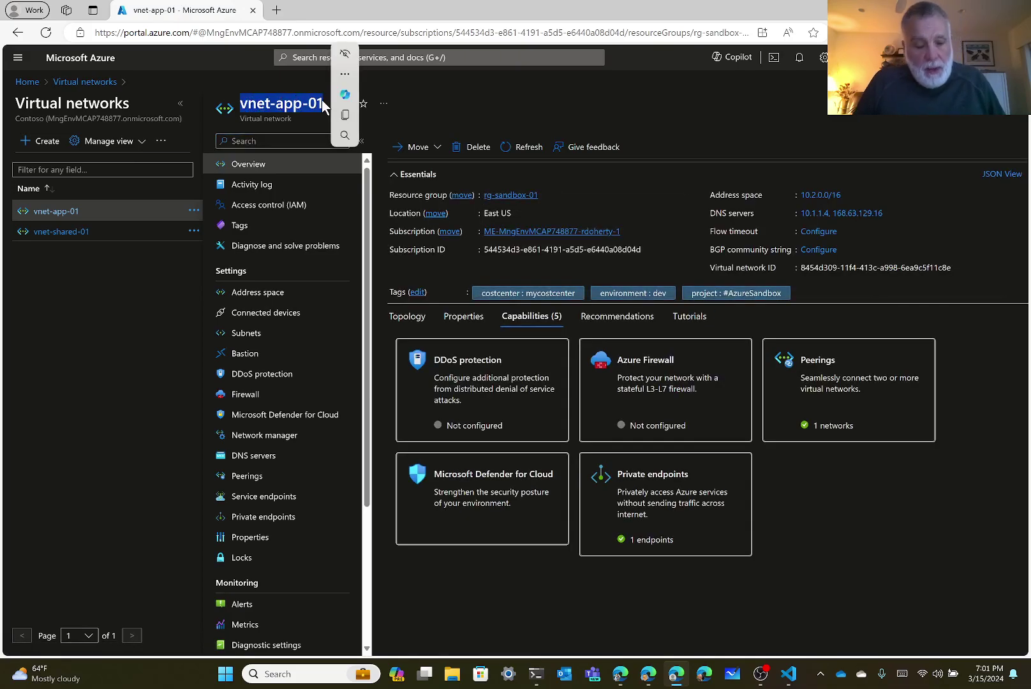
Paste vnet-app-01 over VNET-NAME-HERE in the subnet_id path on line 15.
{"action": "left_click", "coordinate": [797, 676]}
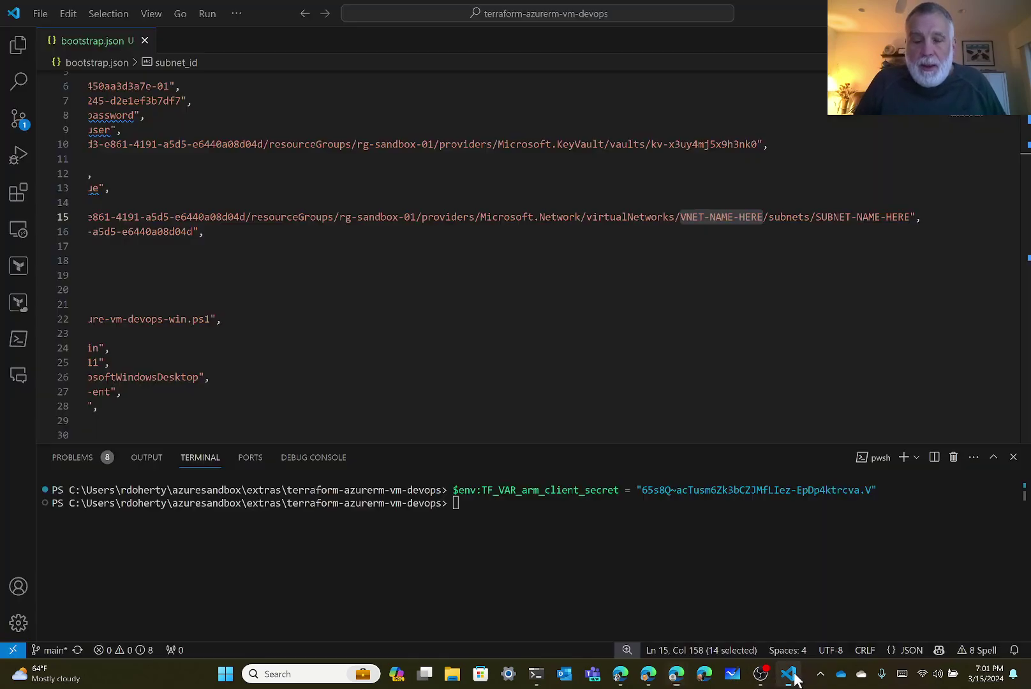
{"action": "left_click", "coordinate": [696, 226]}
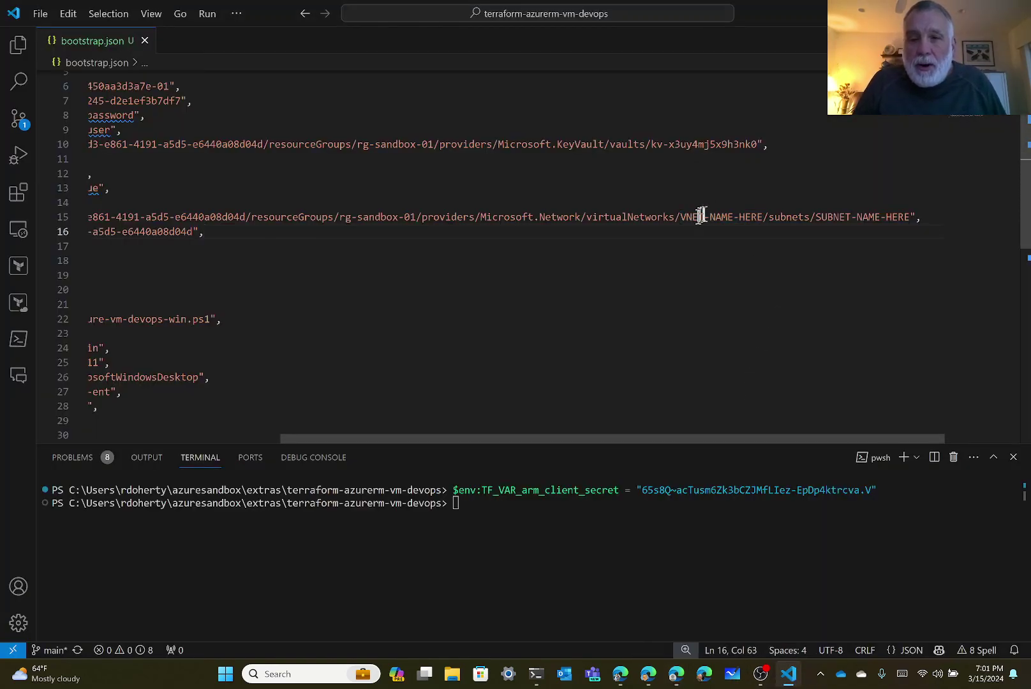
{"action": "double_click", "coordinate": [696, 219]}
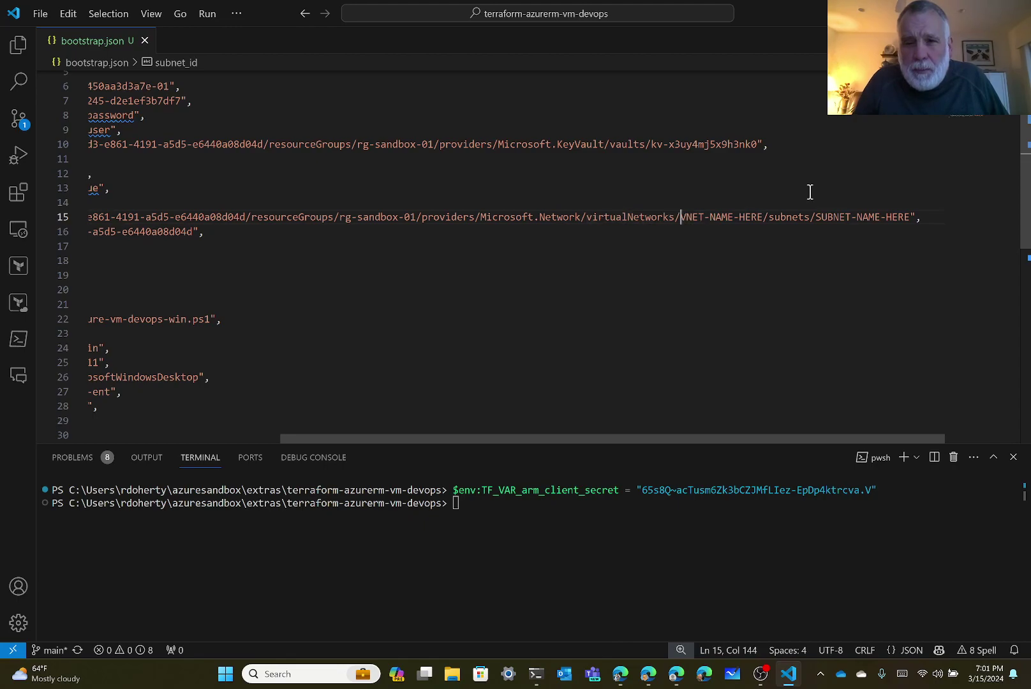
{"action": "key", "text": "shift+Right"}
{"action": "key", "text": "shift+Right"}
{"action": "key", "text": "shift+Right"}
{"action": "key", "text": "shift+Right"}
{"action": "key", "text": "shift+Right"}
{"action": "key", "text": "shift+Right"}
{"action": "key", "text": "shift+Right"}
{"action": "key", "text": "shift+Right"}
{"action": "key", "text": "shift+Right"}
{"action": "key", "text": "shift+Right"}
{"action": "key", "text": "shift+Right"}
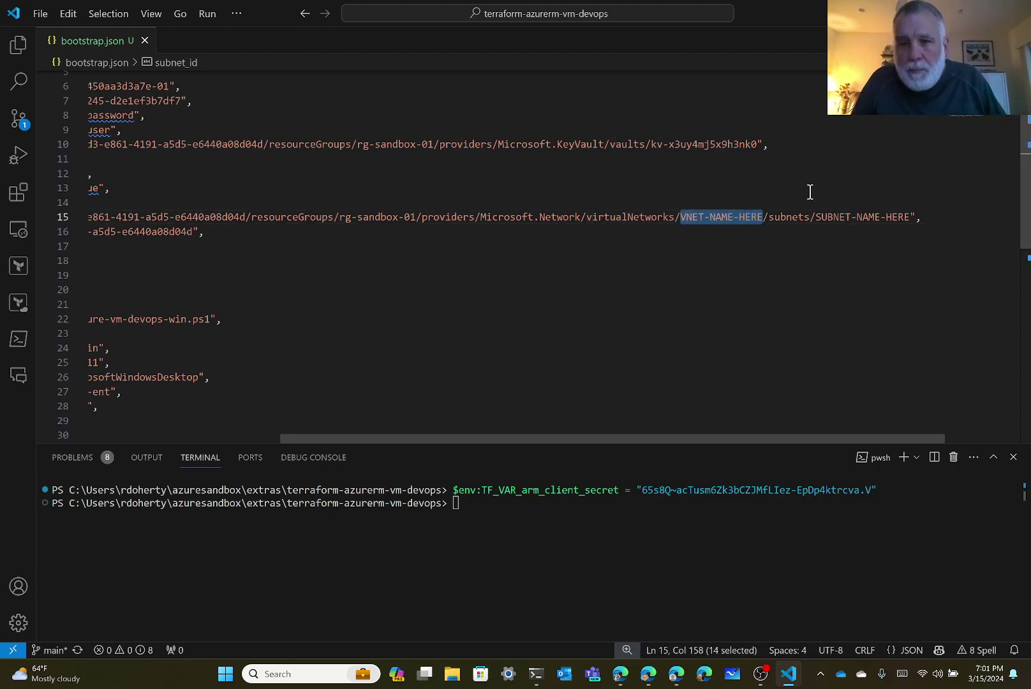
{"action": "key", "text": "ctrl+v"}
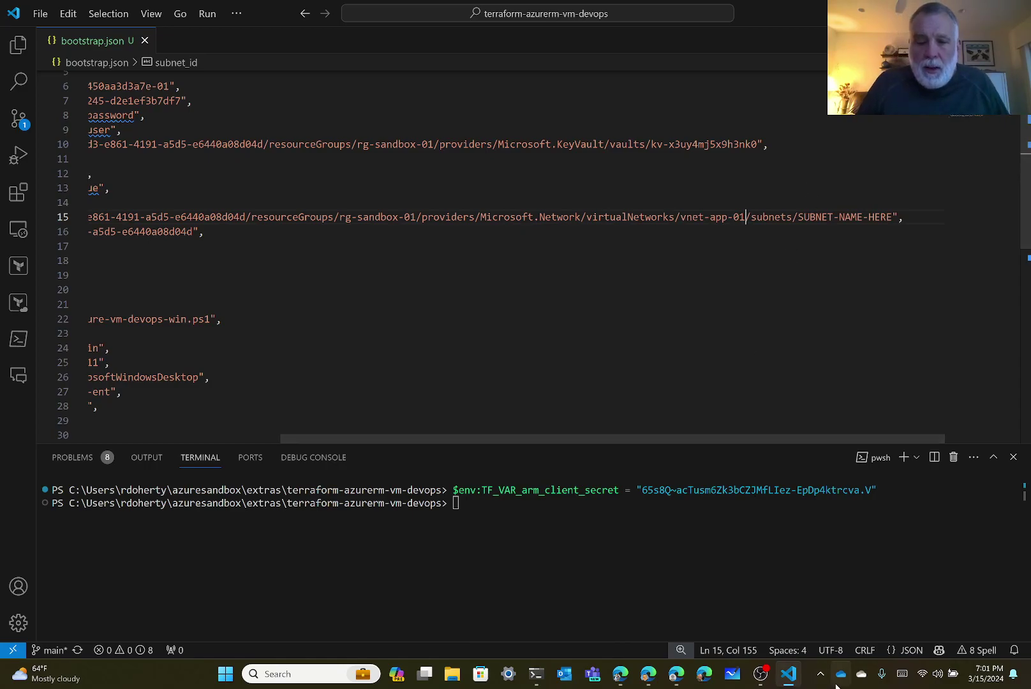
{"action": "mouse_move", "coordinate": [792, 680]}
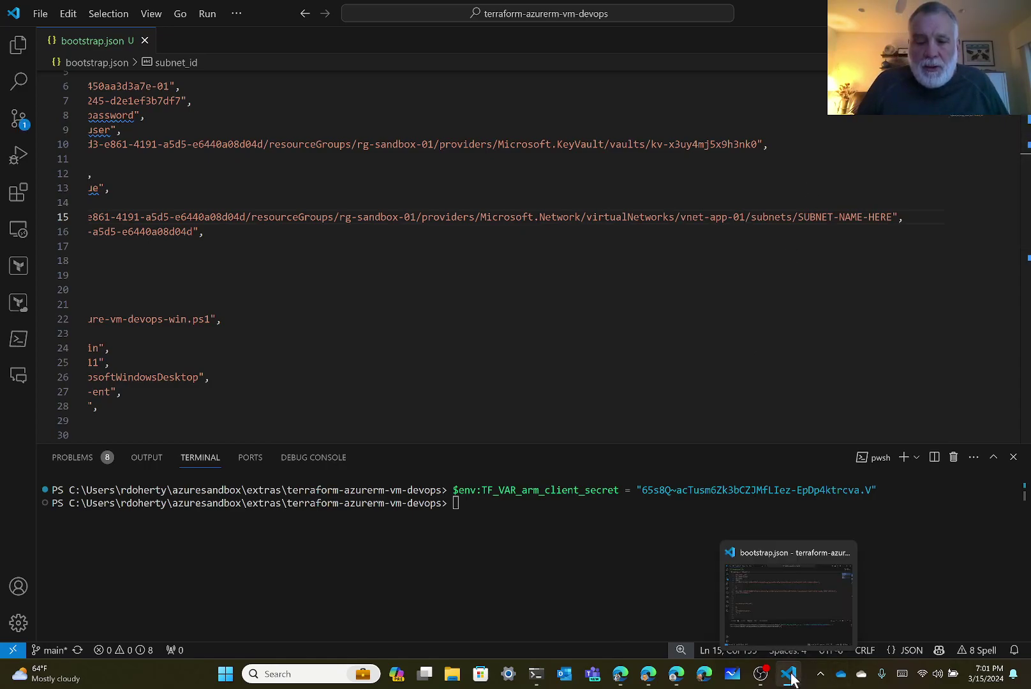
Open subnet snet-app-01 in vnet-app-01's Subnets list and copy its name.
{"action": "left_click", "coordinate": [677, 674]}
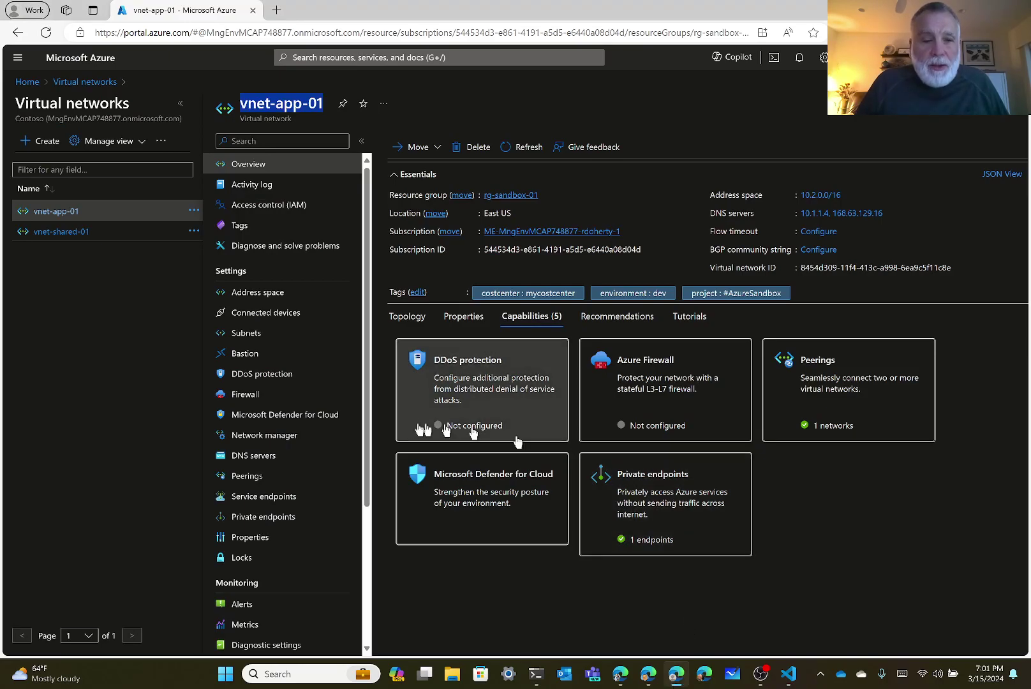
{"action": "left_click", "coordinate": [245, 335]}
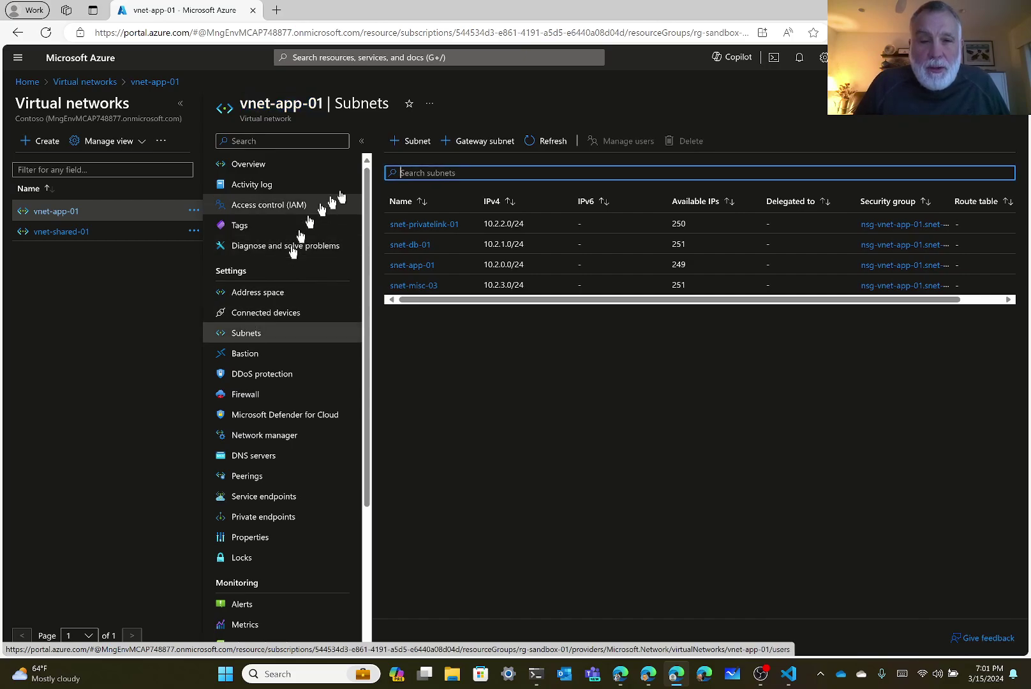
{"action": "left_click", "coordinate": [413, 265]}
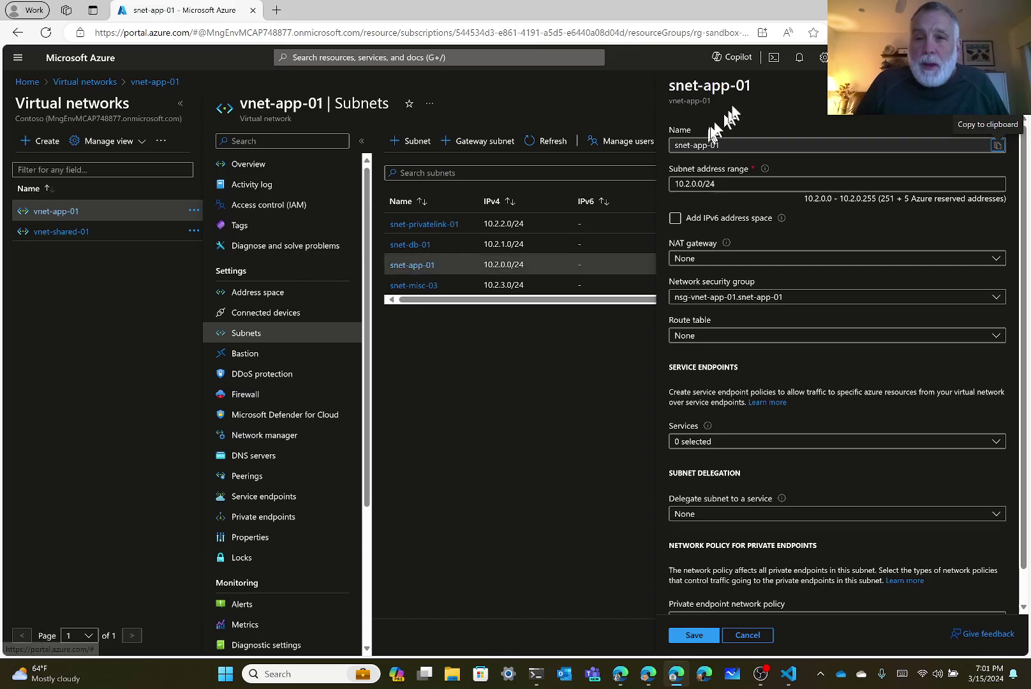
{"action": "left_click_drag", "start_coordinate": [751, 86], "coordinate": [676, 84]}
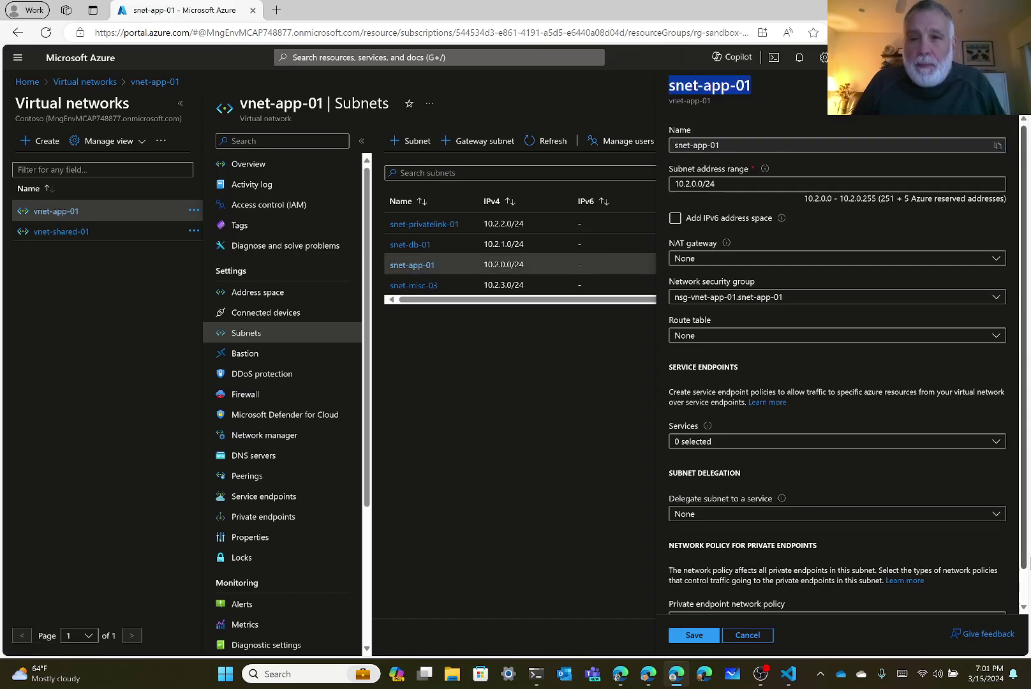
{"action": "left_click", "coordinate": [790, 676]}
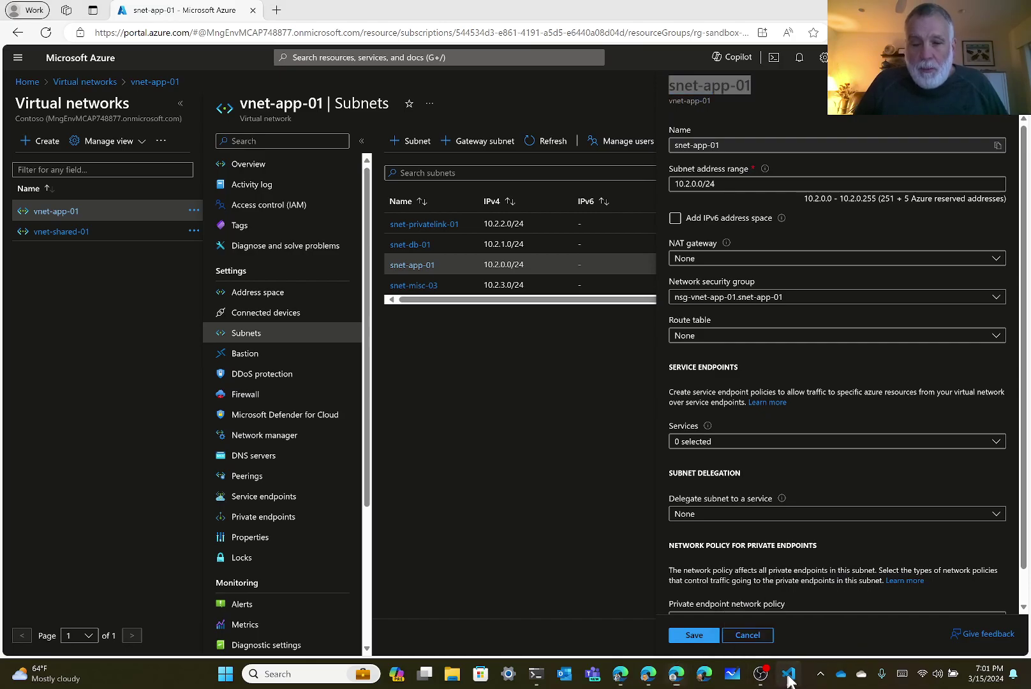
Replace SUBNET-NAME-HERE at the end of the subnet_id path with snet-app-01.
{"action": "left_click", "coordinate": [824, 217]}
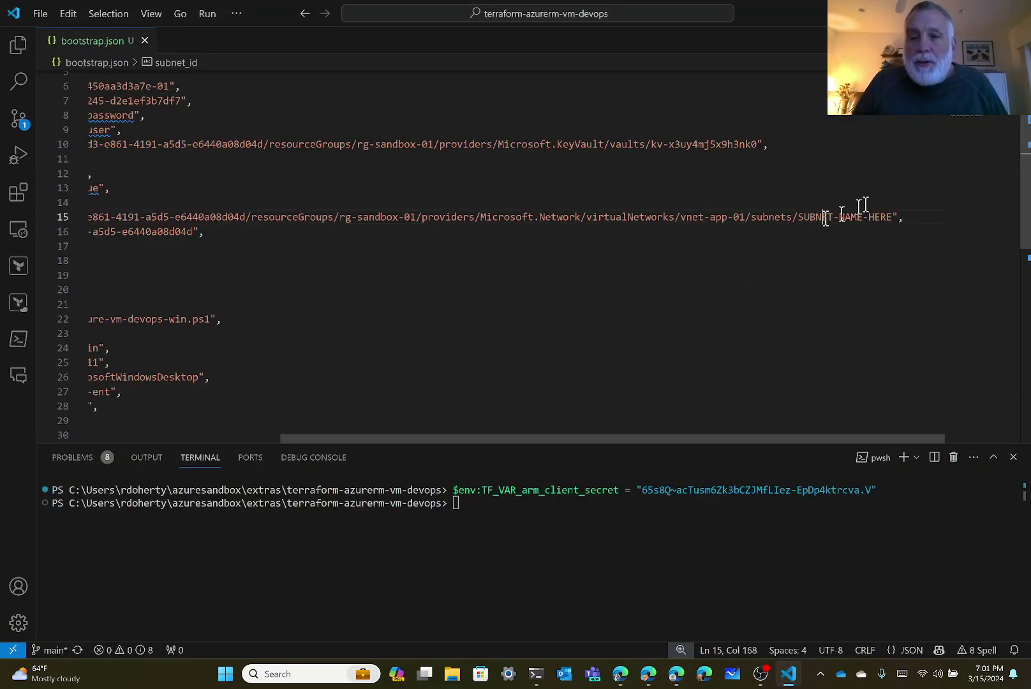
{"action": "key", "text": "ctrl+Left"}
{"action": "key", "text": "ctrl+shift+Right"}
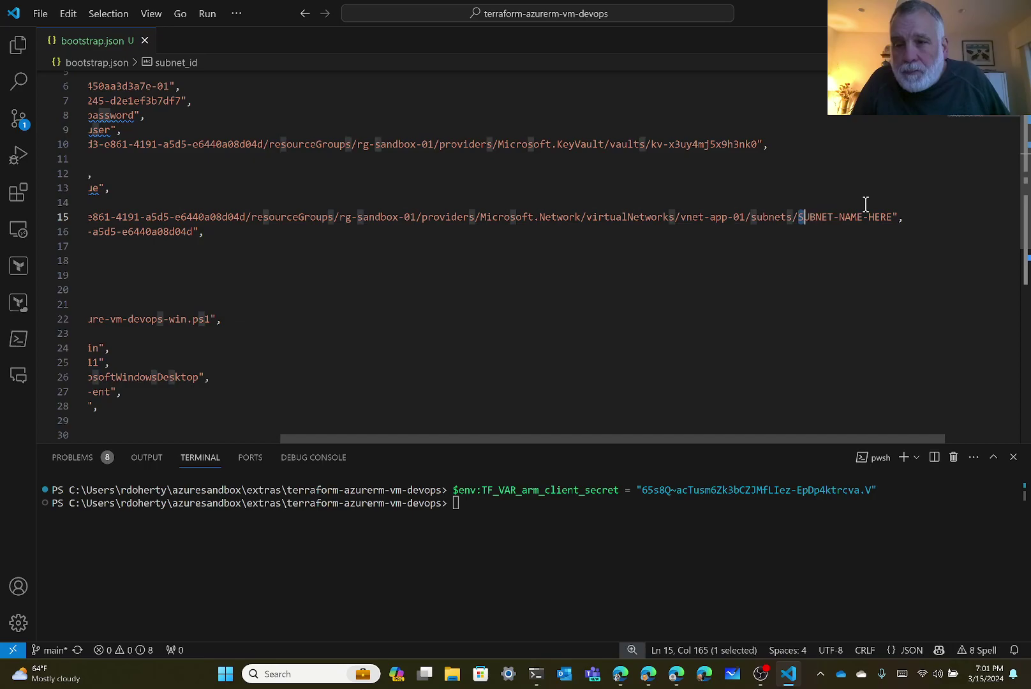
{"action": "key", "text": "ctrl+shift+Right"}
{"action": "key", "text": "shift+Right"}
{"action": "key", "text": "shift+Right"}
{"action": "key", "text": "shift+Right"}
{"action": "key", "text": "shift+Right"}
{"action": "key", "text": "shift+Right"}
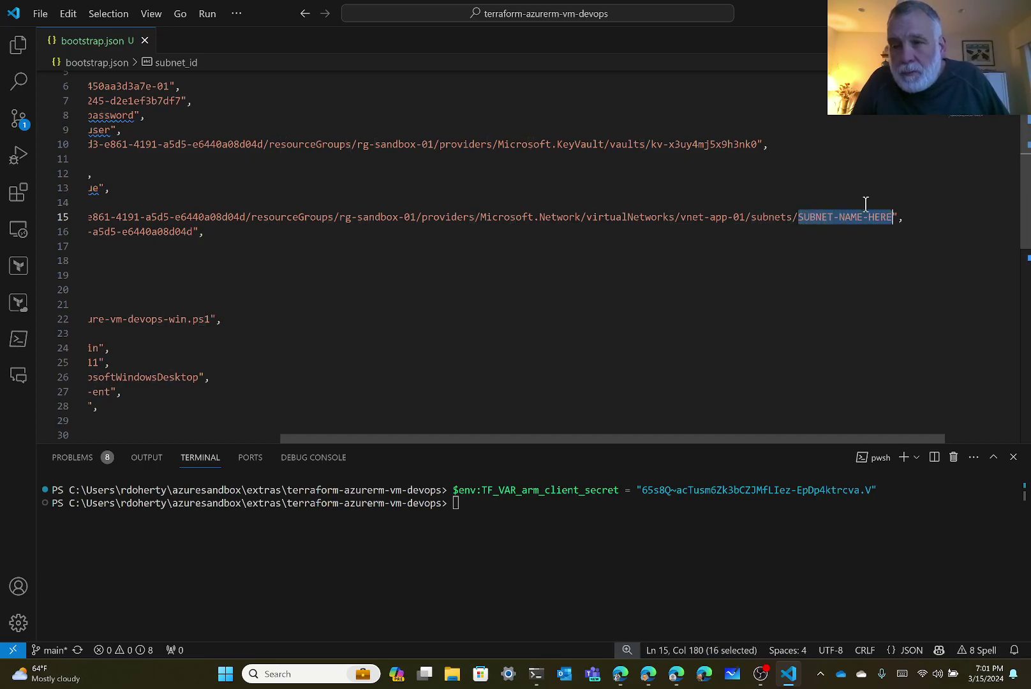
{"action": "key", "text": "Return"}
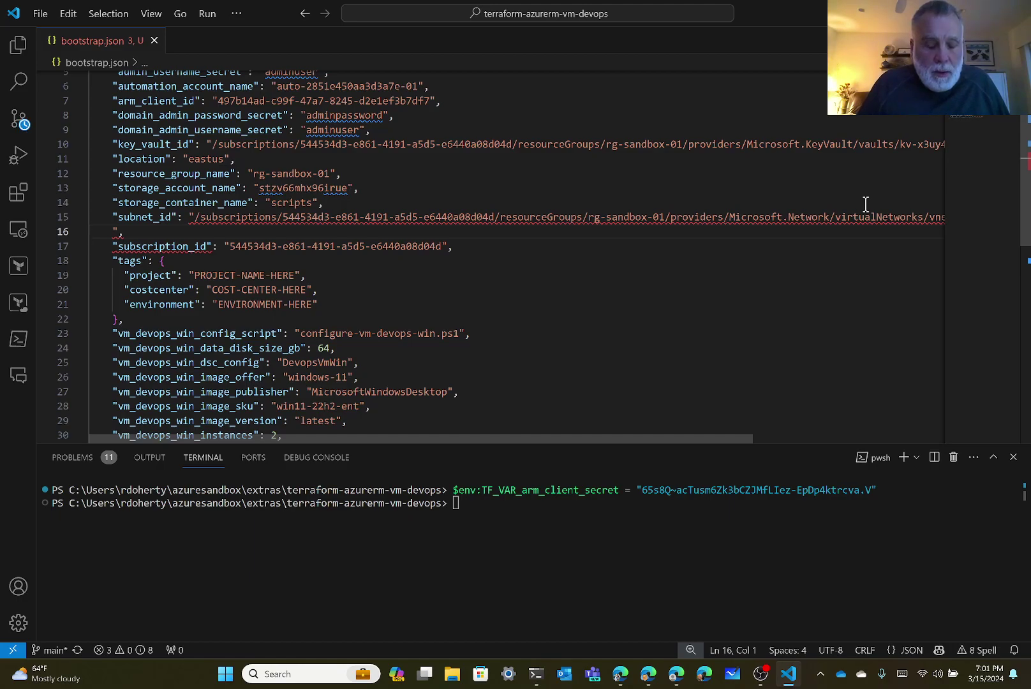
{"action": "key", "text": "ctrl+z"}
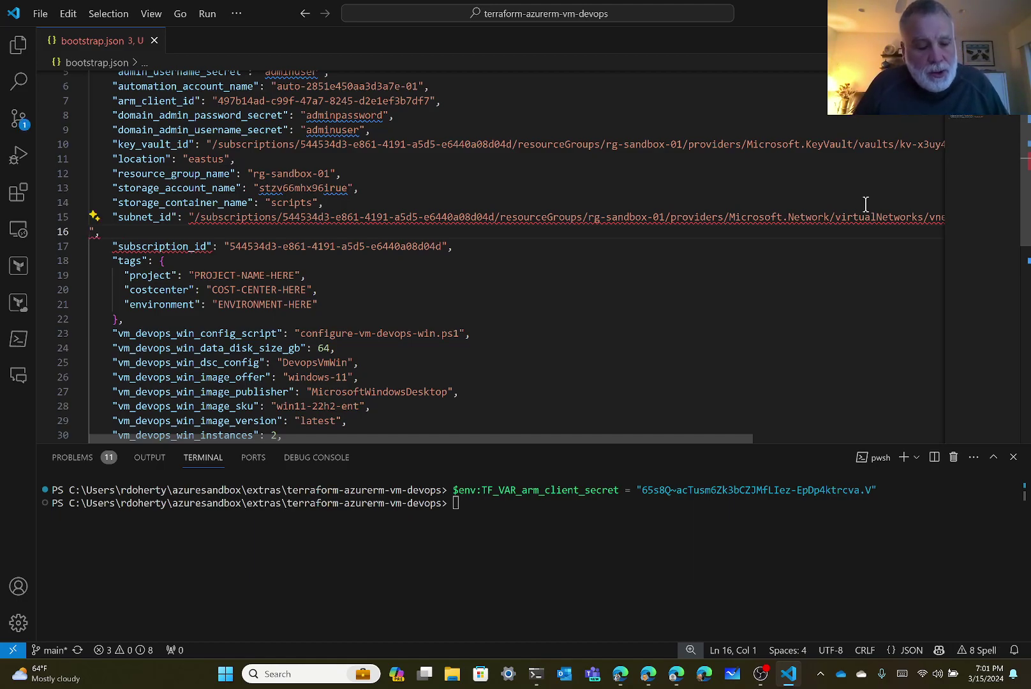
{"action": "key", "text": "ctrl+z"}
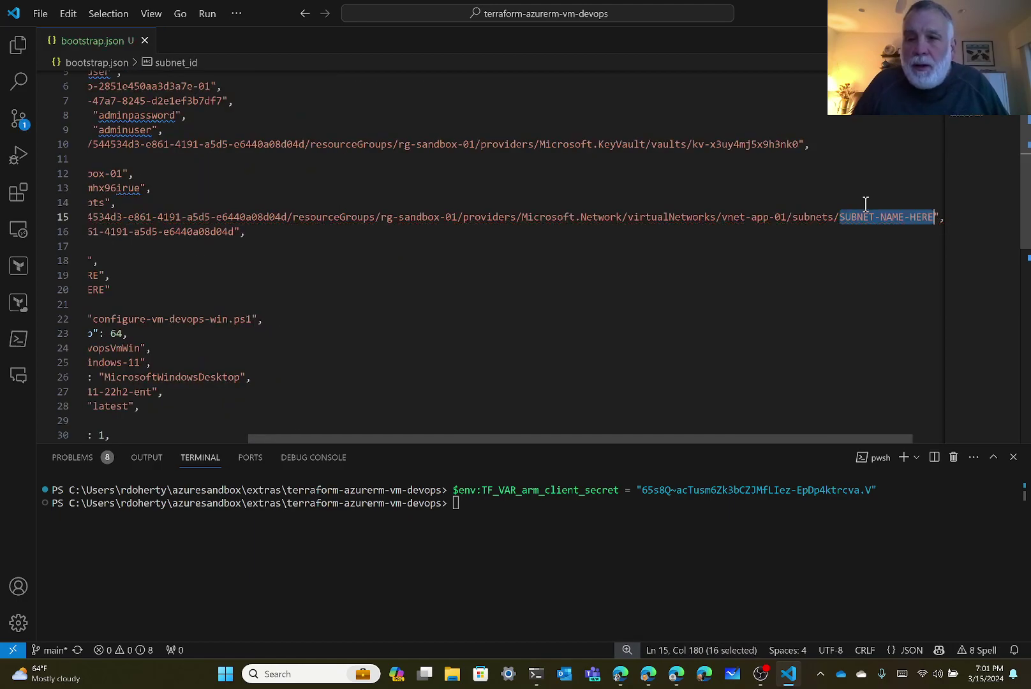
{"action": "key", "text": "ctrl+y"}
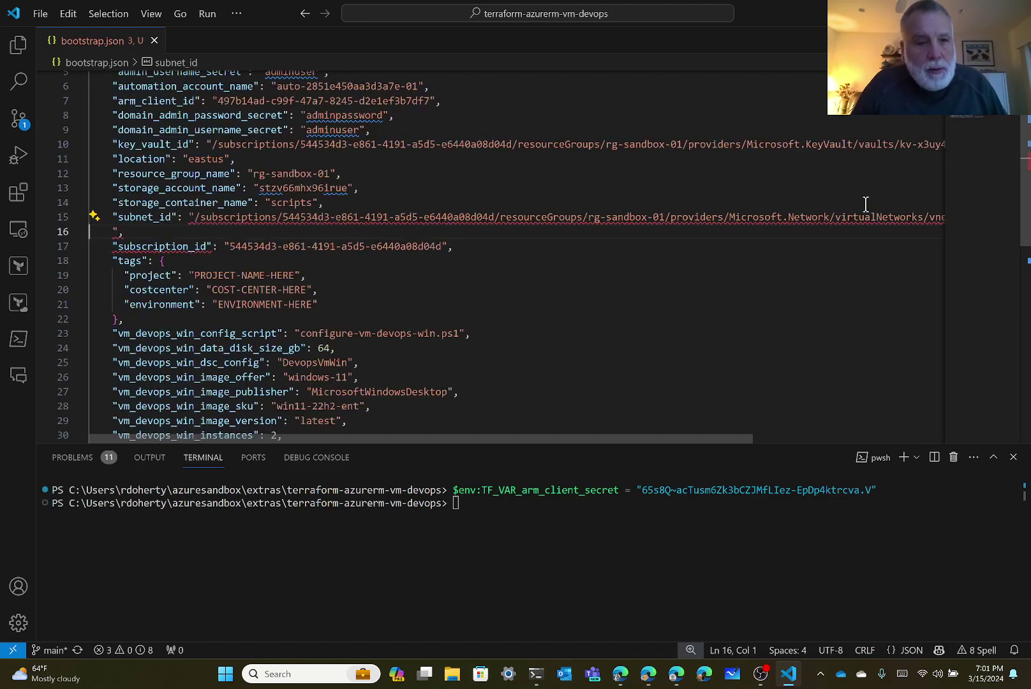
Remove the stray line break and indentation so subnet_id stays on one line.
{"action": "key", "text": "Right"}
{"action": "key", "text": "Right"}
{"action": "key", "text": "Right"}
{"action": "key", "text": "Right"}
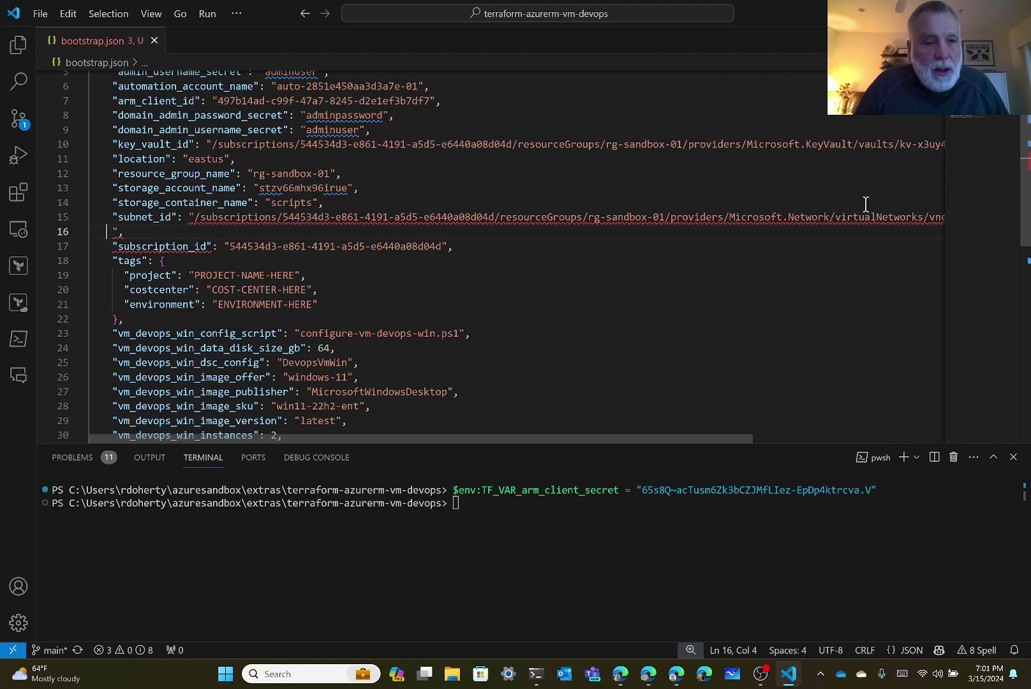
{"action": "key", "text": "BackSpace"}
{"action": "key", "text": "BackSpace"}
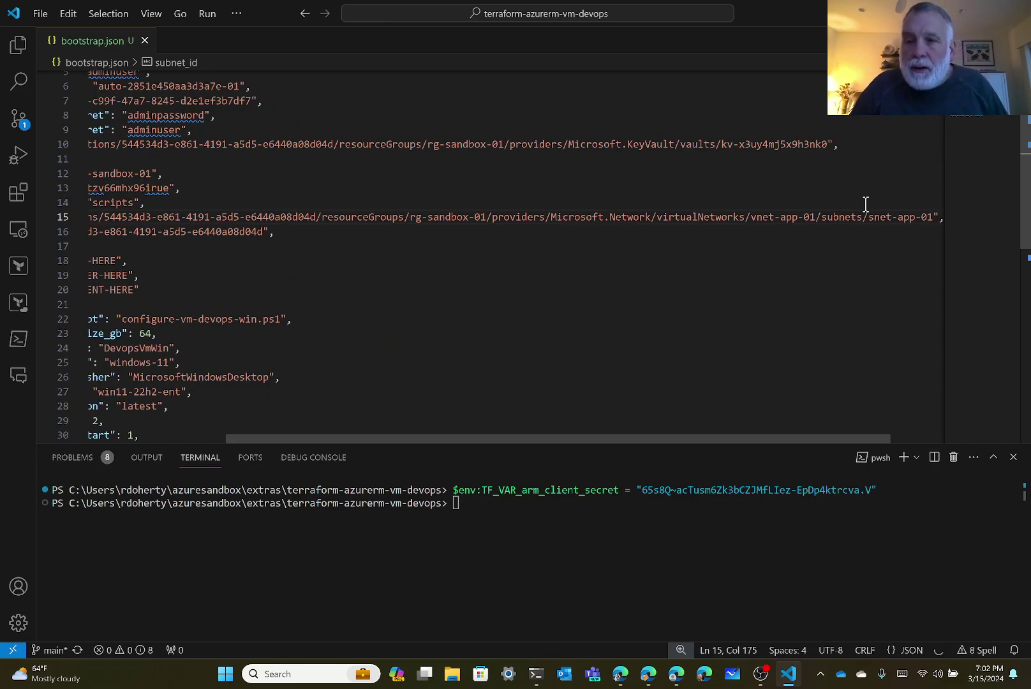
{"action": "key", "text": "shift+Left"}
{"action": "key", "text": "shift+Left"}
{"action": "key", "text": "shift+Left"}
{"action": "key", "text": "shift+Left"}
{"action": "key", "text": "shift+Left"}
{"action": "key", "text": "shift+Left"}
{"action": "key", "text": "shift+Left"}
{"action": "key", "text": "shift+Left"}
{"action": "key", "text": "shift+Left"}
{"action": "key", "text": "shift+Left"}
{"action": "key", "text": "shift+Left"}
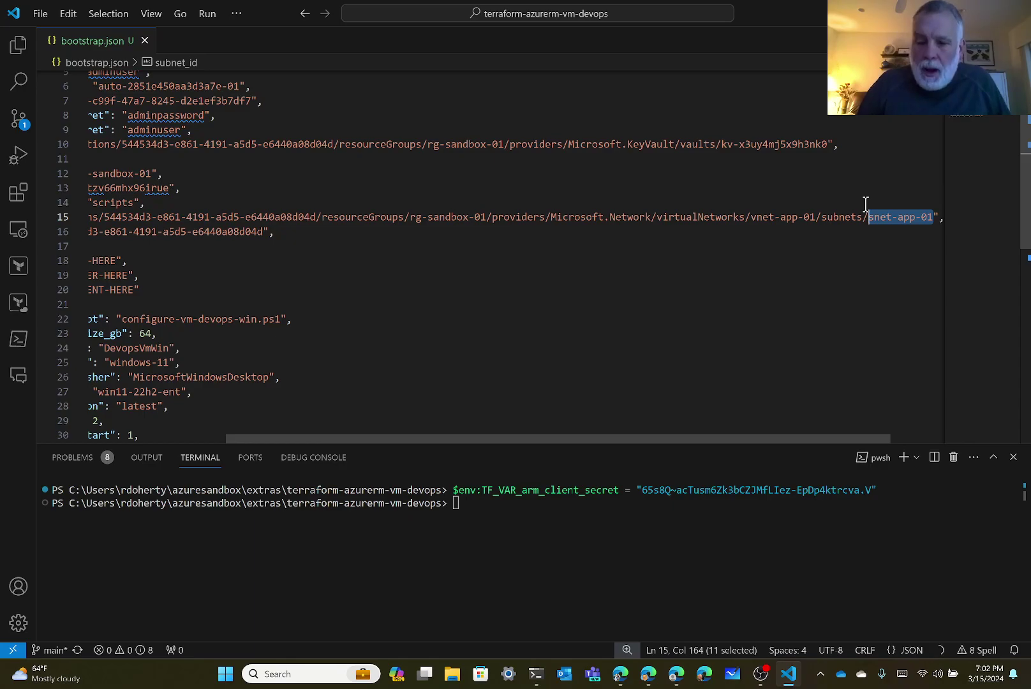
{"action": "key", "text": "Home"}
{"action": "key", "text": "Home"}
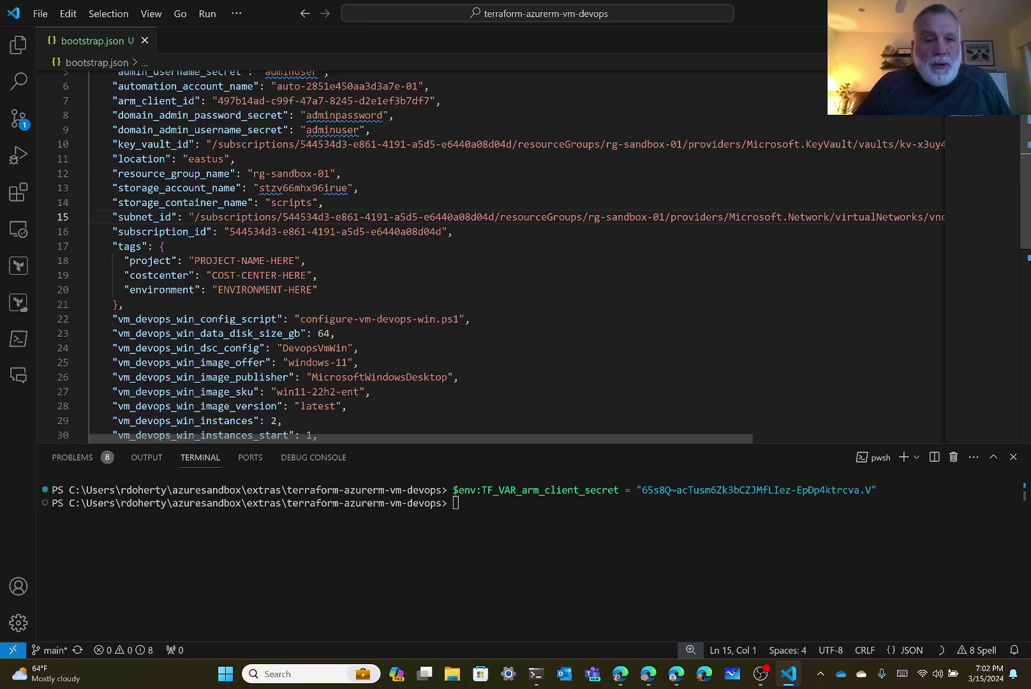
{"action": "left_click", "coordinate": [437, 217]}
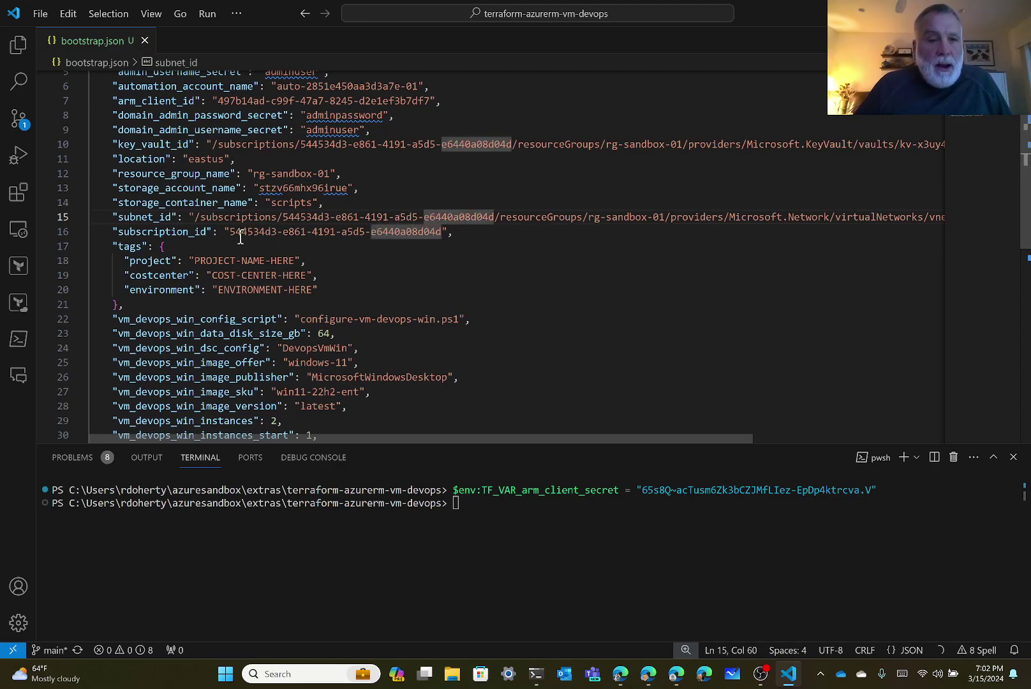
{"action": "scroll", "coordinate": [315, 244], "scroll_direction": "down", "scroll_amount": 1}
Replace the project tag placeholder with AzureSandbox and the costcenter placeholder with MyCostCenter.
{"action": "left_click", "coordinate": [373, 243]}
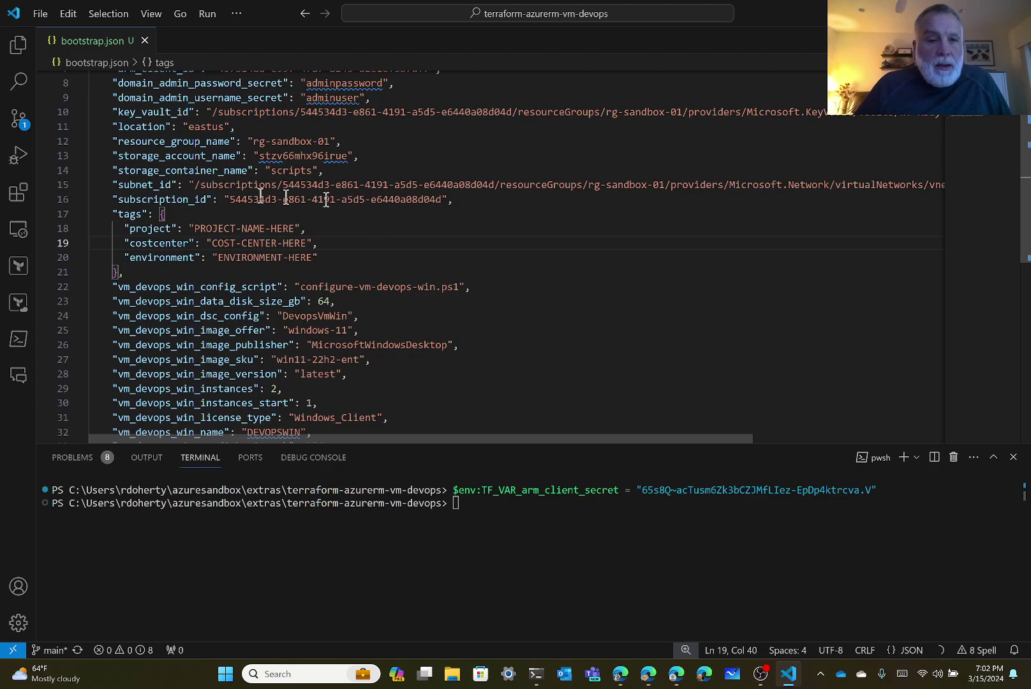
{"action": "left_click", "coordinate": [195, 229]}
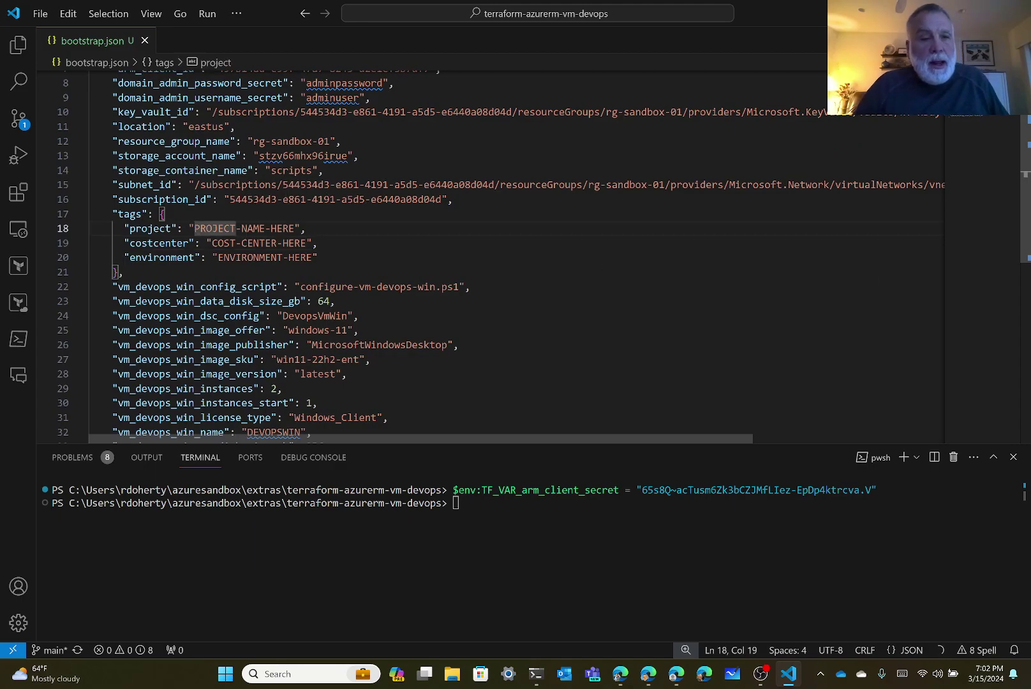
{"action": "left_click_drag", "start_coordinate": [195, 229], "coordinate": [296, 228]}
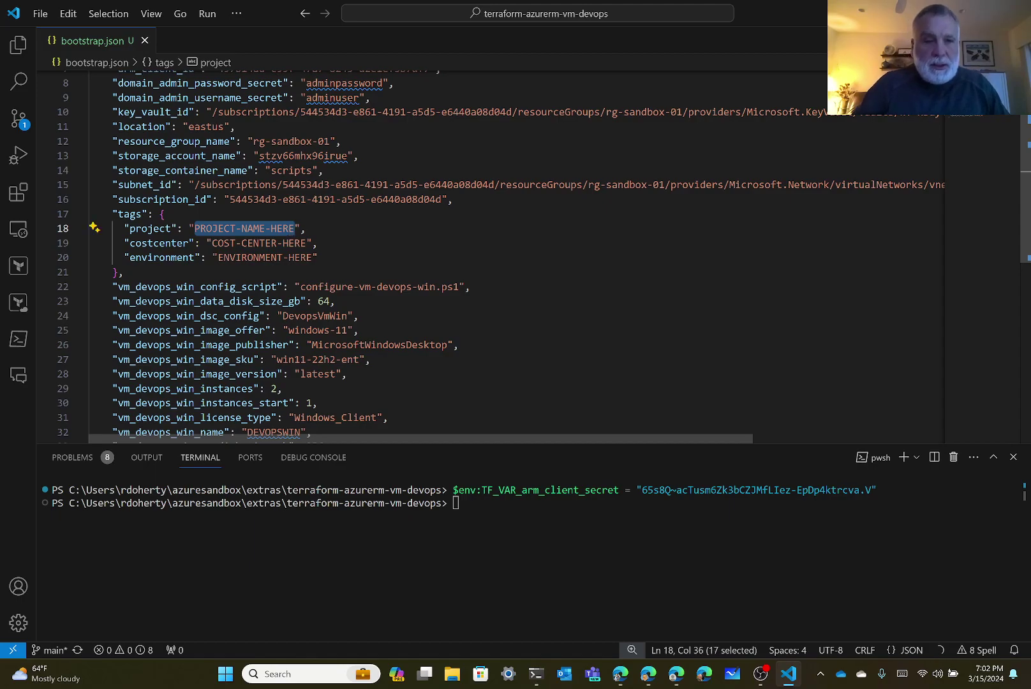
{"action": "key", "text": "BackSpace"}
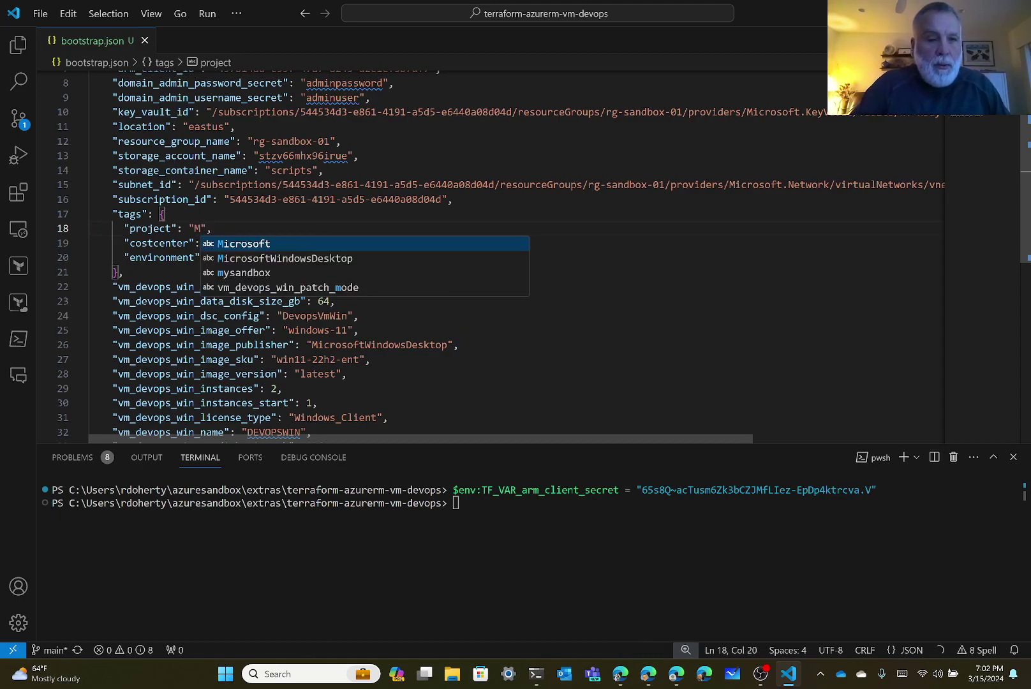
{"action": "type", "text": "AzureSandbo"}
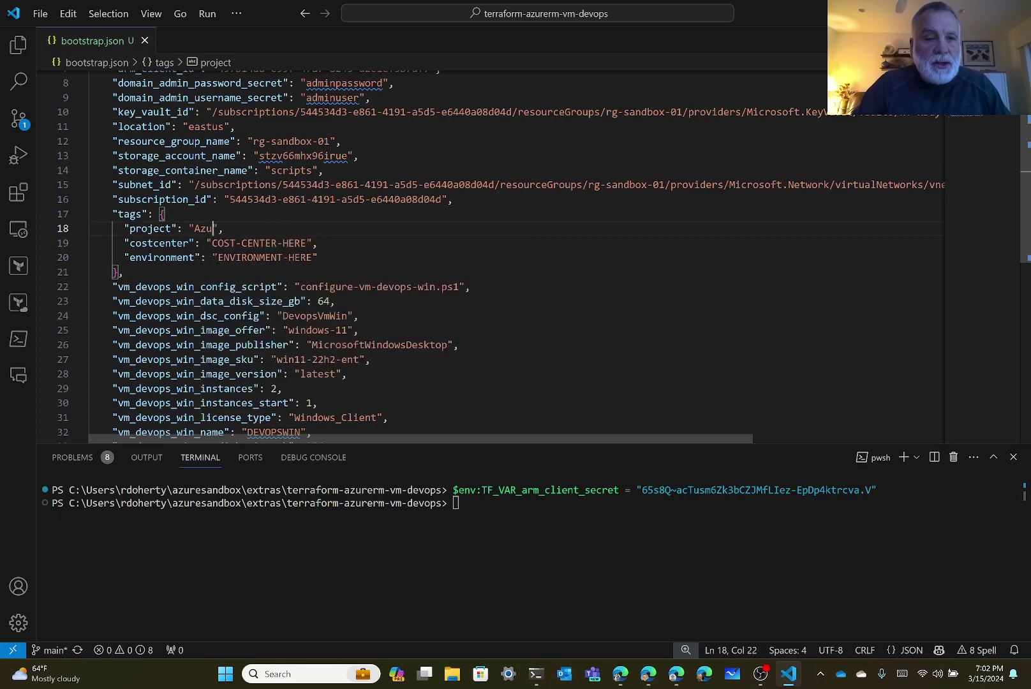
{"action": "type", "text": "x"}
{"action": "key", "text": "Down"}
{"action": "key", "text": "Left"}
{"action": "key", "text": "Left"}
{"action": "key", "text": "Left"}
{"action": "key", "text": "Left"}
{"action": "key", "text": "Left"}
{"action": "key", "text": "Left"}
{"action": "key", "text": "Left"}
{"action": "key", "text": "Left"}
{"action": "key", "text": "Left"}
{"action": "key", "text": "shift+Right"}
{"action": "key", "text": "shift+Right"}
{"action": "key", "text": "shift+Right"}
{"action": "key", "text": "shift+Right"}
{"action": "key", "text": "shift+Right"}
{"action": "key", "text": "shift+Right"}
{"action": "key", "text": "shift+Right"}
{"action": "key", "text": "shift+Right"}
{"action": "key", "text": "shift+Right"}
{"action": "key", "text": "shift+Right"}
{"action": "key", "text": "shift+Right"}
{"action": "key", "text": "shift+Right"}
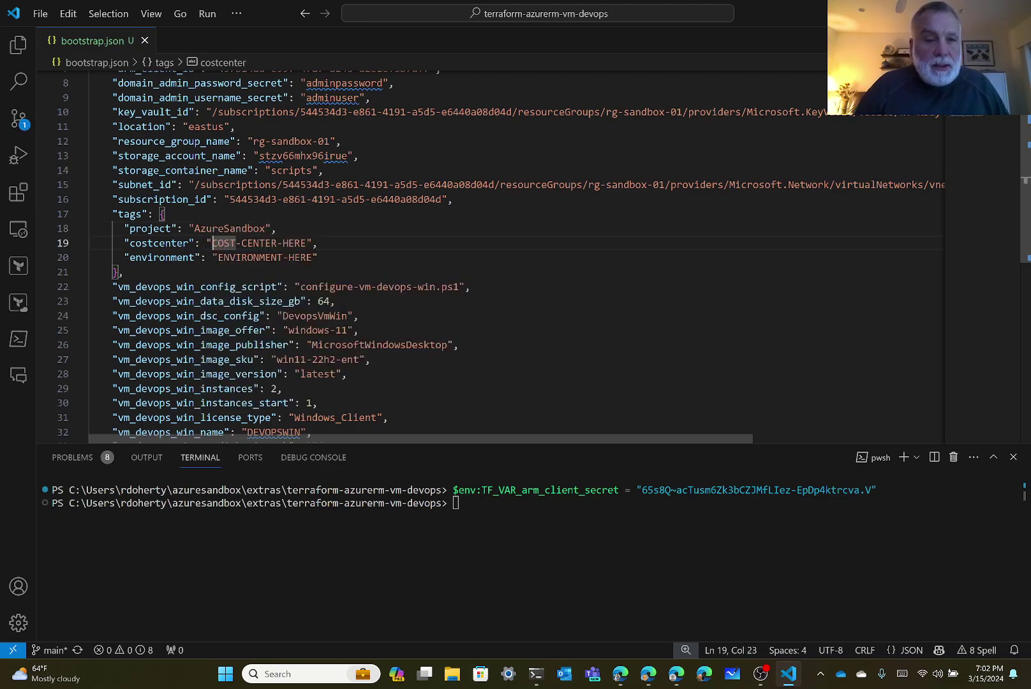
{"action": "key", "text": "shift+Right"}
{"action": "key", "text": "shift+Right"}
{"action": "key", "text": "shift+Right"}
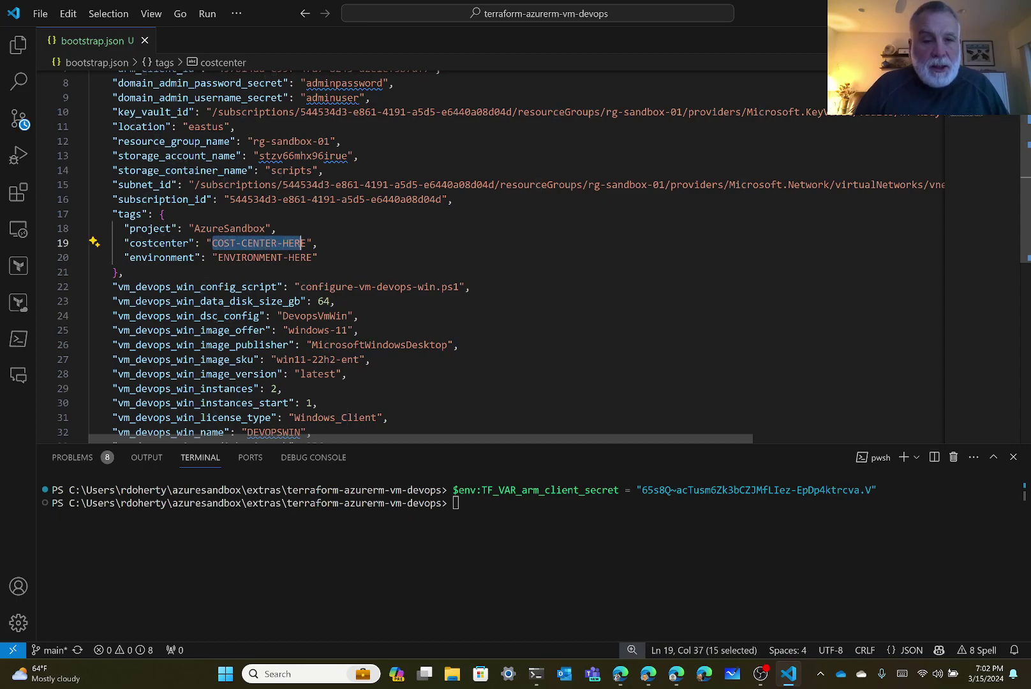
{"action": "key", "text": "shift+Right"}
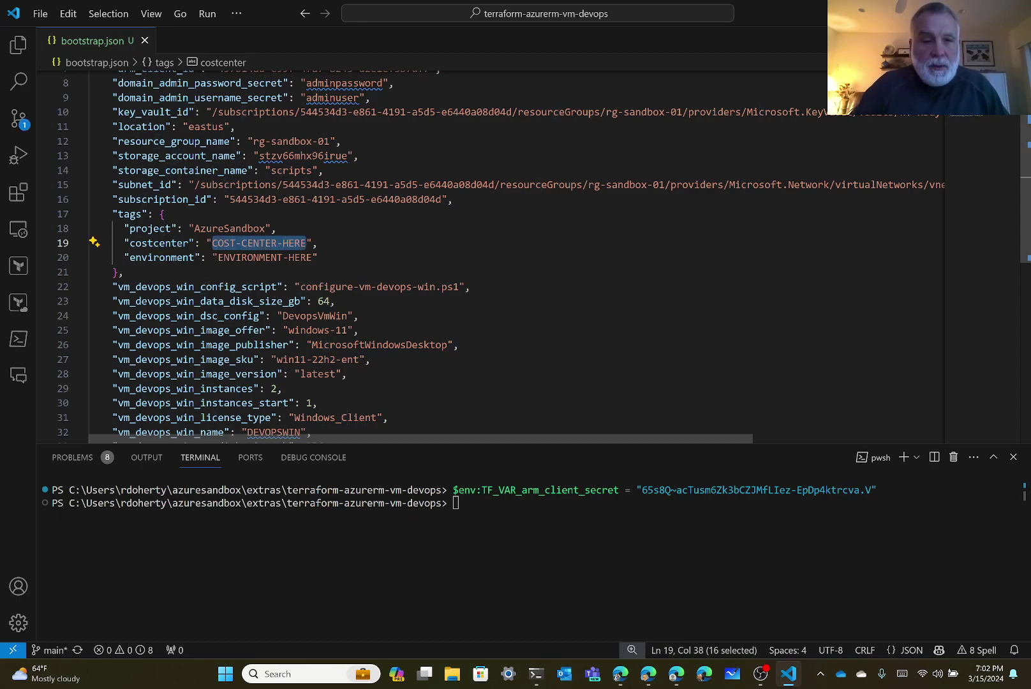
{"action": "type", "text": "MyCostCen"}
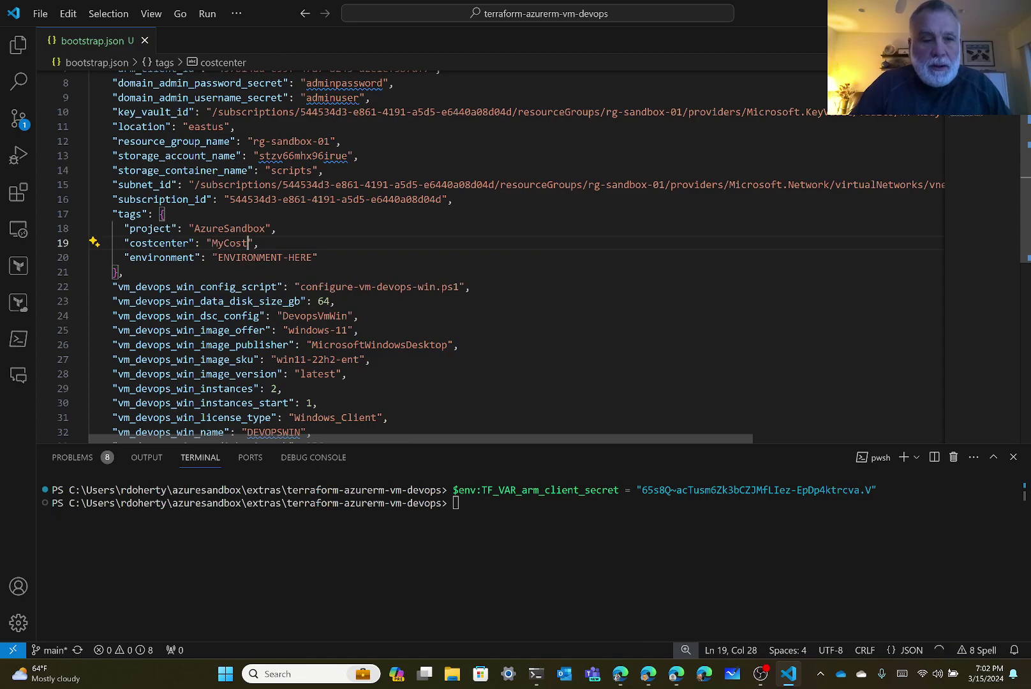
{"action": "type", "text": "ter"}
Replace the ENVIRONMENT-HERE tag placeholder with Dev, dismissing the suggestions.
{"action": "left_click", "coordinate": [278, 257]}
{"action": "key", "text": "Left"}
{"action": "key", "text": "Left"}
{"action": "key", "text": "Left"}
{"action": "key", "text": "Left"}
{"action": "key", "text": "Left"}
{"action": "key", "text": "Left"}
{"action": "key", "text": "Left"}
{"action": "key", "text": "shift+Right"}
{"action": "key", "text": "ctrl+shift+Right"}
{"action": "key", "text": "shift+Right"}
{"action": "key", "text": "shift+Right"}
{"action": "key", "text": "shift+Right"}
{"action": "key", "text": "shift+Right"}
{"action": "key", "text": "shift+Right"}
{"action": "type", "text": "Dev"}
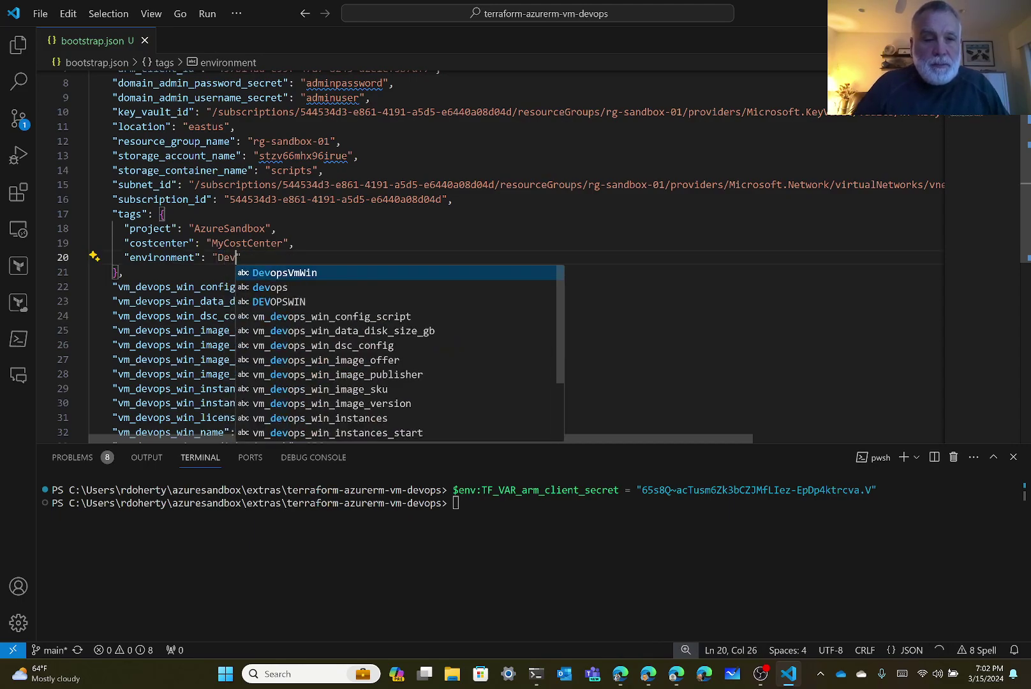
{"action": "key", "text": "Escape"}
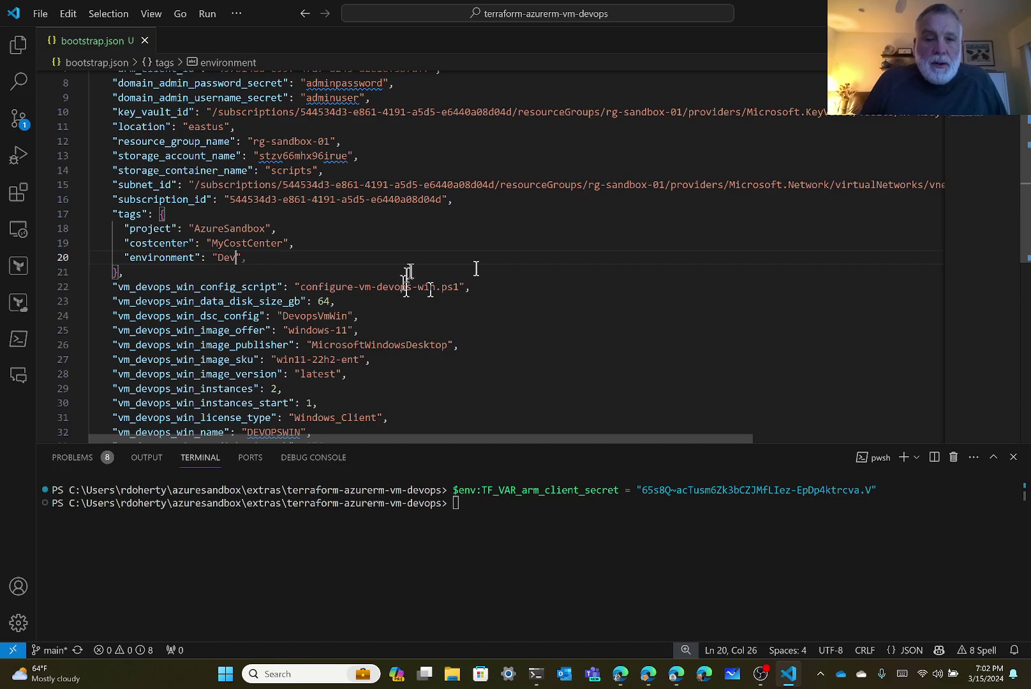
{"action": "scroll", "coordinate": [471, 274], "scroll_direction": "down", "scroll_amount": 2}
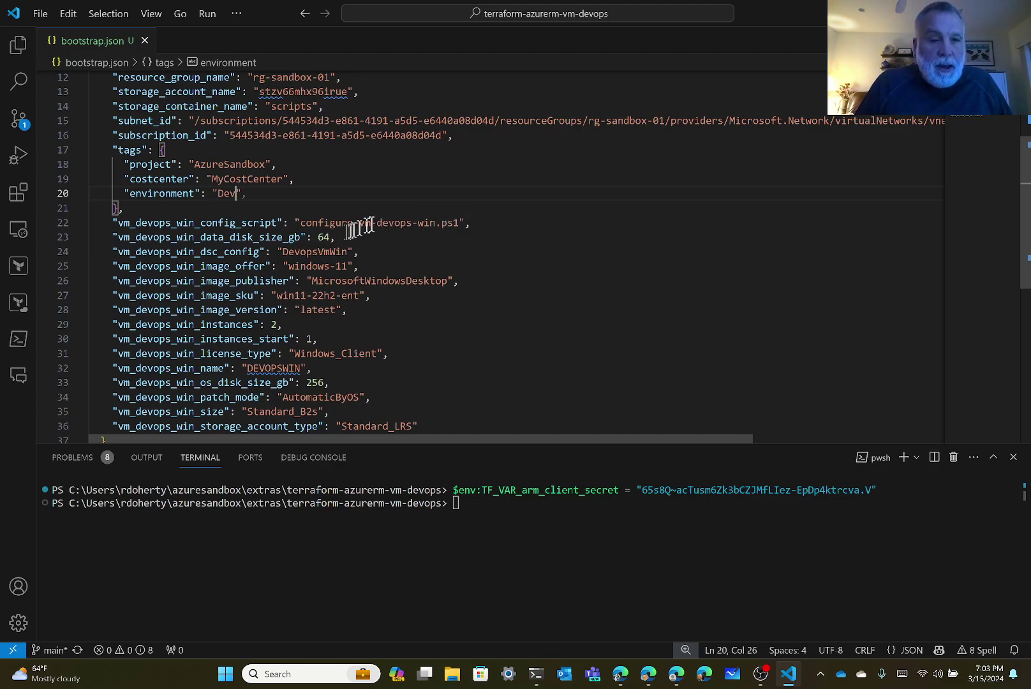
{"action": "double_click", "coordinate": [323, 237]}
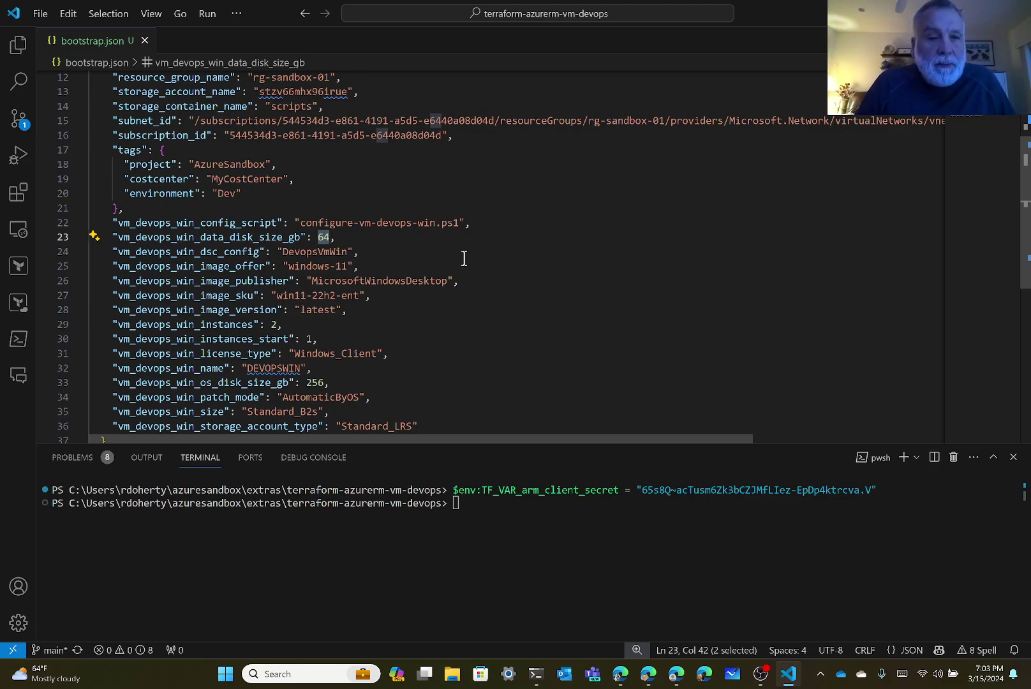
{"action": "key", "text": "Down"}
{"action": "key", "text": "Left"}
{"action": "key", "text": "Left"}
{"action": "key", "text": "Left"}
{"action": "key", "text": "Left"}
{"action": "key", "text": "Left"}
{"action": "key", "text": "Left"}
{"action": "key", "text": "Left"}
{"action": "key", "text": "Left"}
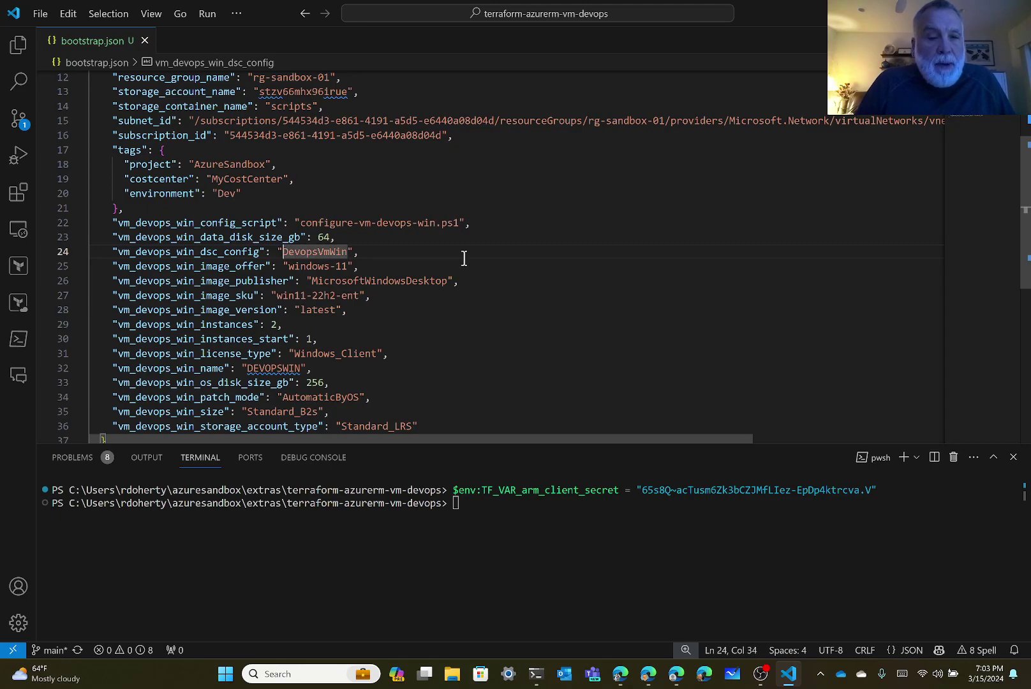
{"action": "key", "text": "shift+Right"}
{"action": "key", "text": "shift+Right"}
{"action": "key", "text": "shift+Right"}
{"action": "key", "text": "shift+Right"}
{"action": "key", "text": "shift+Right"}
{"action": "key", "text": "shift+Right"}
{"action": "key", "text": "shift+Right"}
{"action": "key", "text": "shift+Right"}
{"action": "key", "text": "shift+Right"}
{"action": "key", "text": "shift+Right"}
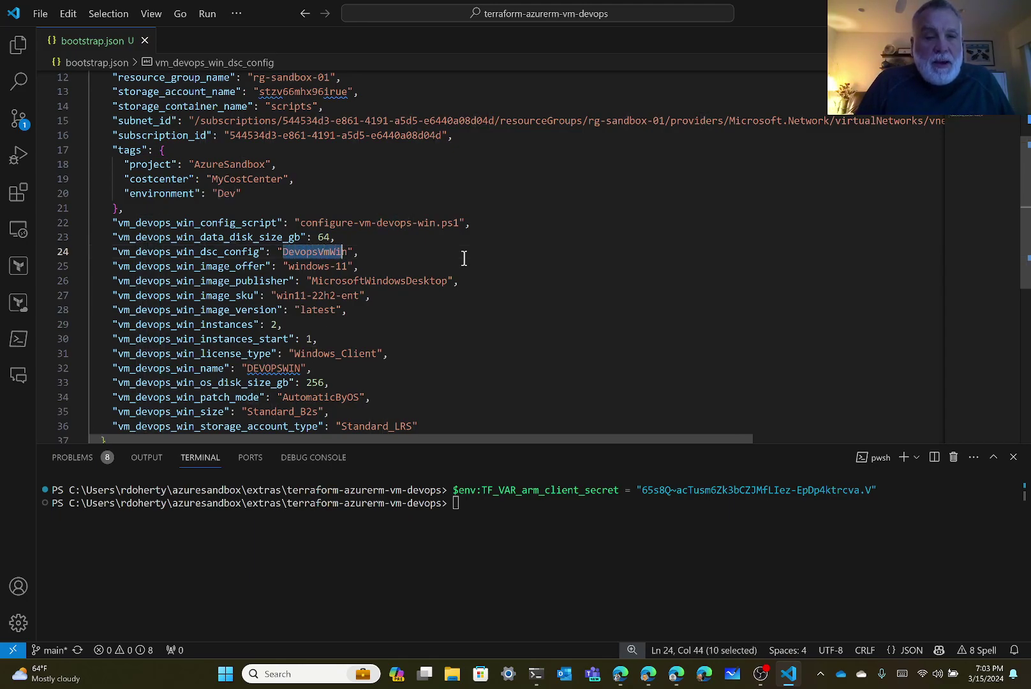
{"action": "key", "text": "shift+Right"}
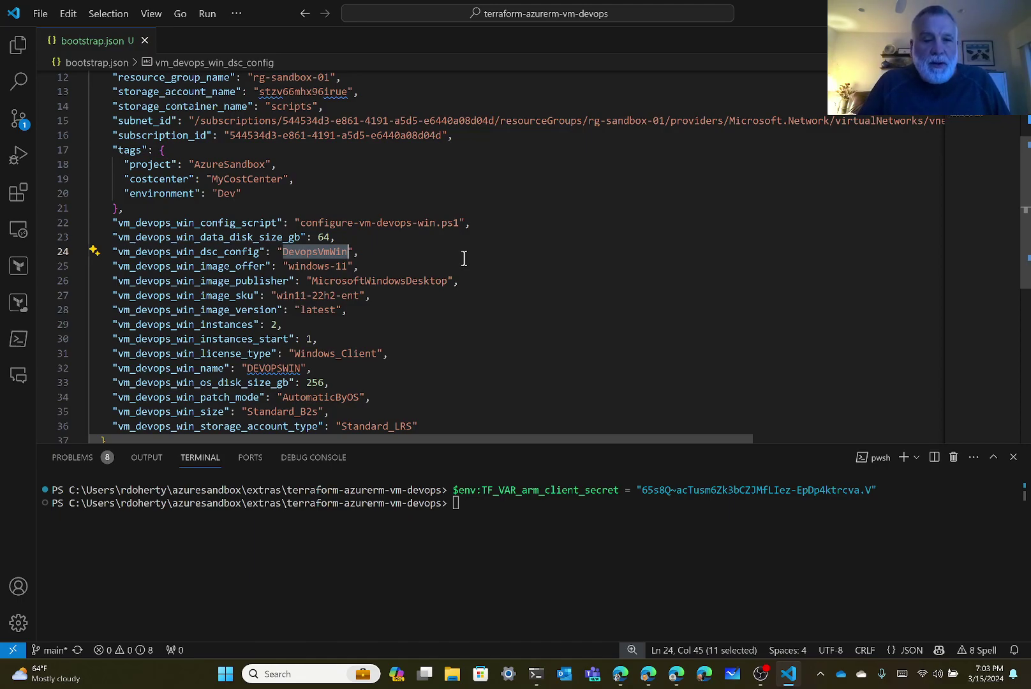
{"action": "key", "text": "Down"}
{"action": "key", "text": "Left"}
{"action": "key", "text": "Left"}
{"action": "key", "text": "Left"}
{"action": "key", "text": "Left"}
{"action": "key", "text": "Left"}
{"action": "key", "text": "Left"}
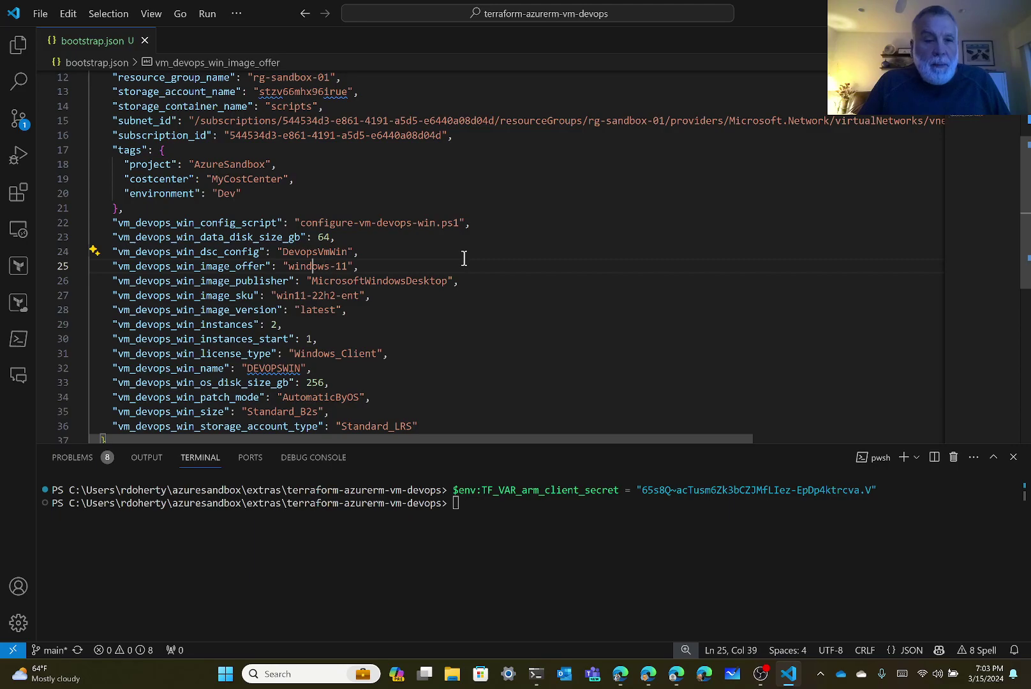
{"action": "key", "text": "Left"}
{"action": "key", "text": "Left"}
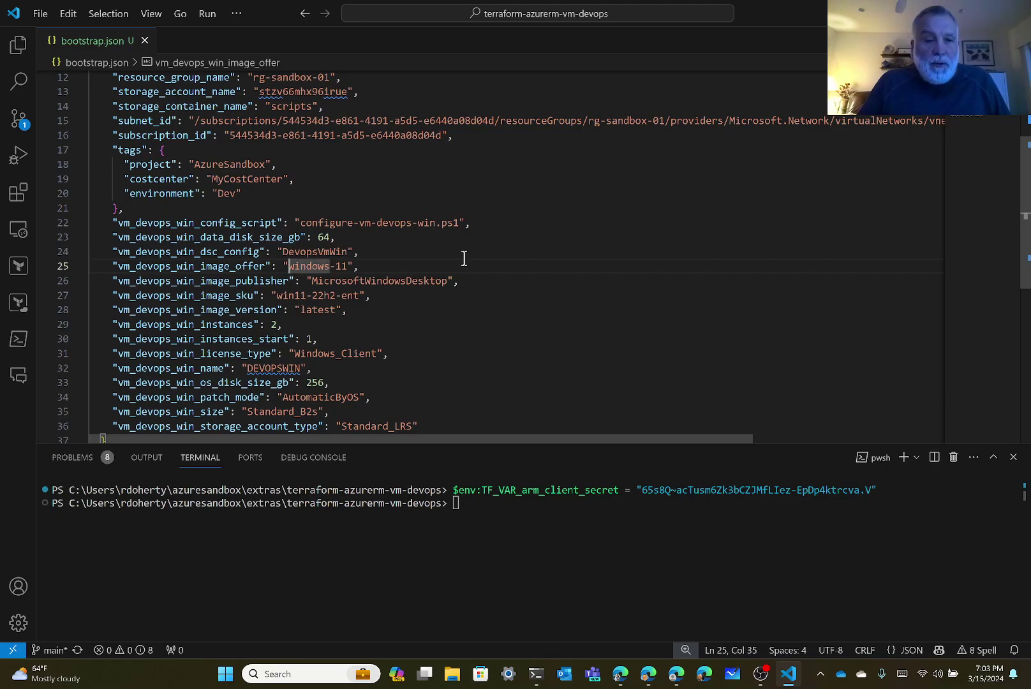
{"action": "key", "text": "ctrl+shift+Right"}
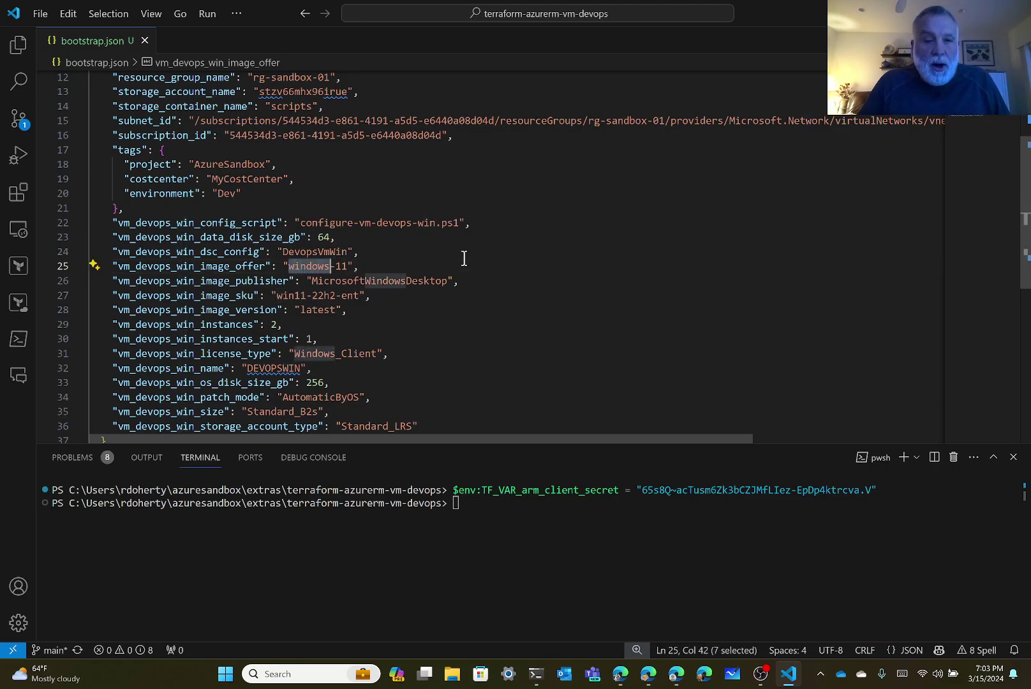
{"action": "key", "text": "Down"}
{"action": "key", "text": "Left"}
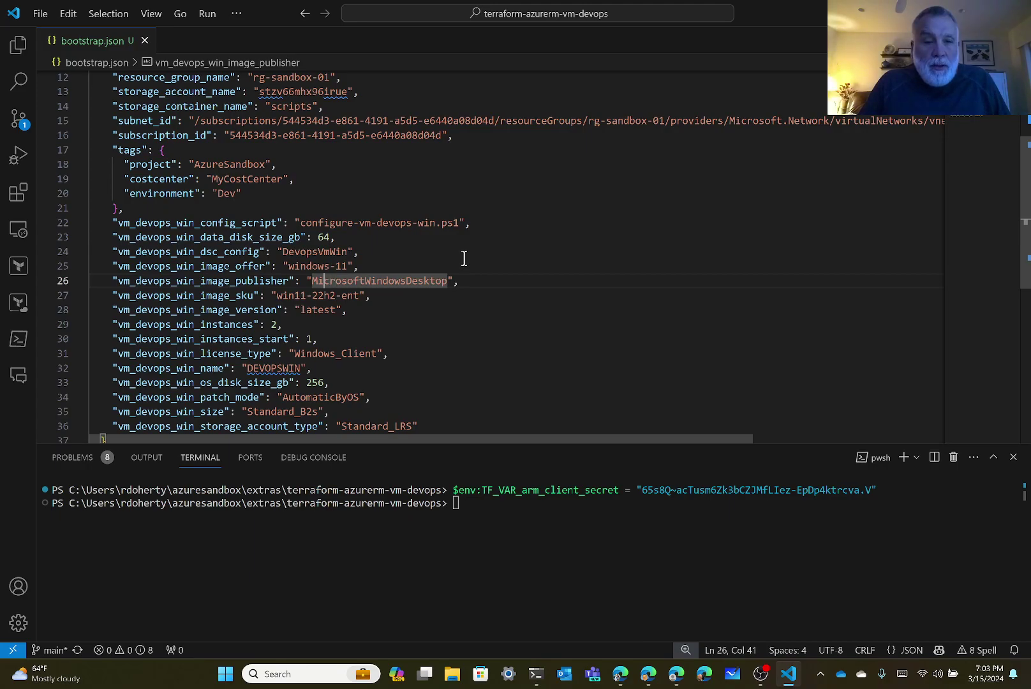
{"action": "key", "text": "Left"}
{"action": "key", "text": "Left"}
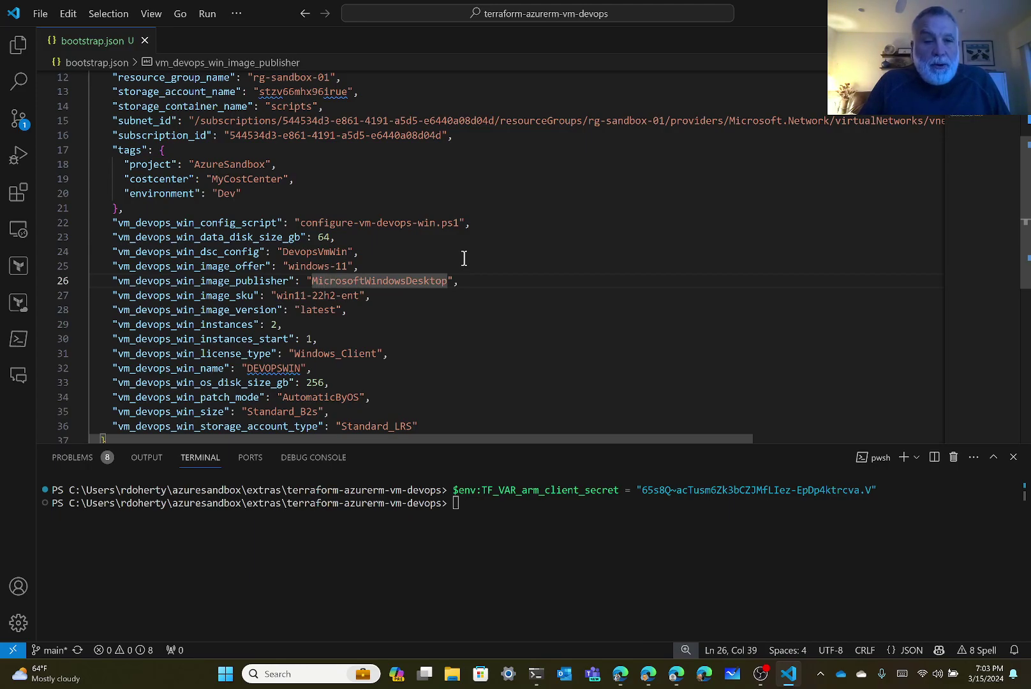
{"action": "key", "text": "shift+Right"}
{"action": "key", "text": "shift+Right"}
{"action": "key", "text": "shift+Right"}
{"action": "key", "text": "shift+Right"}
{"action": "key", "text": "shift+Right"}
{"action": "key", "text": "shift+Right"}
{"action": "key", "text": "shift+Right"}
{"action": "key", "text": "shift+Right"}
{"action": "key", "text": "shift+Right"}
{"action": "key", "text": "shift+Right"}
{"action": "key", "text": "shift+Right"}
{"action": "key", "text": "shift+Right"}
{"action": "key", "text": "shift+Right"}
{"action": "key", "text": "shift+Right"}
{"action": "key", "text": "shift+Right"}
{"action": "key", "text": "shift+Right"}
{"action": "key", "text": "shift+Right"}
{"action": "key", "text": "shift+Right"}
{"action": "key", "text": "shift+Right"}
{"action": "key", "text": "shift+Right"}
{"action": "key", "text": "shift+Right"}
{"action": "key", "text": "shift+Right"}
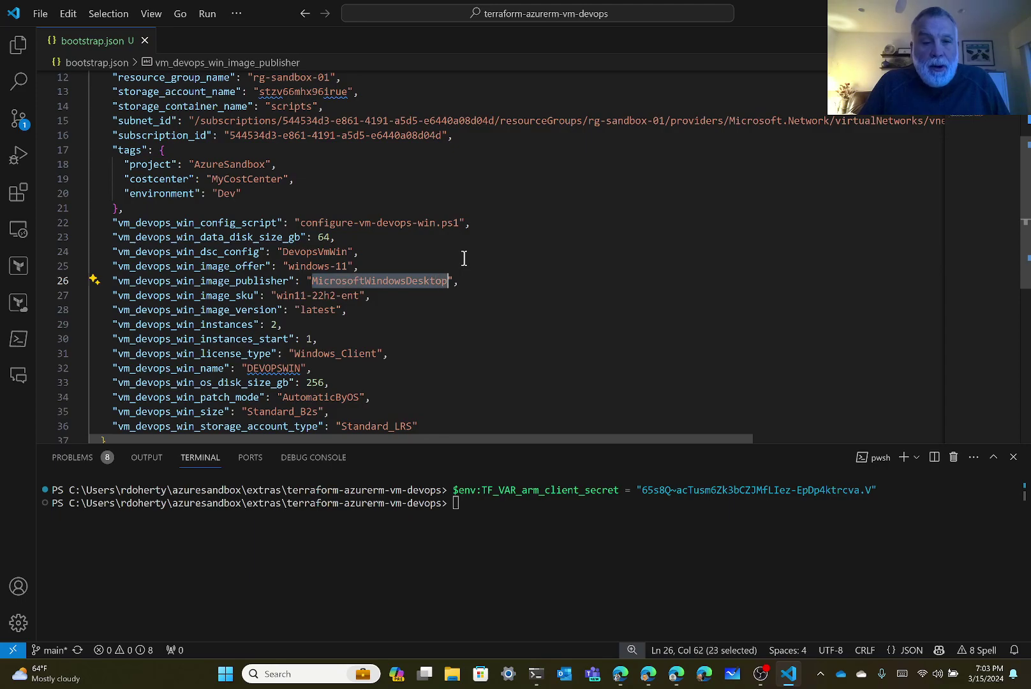
{"action": "key", "text": "Up"}
{"action": "key", "text": "Left"}
{"action": "key", "text": "Left"}
{"action": "key", "text": "Left"}
{"action": "key", "text": "Left"}
{"action": "key", "text": "Left"}
{"action": "key", "text": "Left"}
{"action": "key", "text": "Left"}
{"action": "key", "text": "Left"}
{"action": "key", "text": "Left"}
{"action": "key", "text": "Left"}
{"action": "key", "text": "Left"}
{"action": "key", "text": "Left"}
{"action": "key", "text": "shift+Right"}
{"action": "key", "text": "shift+Right"}
{"action": "key", "text": "shift+Right"}
{"action": "key", "text": "shift+Right"}
{"action": "key", "text": "shift+Right"}
{"action": "key", "text": "shift+Right"}
{"action": "key", "text": "shift+Right"}
{"action": "key", "text": "shift+Right"}
{"action": "key", "text": "shift+Right"}
{"action": "key", "text": "shift+Right"}
{"action": "key", "text": "shift+Right"}
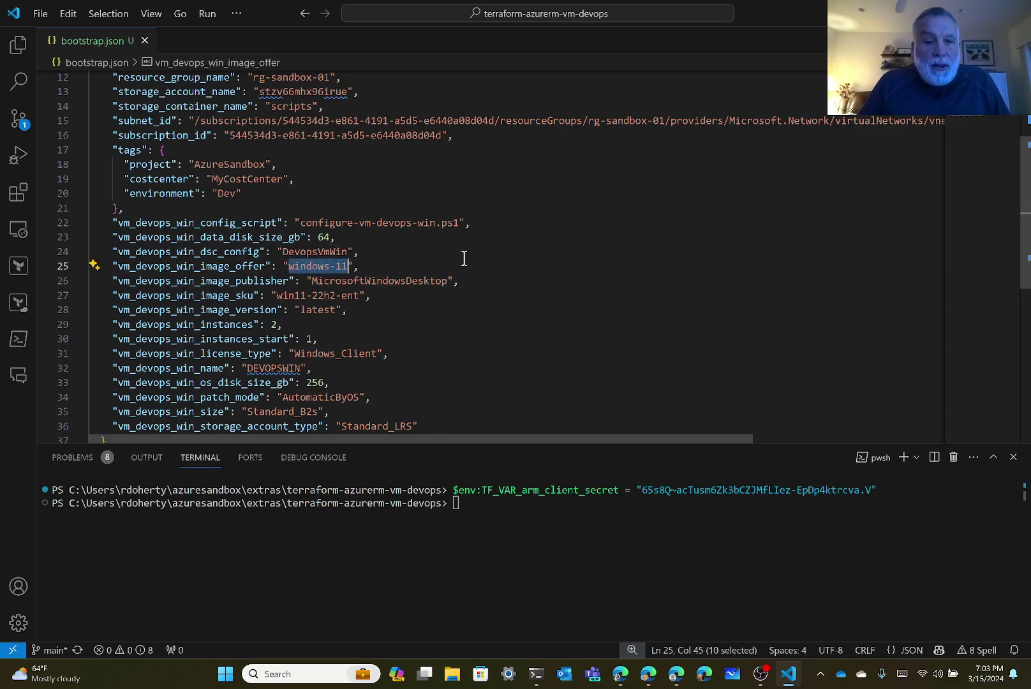
Check the image sku win11-22h2-ent and the image version latest.
{"action": "key", "text": "Down"}
{"action": "key", "text": "Down"}
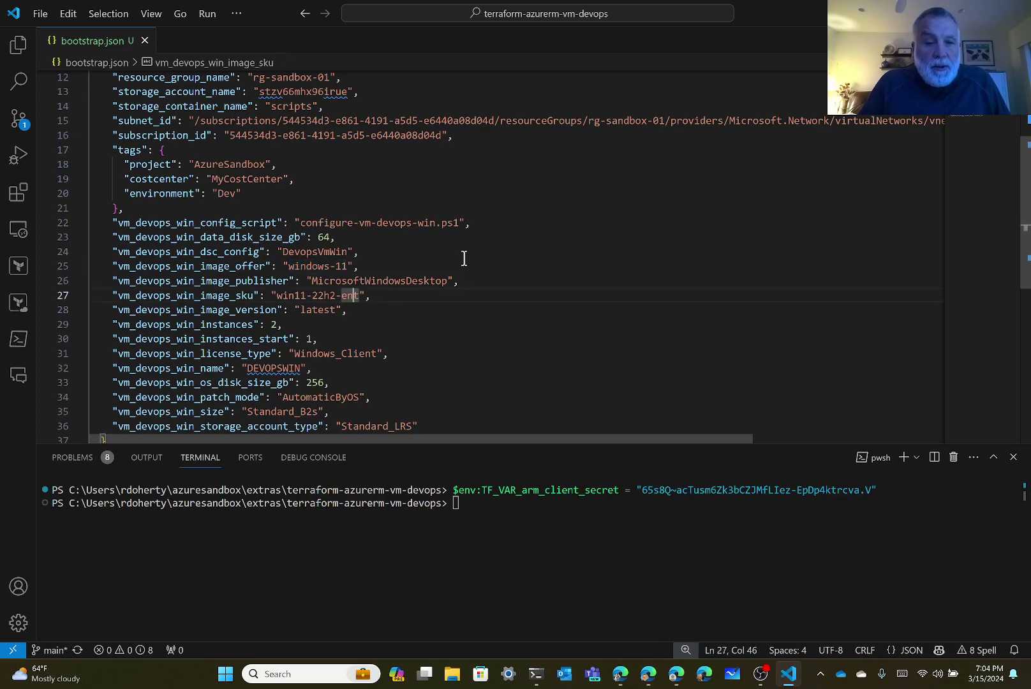
{"action": "key", "text": "Left"}
{"action": "key", "text": "Left"}
{"action": "key", "text": "Left"}
{"action": "key", "text": "Left"}
{"action": "key", "text": "Left"}
{"action": "key", "text": "Left"}
{"action": "key", "text": "Left"}
{"action": "key", "text": "Left"}
{"action": "key", "text": "Left"}
{"action": "key", "text": "Left"}
{"action": "key", "text": "Left"}
{"action": "key", "text": "Left"}
{"action": "key", "text": "shift+Right"}
{"action": "key", "text": "shift+Right"}
{"action": "key", "text": "shift+Right"}
{"action": "key", "text": "shift+Right"}
{"action": "key", "text": "shift+Right"}
{"action": "key", "text": "shift+Right"}
{"action": "key", "text": "shift+Right"}
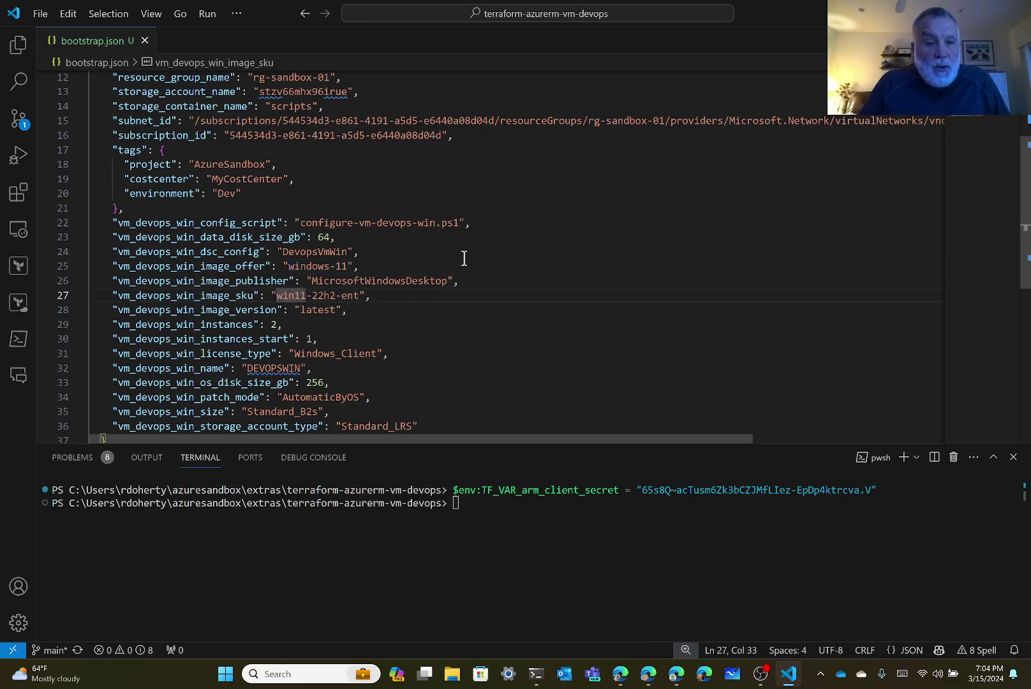
{"action": "key", "text": "shift+Right"}
{"action": "key", "text": "shift+Right"}
{"action": "key", "text": "shift+Right"}
{"action": "key", "text": "shift+Right"}
{"action": "key", "text": "shift+Right"}
{"action": "key", "text": "shift+Right"}
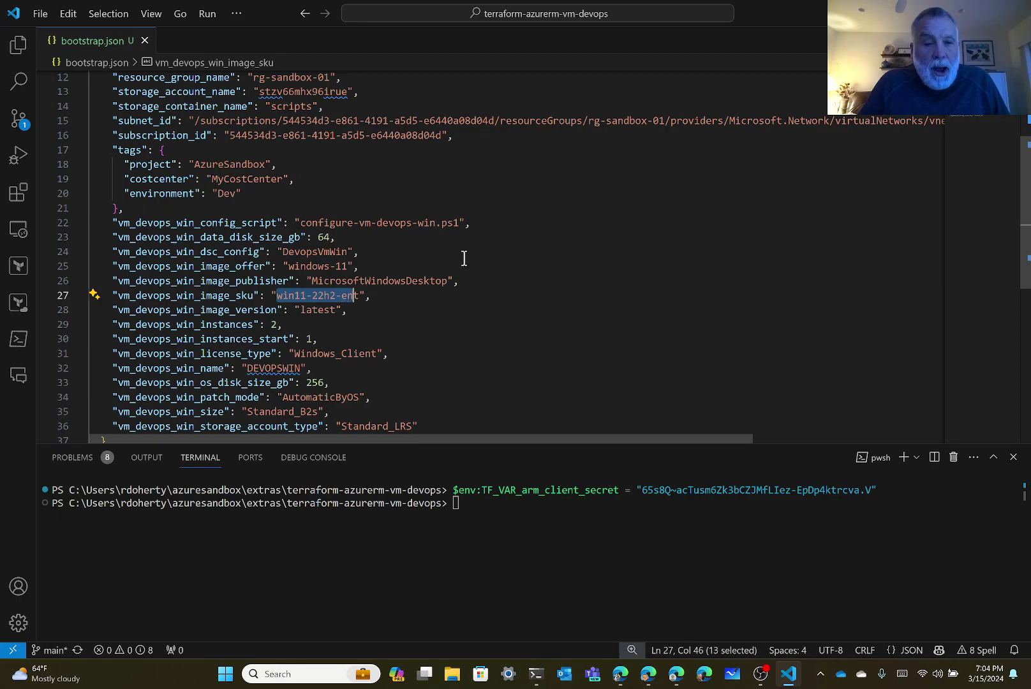
{"action": "key", "text": "shift+Right"}
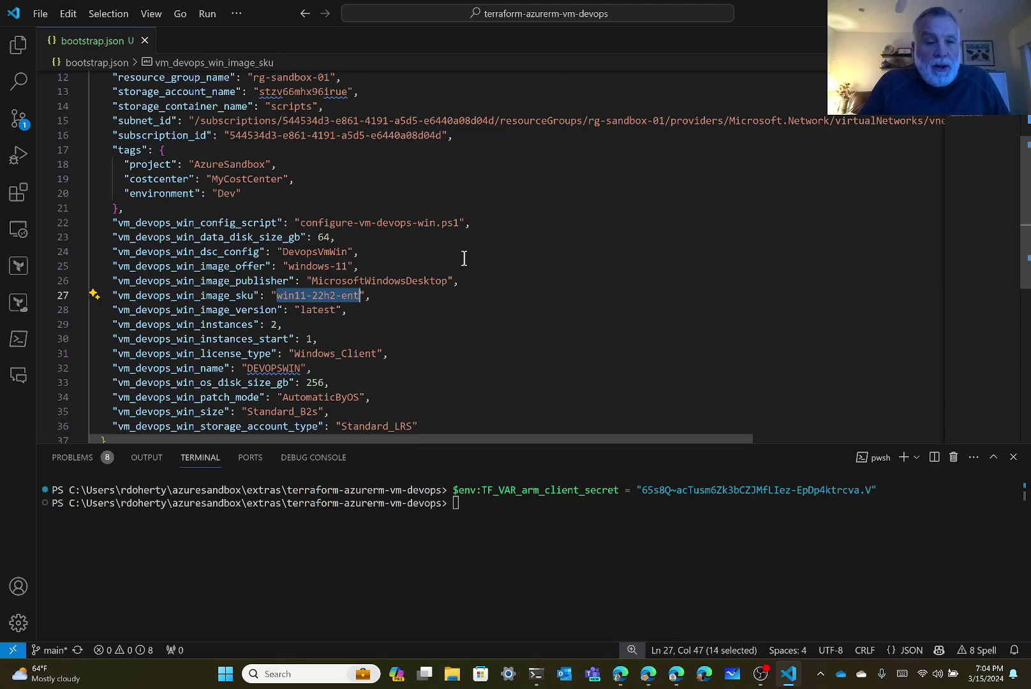
{"action": "key", "text": "Down"}
{"action": "key", "text": "Left"}
{"action": "key", "text": "Left"}
{"action": "key", "text": "Left"}
{"action": "key", "text": "Left"}
{"action": "key", "text": "Left"}
{"action": "key", "text": "Left"}
{"action": "key", "text": "Left"}
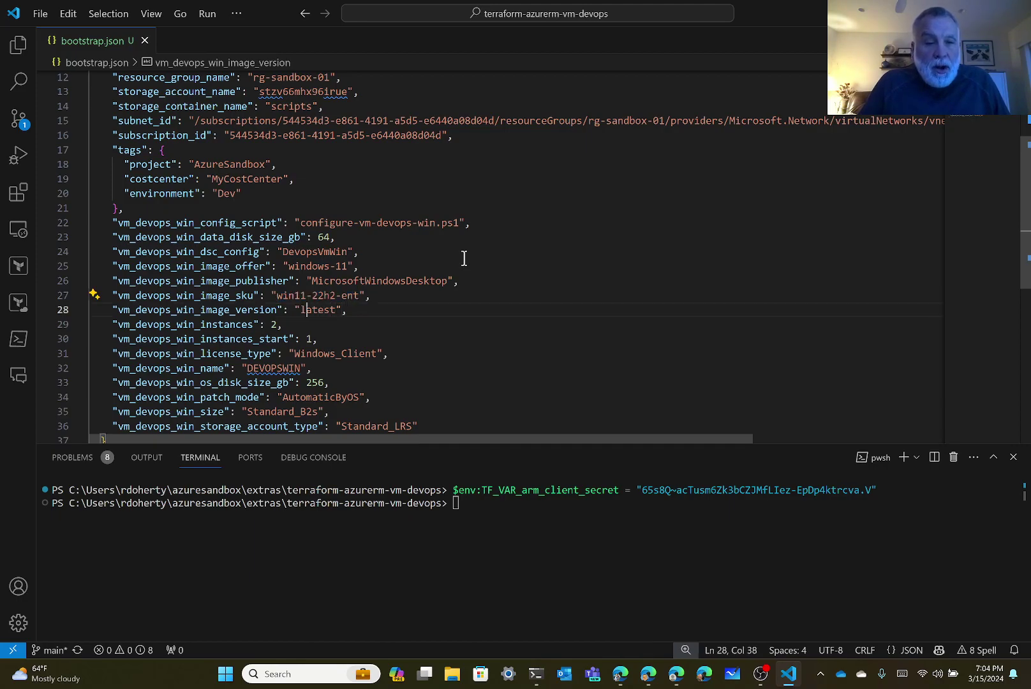
{"action": "key", "text": "shift+Right"}
{"action": "key", "text": "shift+Right"}
{"action": "key", "text": "shift+Right"}
{"action": "key", "text": "shift+Right"}
{"action": "key", "text": "shift+Right"}
{"action": "key", "text": "shift+Right"}
{"action": "key", "text": "shift+Right"}
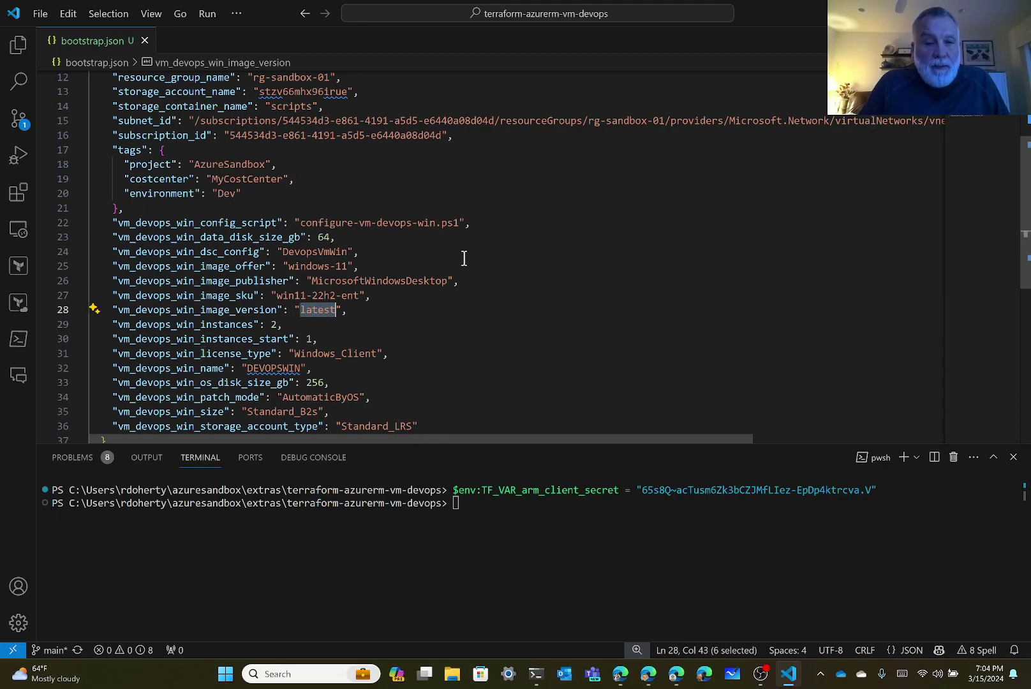
{"action": "key", "text": "Left"}
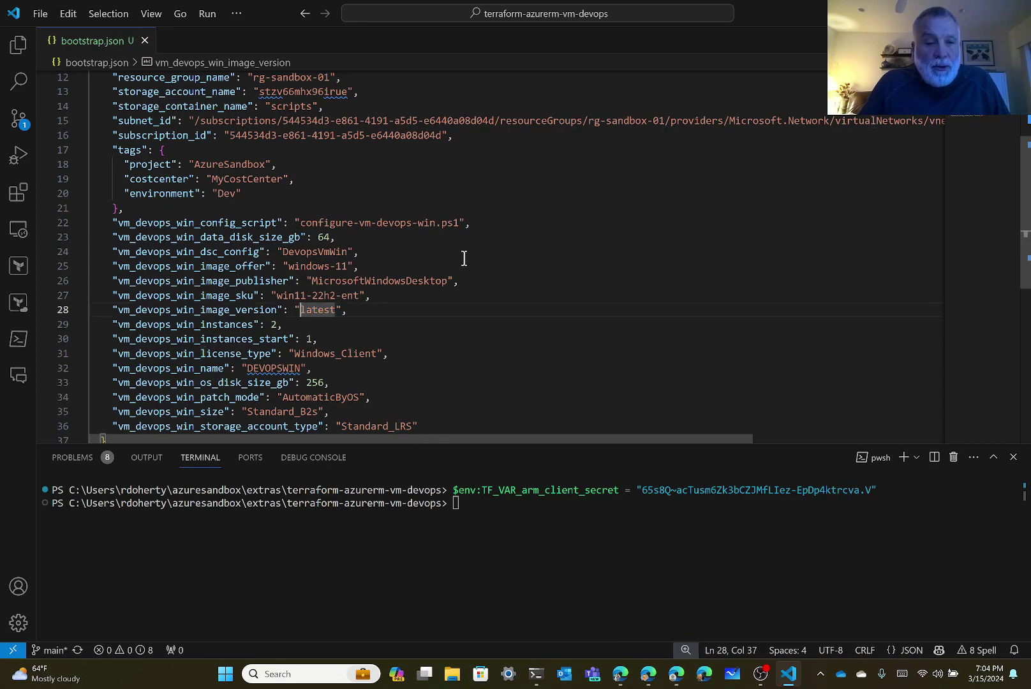
Check the instance count 2, instances start 1 and Windows_Client license type.
{"action": "key", "text": "Down"}
{"action": "key", "text": "Left"}
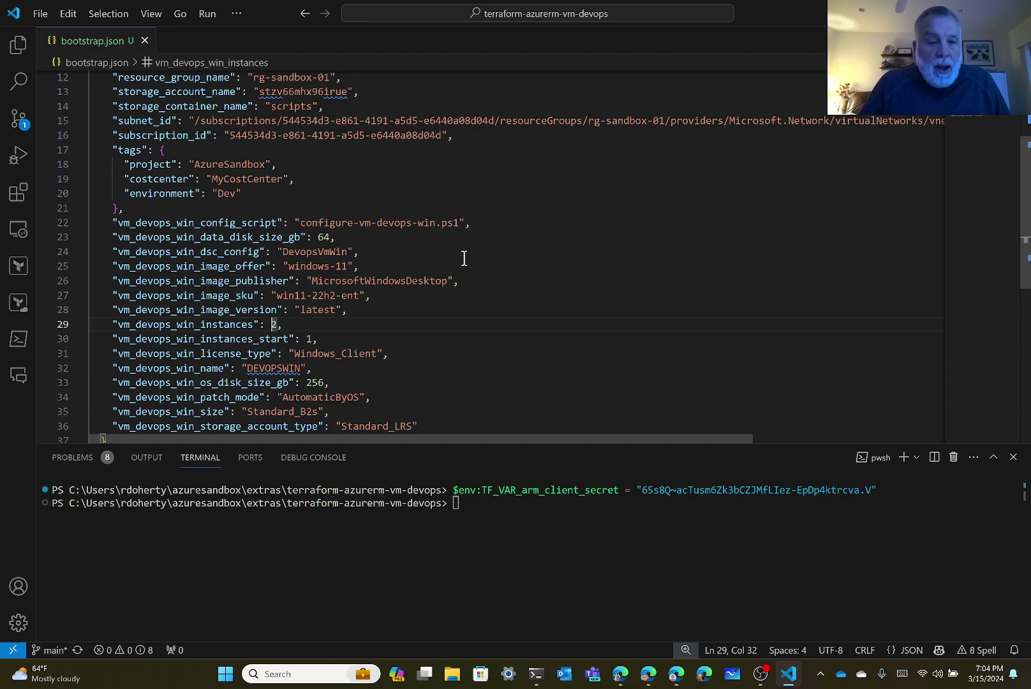
{"action": "key", "text": "shift+Right"}
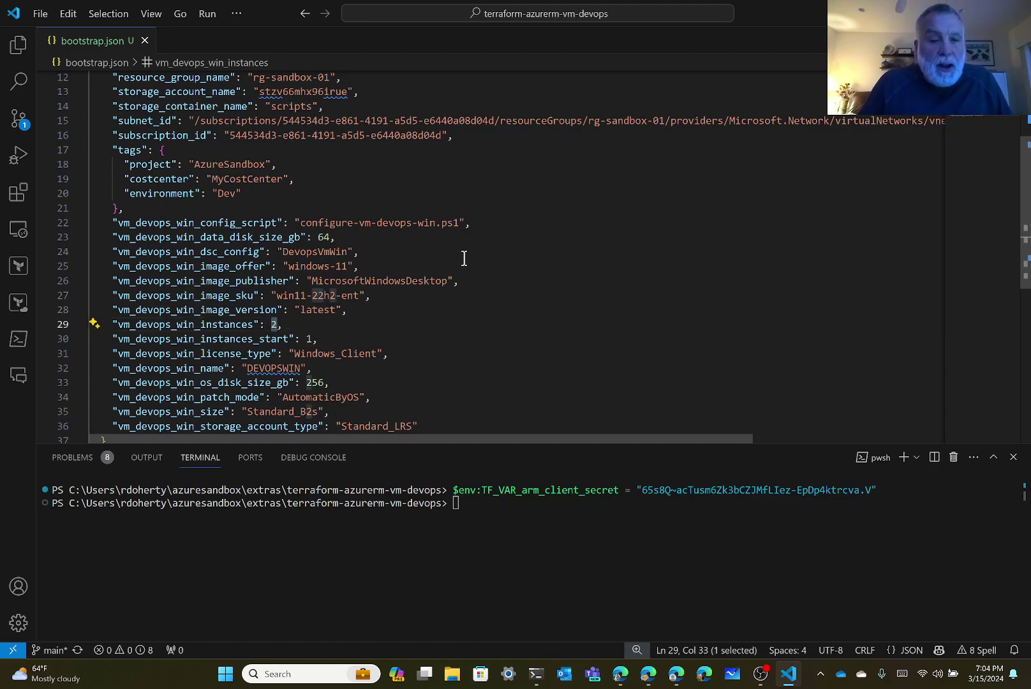
{"action": "key", "text": "Left"}
{"action": "key", "text": "Down"}
{"action": "key", "text": "Right"}
{"action": "key", "text": "Right"}
{"action": "key", "text": "Right"}
{"action": "key", "text": "Right"}
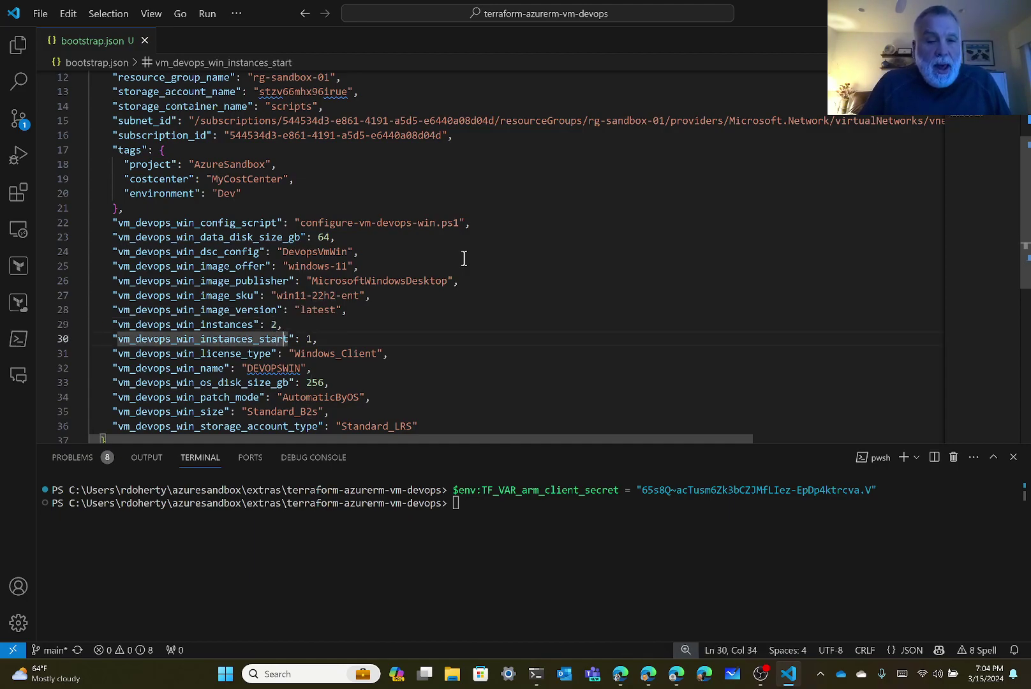
{"action": "key", "text": "Right"}
{"action": "key", "text": "shift+Right"}
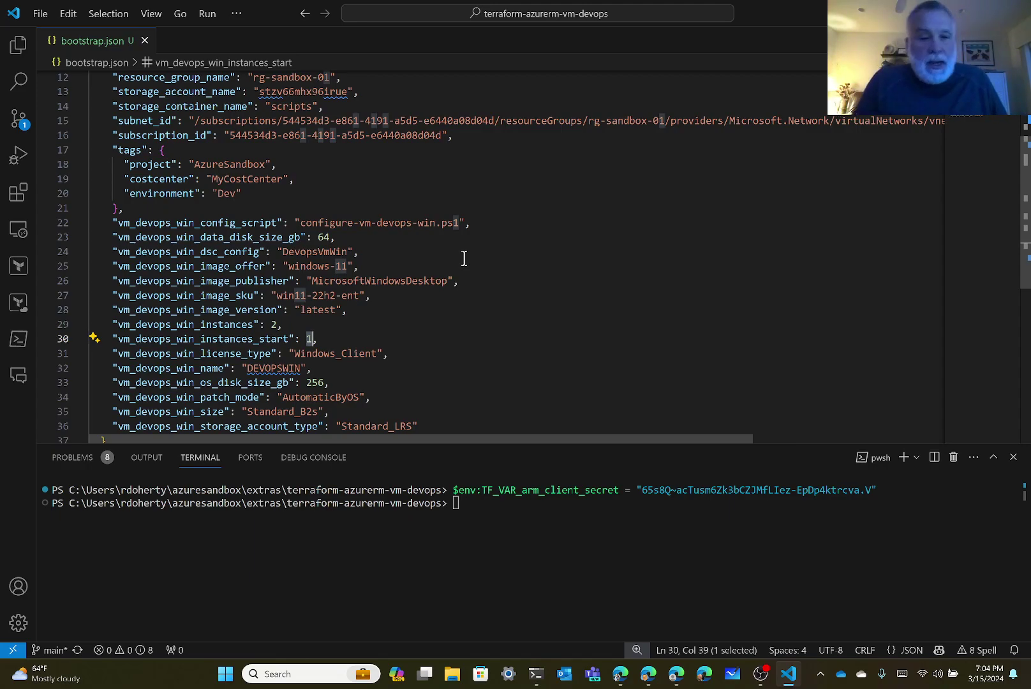
{"action": "key", "text": "Down"}
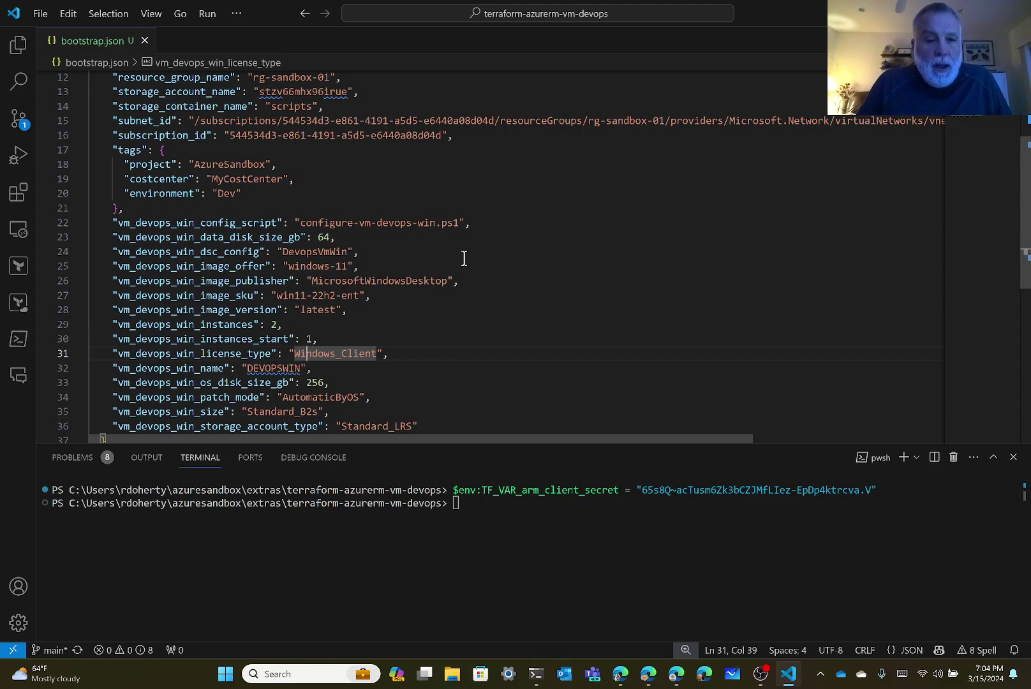
{"action": "key", "text": "Left"}
{"action": "key", "text": "Left"}
{"action": "key", "text": "Left"}
{"action": "key", "text": "shift+Right"}
{"action": "key", "text": "shift+Right"}
{"action": "key", "text": "shift+Right"}
{"action": "key", "text": "shift+Right"}
{"action": "key", "text": "shift+Right"}
{"action": "key", "text": "shift+Right"}
{"action": "key", "text": "shift+Right"}
{"action": "key", "text": "shift+Right"}
{"action": "key", "text": "shift+Right"}
{"action": "key", "text": "shift+Right"}
{"action": "key", "text": "shift+Right"}
{"action": "key", "text": "shift+Right"}
{"action": "key", "text": "shift+Right"}
{"action": "key", "text": "shift+Right"}
{"action": "key", "text": "shift+Right"}
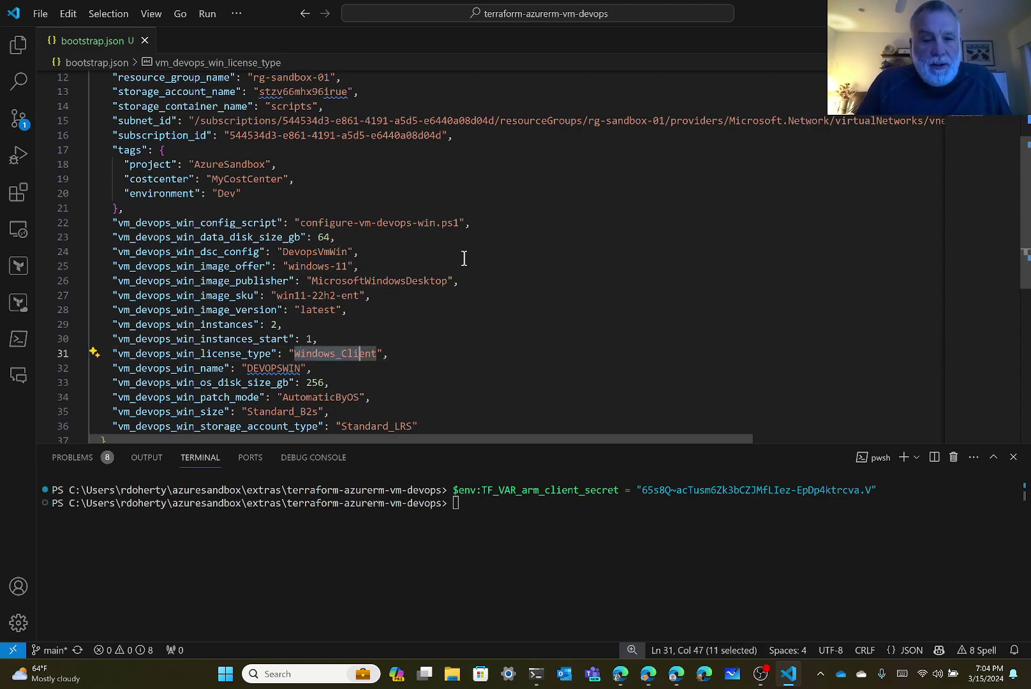
{"action": "key", "text": "shift+Left"}
{"action": "key", "text": "shift+Left"}
{"action": "key", "text": "shift+Right"}
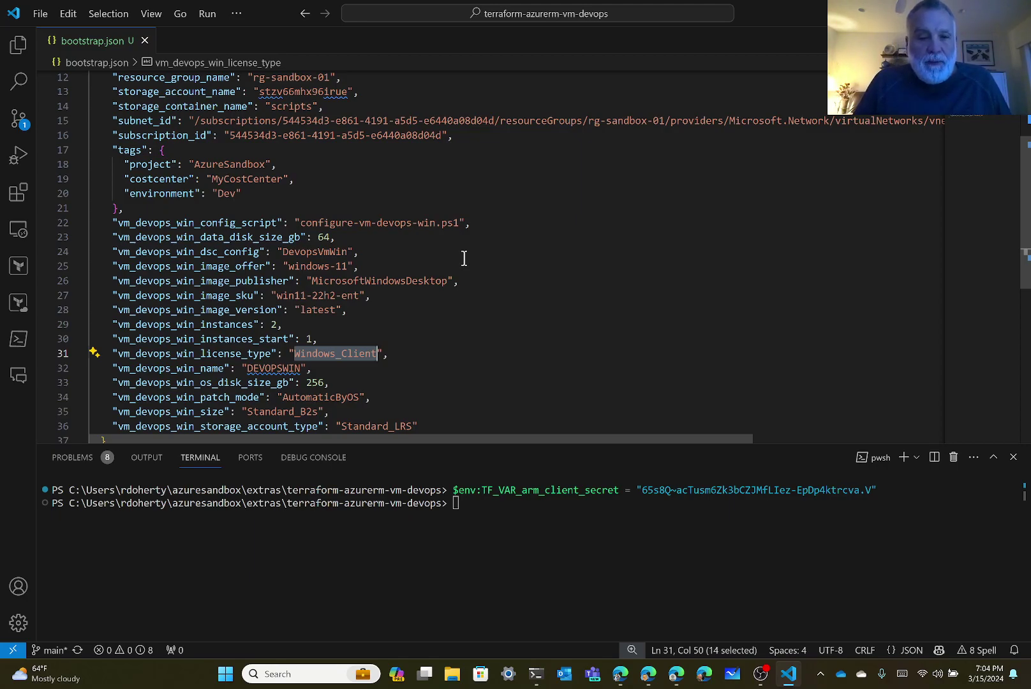
Check the DEVOPSWIN VM name, 256 GB OS disk size and AutomaticByOS patch mode.
{"action": "key", "text": "Down"}
{"action": "key", "text": "Left"}
{"action": "key", "text": "Left"}
{"action": "key", "text": "Left"}
{"action": "key", "text": "Left"}
{"action": "key", "text": "Left"}
{"action": "key", "text": "Left"}
{"action": "key", "text": "Left"}
{"action": "key", "text": "Left"}
{"action": "key", "text": "Left"}
{"action": "key", "text": "Left"}
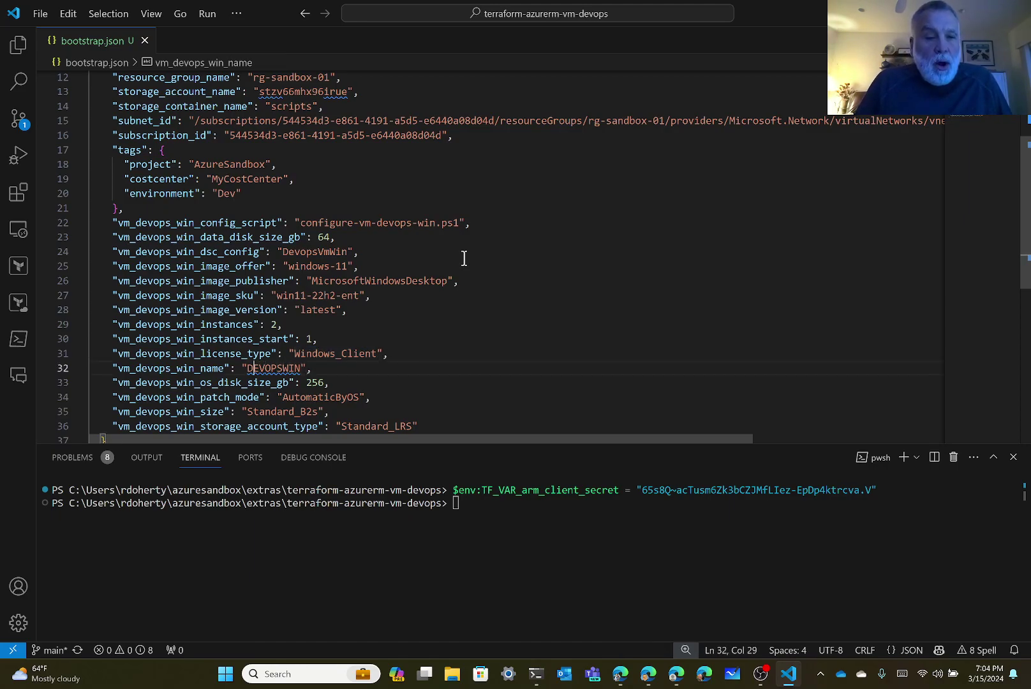
{"action": "key", "text": "shift+Right"}
{"action": "key", "text": "shift+Right"}
{"action": "key", "text": "shift+Right"}
{"action": "key", "text": "shift+Right"}
{"action": "key", "text": "shift+Right"}
{"action": "key", "text": "shift+Right"}
{"action": "key", "text": "shift+Right"}
{"action": "key", "text": "shift+Right"}
{"action": "key", "text": "shift+Right"}
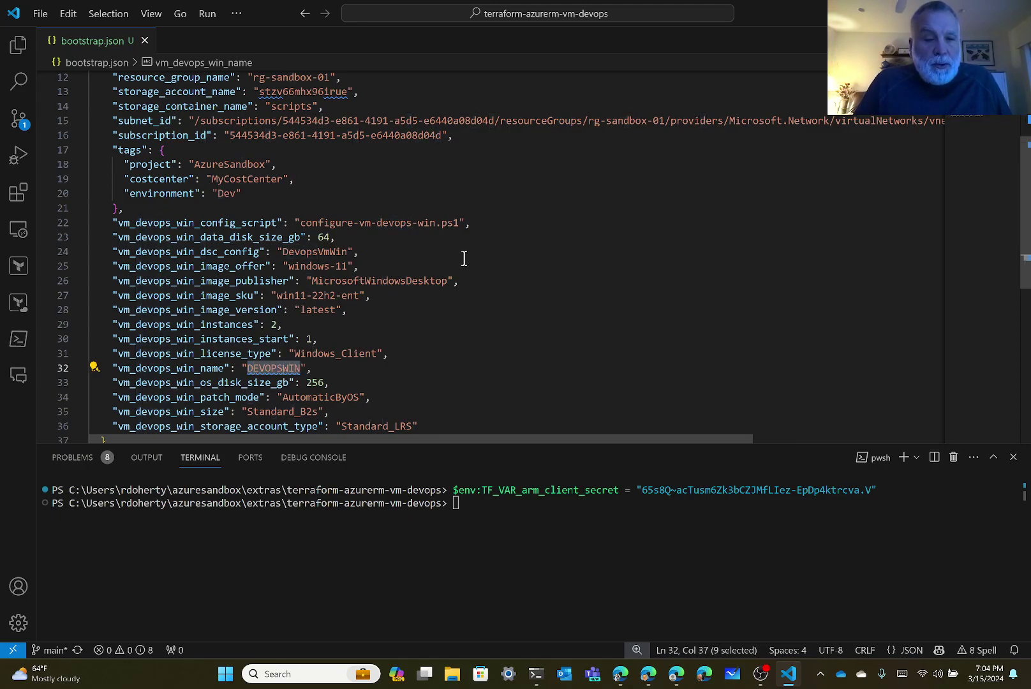
{"action": "key", "text": "Down"}
{"action": "key", "text": "Down"}
{"action": "key", "text": "Down"}
{"action": "key", "text": "Down"}
{"action": "key", "text": "Down"}
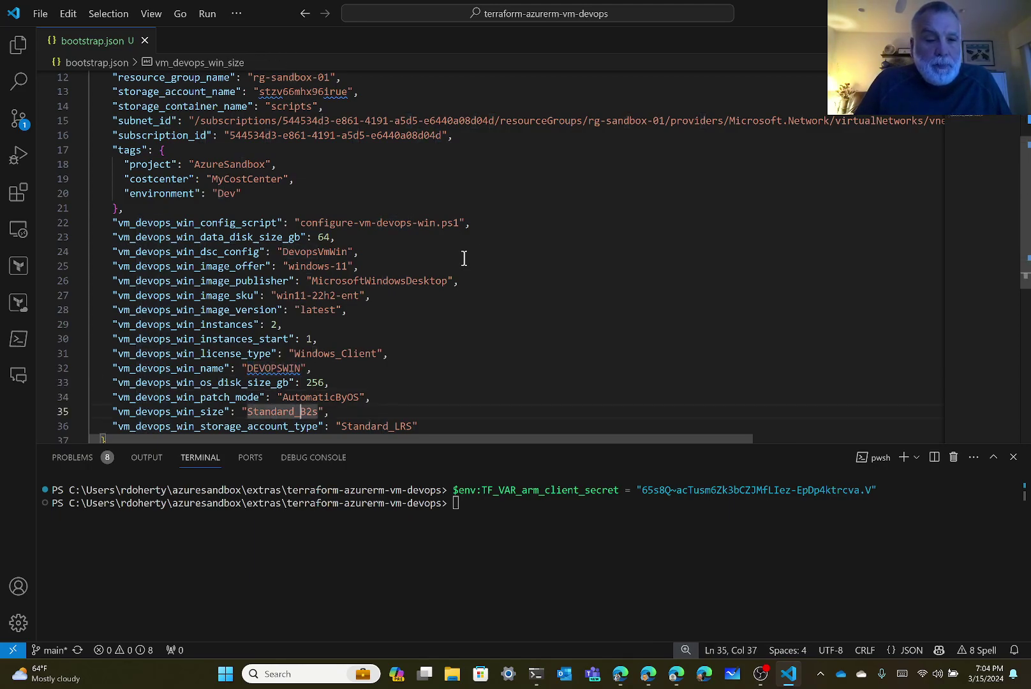
{"action": "key", "text": "Up"}
{"action": "key", "text": "Up"}
{"action": "key", "text": "Up"}
{"action": "key", "text": "Up"}
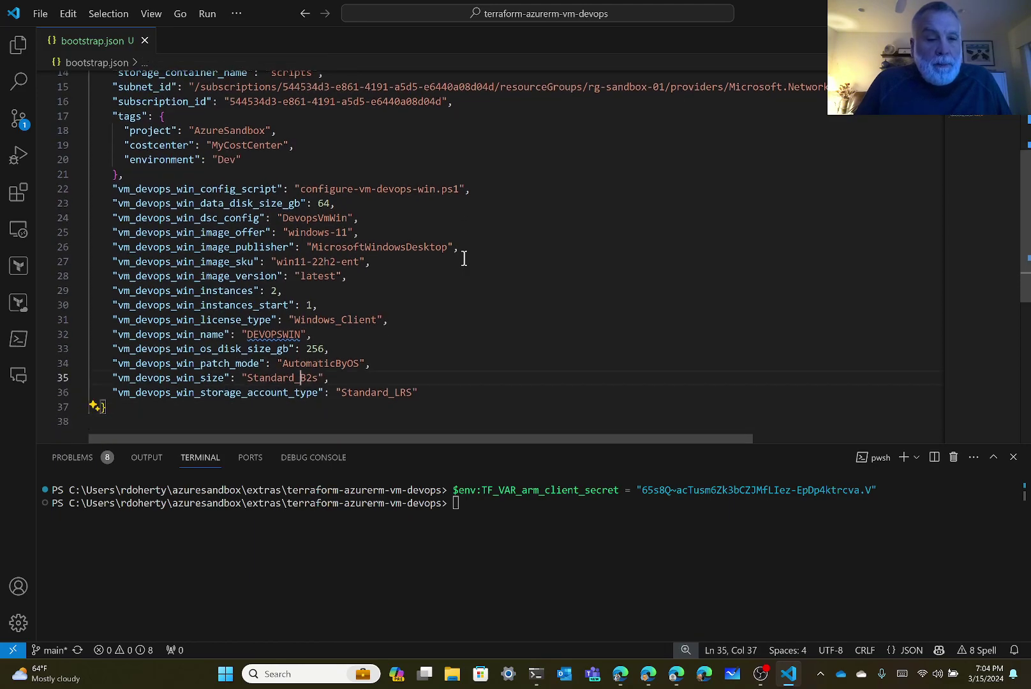
{"action": "key", "text": "Right"}
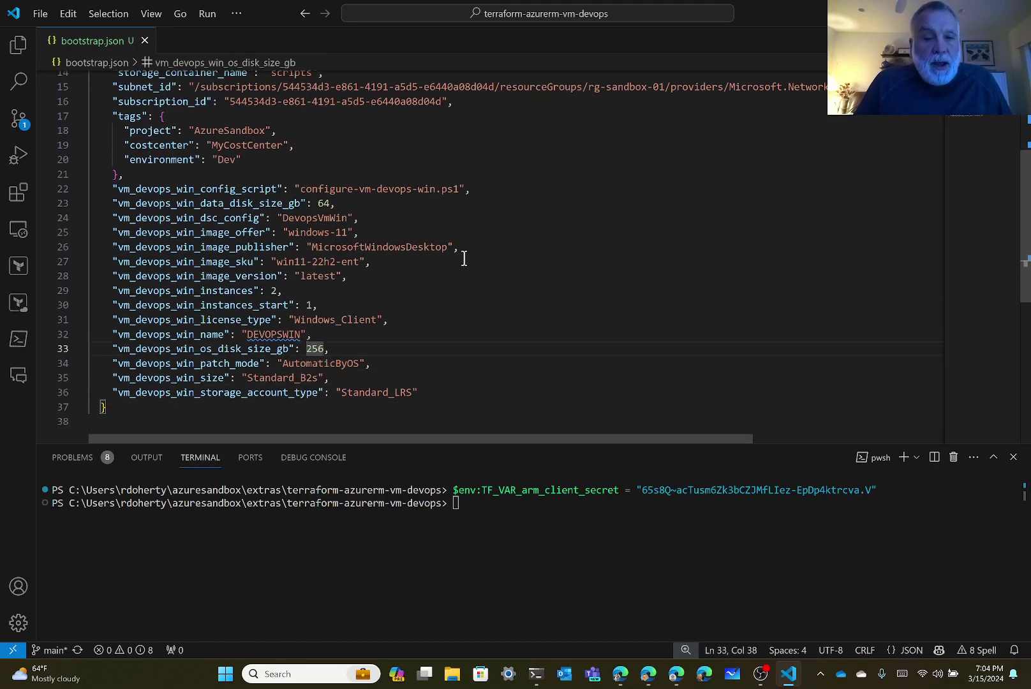
{"action": "key", "text": "ctrl+shift+Right"}
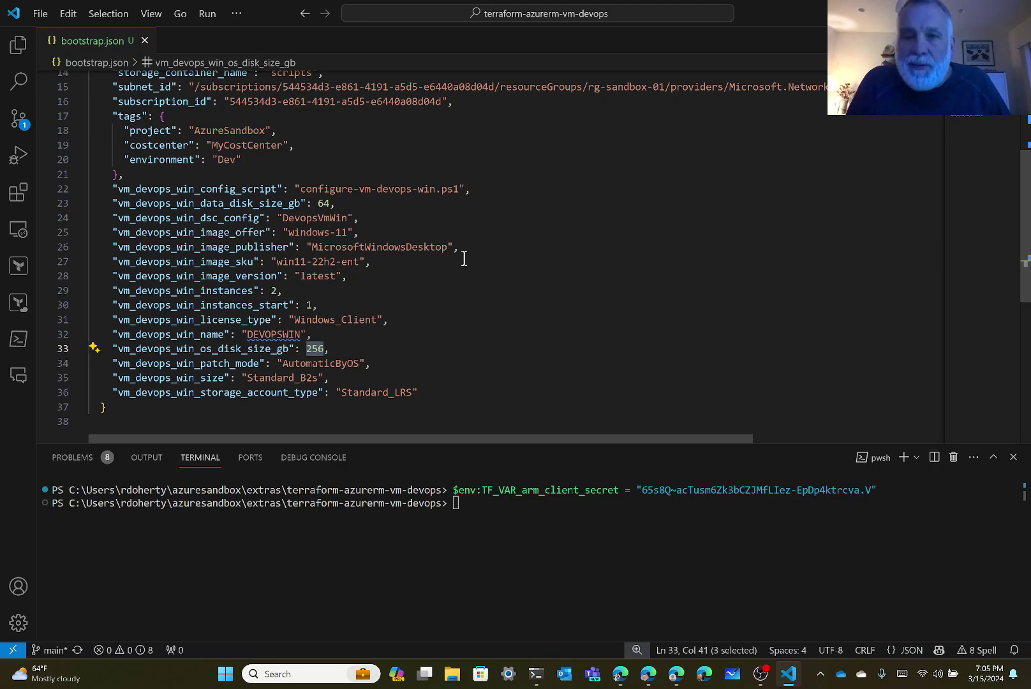
{"action": "key", "text": "Down"}
{"action": "key", "text": "Left"}
{"action": "key", "text": "Left"}
{"action": "key", "text": "Left"}
{"action": "key", "text": "Left"}
{"action": "key", "text": "Left"}
{"action": "key", "text": "Left"}
{"action": "key", "text": "Left"}
{"action": "key", "text": "shift+Right"}
{"action": "key", "text": "shift+Right"}
{"action": "key", "text": "shift+Right"}
{"action": "key", "text": "shift+Right"}
{"action": "key", "text": "shift+Right"}
{"action": "key", "text": "shift+Right"}
{"action": "key", "text": "shift+Right"}
{"action": "key", "text": "shift+Right"}
{"action": "key", "text": "shift+Right"}
{"action": "key", "text": "shift+Right"}
{"action": "key", "text": "shift+Right"}
{"action": "key", "text": "shift+Right"}
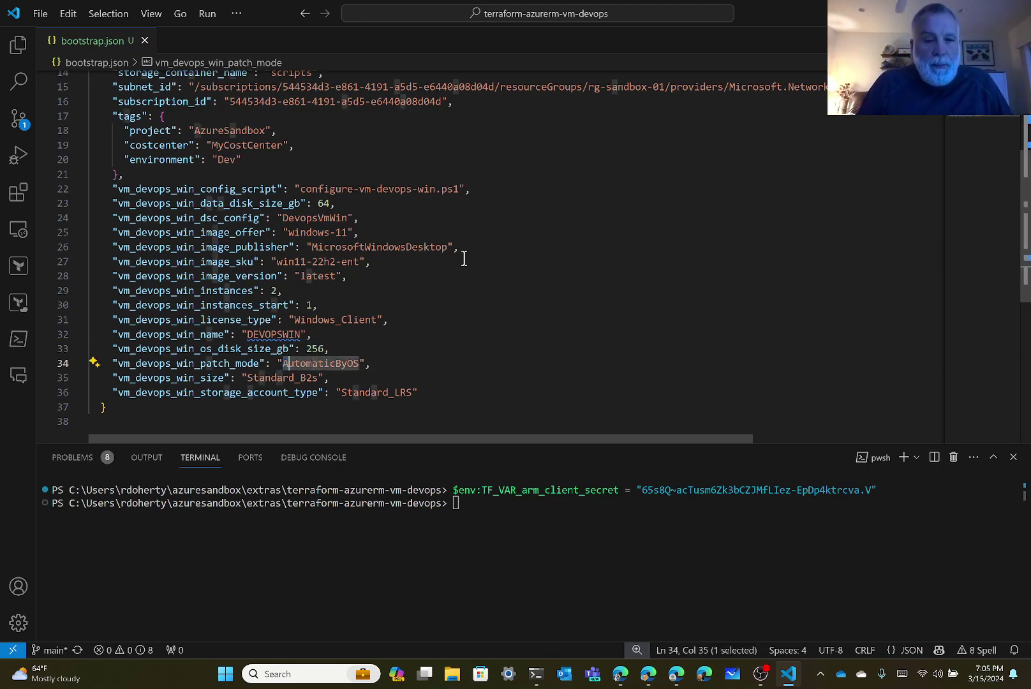
{"action": "key", "text": "shift+Right"}
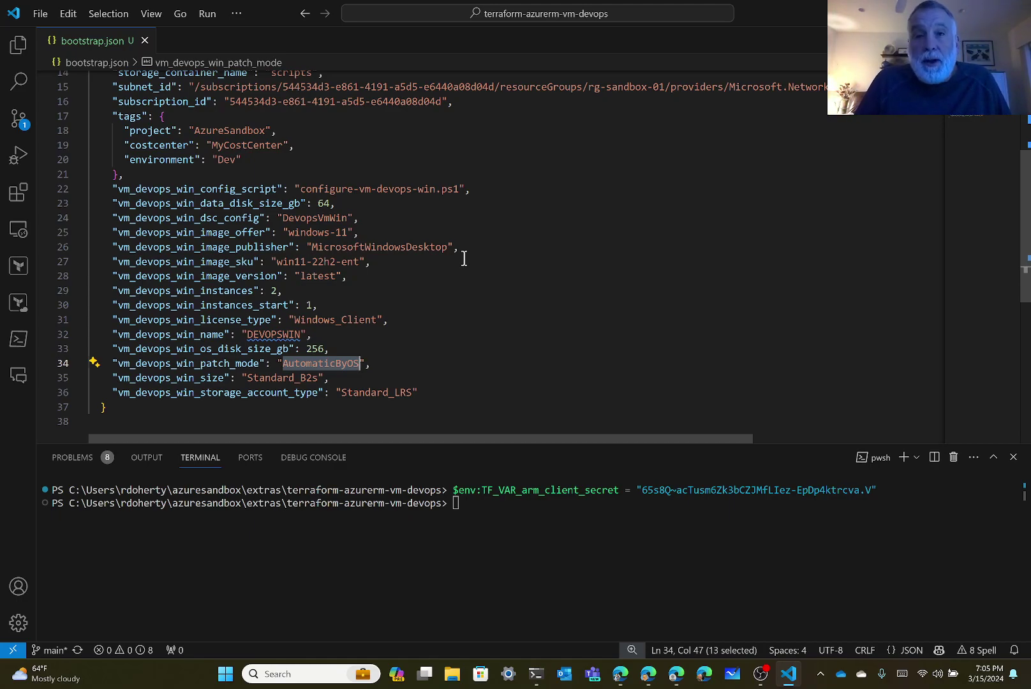
Check the Standard_B2s VM size and Standard_LRS storage type, then show the Explorer file list.
{"action": "key", "text": "Down"}
{"action": "key", "text": "Left"}
{"action": "key", "text": "Left"}
{"action": "key", "text": "Left"}
{"action": "key", "text": "Left"}
{"action": "key", "text": "Left"}
{"action": "key", "text": "Left"}
{"action": "key", "text": "Left"}
{"action": "key", "text": "Left"}
{"action": "key", "text": "Left"}
{"action": "key", "text": "Left"}
{"action": "key", "text": "Left"}
{"action": "key", "text": "Left"}
{"action": "key", "text": "Left"}
{"action": "key", "text": "Left"}
{"action": "key", "text": "shift+Right"}
{"action": "key", "text": "shift+Right"}
{"action": "key", "text": "shift+Right"}
{"action": "key", "text": "shift+Right"}
{"action": "key", "text": "shift+Right"}
{"action": "key", "text": "shift+Right"}
{"action": "key", "text": "shift+Right"}
{"action": "key", "text": "shift+Right"}
{"action": "key", "text": "shift+Right"}
{"action": "key", "text": "shift+Right"}
{"action": "key", "text": "shift+Right"}
{"action": "key", "text": "shift+Right"}
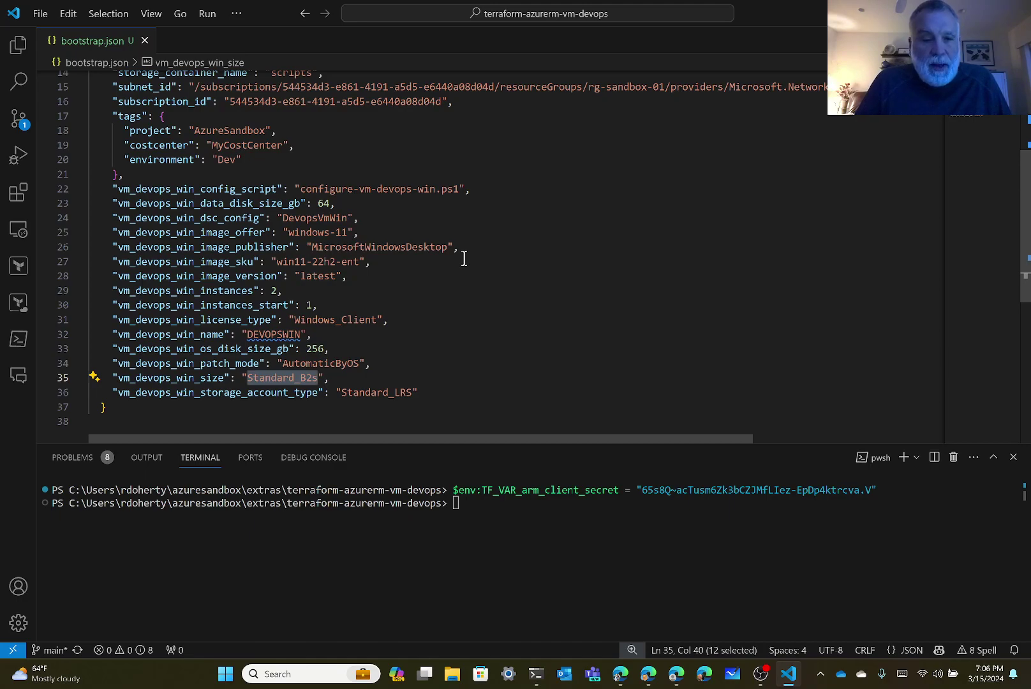
{"action": "key", "text": "Down"}
{"action": "key", "text": "Right"}
{"action": "key", "text": "Right"}
{"action": "key", "text": "Right"}
{"action": "key", "text": "Right"}
{"action": "key", "text": "shift+Right"}
{"action": "key", "text": "shift+Right"}
{"action": "key", "text": "shift+Right"}
{"action": "key", "text": "shift+Right"}
{"action": "key", "text": "shift+Right"}
{"action": "key", "text": "shift+Right"}
{"action": "key", "text": "shift+Right"}
{"action": "key", "text": "shift+Right"}
{"action": "key", "text": "shift+Right"}
{"action": "key", "text": "shift+Right"}
{"action": "key", "text": "shift+Right"}
{"action": "key", "text": "shift+Right"}
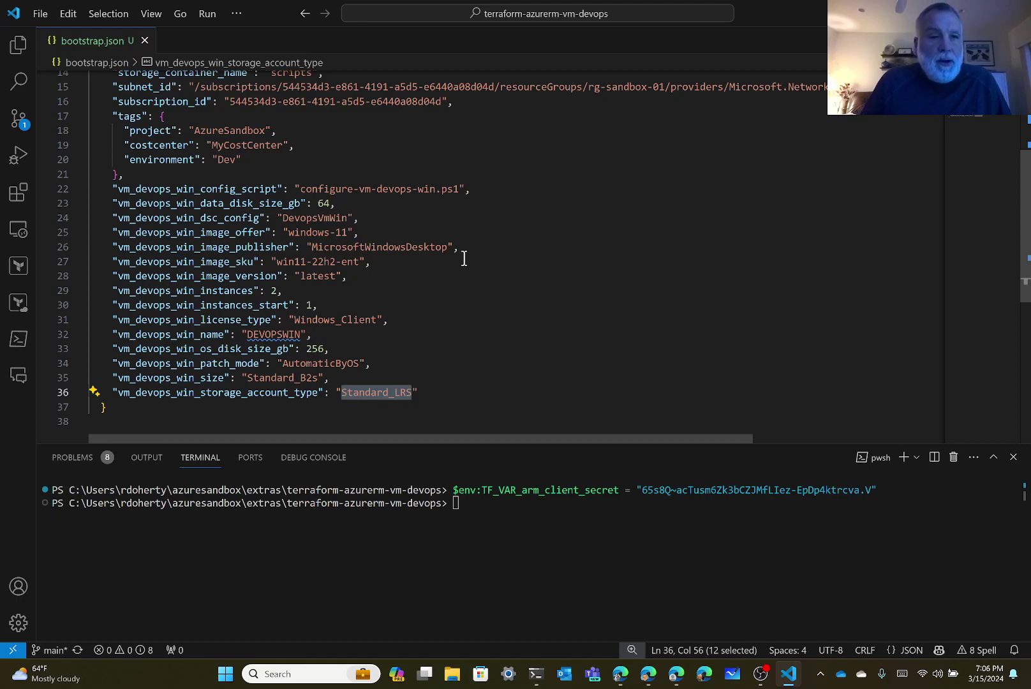
{"action": "left_click", "coordinate": [14, 46]}
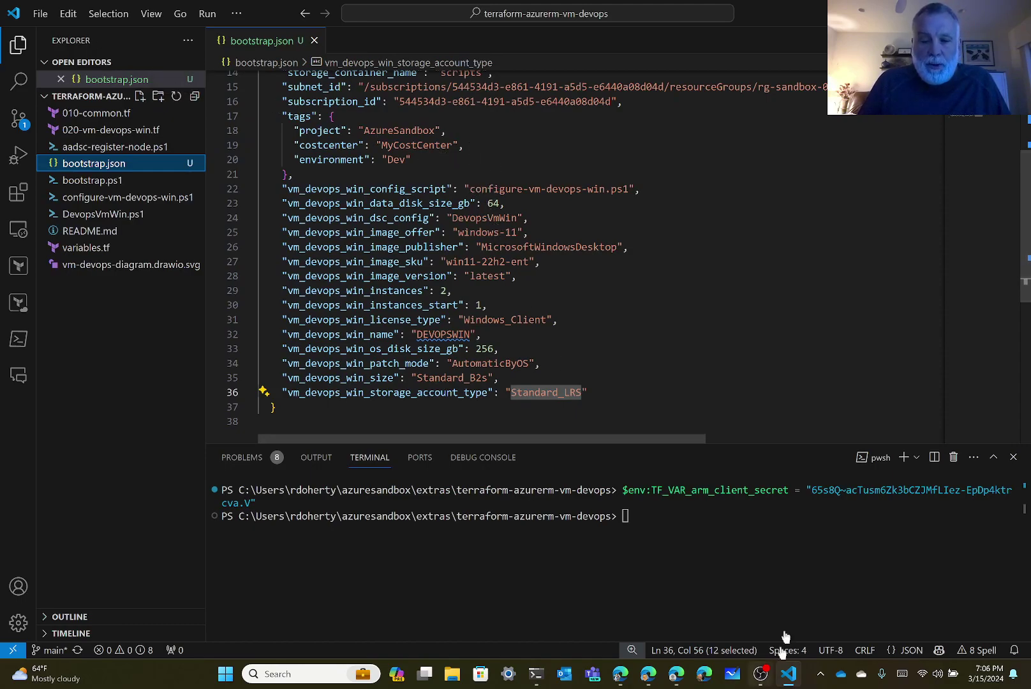
Highlight the README's JSON config bullet and the .\bootstrap.ps1 -JsonConfigFile command line.
{"action": "left_click", "coordinate": [621, 674]}
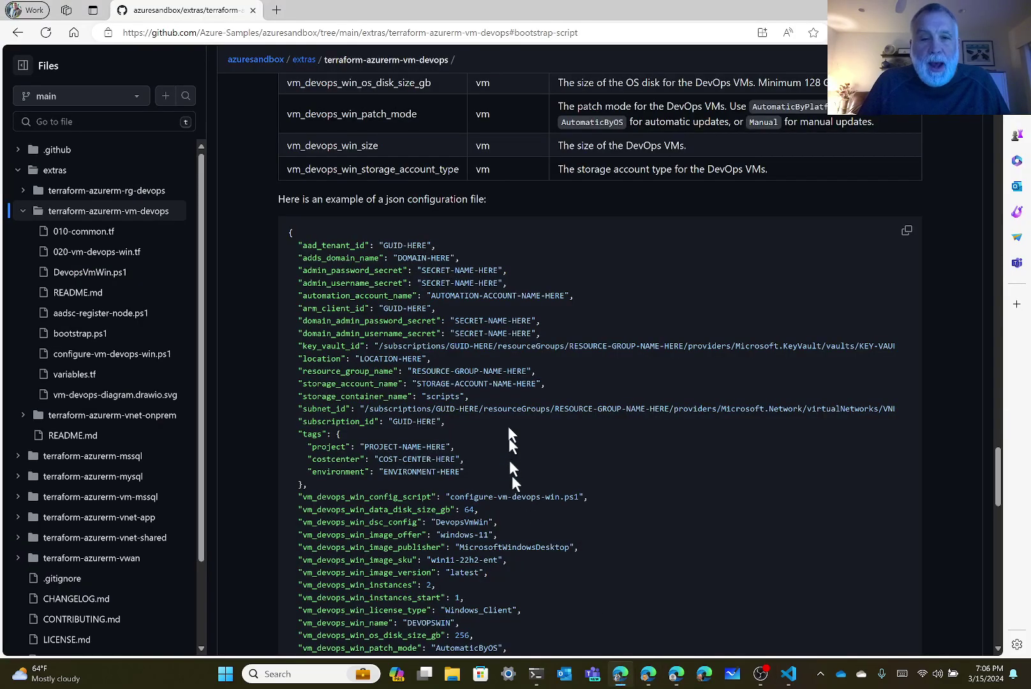
{"action": "scroll", "coordinate": [503, 361], "scroll_direction": "up", "scroll_amount": 15}
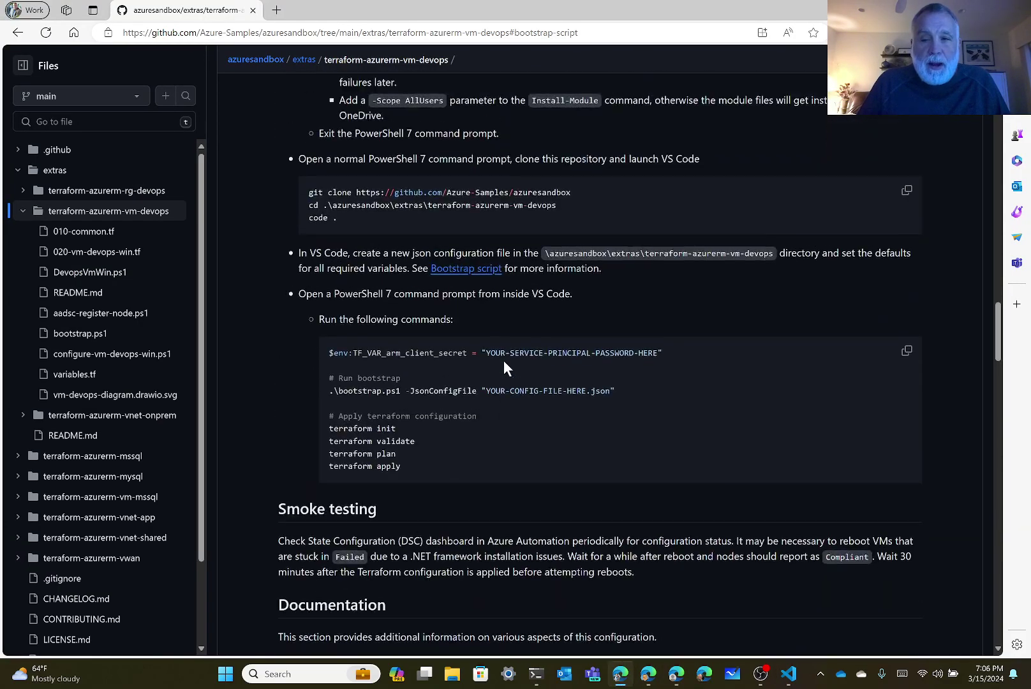
{"action": "scroll", "coordinate": [503, 361], "scroll_direction": "down", "scroll_amount": 1}
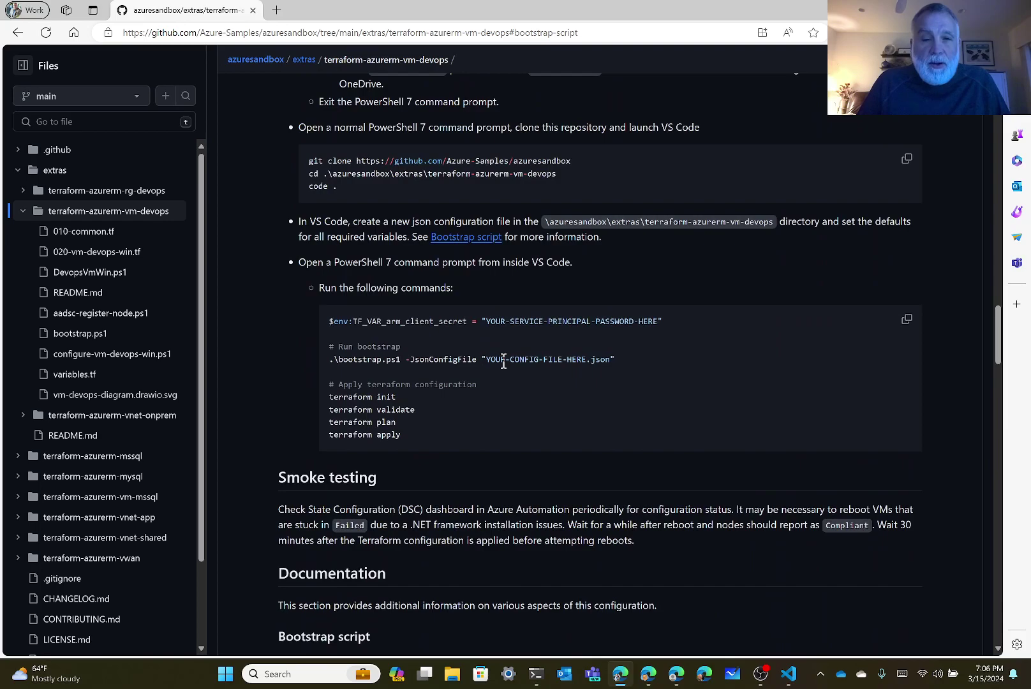
{"action": "left_click_drag", "start_coordinate": [298, 221], "coordinate": [617, 237]}
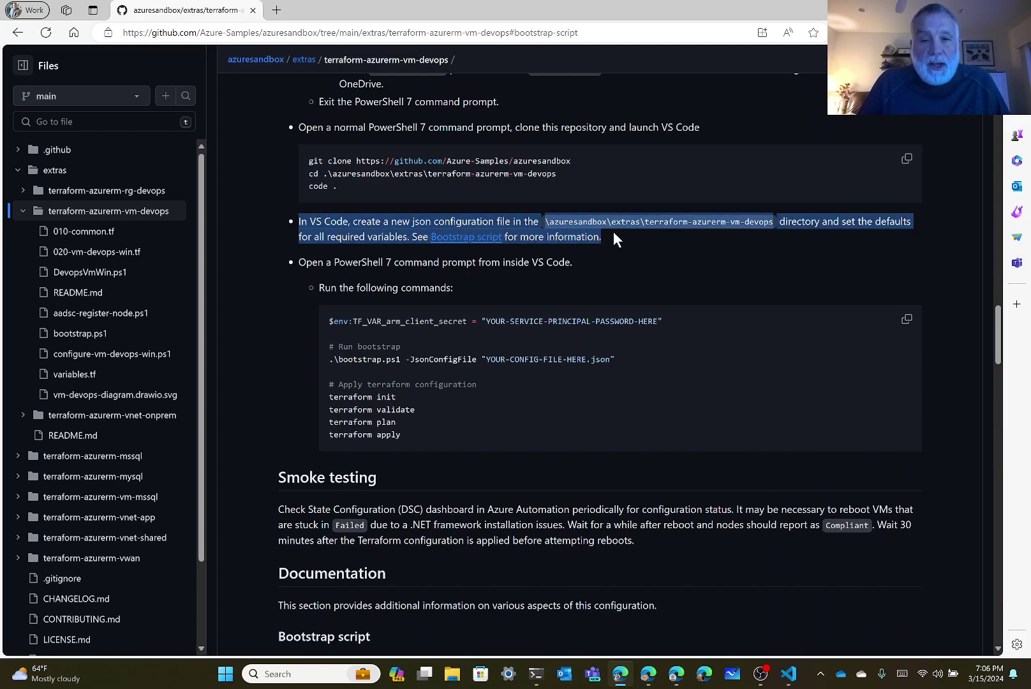
{"action": "left_click", "coordinate": [394, 324]}
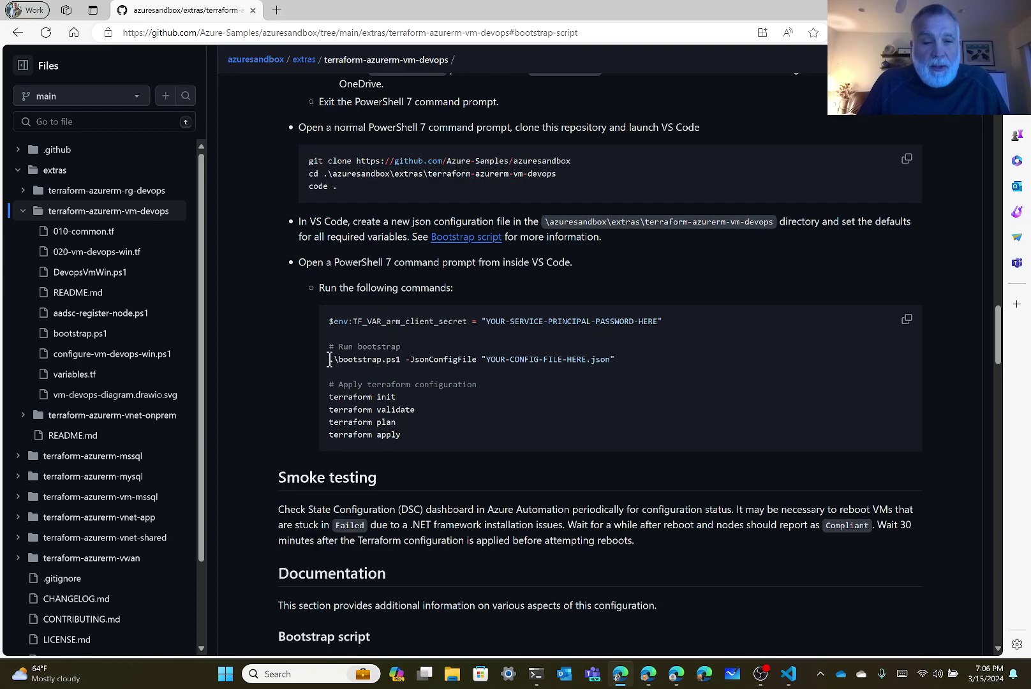
{"action": "left_click_drag", "start_coordinate": [331, 361], "coordinate": [624, 362]}
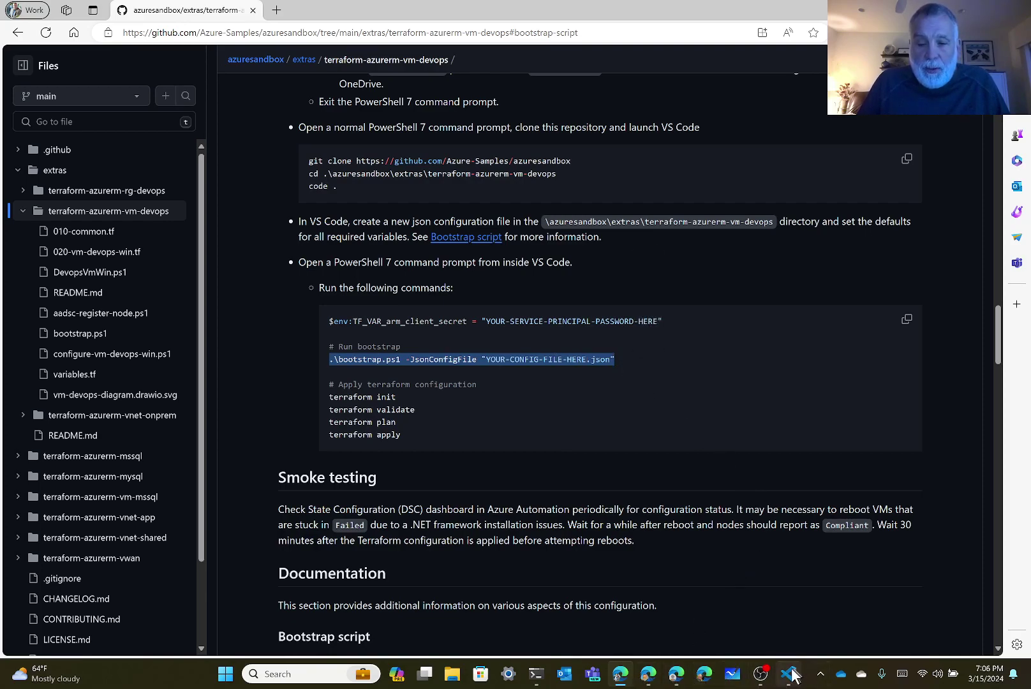
{"action": "left_click", "coordinate": [790, 674]}
Run .\bootstrap.ps1 -JsonConfigFile "bootstrap.json" in the terminal.
{"action": "left_click", "coordinate": [645, 519]}
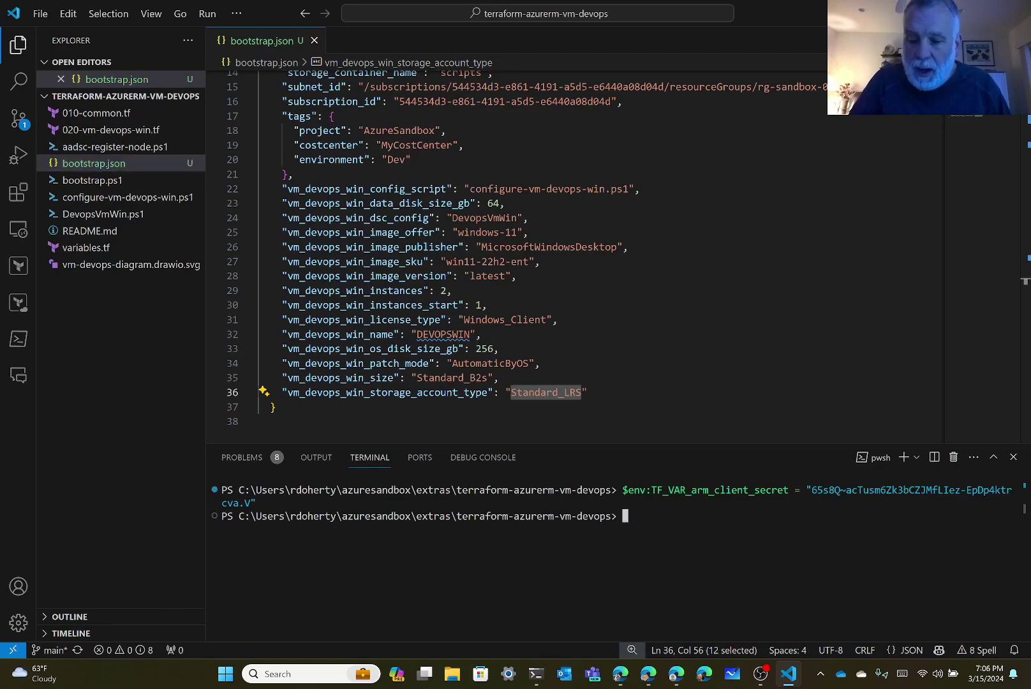
{"action": "type", "text": ".\\"}
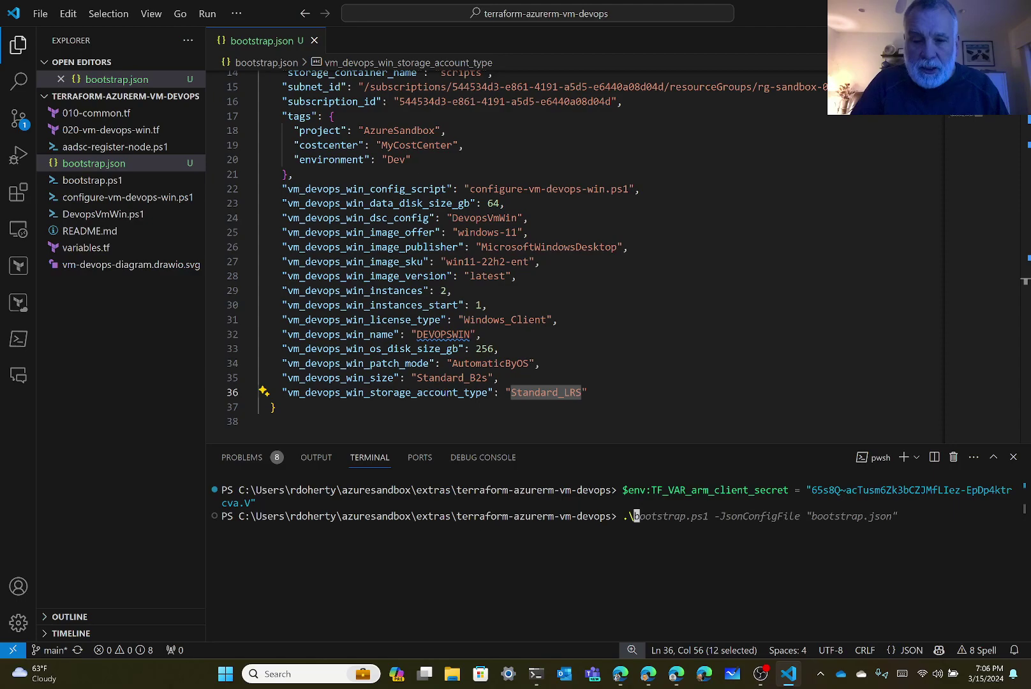
{"action": "key", "text": "Right"}
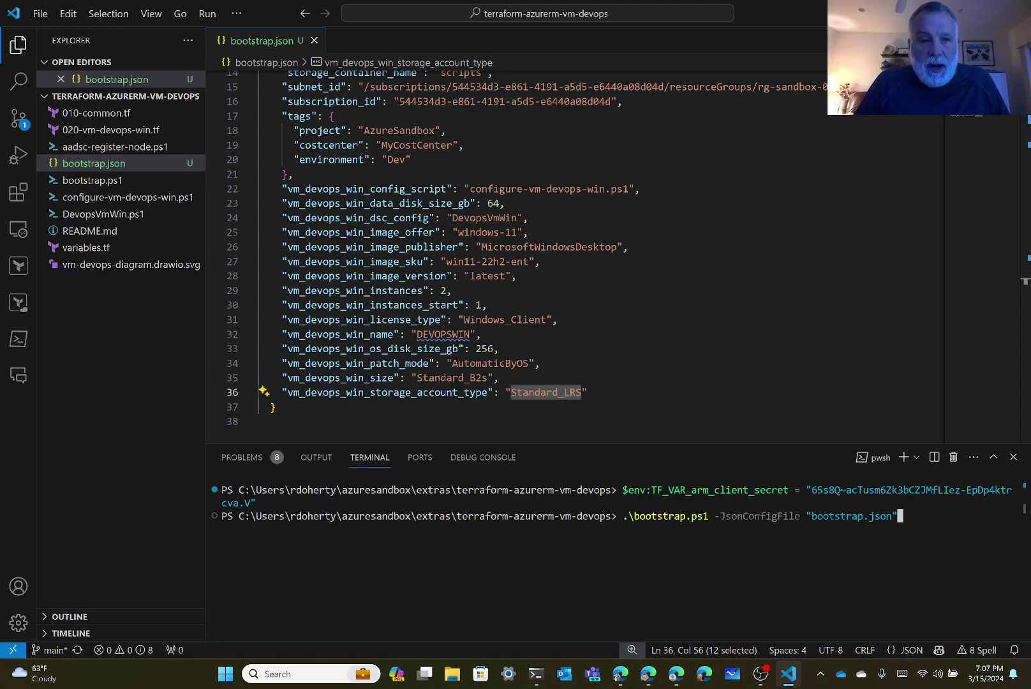
{"action": "key", "text": "Return"}
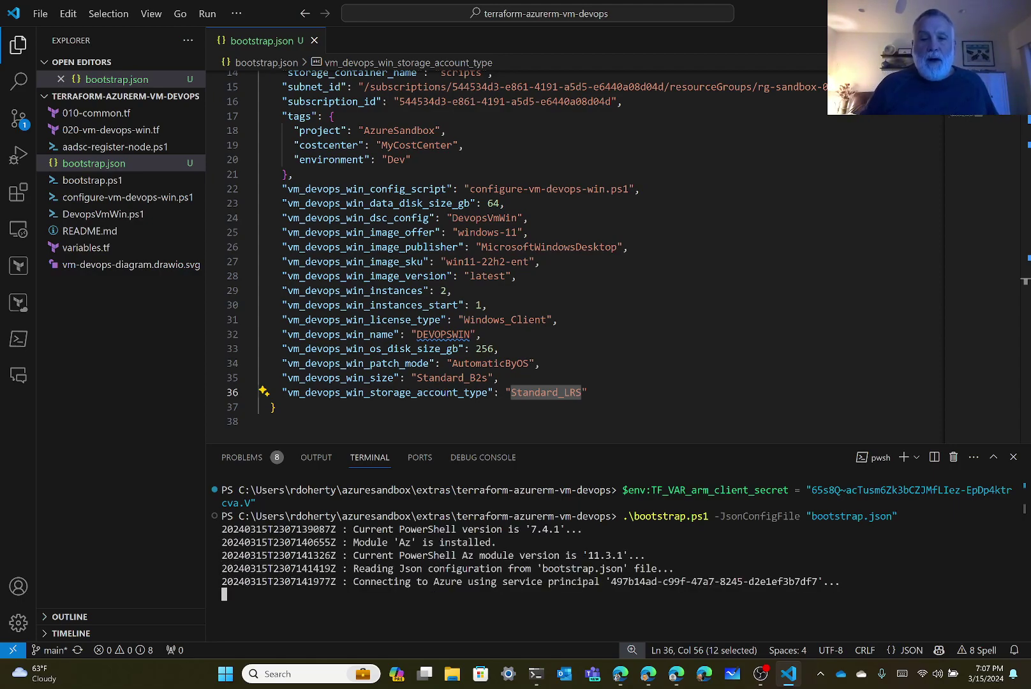
Maximize the terminal panel while the bootstrap script runs.
{"action": "left_click", "coordinate": [994, 458]}
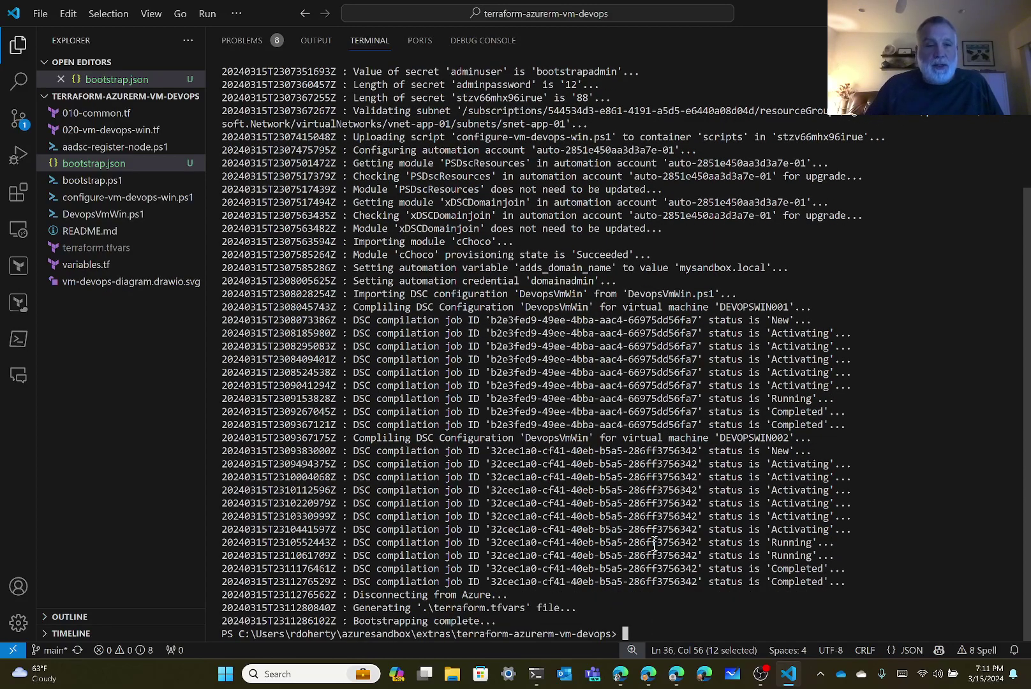
Open the generated terraform.tfvars file and look through its contents.
{"action": "left_click", "coordinate": [116, 250]}
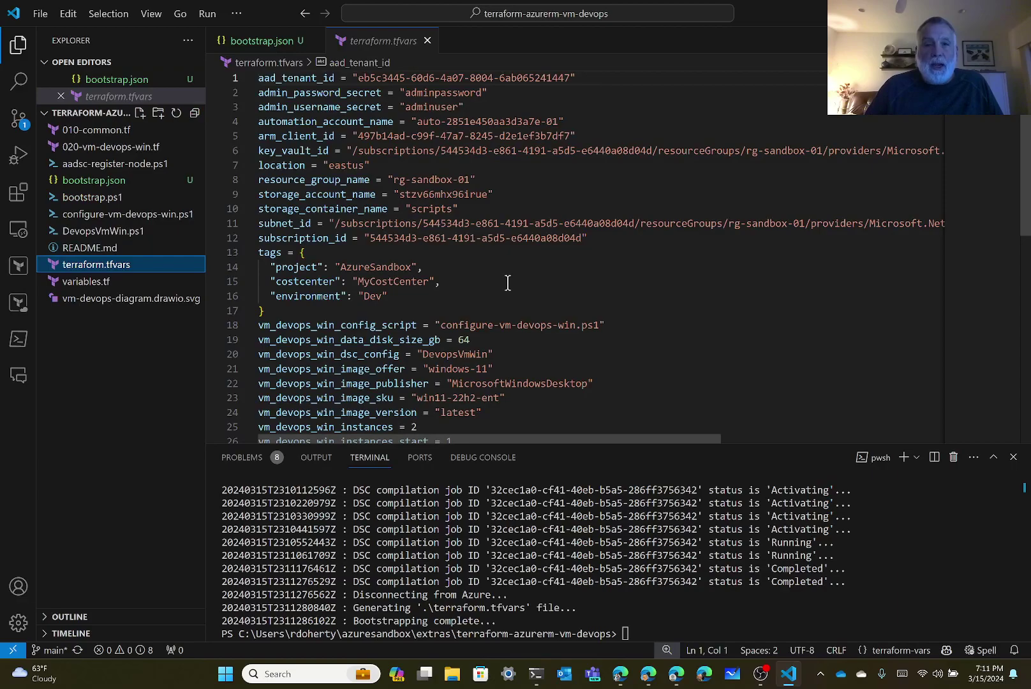
{"action": "scroll", "coordinate": [508, 283], "scroll_direction": "down", "scroll_amount": 4}
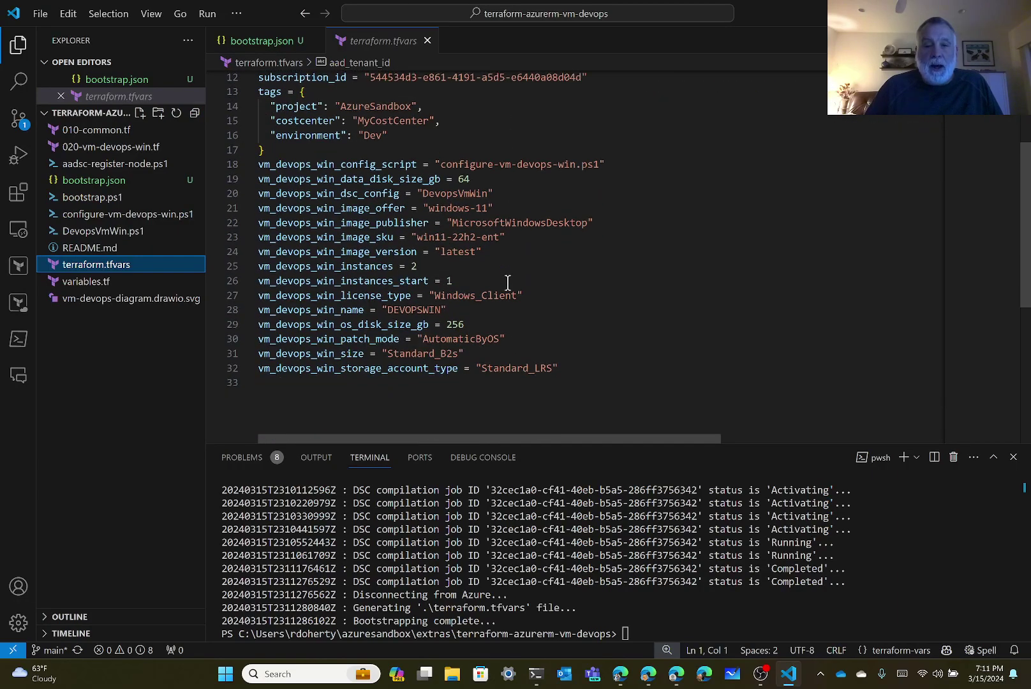
{"action": "scroll", "coordinate": [508, 283], "scroll_direction": "up", "scroll_amount": 4}
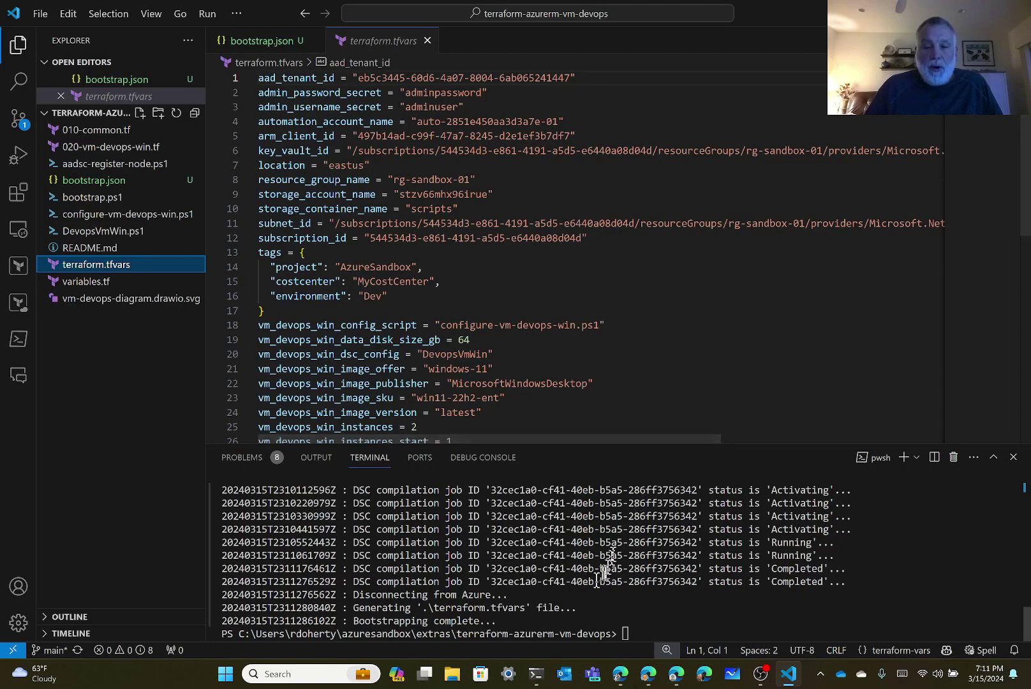
Run terraform init and then terraform validate in the terminal.
{"action": "left_click", "coordinate": [648, 622]}
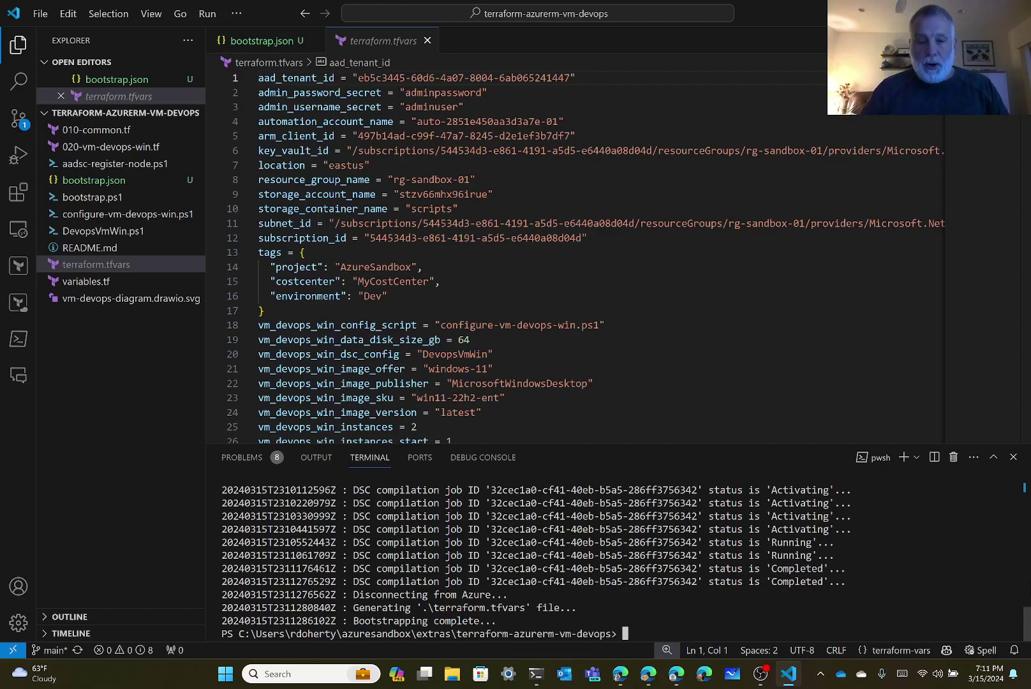
{"action": "type", "text": "terraform init"}
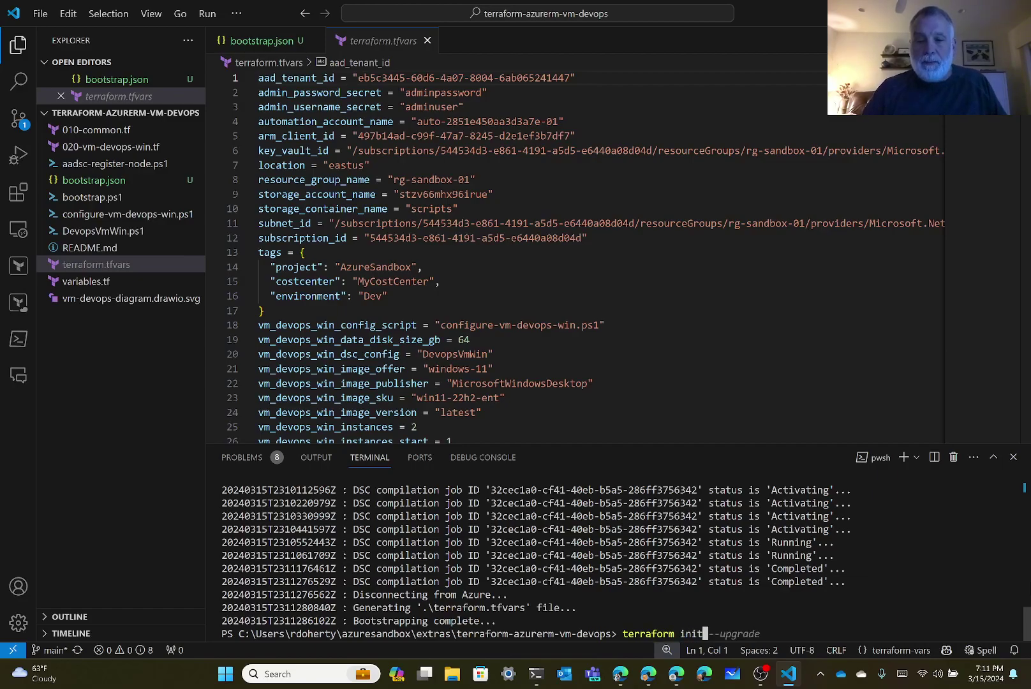
{"action": "key", "text": "Return"}
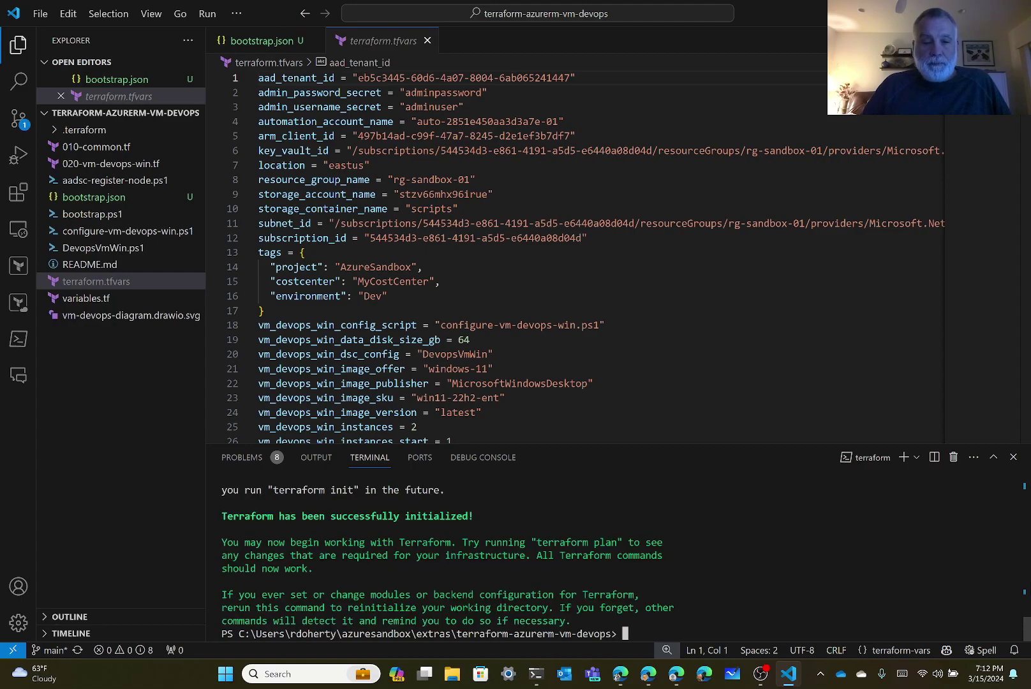
{"action": "type", "text": "terr"}
{"action": "type", "text": "aform"}
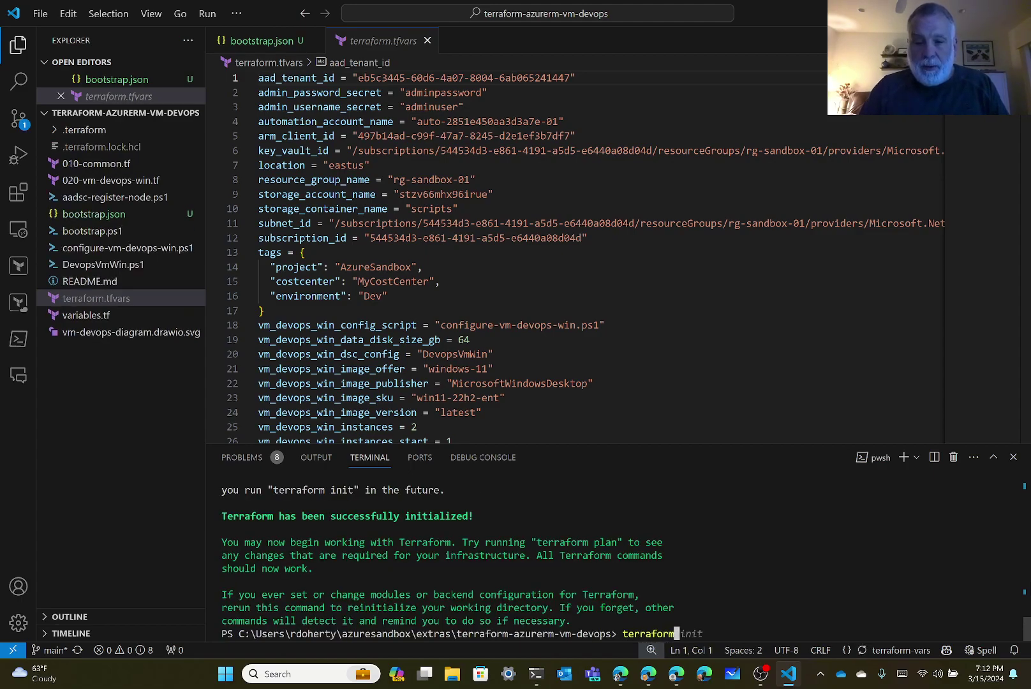
{"action": "type", "text": " validate"}
{"action": "key", "text": "Return"}
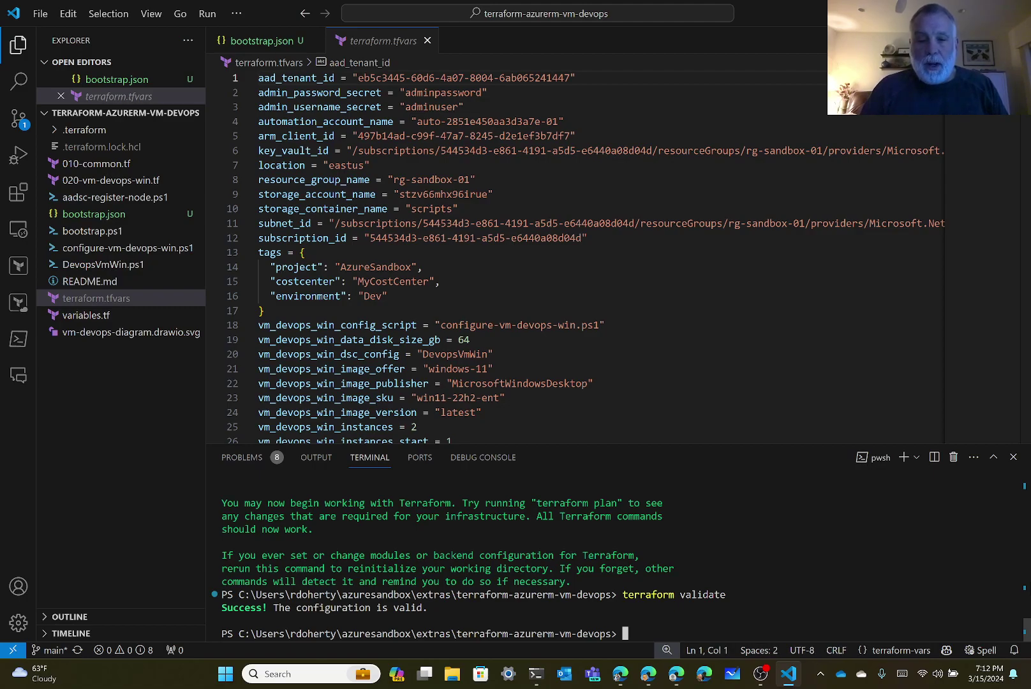
Run terraform plan and maximize the terminal to view the 10-to-add plan.
{"action": "type", "text": "terraform "}
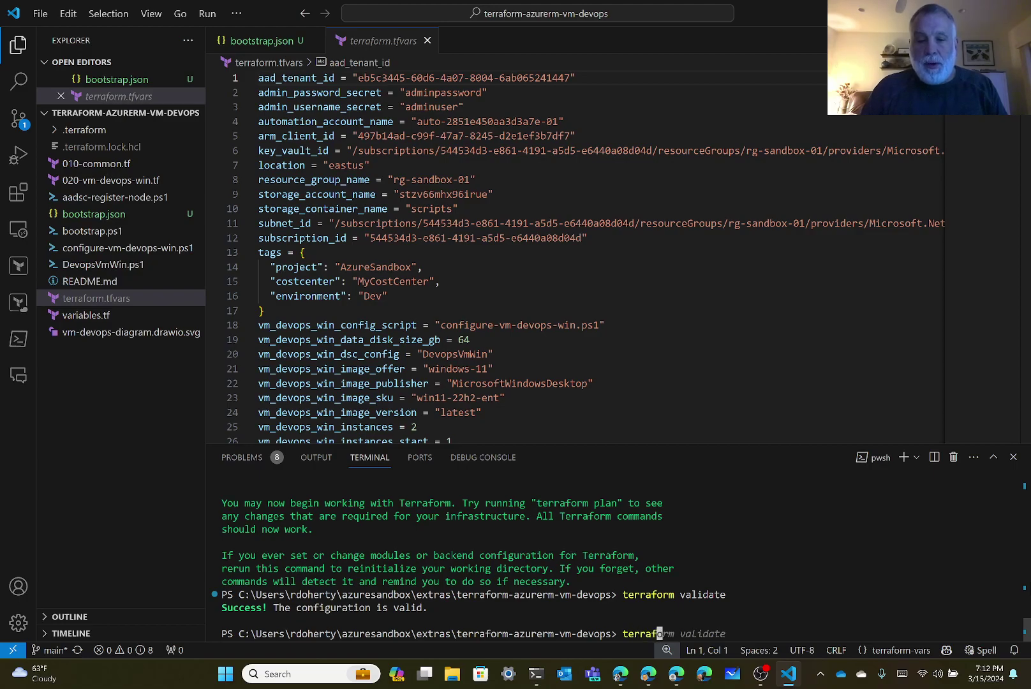
{"action": "type", "text": "plan"}
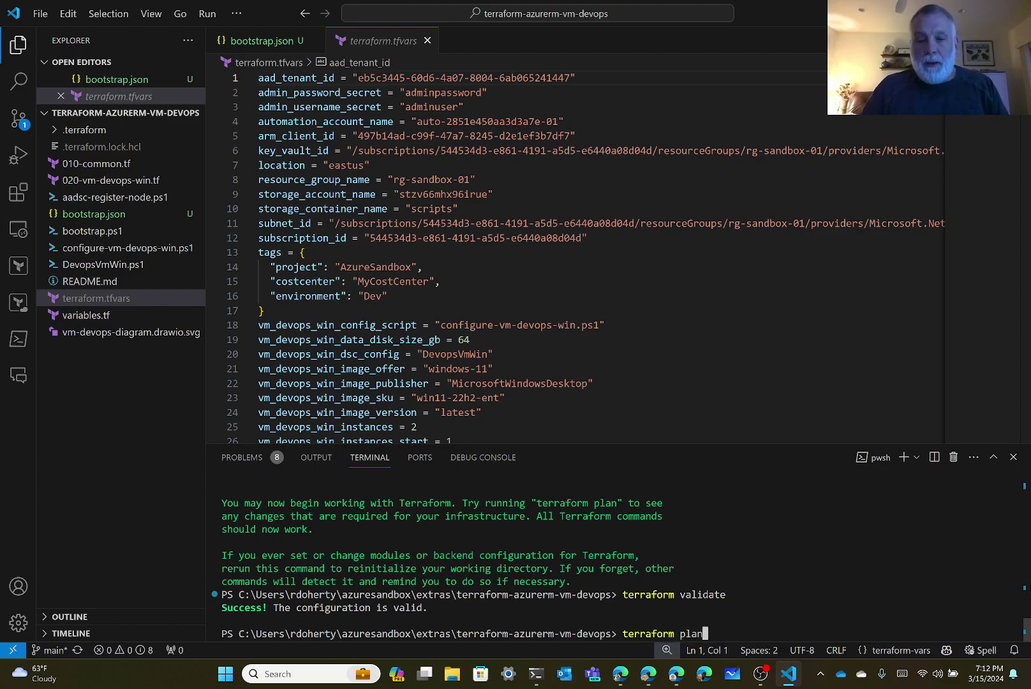
{"action": "key", "text": "Return"}
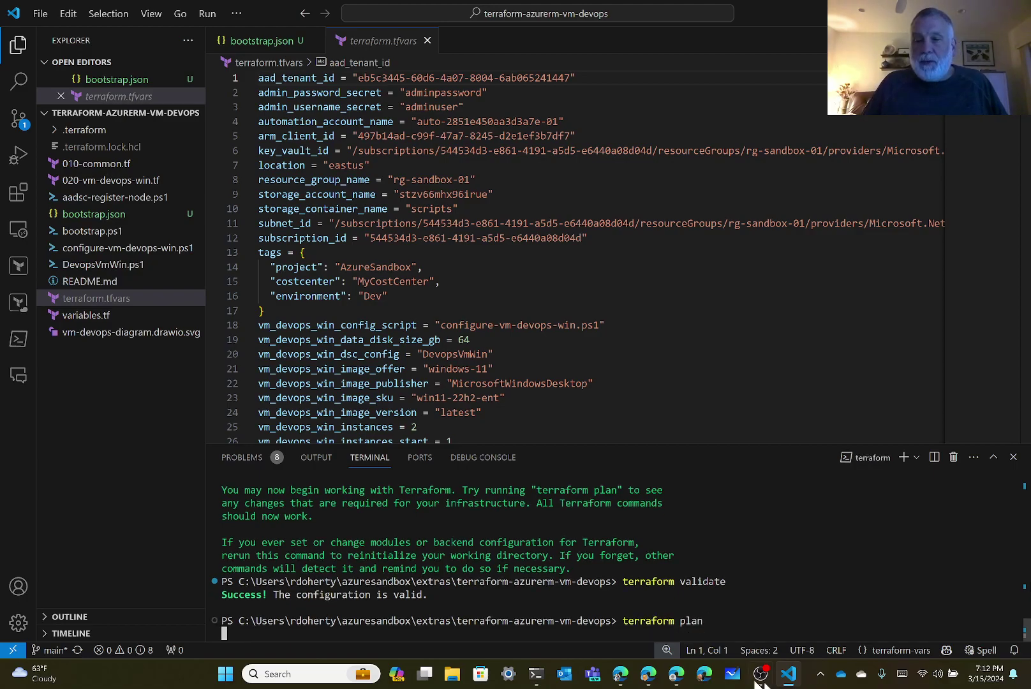
{"action": "left_click", "coordinate": [995, 458]}
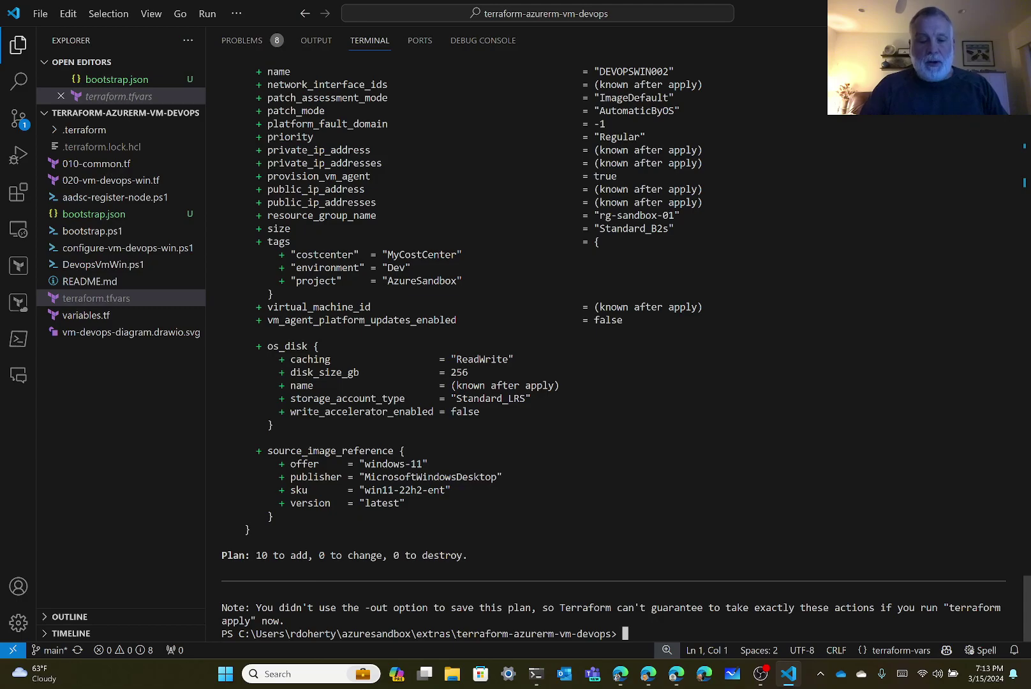
Run terraform apply --auto-approve in the terminal.
{"action": "type", "text": "terraform "}
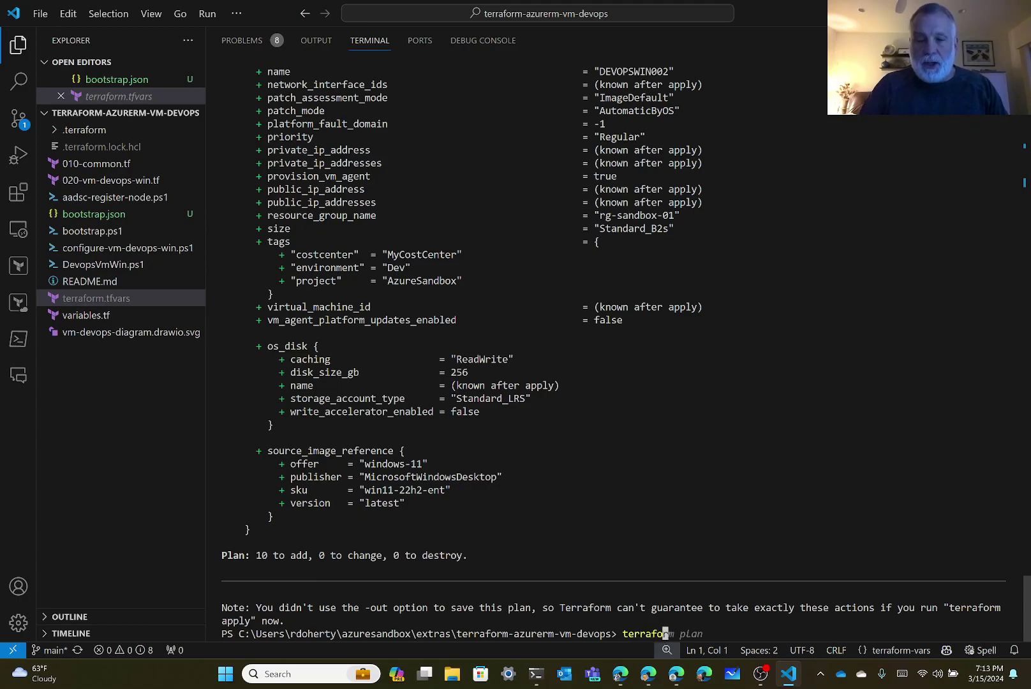
{"action": "type", "text": "apply"}
{"action": "key", "text": "Right"}
{"action": "key", "text": "Return"}
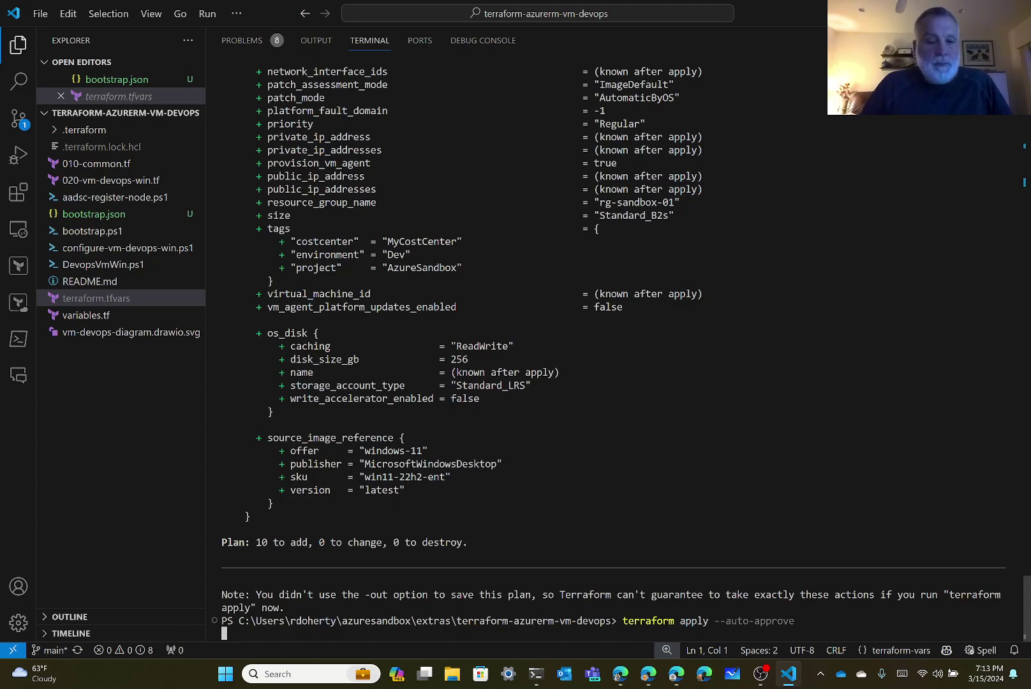